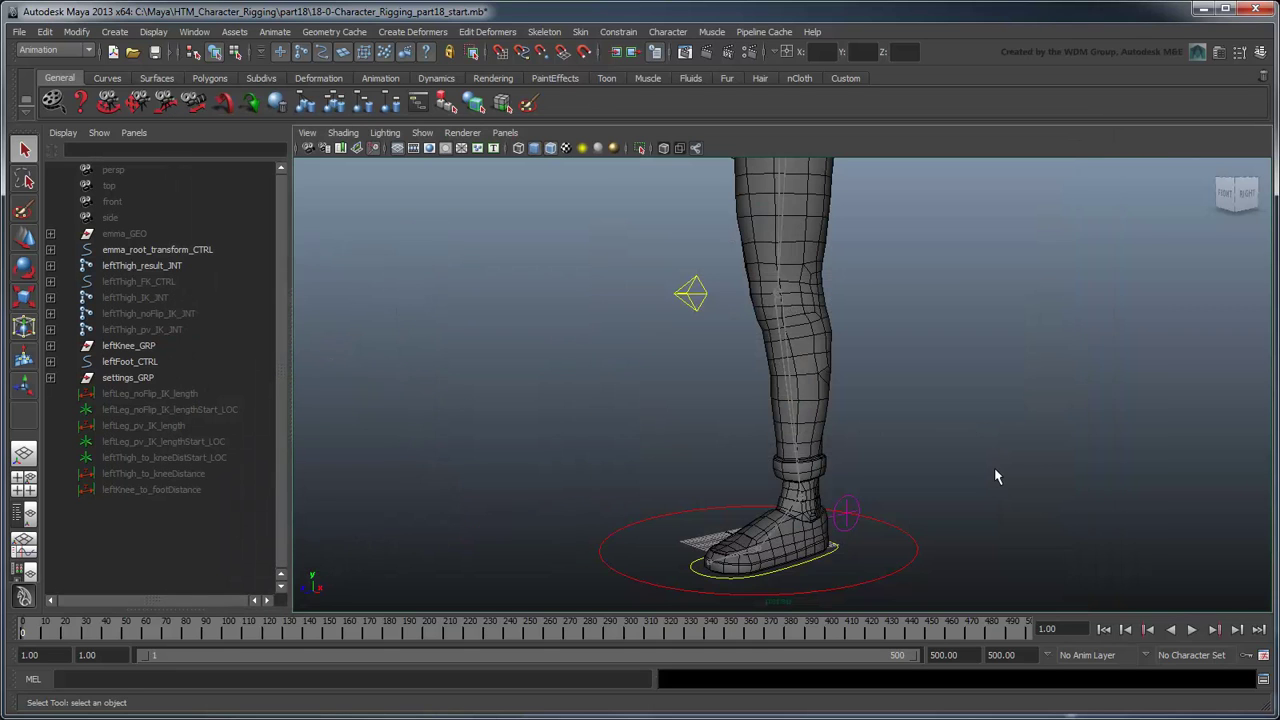
Inspect the foot, knee and leg settings controls, then blend the leg from IK to FK
{"action": "left_click", "coordinate": [830, 565]}
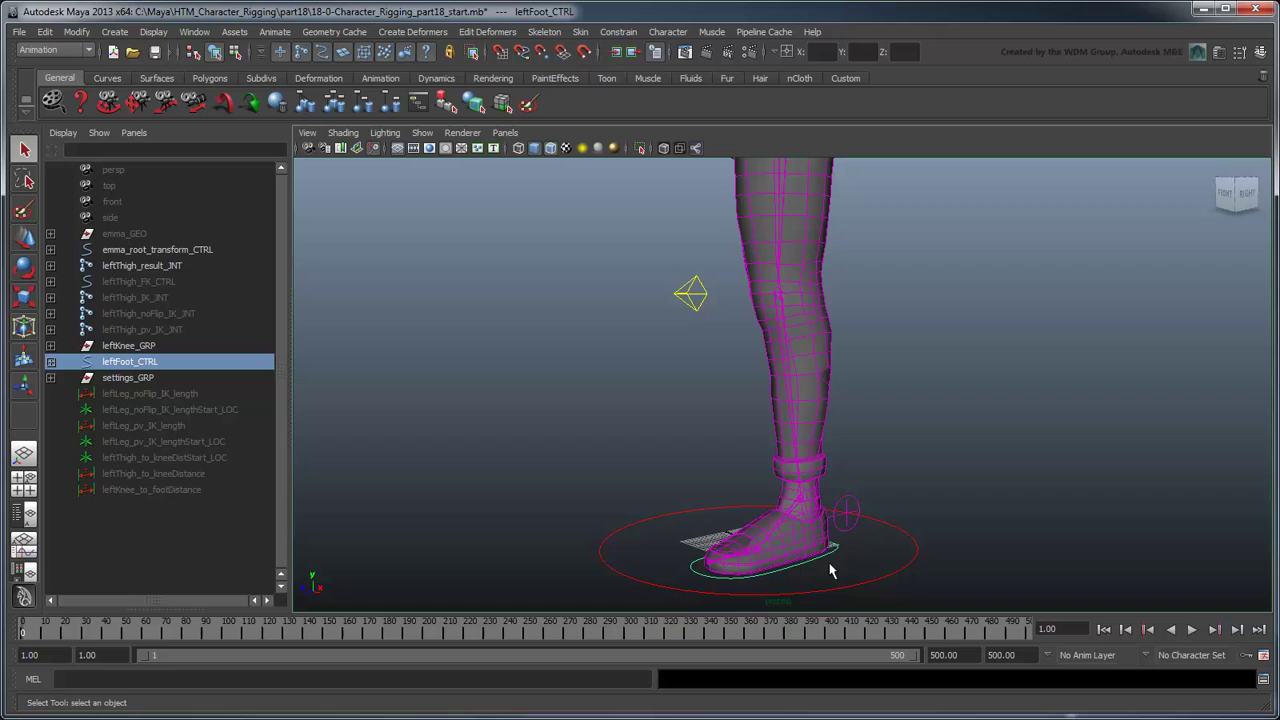
{"action": "left_click", "coordinate": [1262, 52]}
{"action": "left_click", "coordinate": [624, 312]}
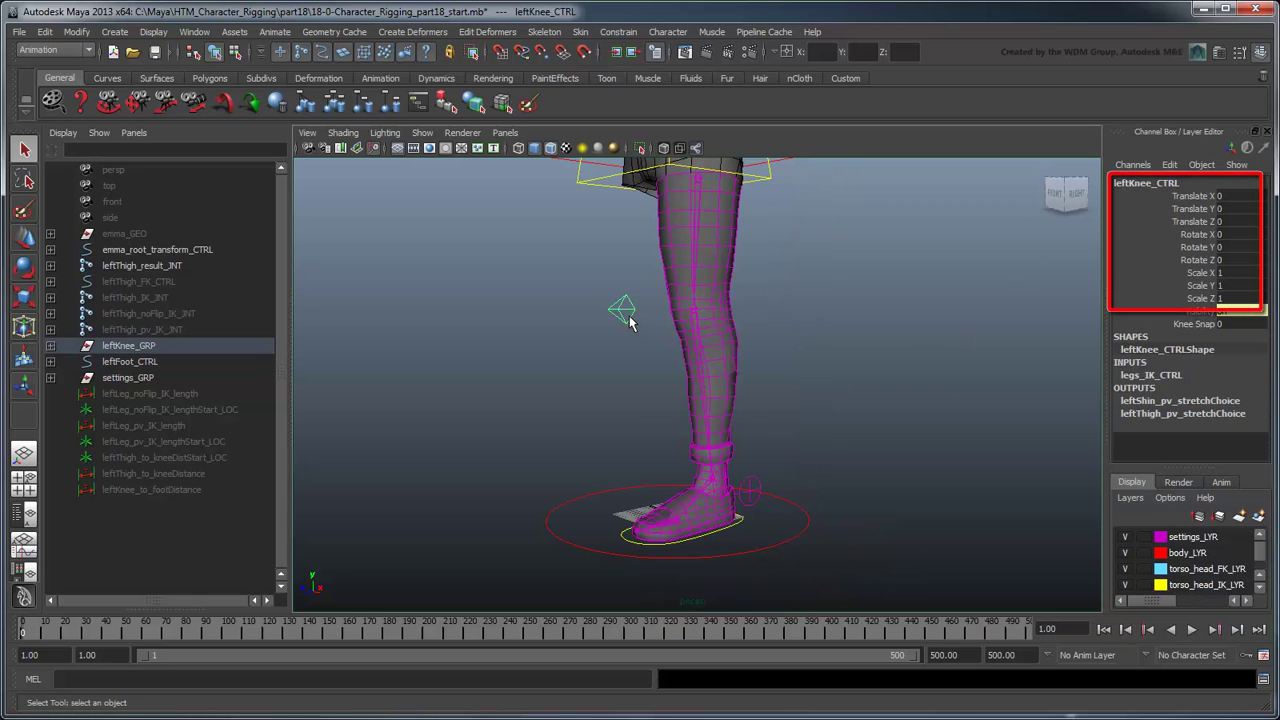
{"action": "left_click", "coordinate": [752, 503]}
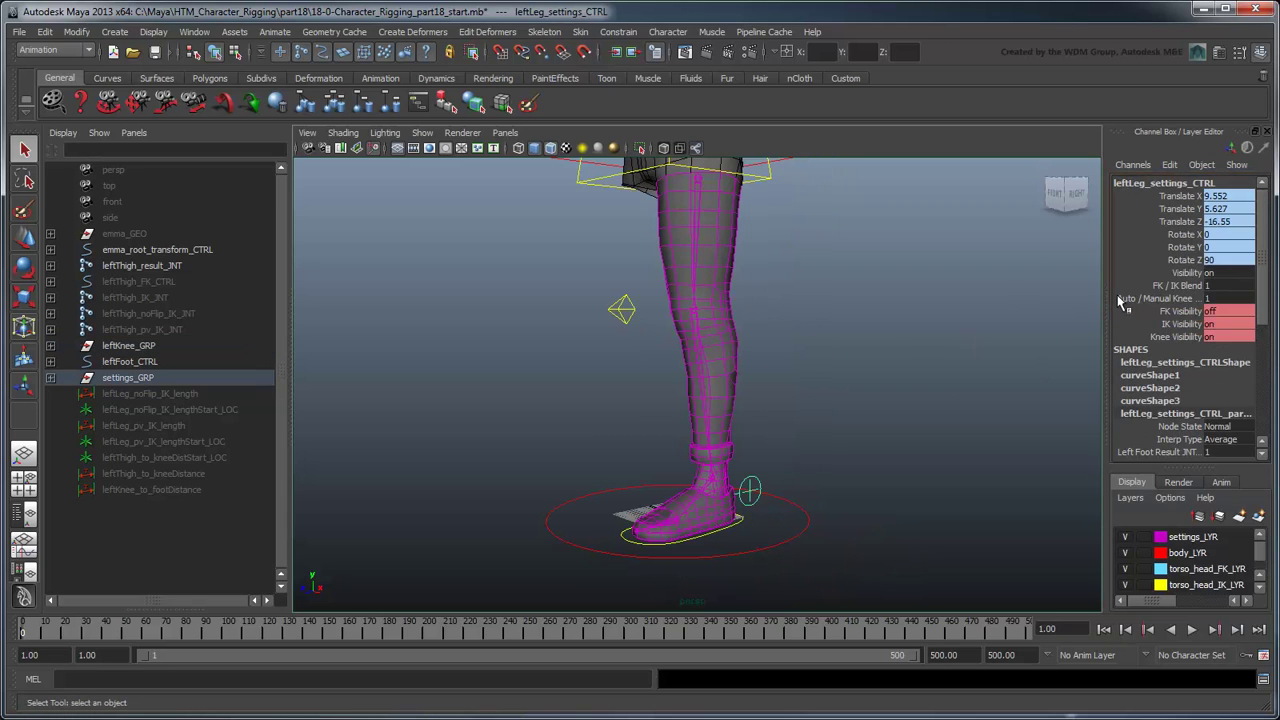
{"action": "left_click", "coordinate": [1180, 286]}
{"action": "middle_click_drag", "start_coordinate": [1000, 350], "coordinate": [930, 404]}
Check the thigh, shin, ball and foot FK controls' attributes, then blend the leg back to IK
{"action": "left_click", "coordinate": [674, 290]}
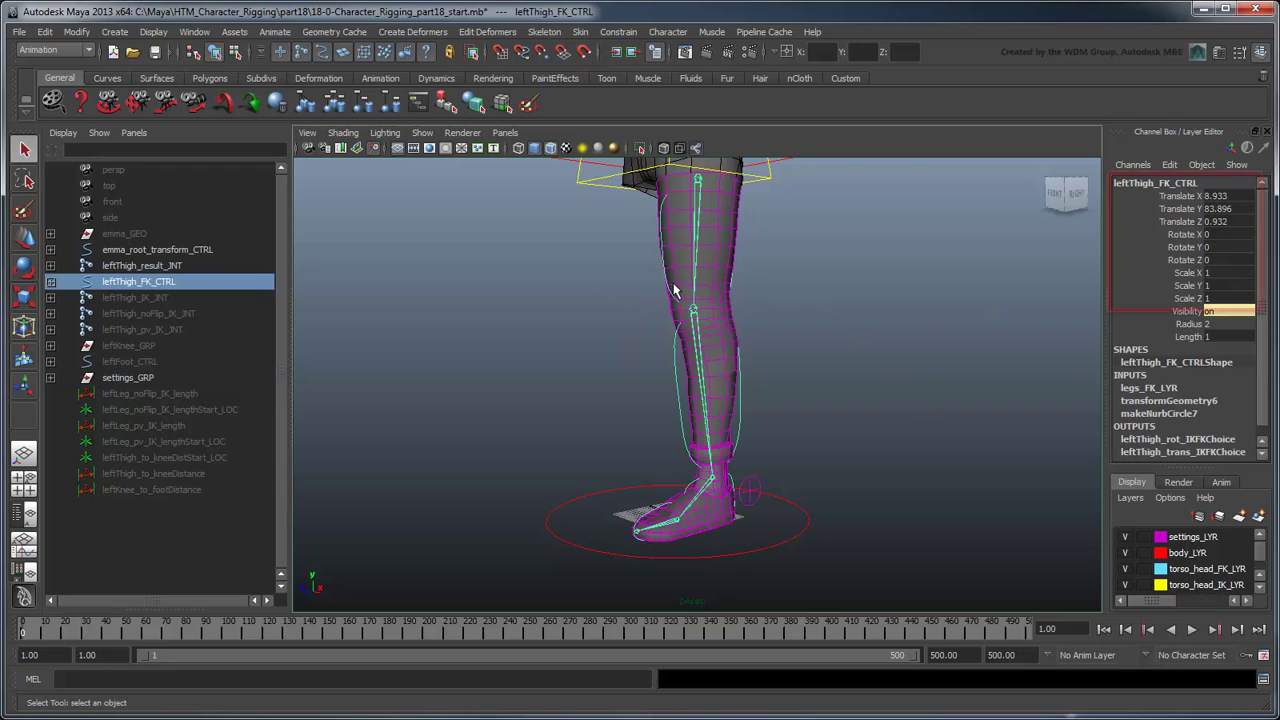
{"action": "left_click", "coordinate": [686, 393]}
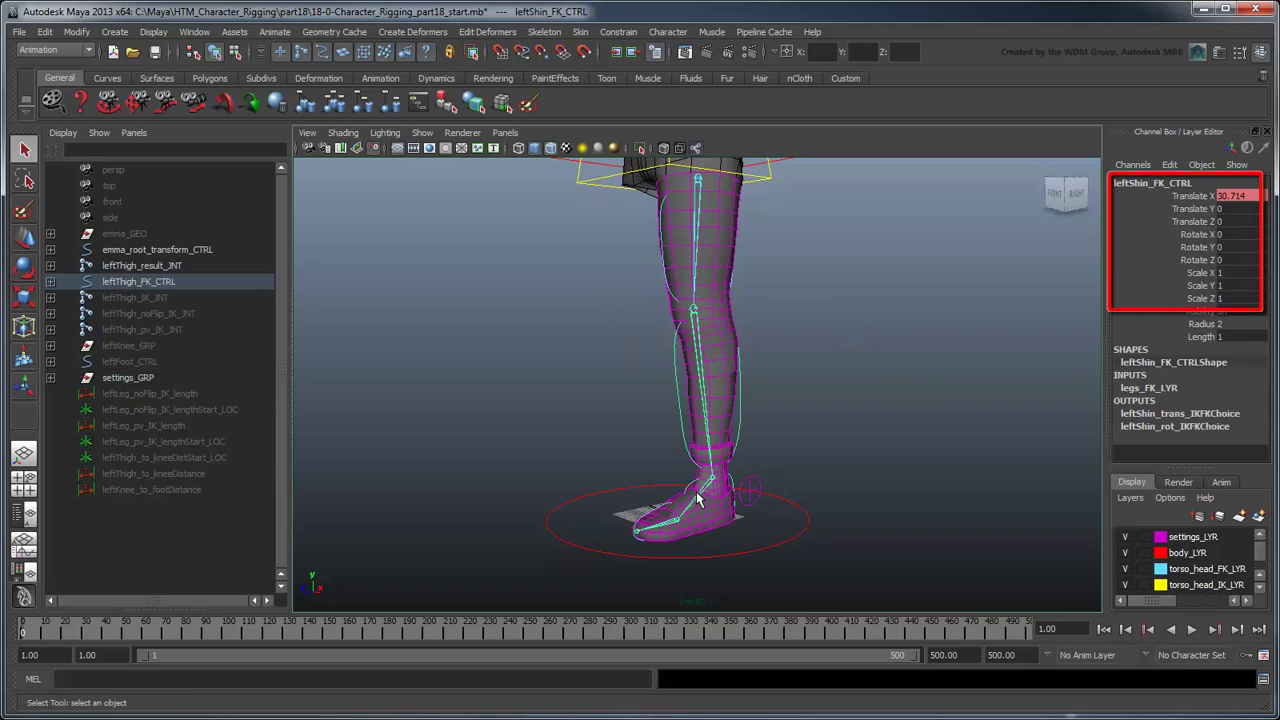
{"action": "left_click", "coordinate": [656, 528]}
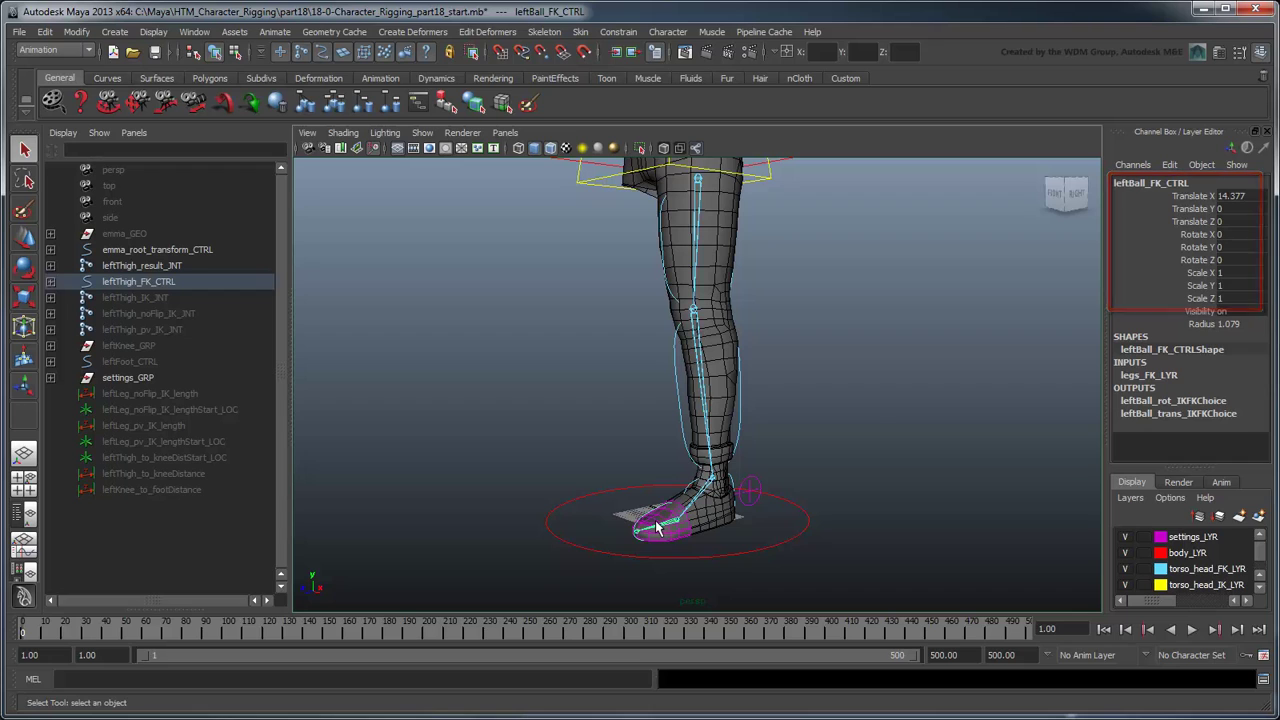
{"action": "left_click", "coordinate": [1219, 60]}
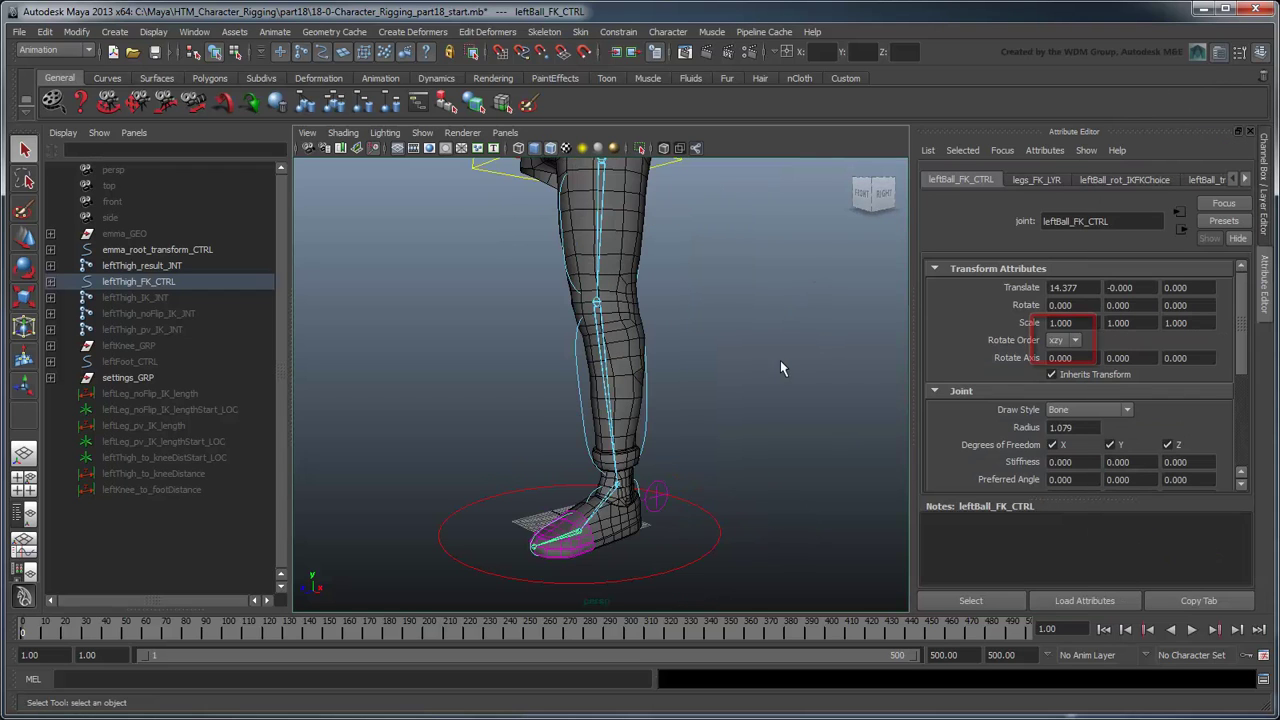
{"action": "scroll", "coordinate": [790, 330], "scroll_direction": "up", "scroll_amount": 3}
{"action": "left_click", "coordinate": [598, 503]}
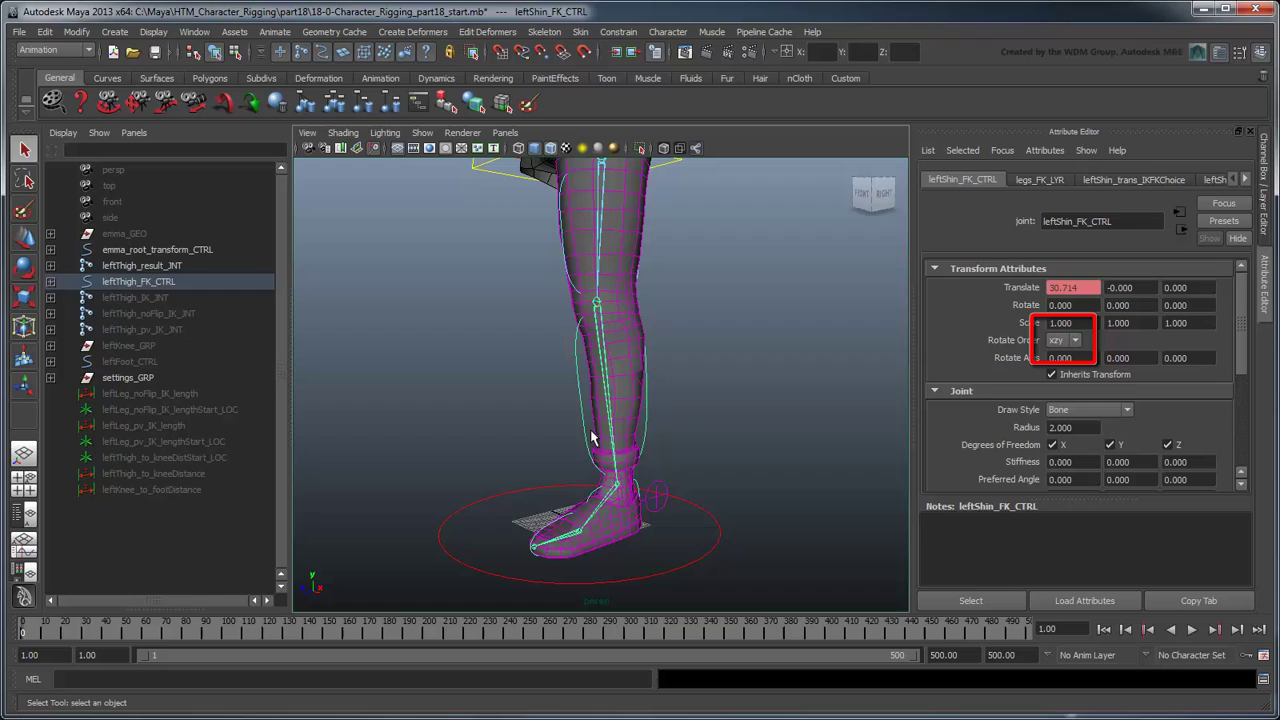
{"action": "left_click", "coordinate": [578, 280]}
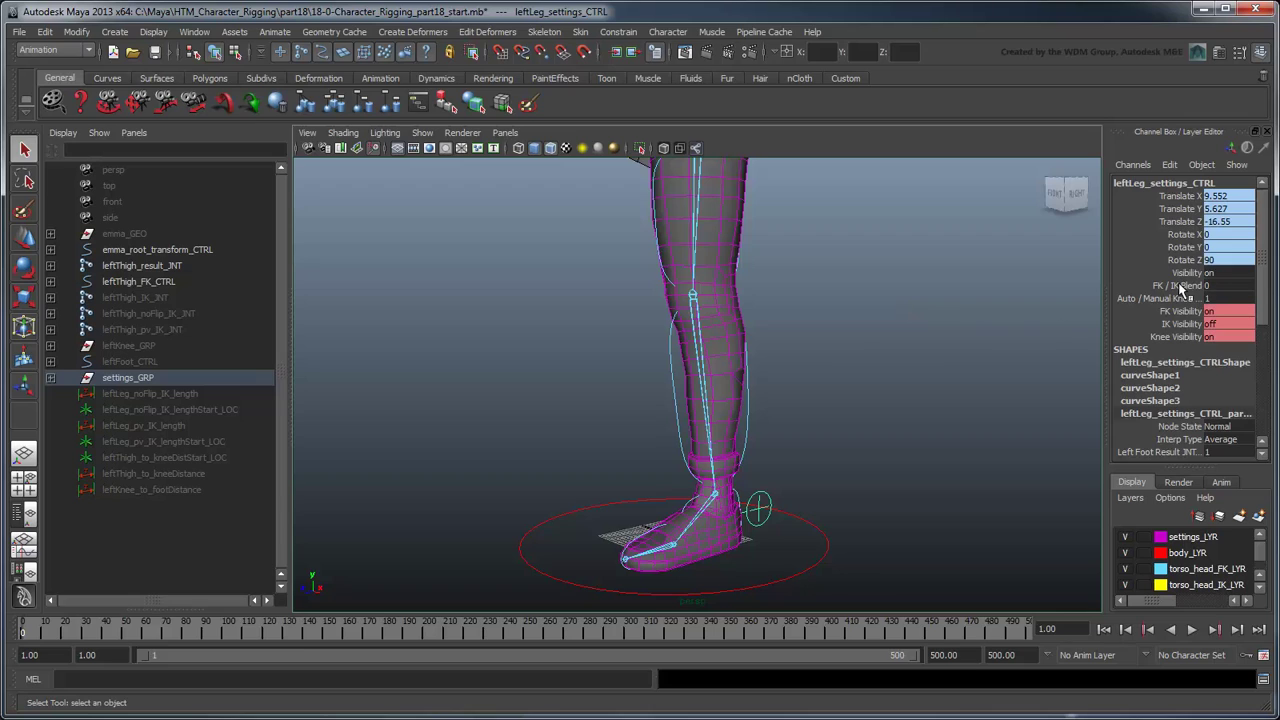
{"action": "left_click", "coordinate": [1180, 286]}
{"action": "middle_click_drag", "start_coordinate": [948, 320], "coordinate": [1048, 316]}
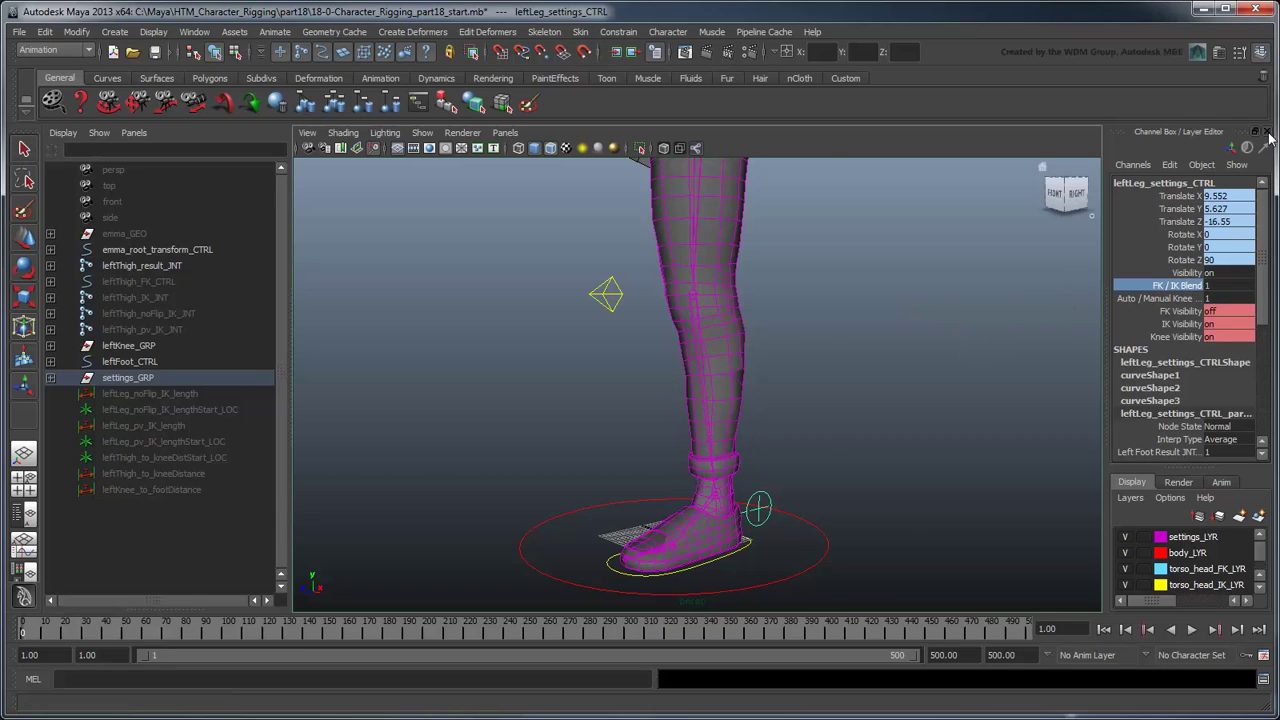
{"action": "left_click", "coordinate": [955, 458]}
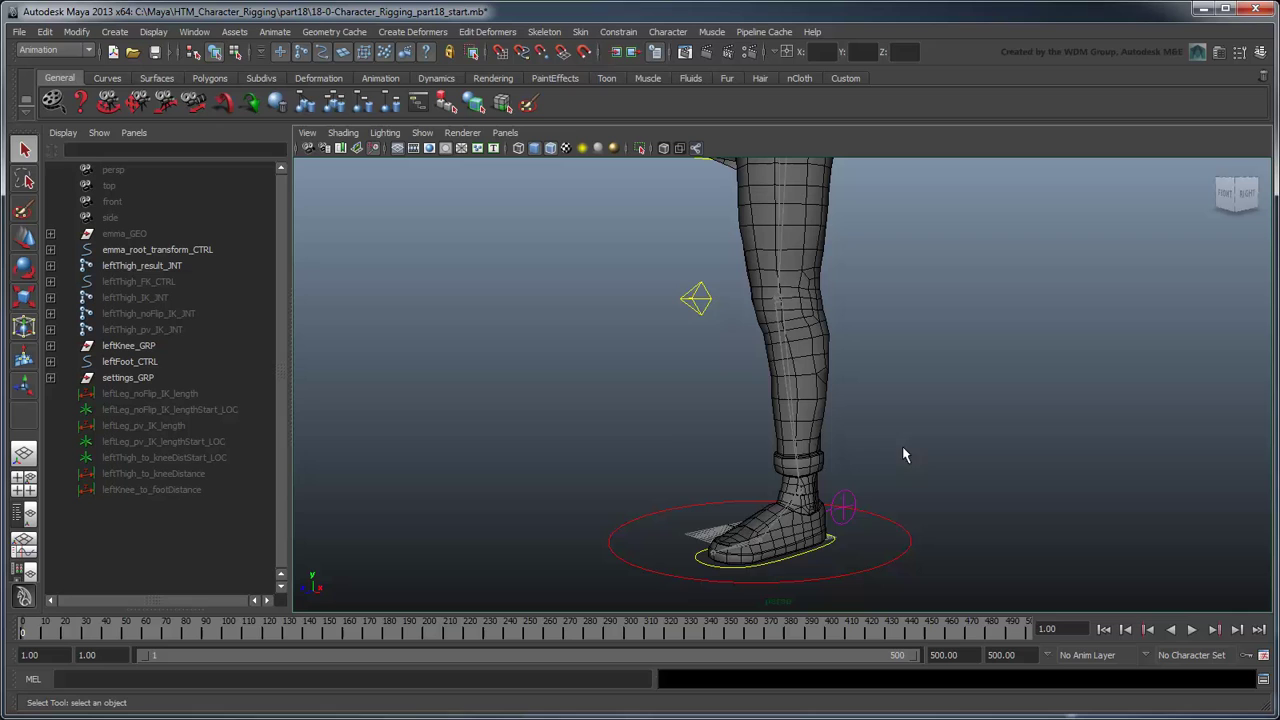
Group leftThigh_result_JNT through leftKnee_to_footDistance, excluding settings_GRP, as leftLeg_GRP under emma_root_transform_CTRL
{"action": "left_click", "coordinate": [148, 268]}
{"action": "left_click", "coordinate": [155, 495], "text": "shift"}
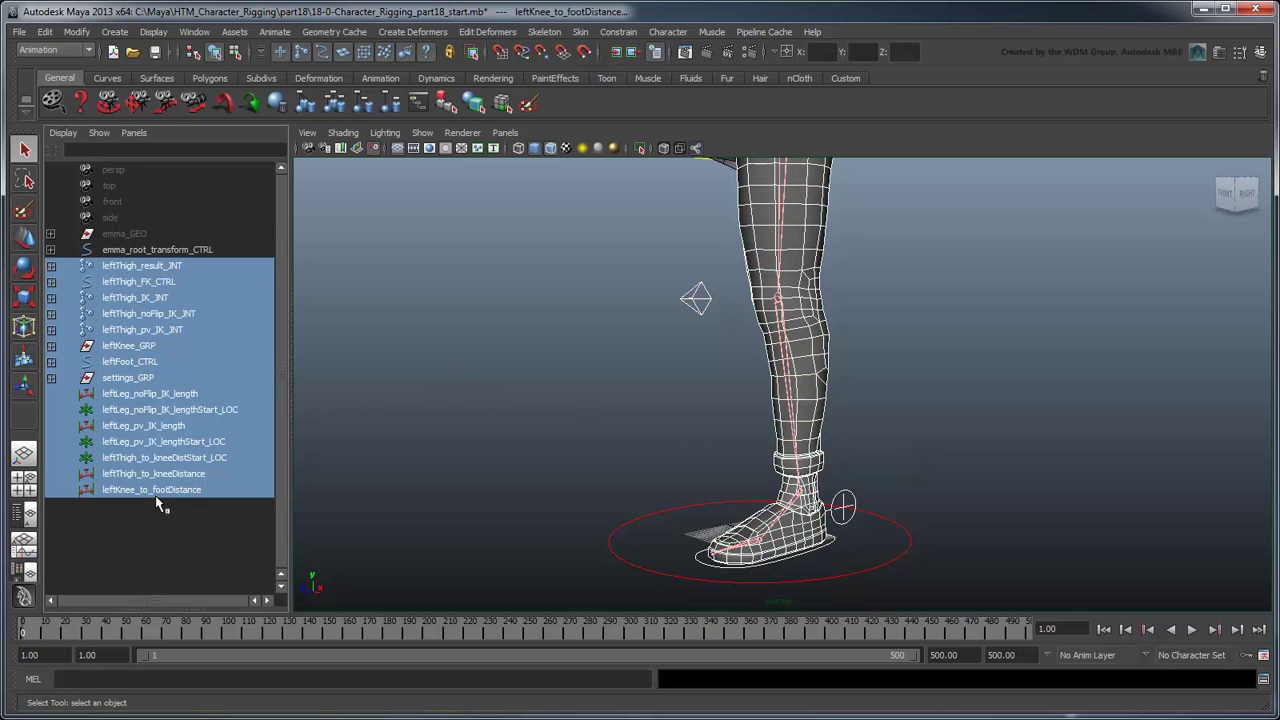
{"action": "left_click", "coordinate": [156, 377], "text": "ctrl"}
{"action": "key", "text": "ctrl+g"}
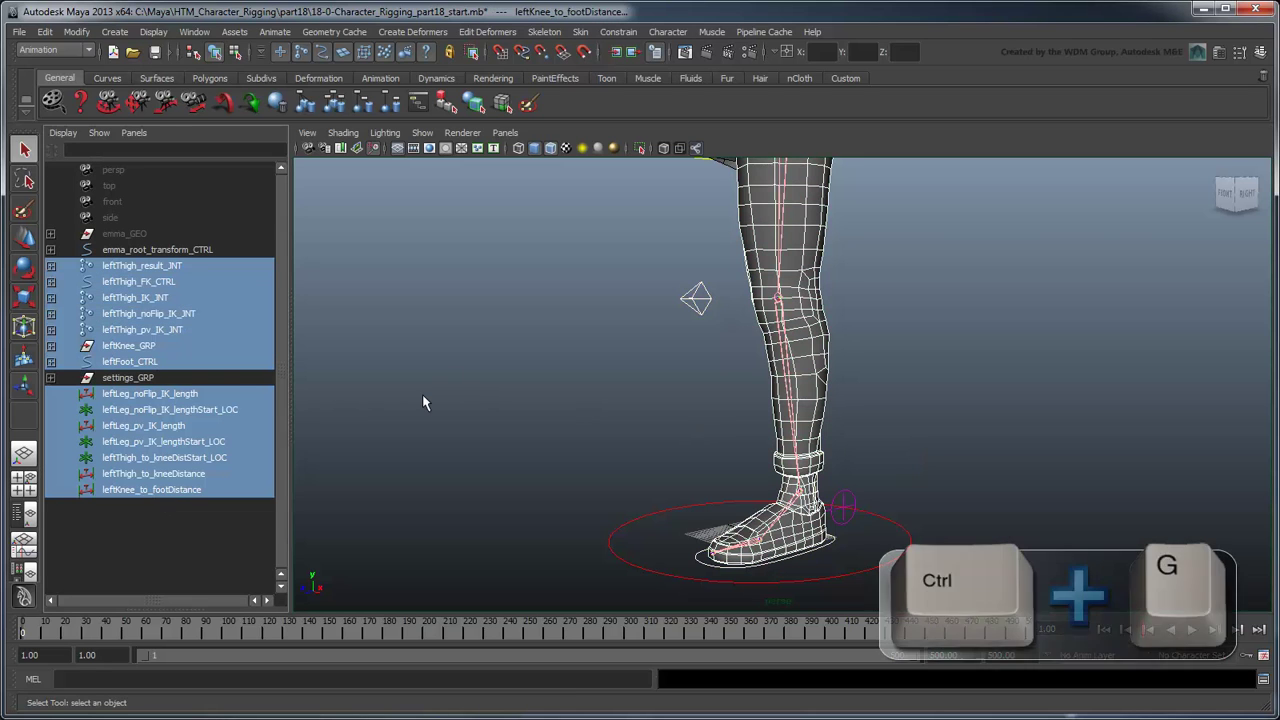
{"action": "key", "text": "ctrl+g"}
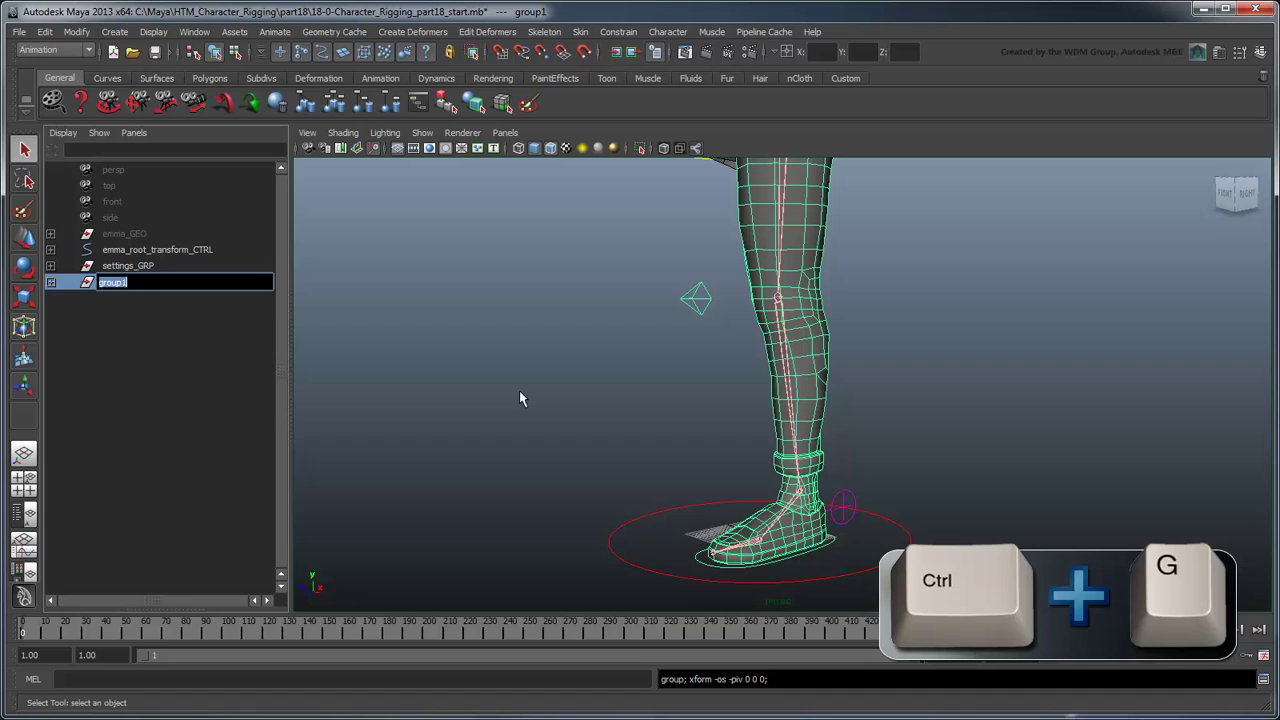
{"action": "type", "text": "leftLeg_GRP"}
{"action": "key", "text": "Return"}
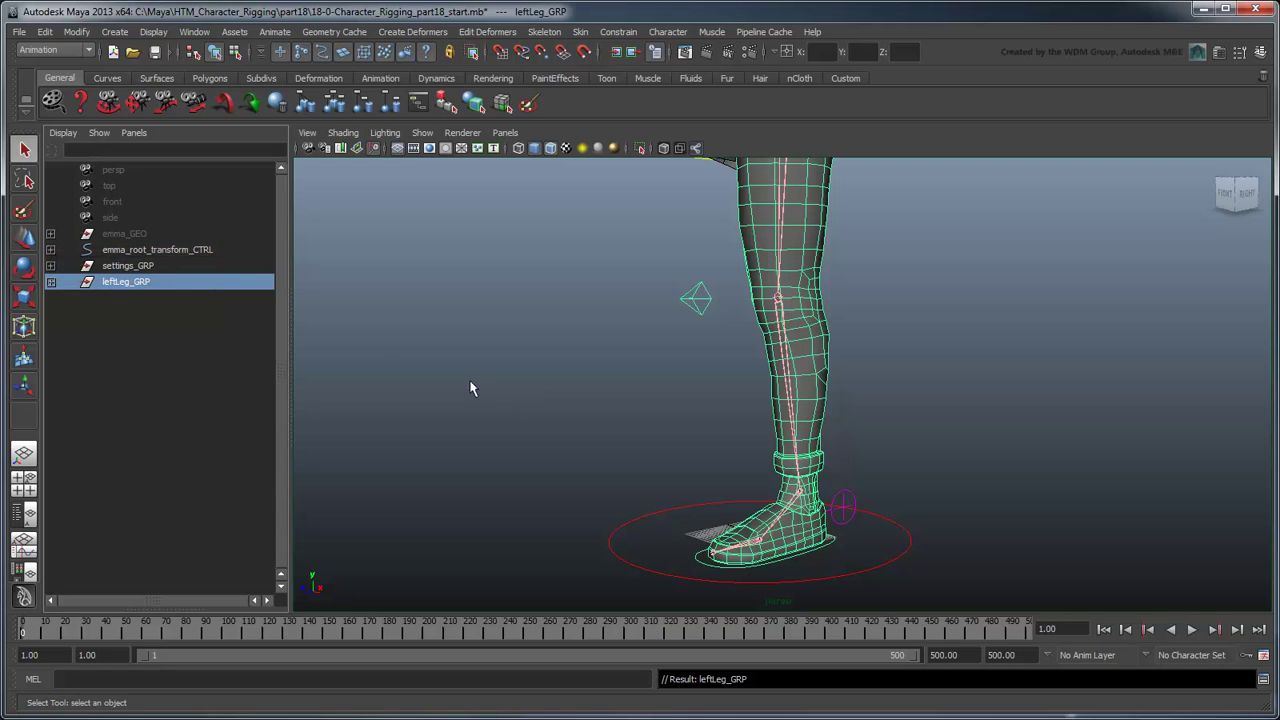
{"action": "middle_click_drag", "start_coordinate": [165, 283], "coordinate": [190, 252]}
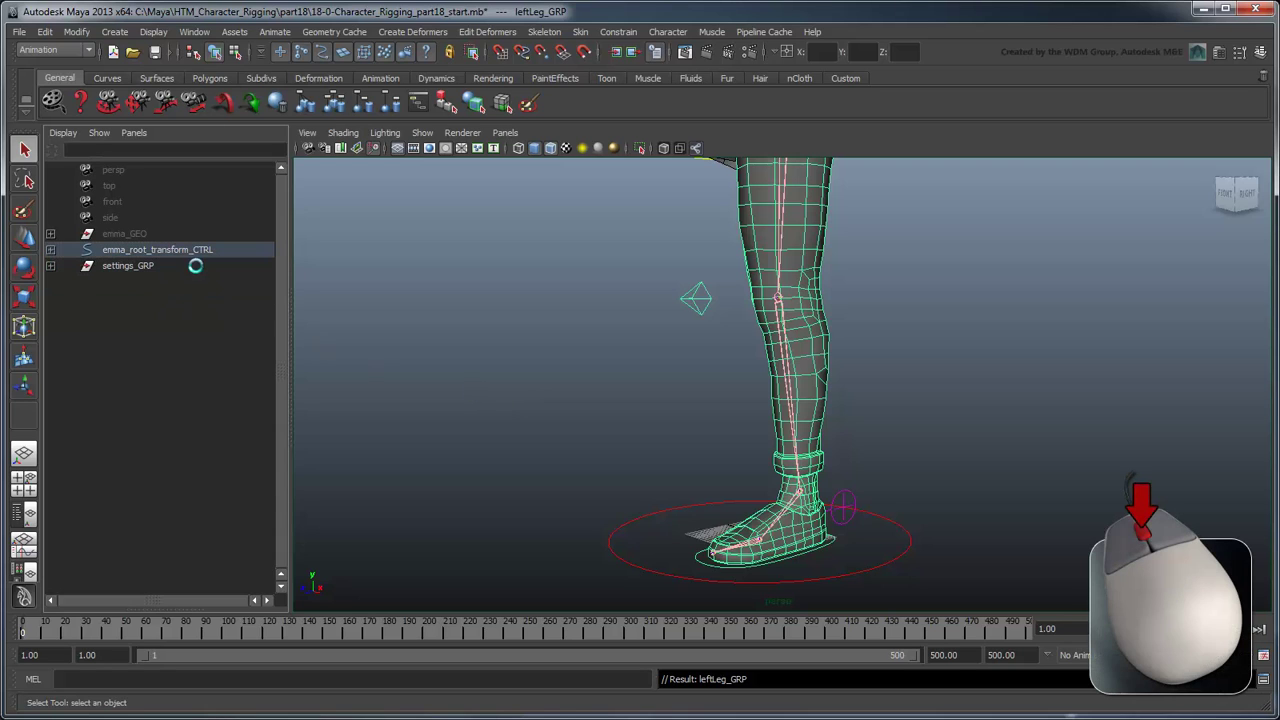
Group the IK length, locator and distance nodes, IK thigh joints and leftThigh_result_JNT as DO_NOT_TOUCH_GRP
{"action": "left_click", "coordinate": [53, 250]}
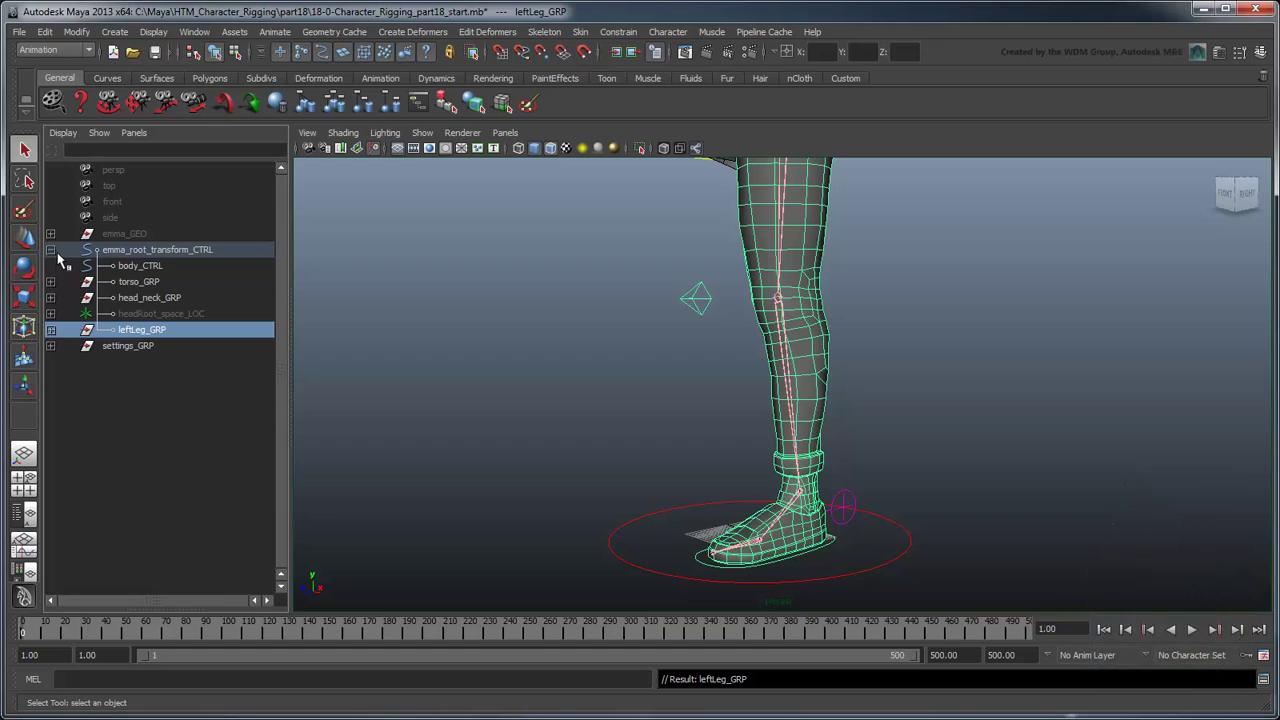
{"action": "left_click", "coordinate": [51, 330]}
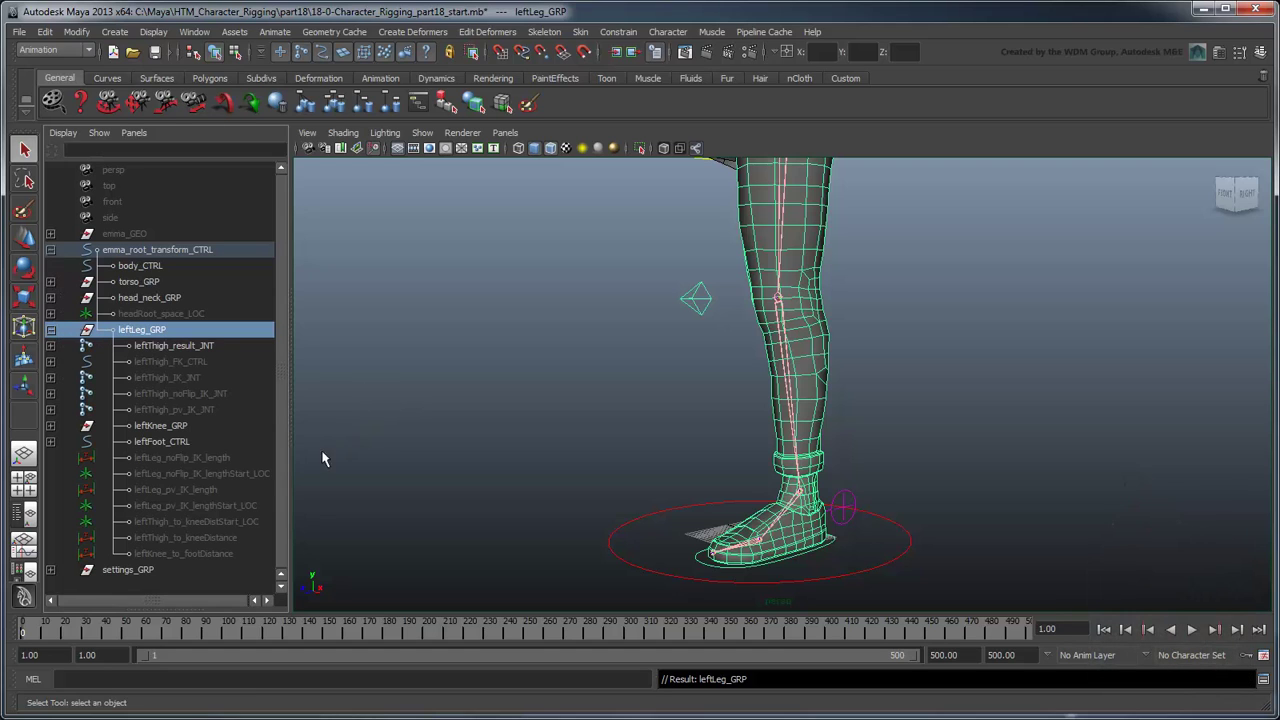
{"action": "left_click", "coordinate": [212, 459]}
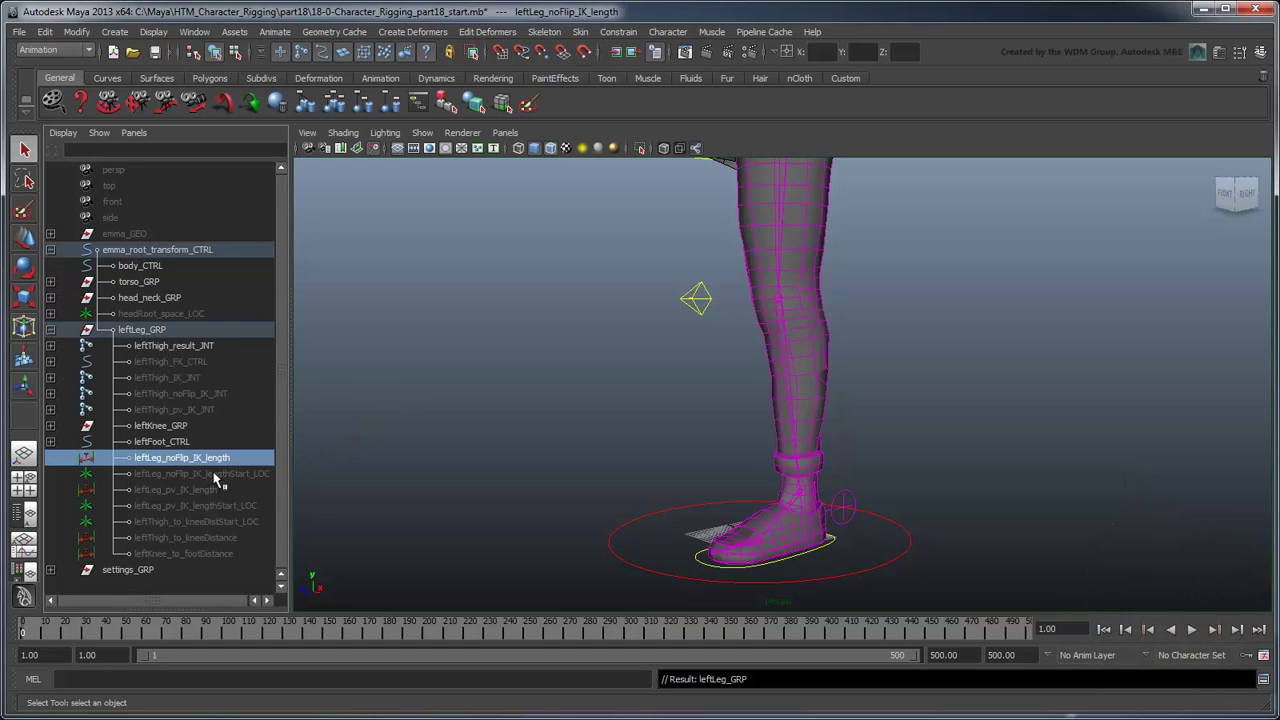
{"action": "left_click", "coordinate": [199, 558], "text": "shift"}
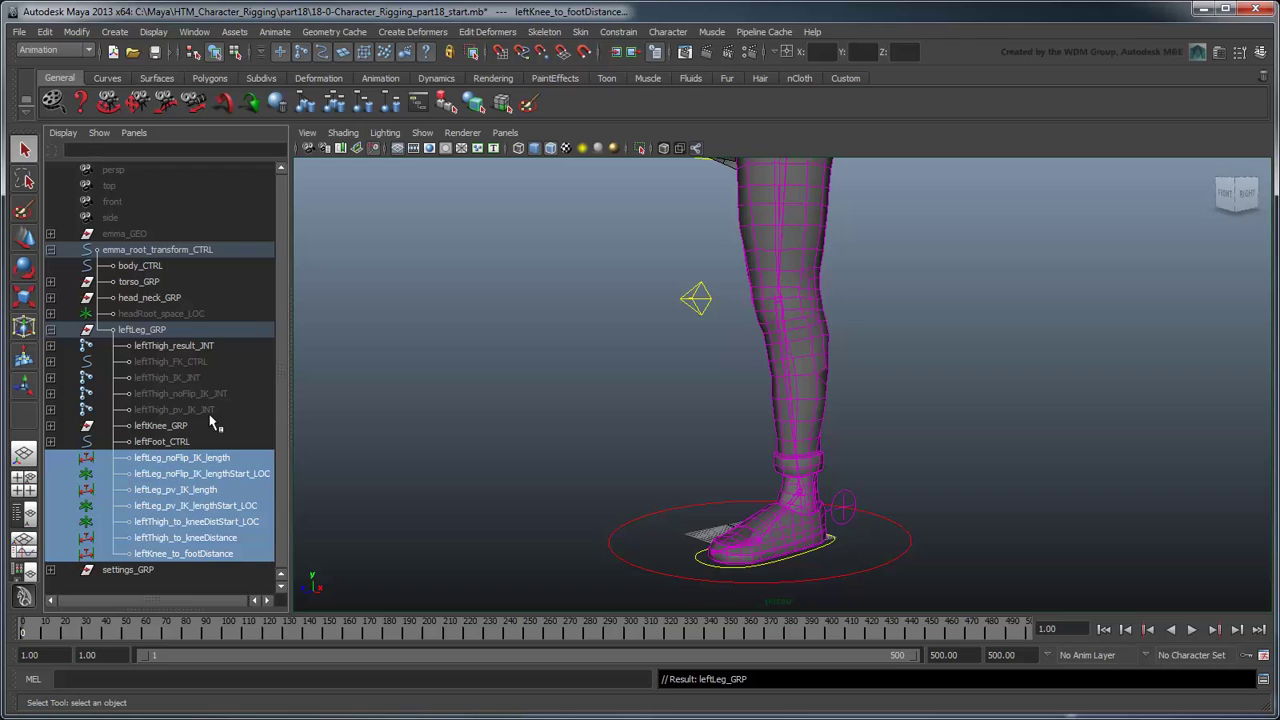
{"action": "left_click_drag", "start_coordinate": [195, 378], "coordinate": [207, 412], "text": "ctrl"}
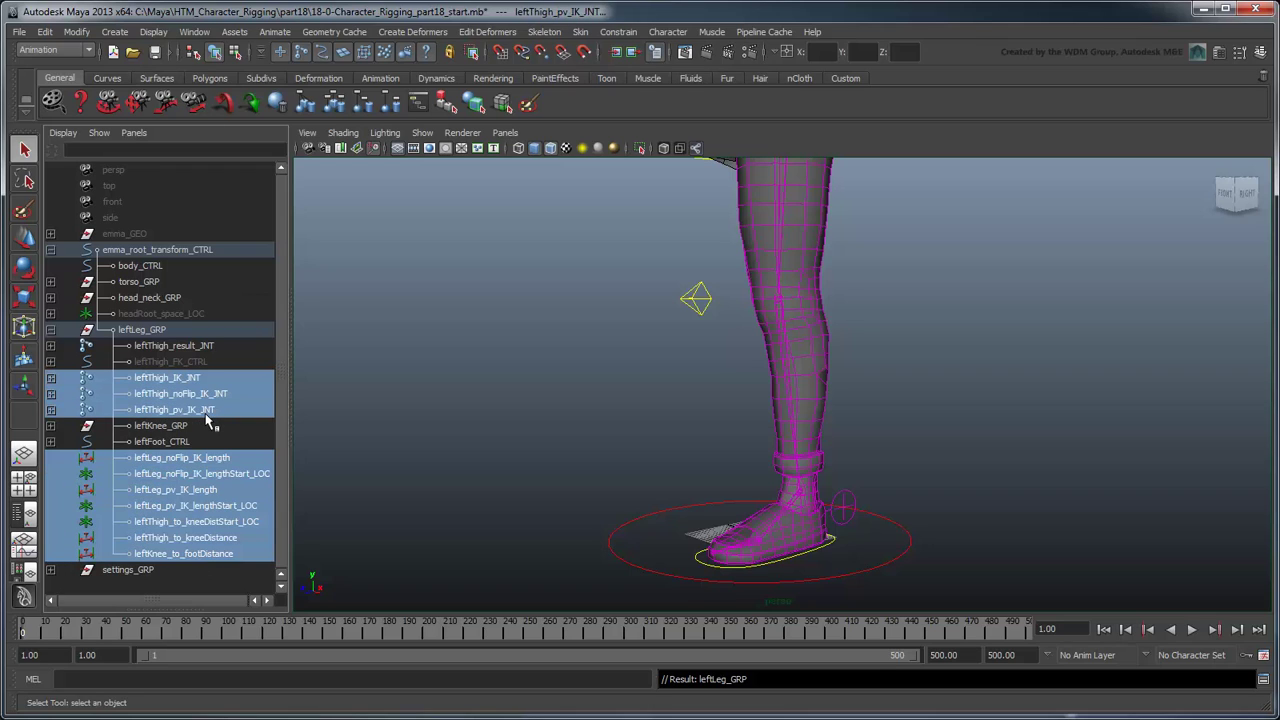
{"action": "left_click", "coordinate": [214, 348], "text": "ctrl"}
{"action": "key", "text": "ctrl+g"}
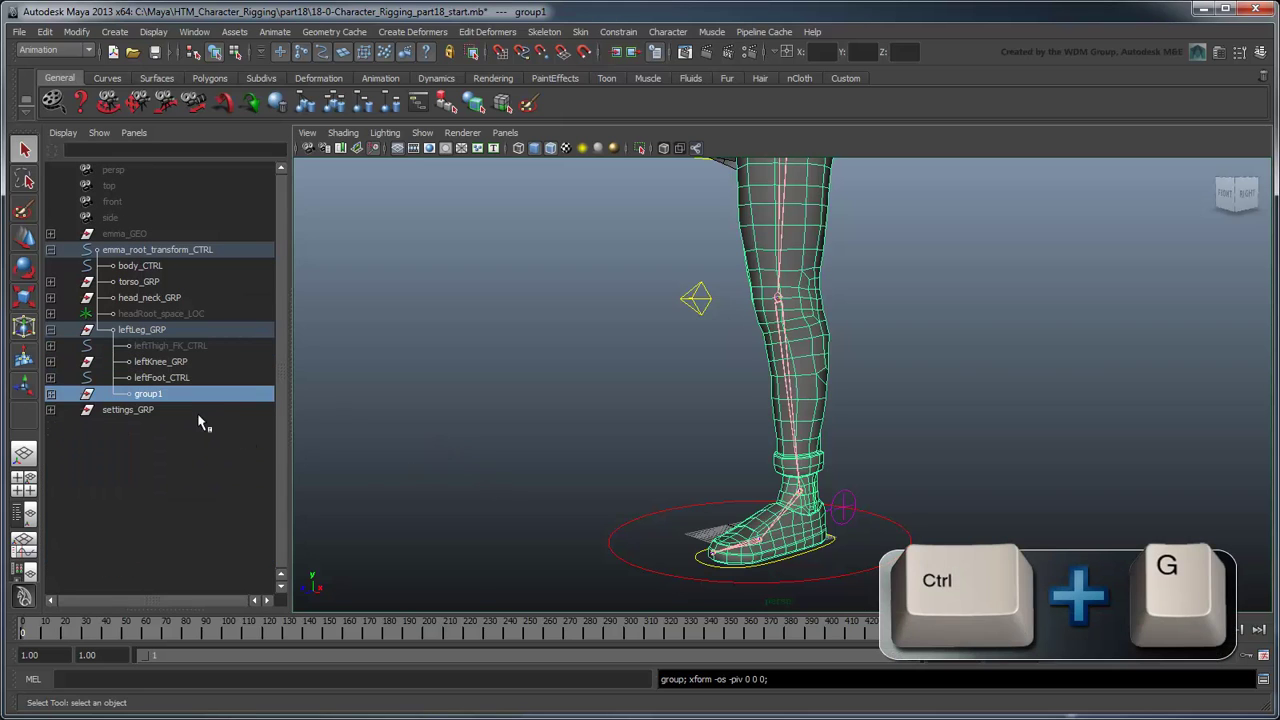
{"action": "double_click", "coordinate": [150, 394]}
{"action": "type", "text": "DO_"}
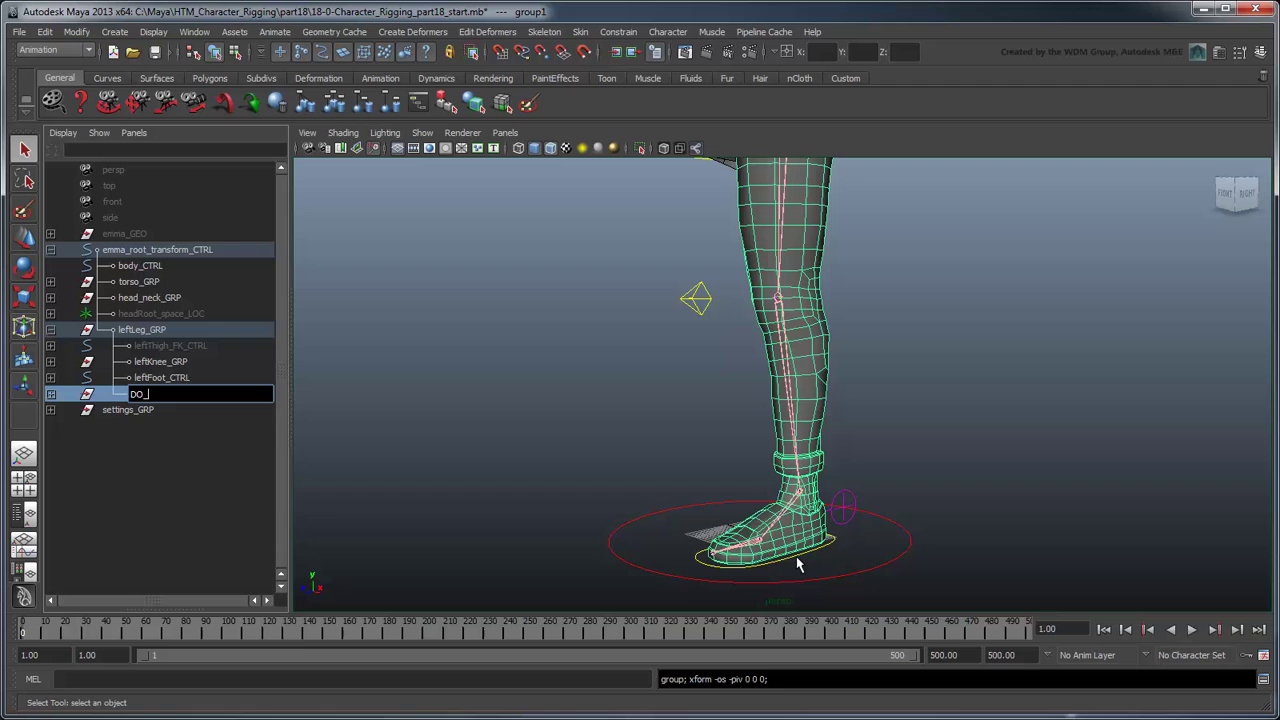
{"action": "type", "text": "P"}
{"action": "key", "text": "Return"}
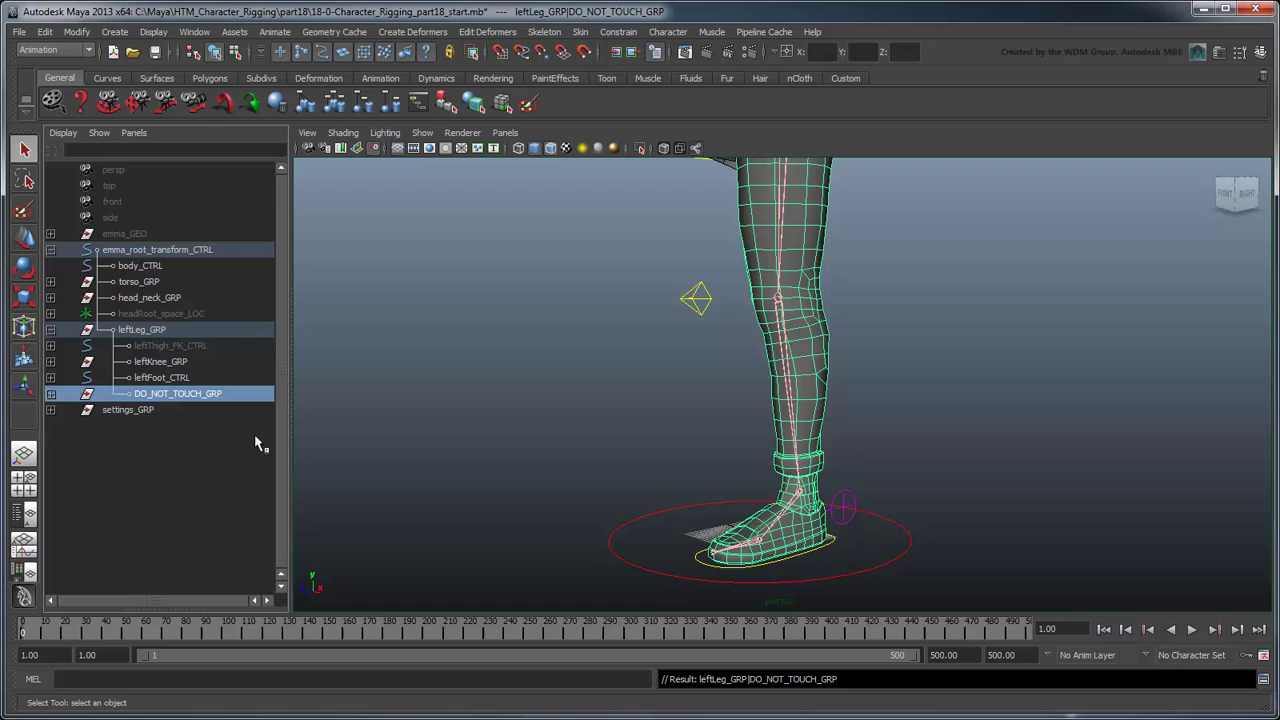
Group the length-start locators, knee locator and IK thigh joints as leftLeg_IKConst_GRP
{"action": "left_click", "coordinate": [52, 396]}
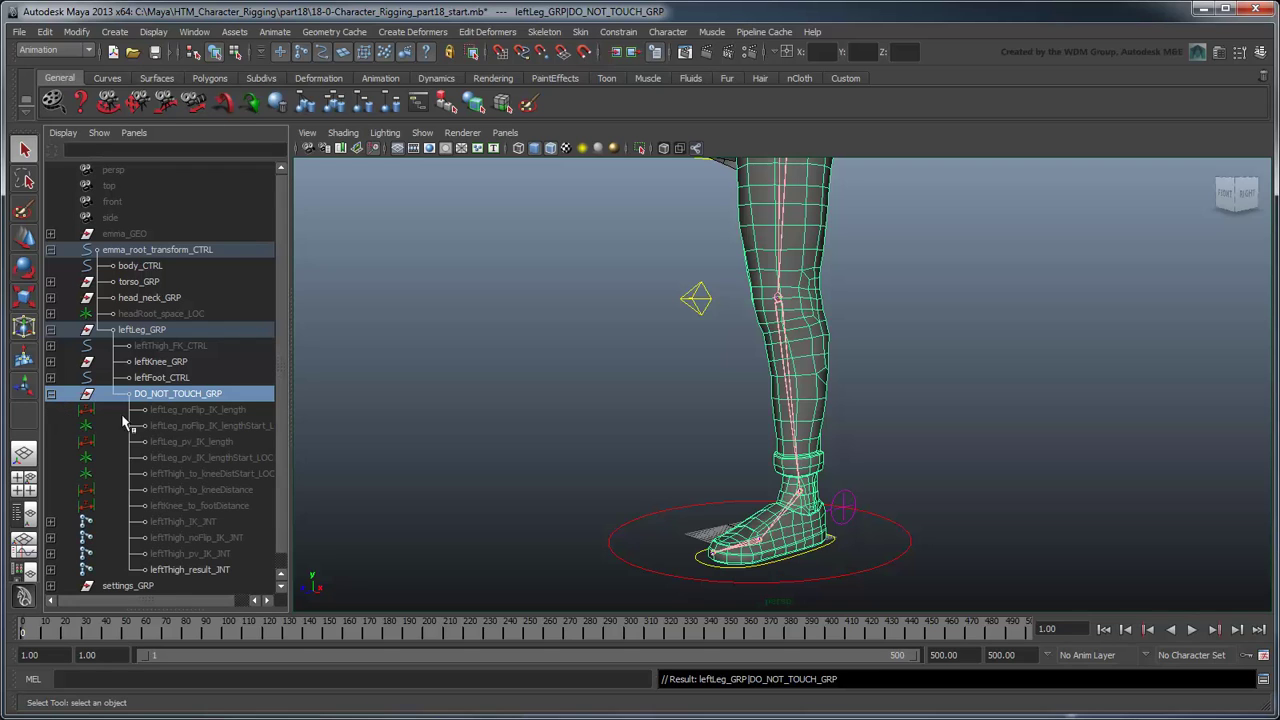
{"action": "left_click", "coordinate": [192, 426]}
{"action": "left_click", "coordinate": [183, 460], "text": "ctrl"}
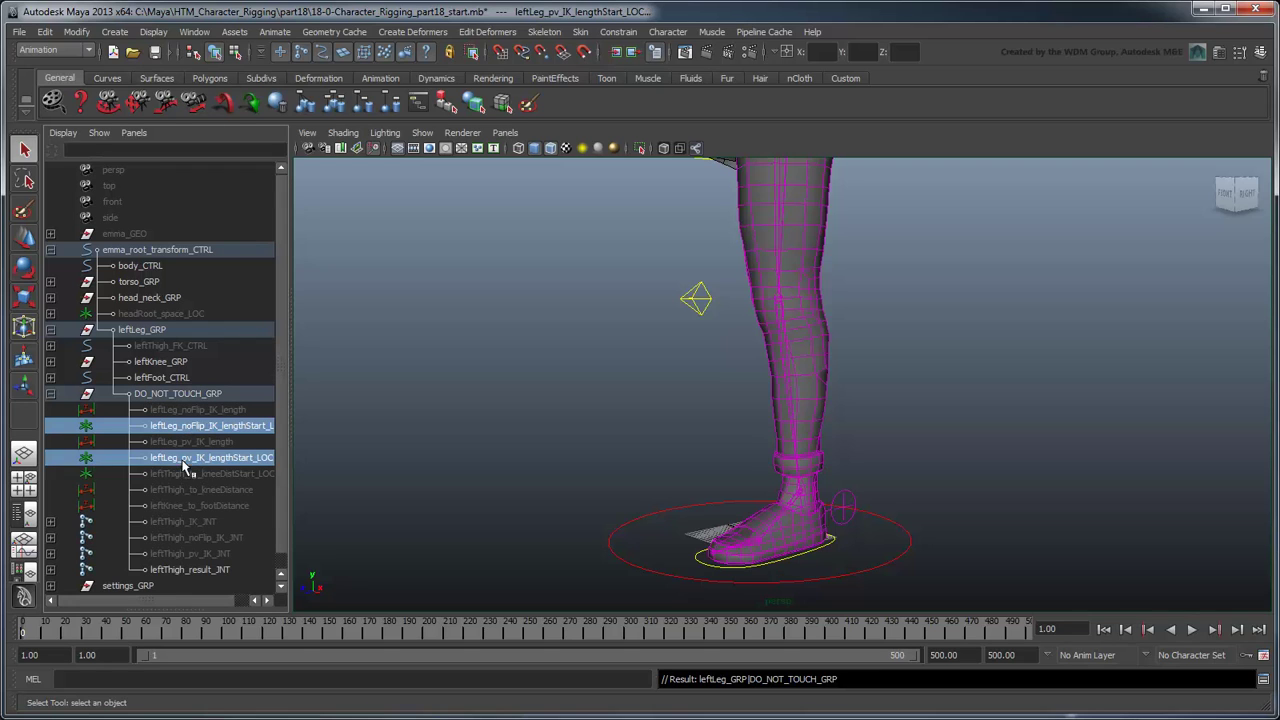
{"action": "left_click", "coordinate": [236, 521], "text": "ctrl"}
{"action": "left_click", "coordinate": [228, 553], "text": "ctrl"}
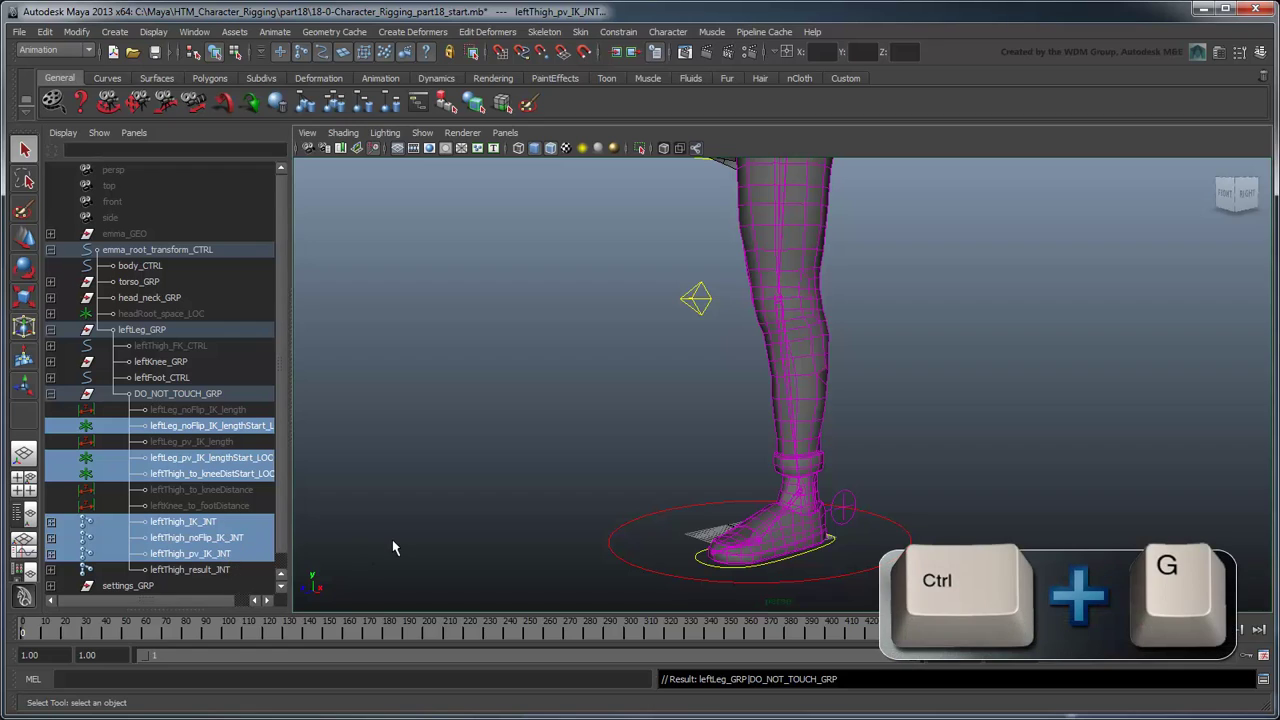
{"action": "key", "text": "ctrl+g"}
{"action": "double_click", "coordinate": [165, 490]}
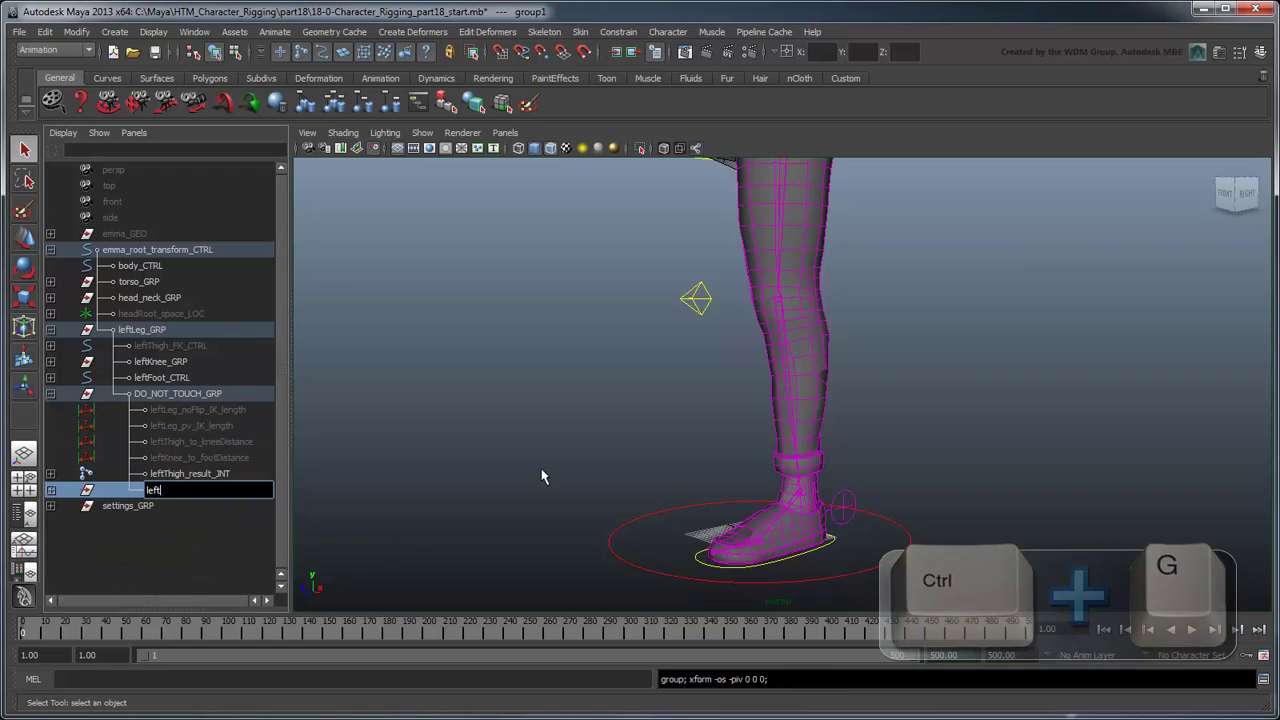
{"action": "type", "text": "leftLeg_IKConst_GRP"}
{"action": "key", "text": "Return"}
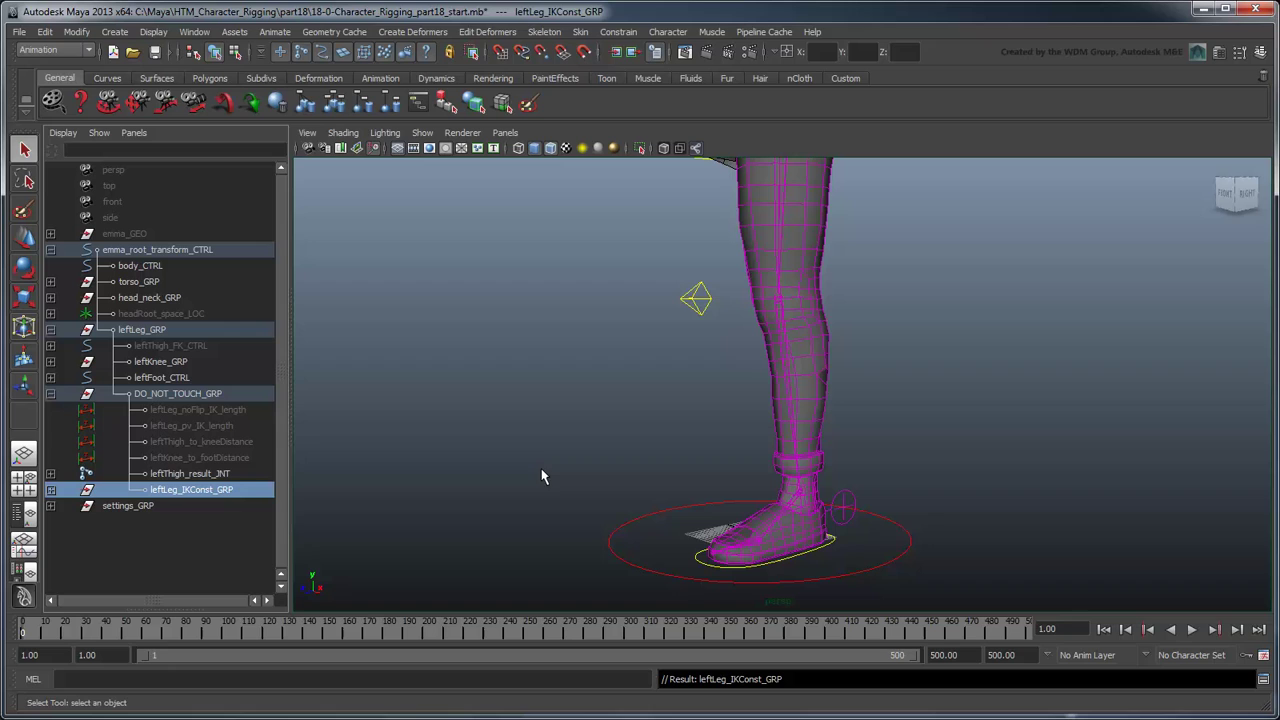
Group leftThigh_result_JNT on its own as leftLeg_resultConst_GRP
{"action": "left_click", "coordinate": [222, 480]}
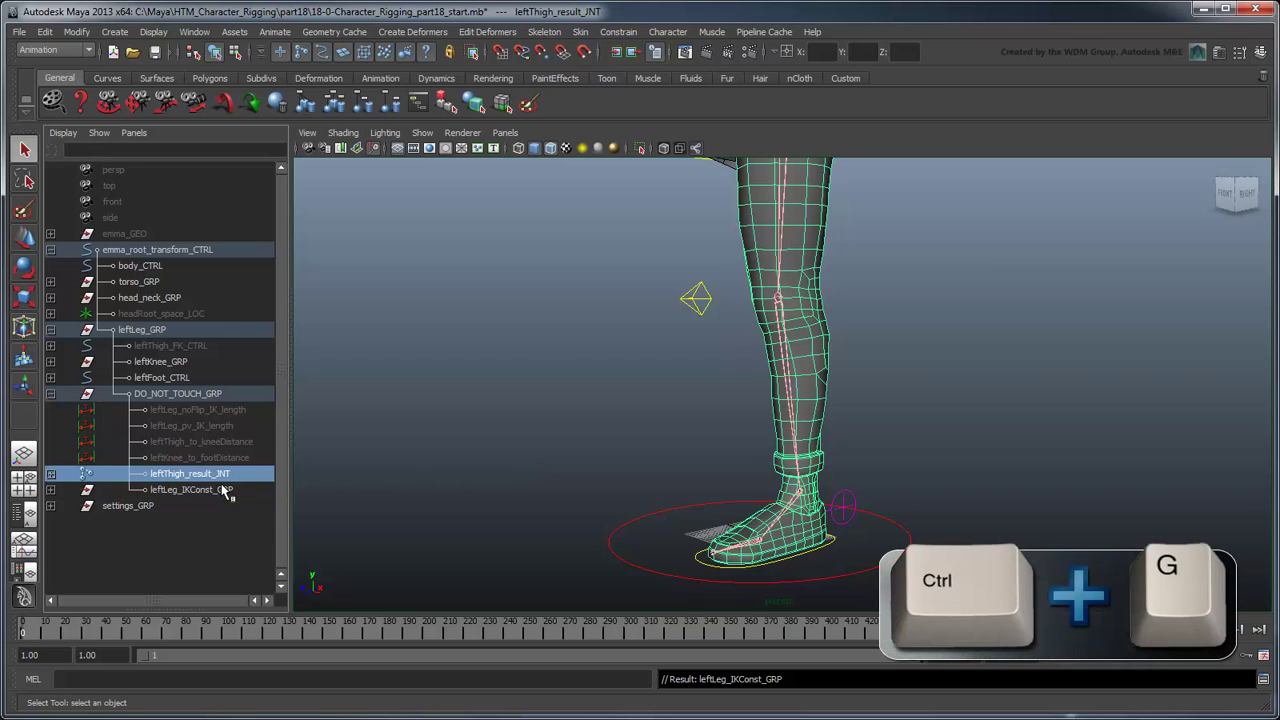
{"action": "key", "text": "ctrl+g"}
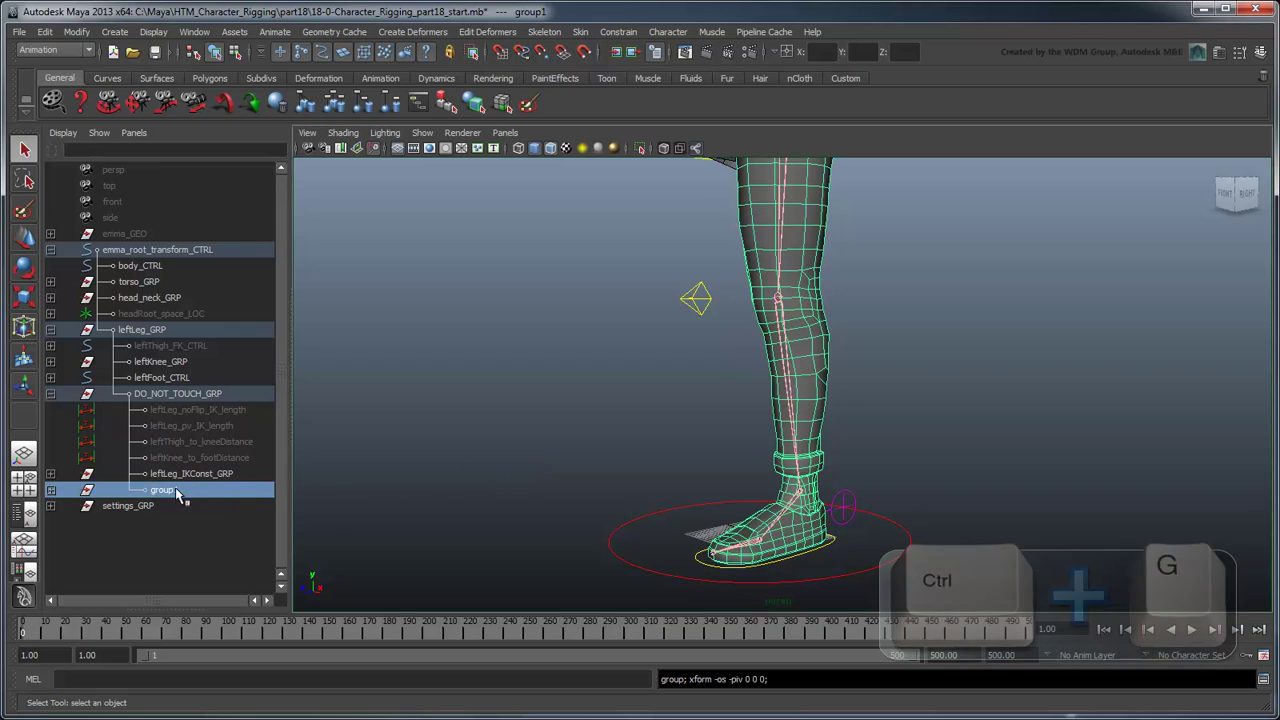
{"action": "double_click", "coordinate": [175, 489]}
{"action": "type", "text": "left"}
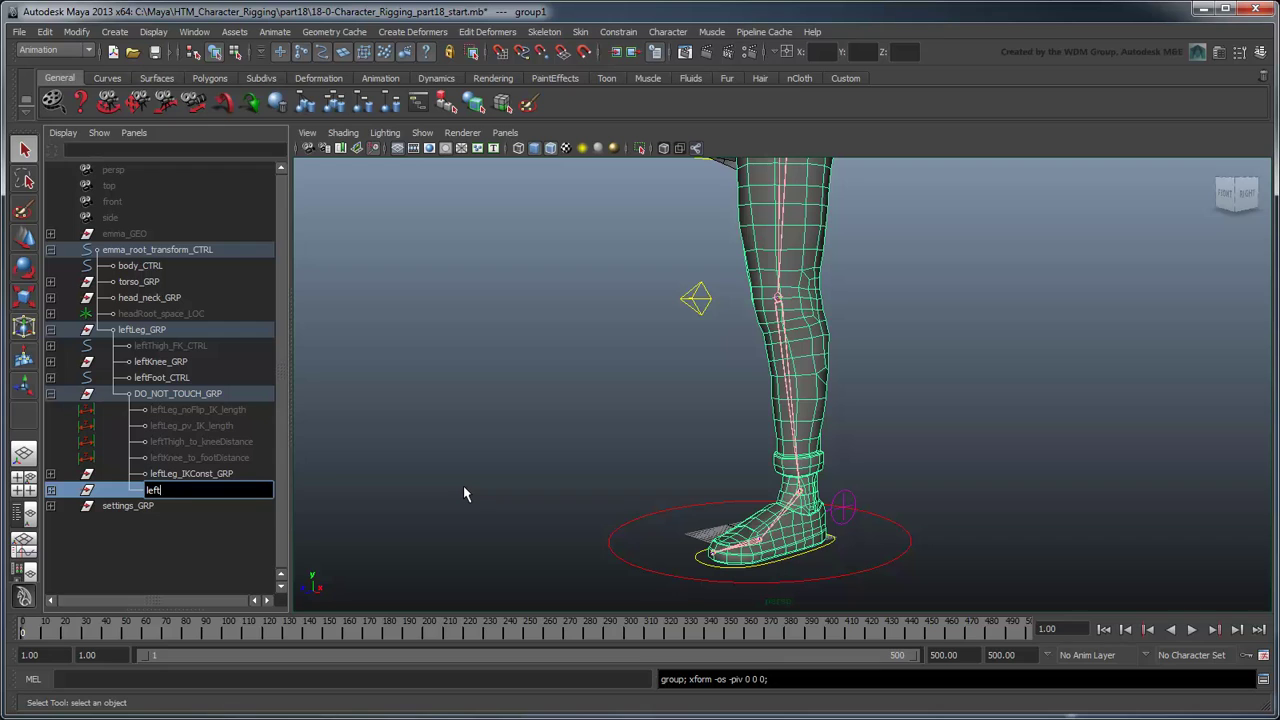
{"action": "type", "text": "Leg_resultConst_GRP"}
{"action": "key", "text": "Return"}
Set result_skeleton_LYR to referenced in the Layer Editor
{"action": "left_click", "coordinate": [1259, 52]}
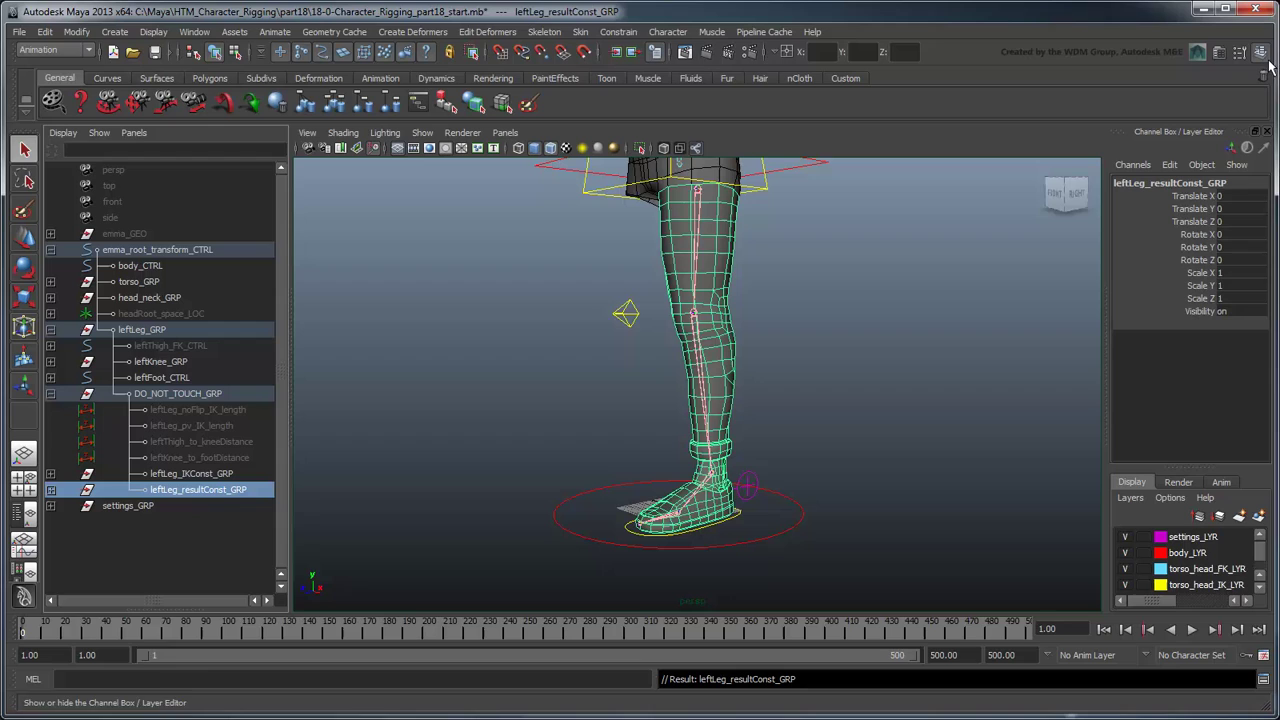
{"action": "scroll", "coordinate": [1268, 568], "scroll_direction": "down", "scroll_amount": 2}
{"action": "left_click", "coordinate": [1143, 586]}
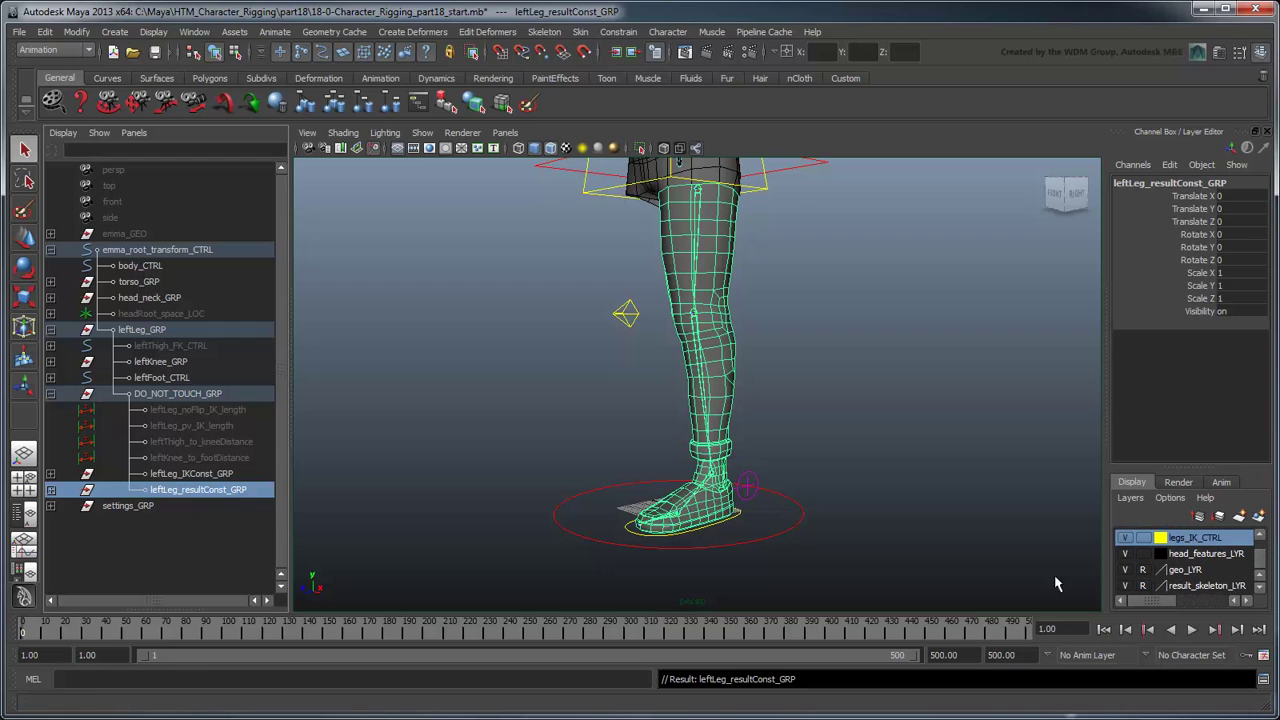
{"action": "left_click", "coordinate": [1268, 134]}
Snap the constraint group's pivot onto the hip joint, then select leftLeg_IKConst_GRP and leftLeg_resultConst_GRP
{"action": "key", "text": "w"}
{"action": "key", "text": "Insert"}
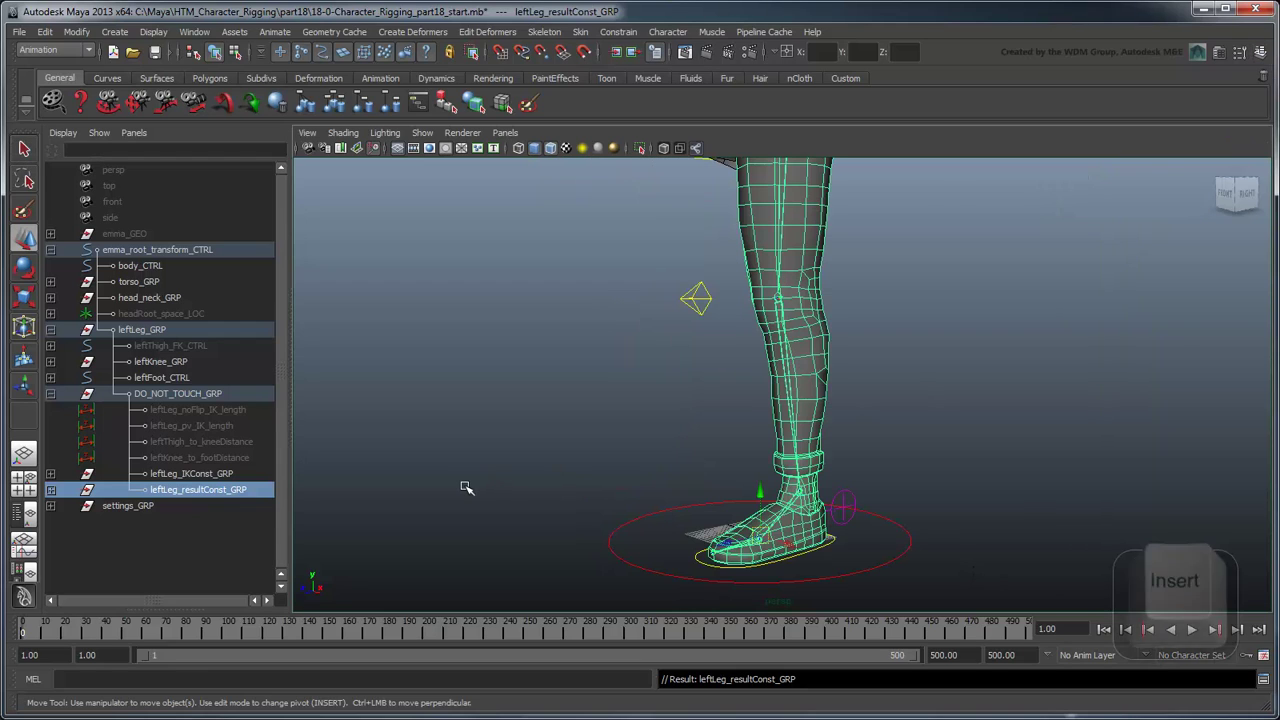
{"action": "middle_click_drag", "start_coordinate": [511, 487], "coordinate": [571, 531], "text": "alt"}
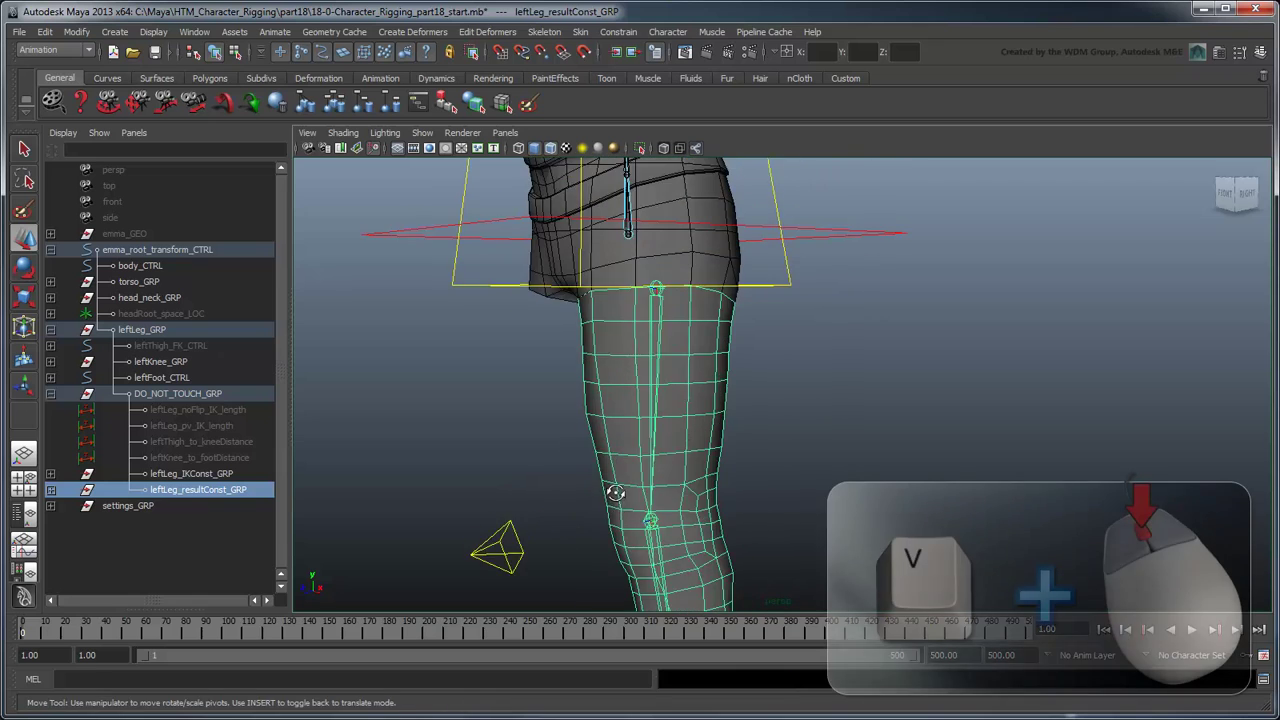
{"action": "middle_click_drag", "start_coordinate": [616, 481], "coordinate": [683, 272]}
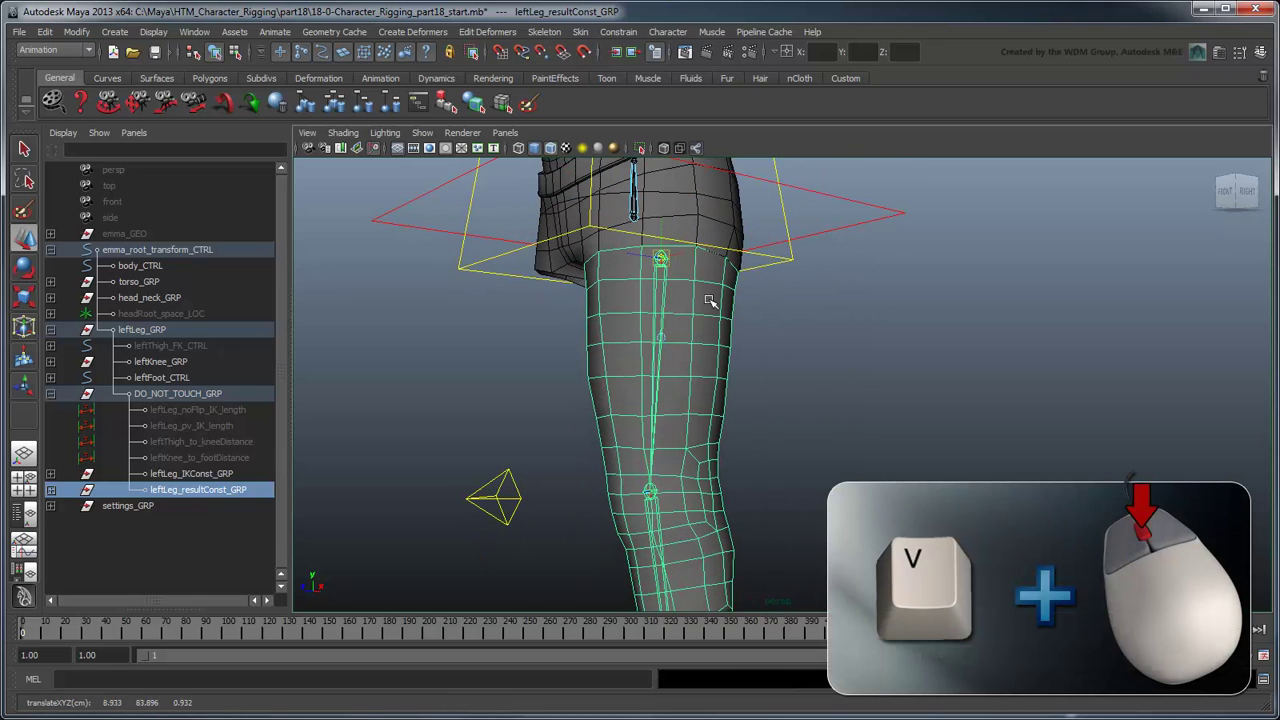
{"action": "left_click", "coordinate": [618, 349]}
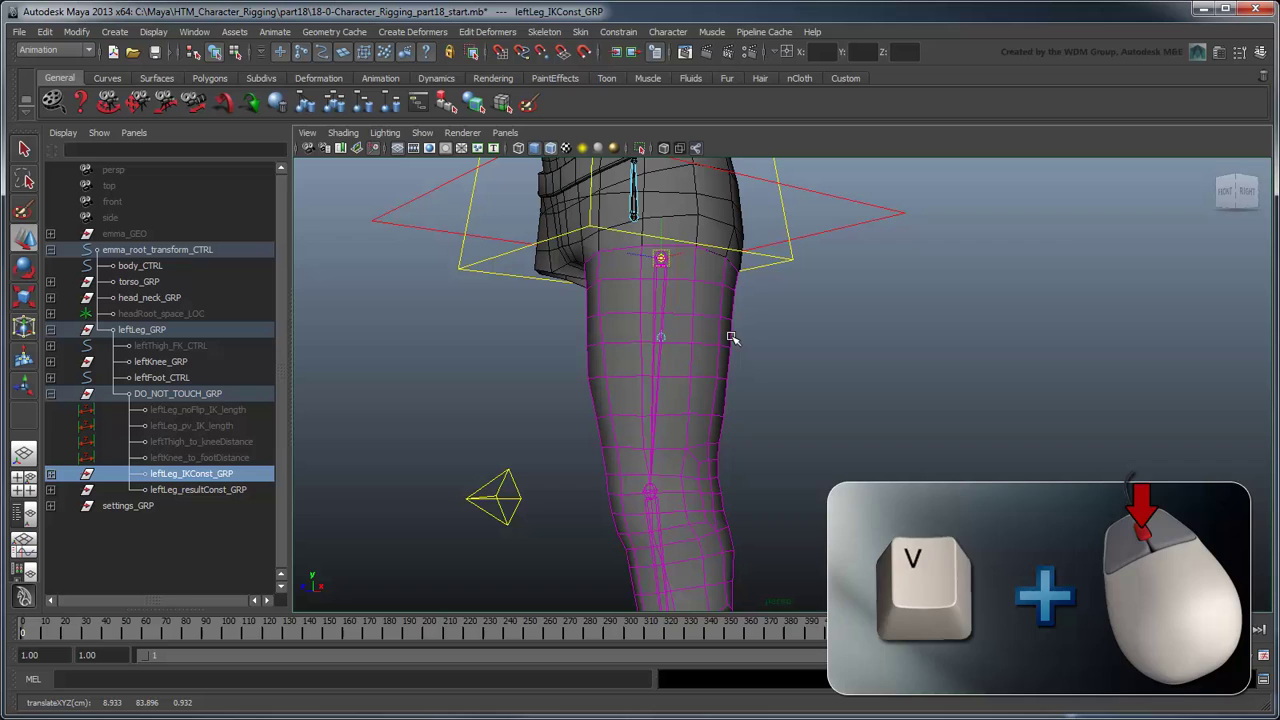
{"action": "mouse_move", "coordinate": [731, 337]}
{"action": "left_mouse_down", "text": "alt"}
{"action": "mouse_move", "coordinate": [746, 400]}
{"action": "mouse_move", "coordinate": [768, 346]}
{"action": "mouse_move", "coordinate": [791, 346]}
{"action": "left_mouse_up", "text": "alt"}
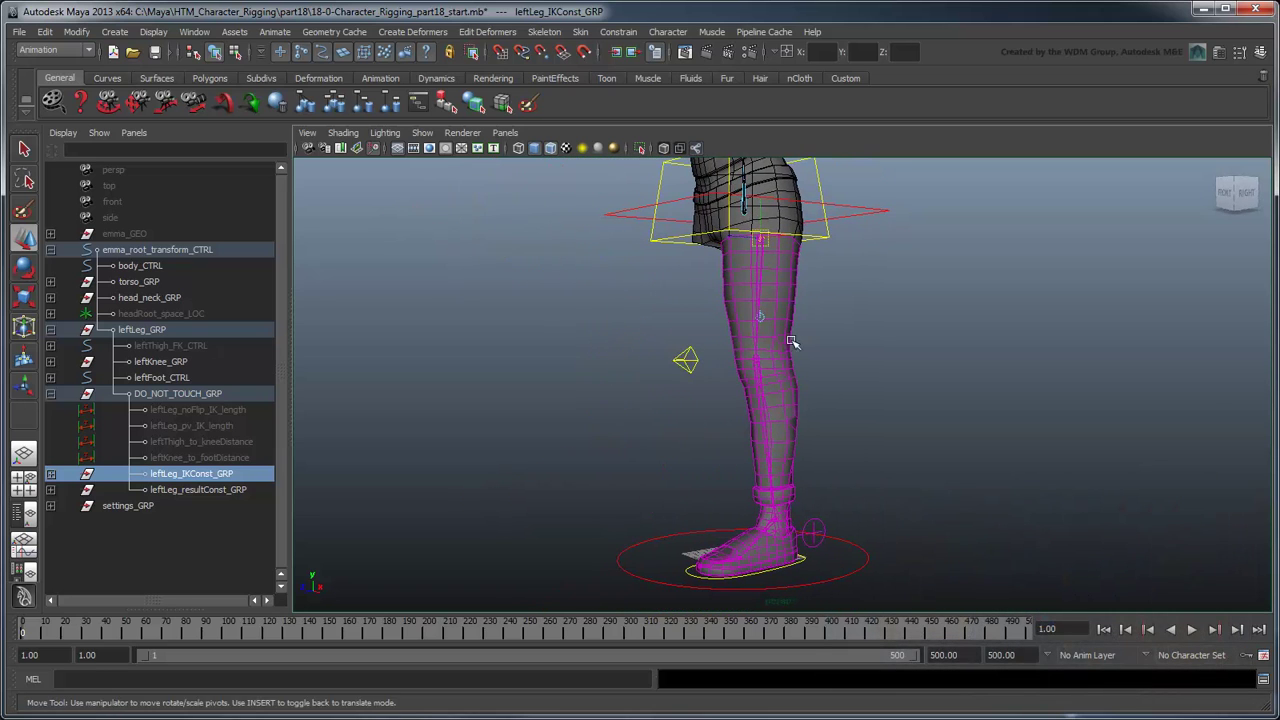
{"action": "key", "text": "q"}
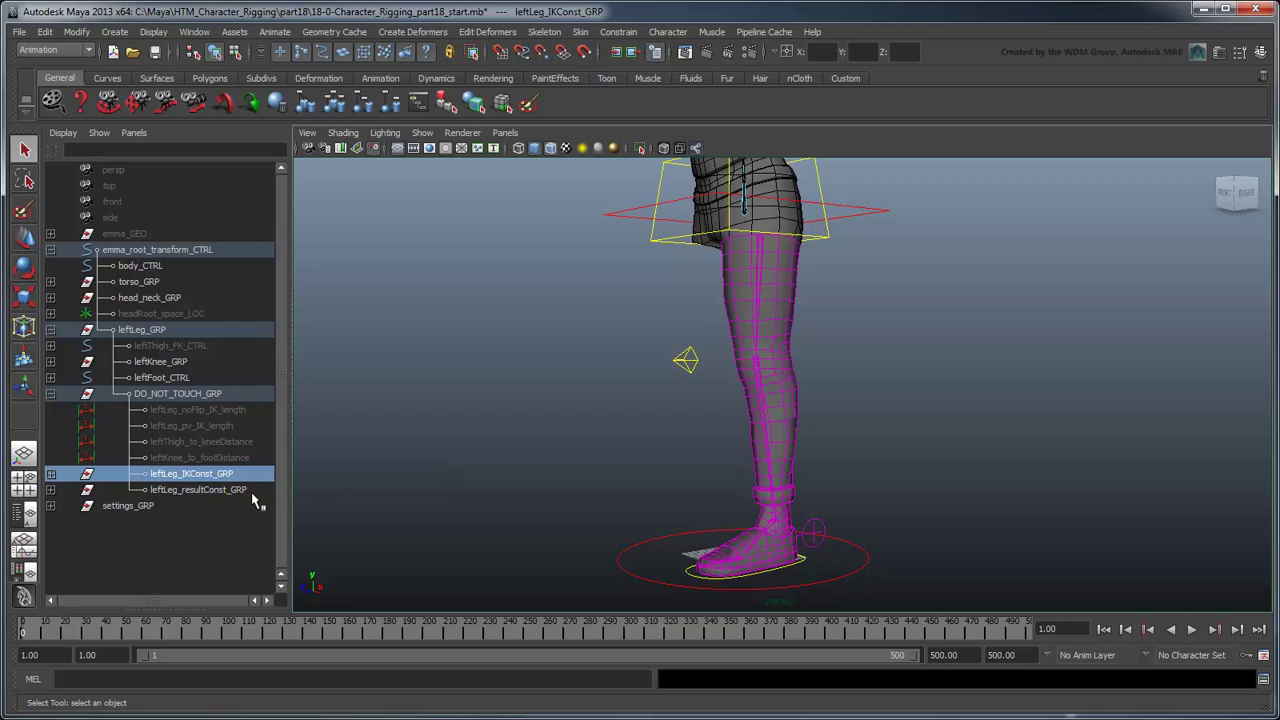
{"action": "left_click", "coordinate": [251, 490], "text": "ctrl"}
{"action": "key", "text": "w"}
{"action": "left_click_drag", "start_coordinate": [776, 245], "coordinate": [777, 350]}
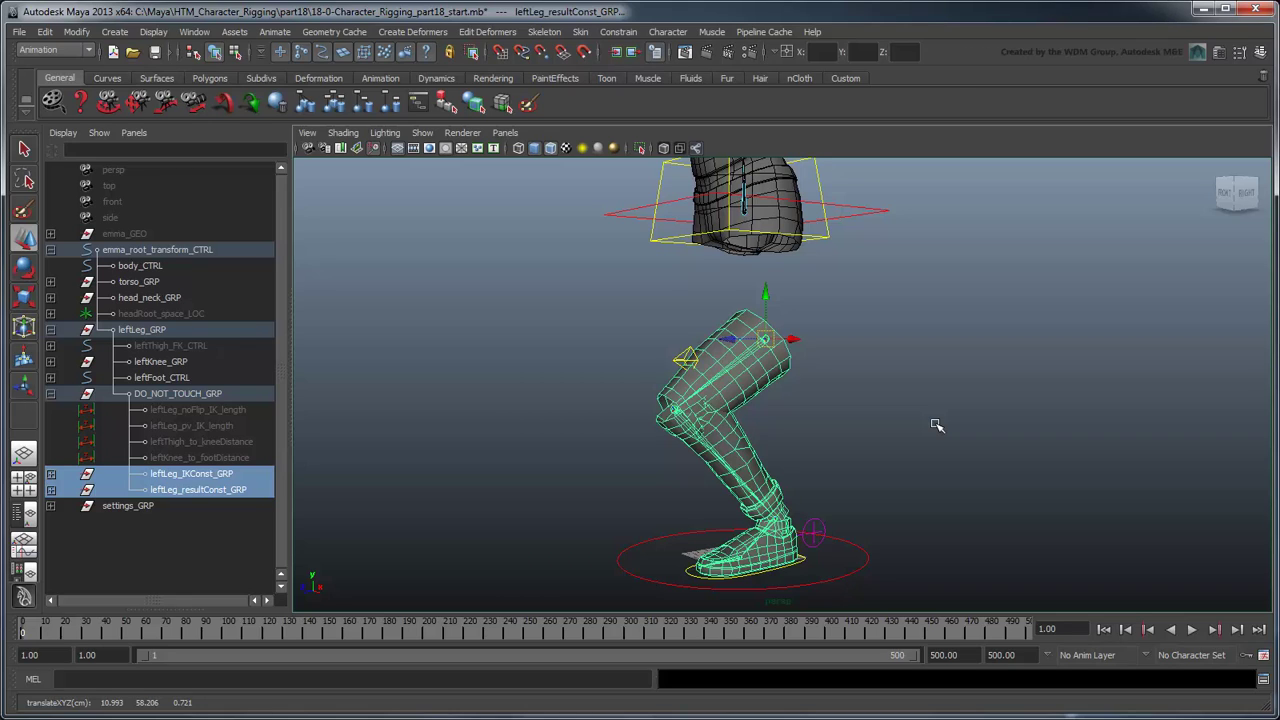
{"action": "key", "text": "ctrl+z"}
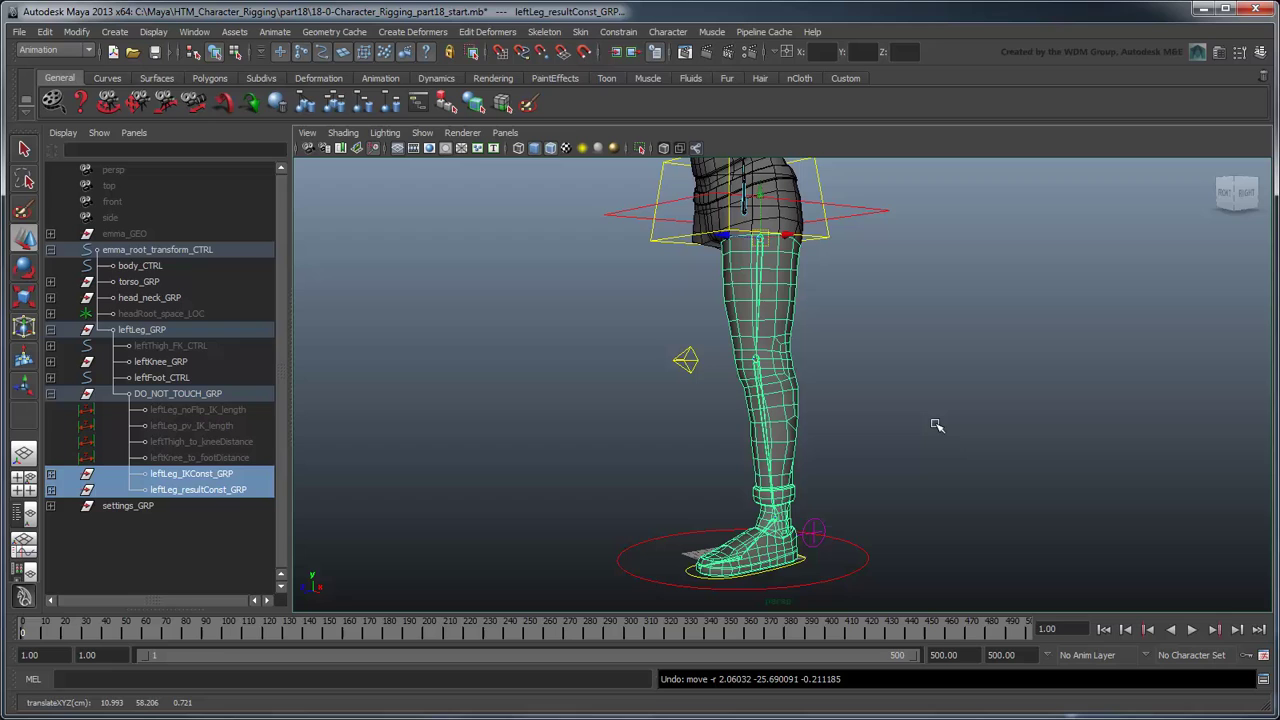
Create a locator named leftLeg_hipSpace_LOC
{"action": "left_click", "coordinate": [936, 425]}
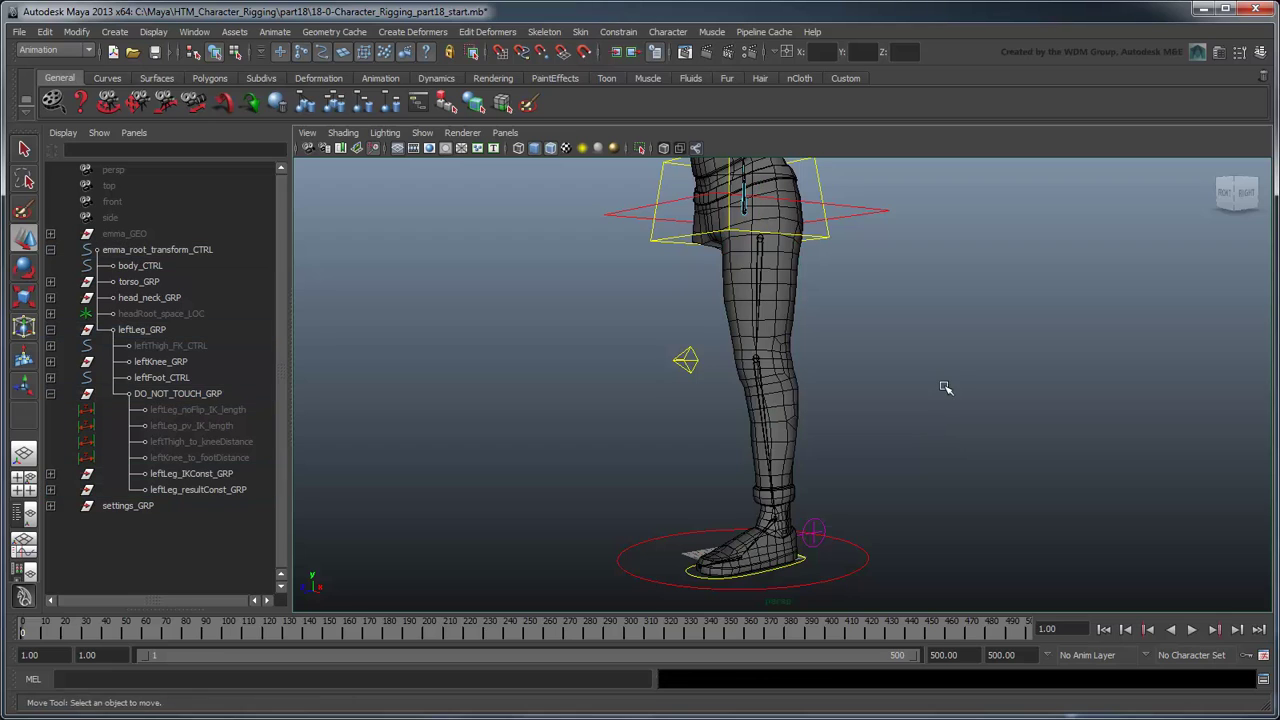
{"action": "left_click", "coordinate": [120, 32]}
{"action": "left_click", "coordinate": [185, 305]}
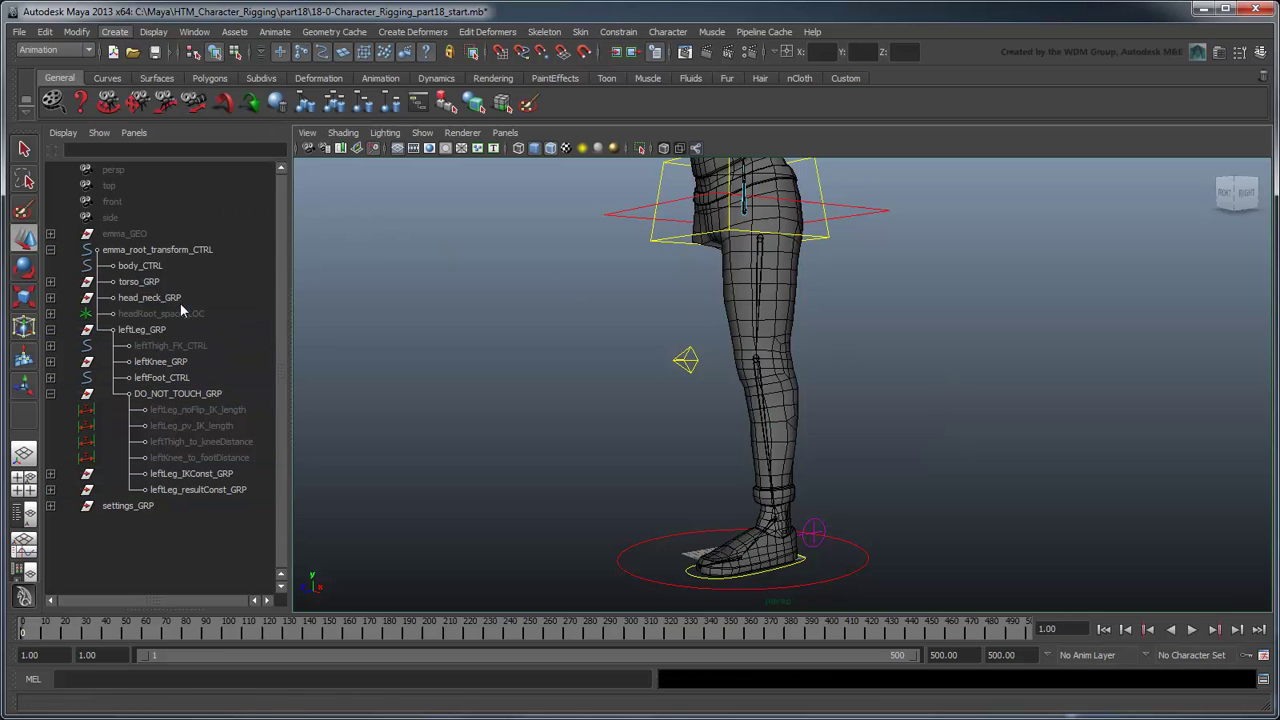
{"action": "double_click", "coordinate": [126, 526]}
{"action": "type", "text": "left"}
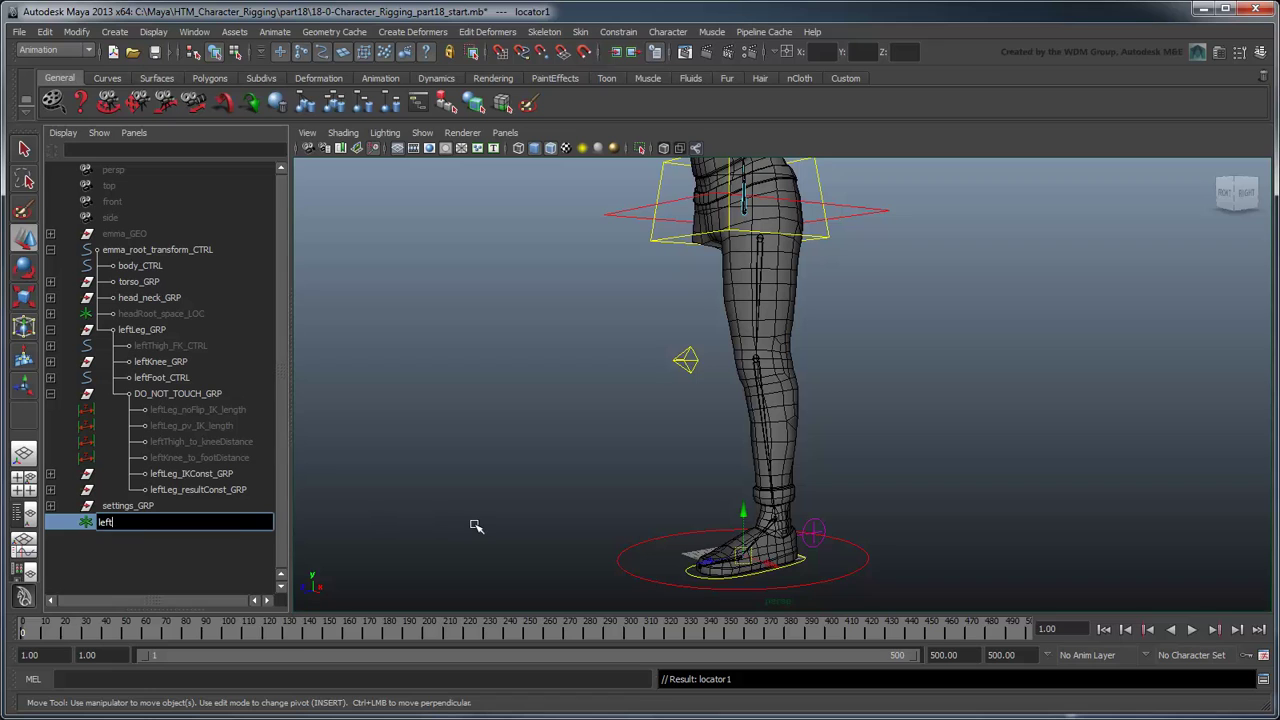
{"action": "type", "text": "Leg_hipSpace_LOC"}
{"action": "key", "text": "Return"}
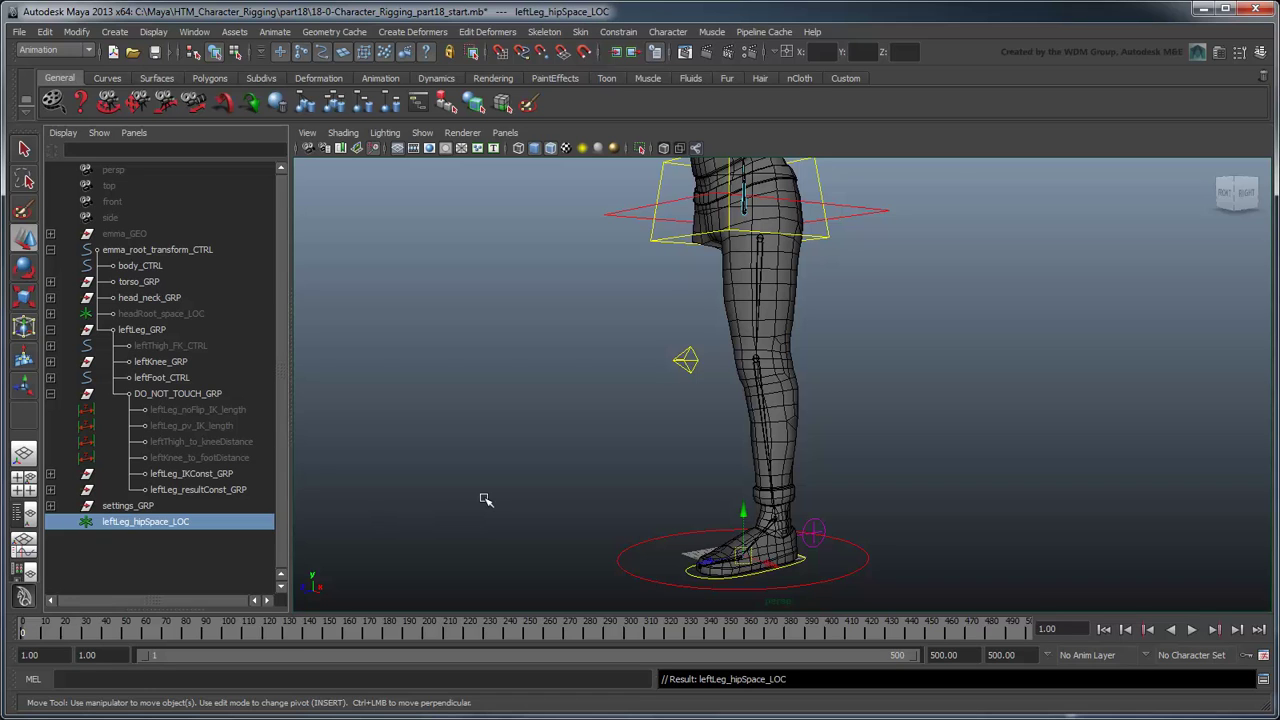
Point-snap the locator onto the hip joint and show the mesh in wireframe
{"action": "scroll", "coordinate": [485, 499], "scroll_direction": "up", "scroll_amount": 5}
{"action": "mouse_move", "coordinate": [520, 474]}
{"action": "left_mouse_down", "text": "alt"}
{"action": "mouse_move", "coordinate": [611, 444]}
{"action": "mouse_move", "coordinate": [670, 367]}
{"action": "left_mouse_up", "text": "alt"}
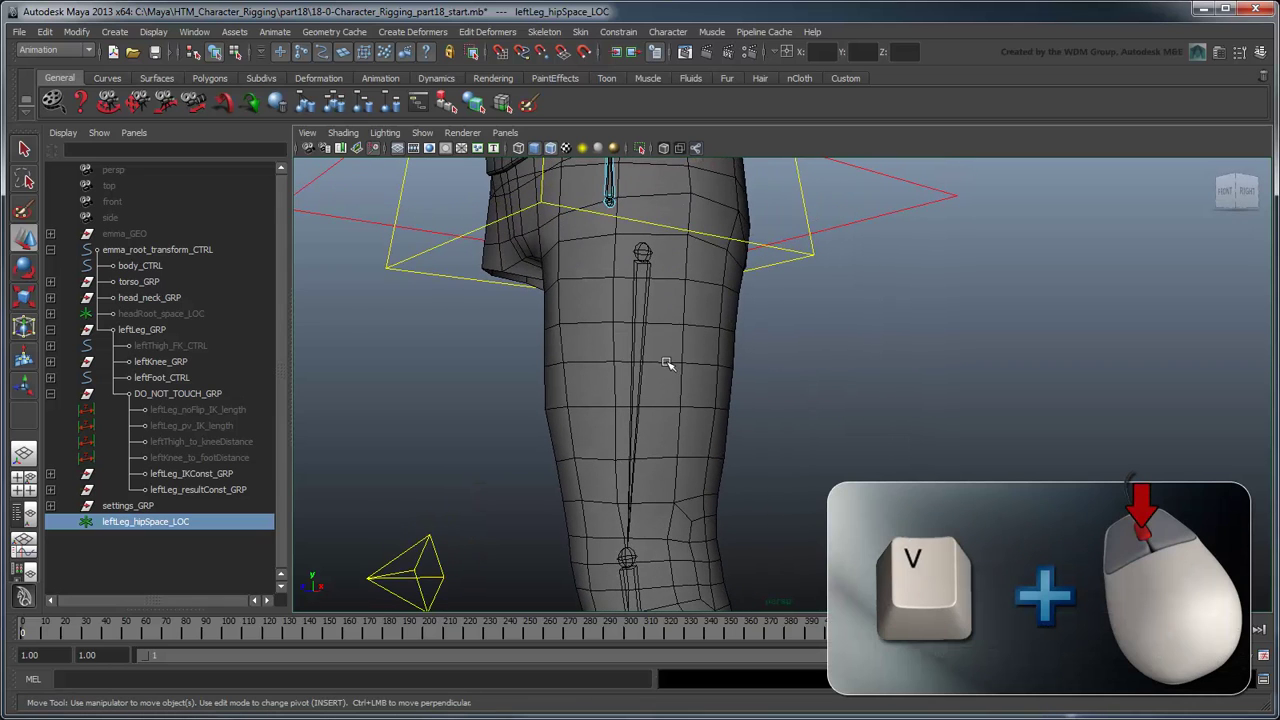
{"action": "key", "text": "v"}
{"action": "middle_click_drag", "start_coordinate": [678, 284], "coordinate": [826, 360]}
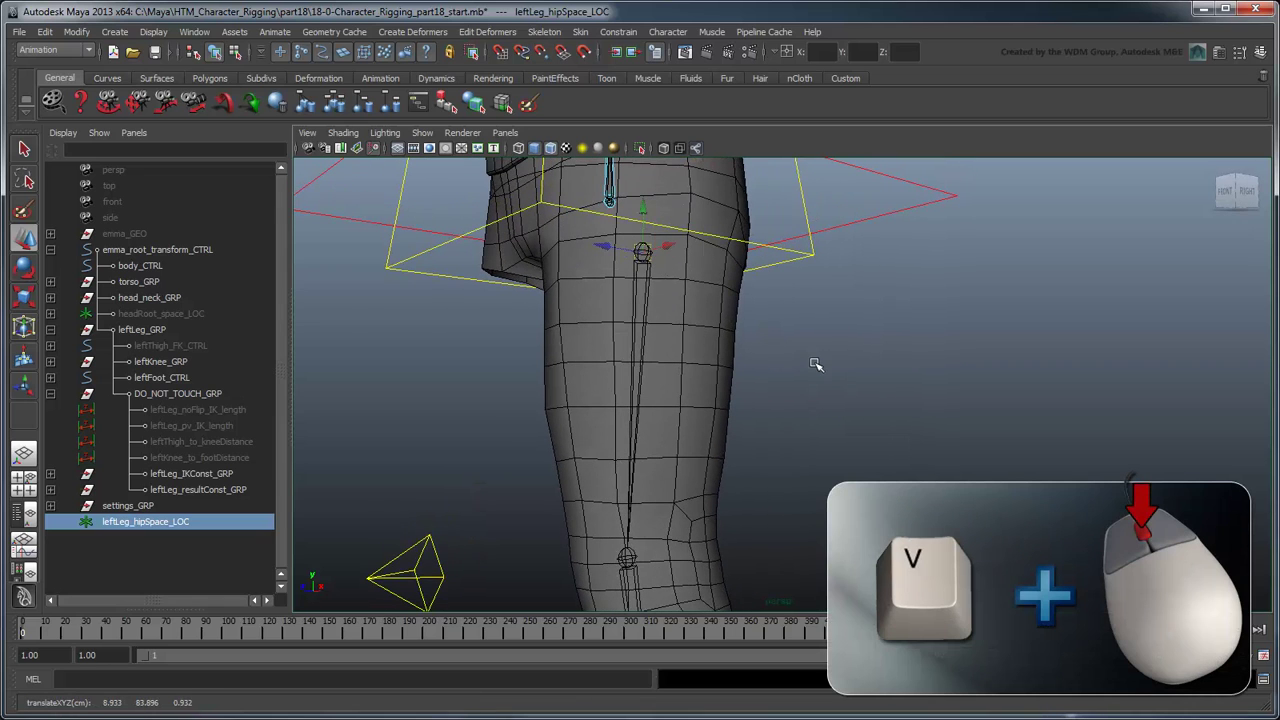
{"action": "key", "text": "4"}
{"action": "key", "text": "q"}
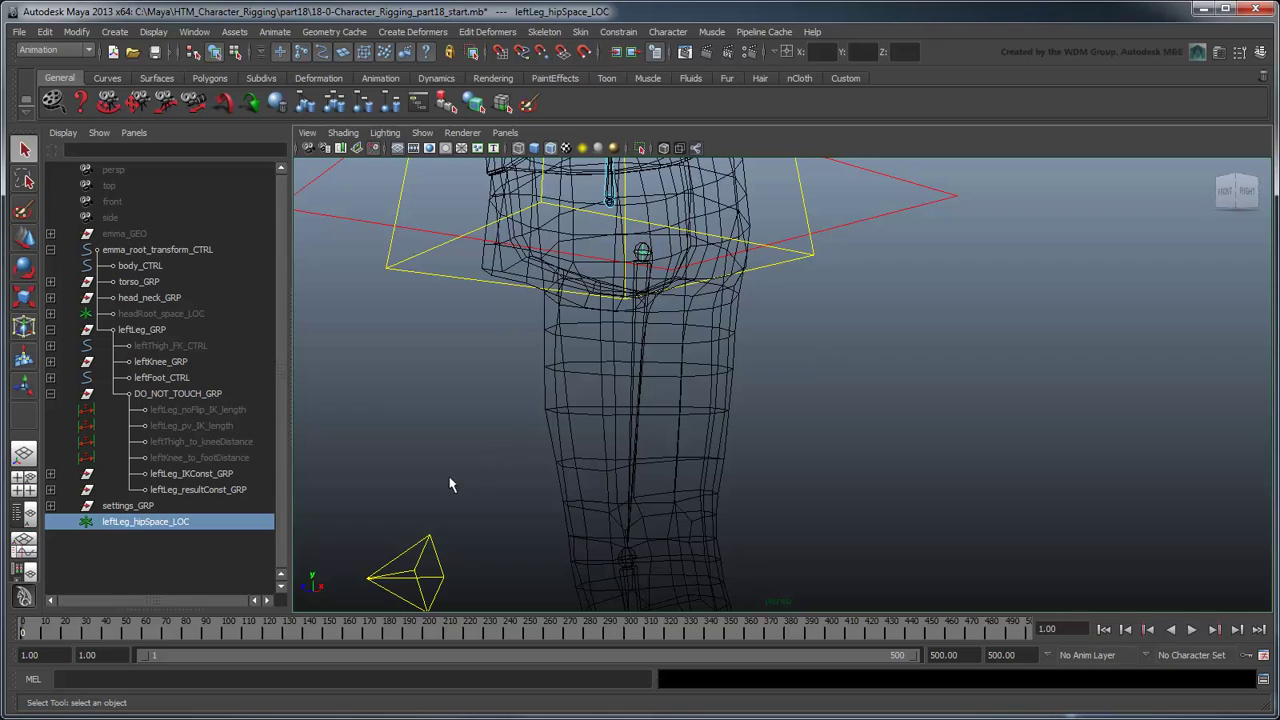
Parent leftLeg_hipSpace_LOC under hip_bind_JNT in the torso's DO_NOT_TOUCH_GRP
{"action": "left_click", "coordinate": [50, 282]}
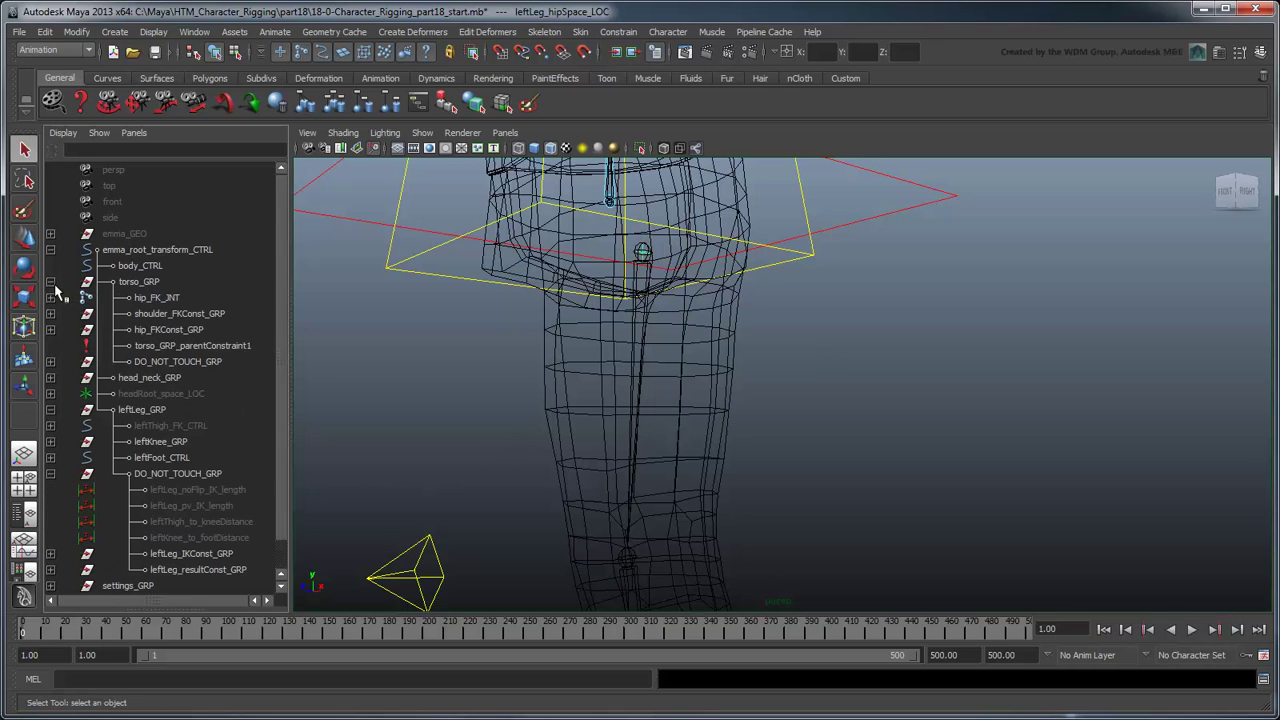
{"action": "left_click", "coordinate": [54, 364]}
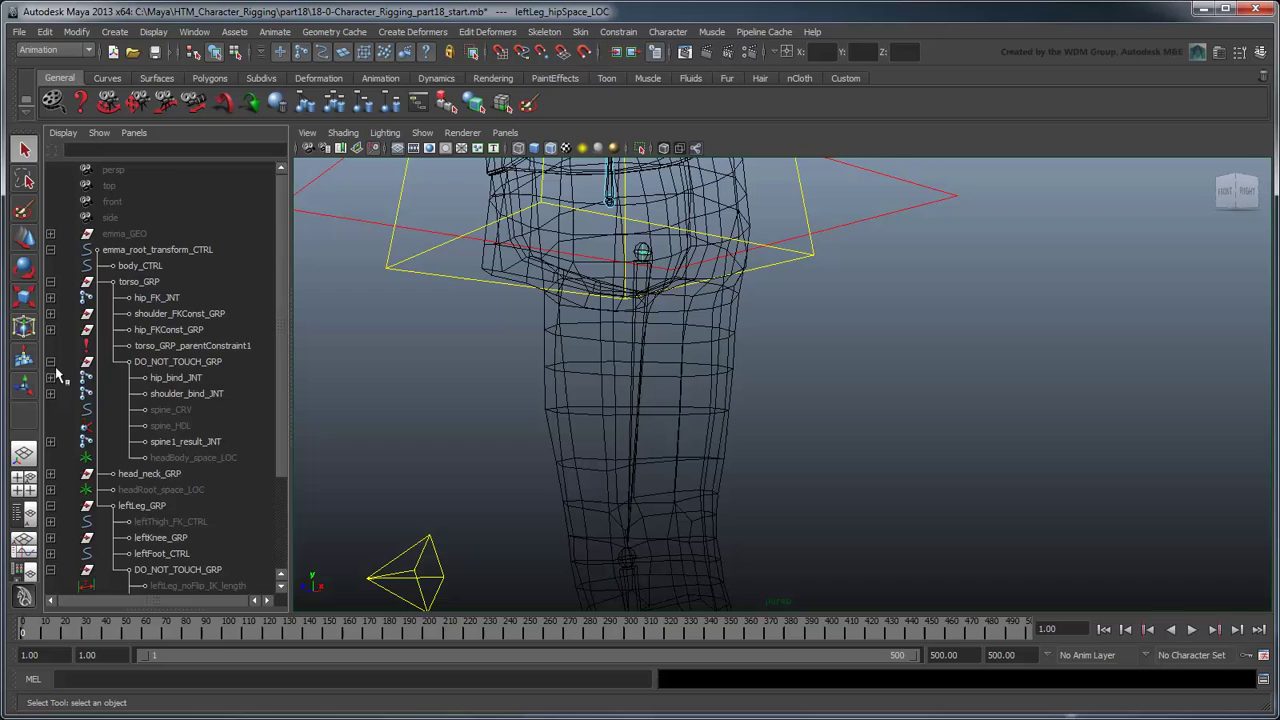
{"action": "scroll", "coordinate": [57, 372], "scroll_direction": "down", "scroll_amount": 4}
{"action": "left_click", "coordinate": [180, 570]}
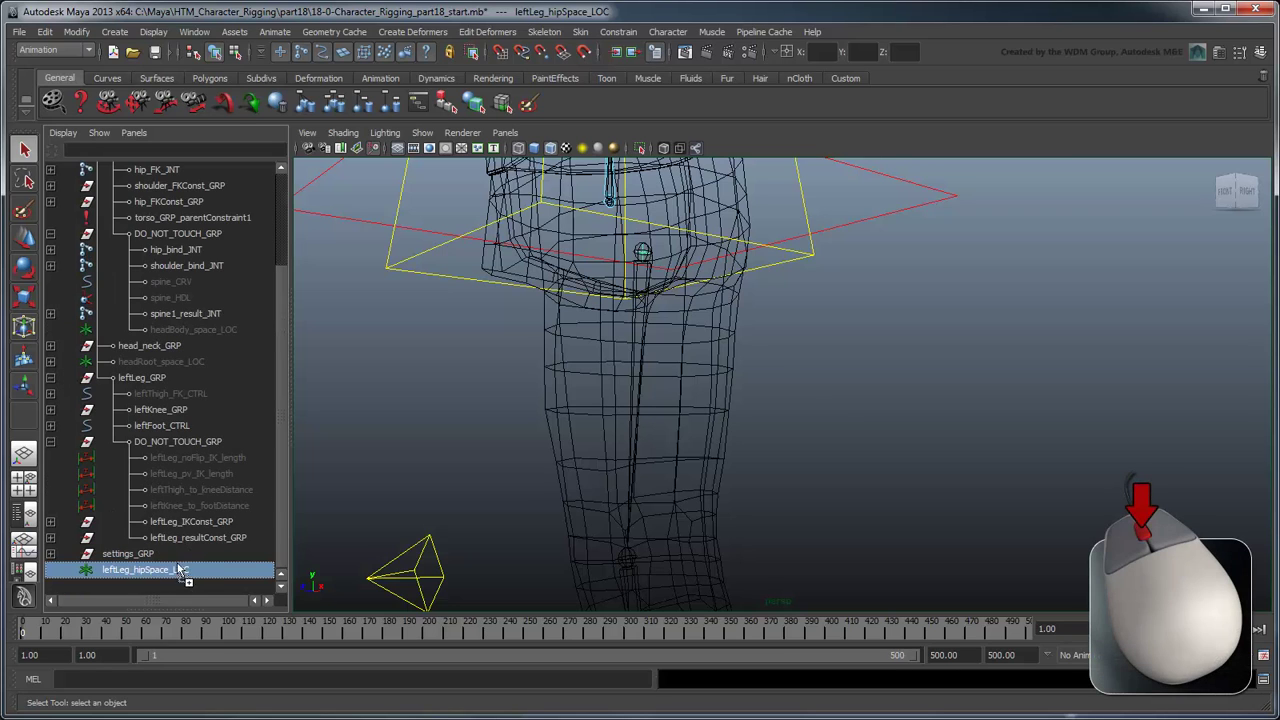
{"action": "scroll", "coordinate": [170, 265], "scroll_direction": "up", "scroll_amount": 1}
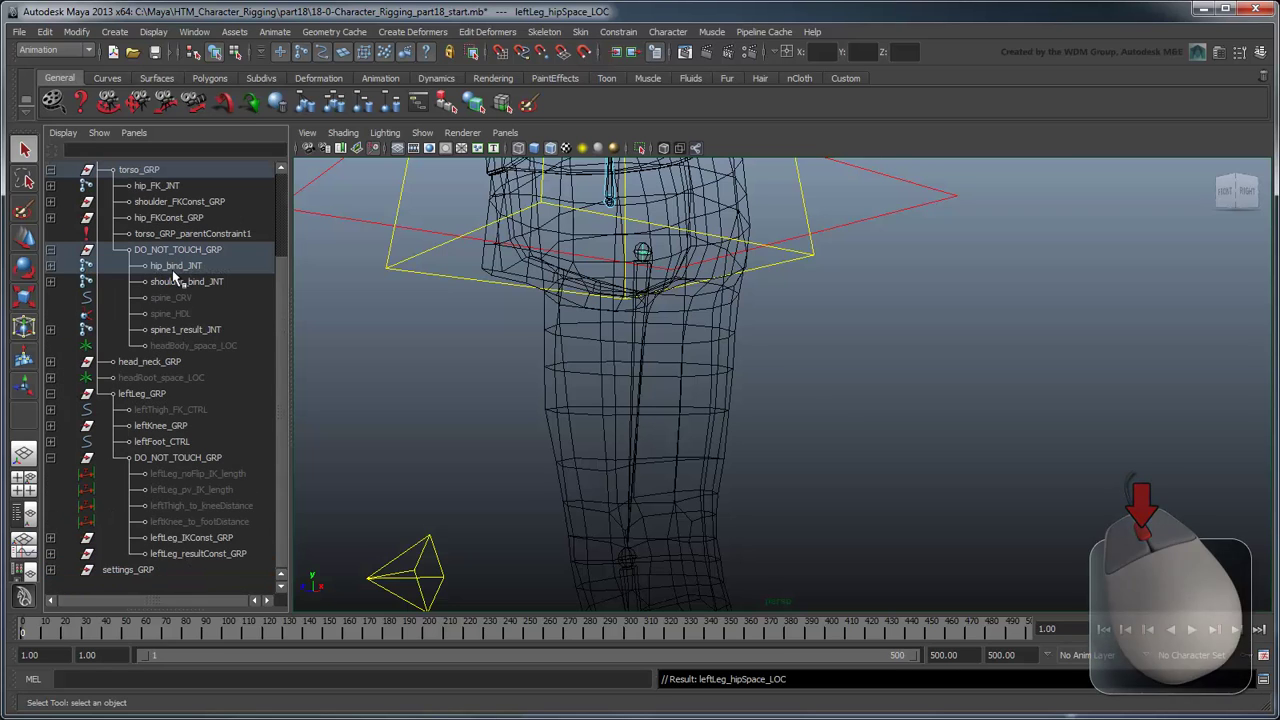
{"action": "left_click", "coordinate": [52, 267]}
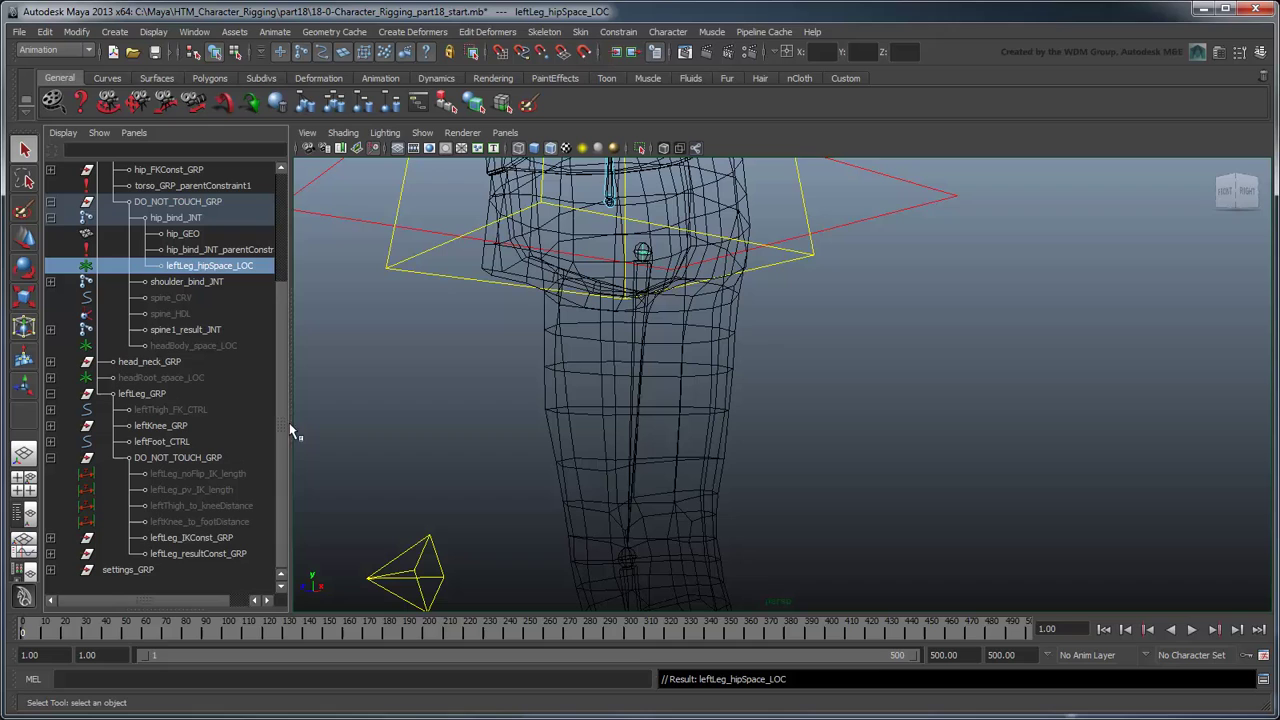
Add point constraints from the hip locator to leftLeg_IKConst_GRP and then leftLeg_resultConst_GRP
{"action": "left_click", "coordinate": [228, 540], "text": "ctrl"}
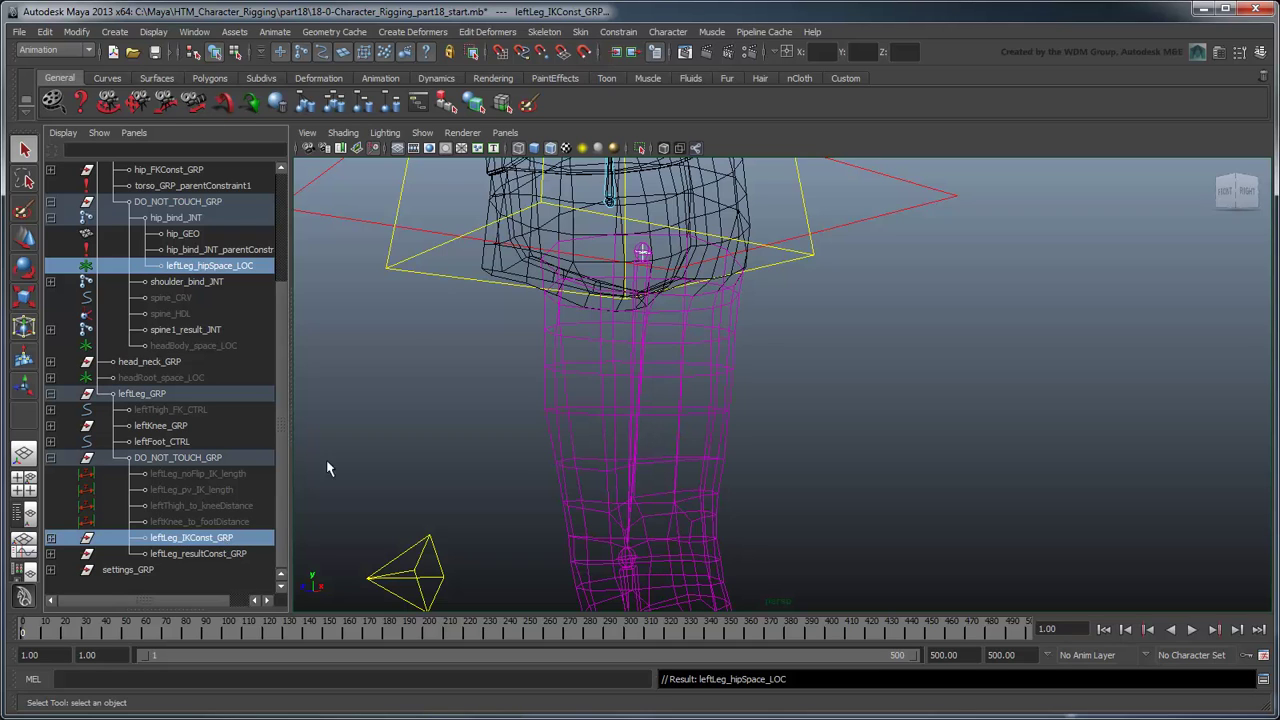
{"action": "left_click", "coordinate": [618, 32]}
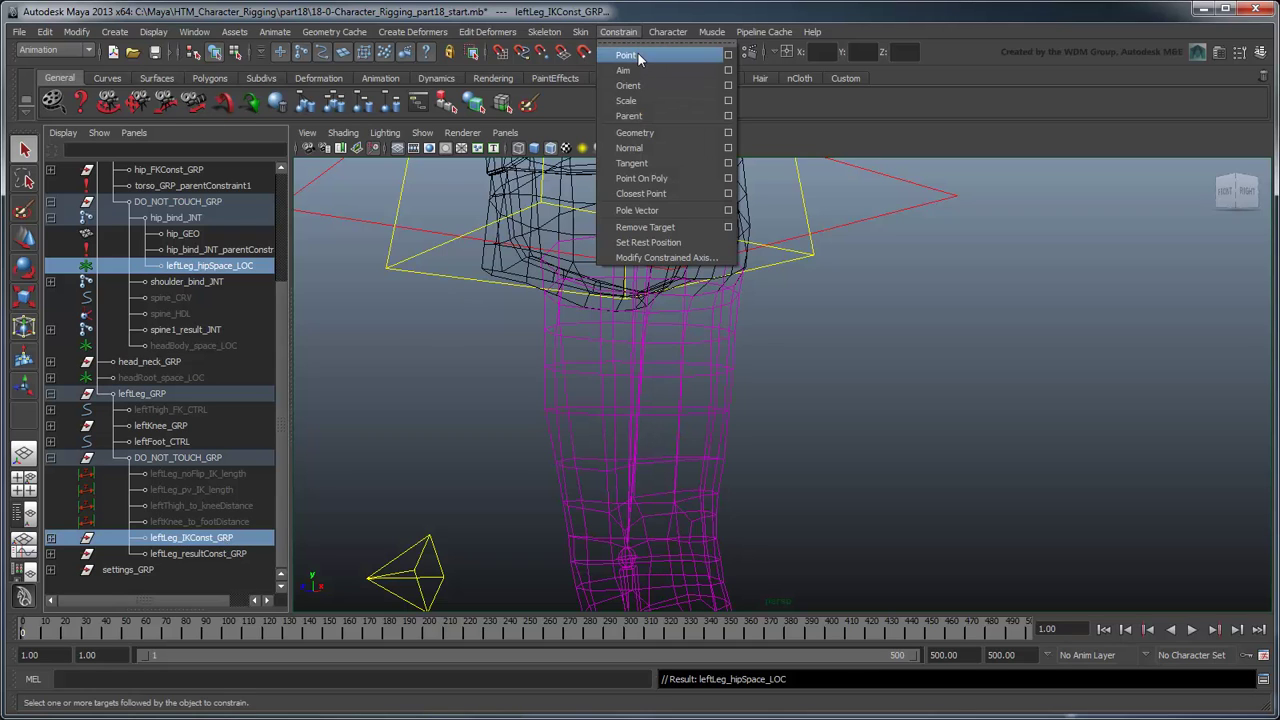
{"action": "left_click", "coordinate": [627, 55]}
{"action": "left_click", "coordinate": [258, 268]}
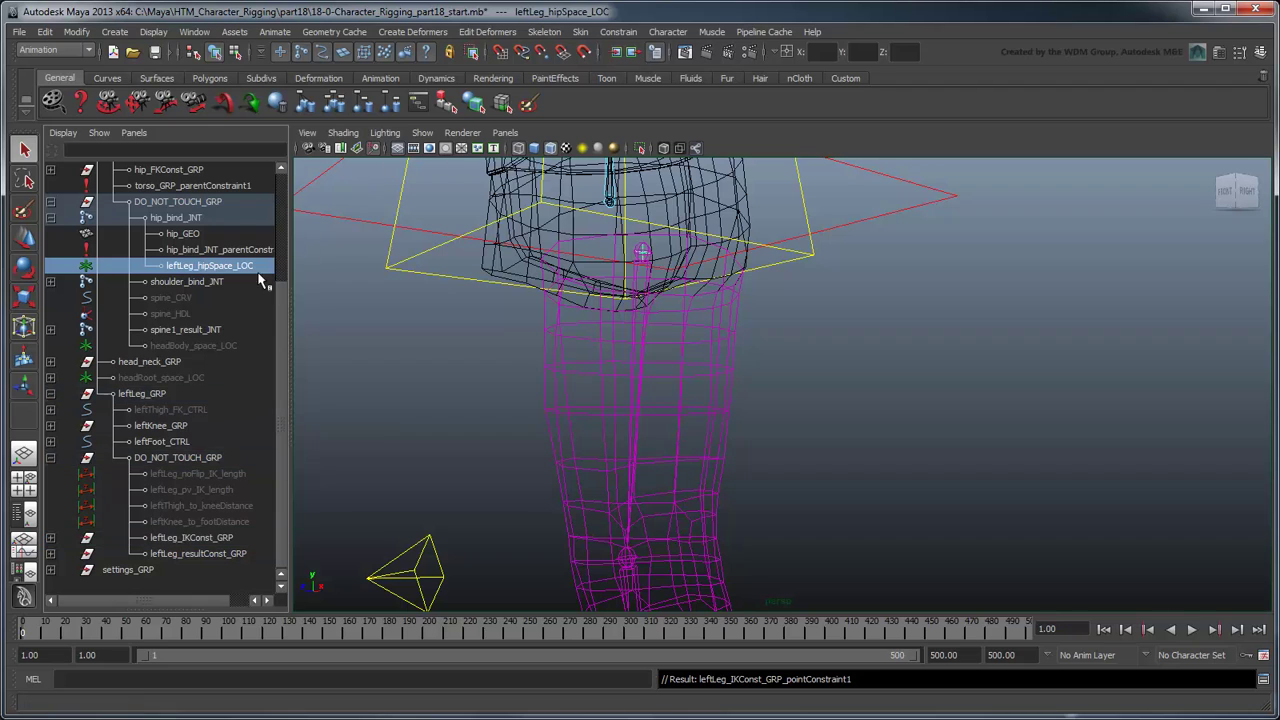
{"action": "left_click", "coordinate": [190, 556], "text": "ctrl"}
{"action": "left_click", "coordinate": [618, 32]}
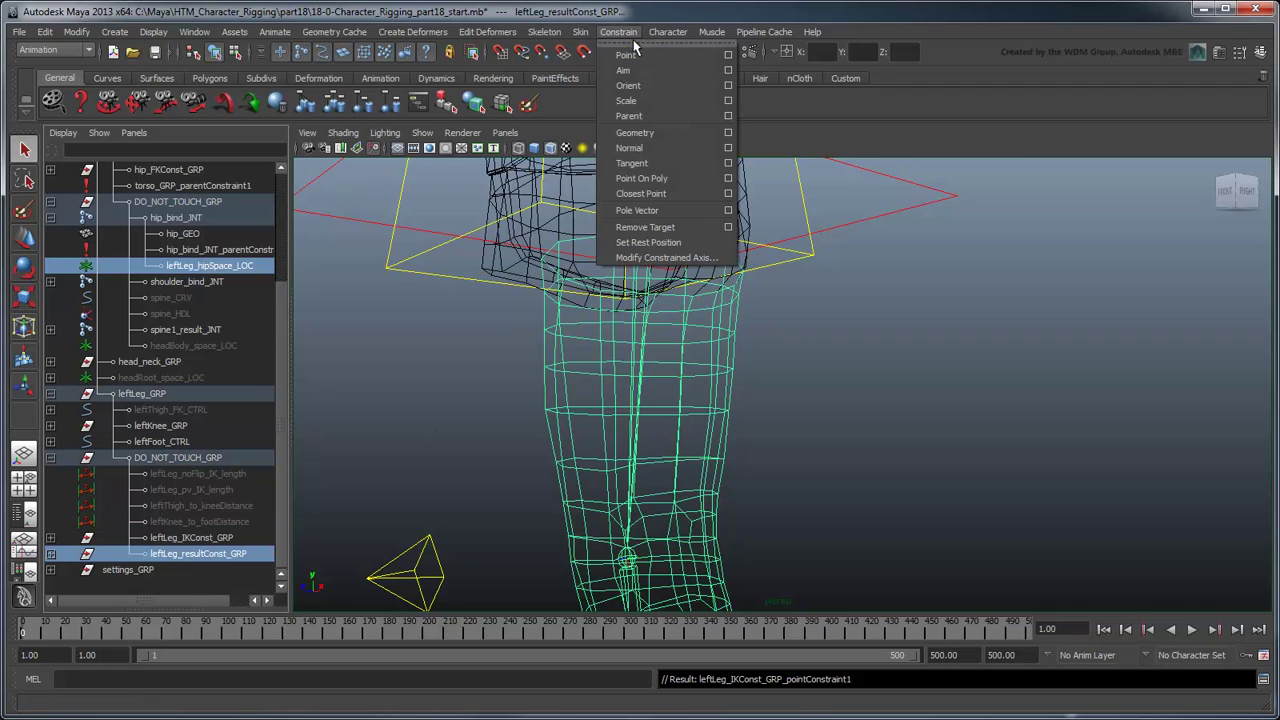
{"action": "left_click", "coordinate": [663, 52]}
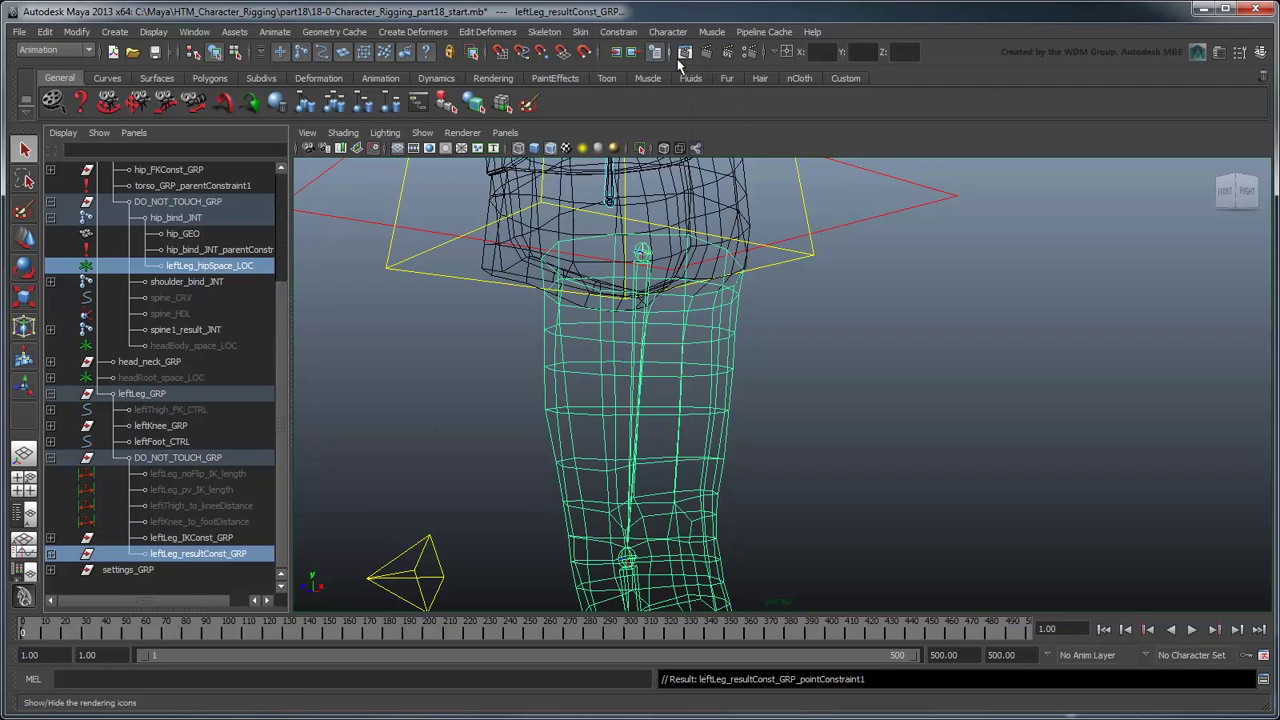
Orbit to a side view of the leg and select hip_CTRL
{"action": "left_click", "coordinate": [835, 435]}
{"action": "left_click_drag", "start_coordinate": [834, 443], "coordinate": [855, 388], "text": "alt"}
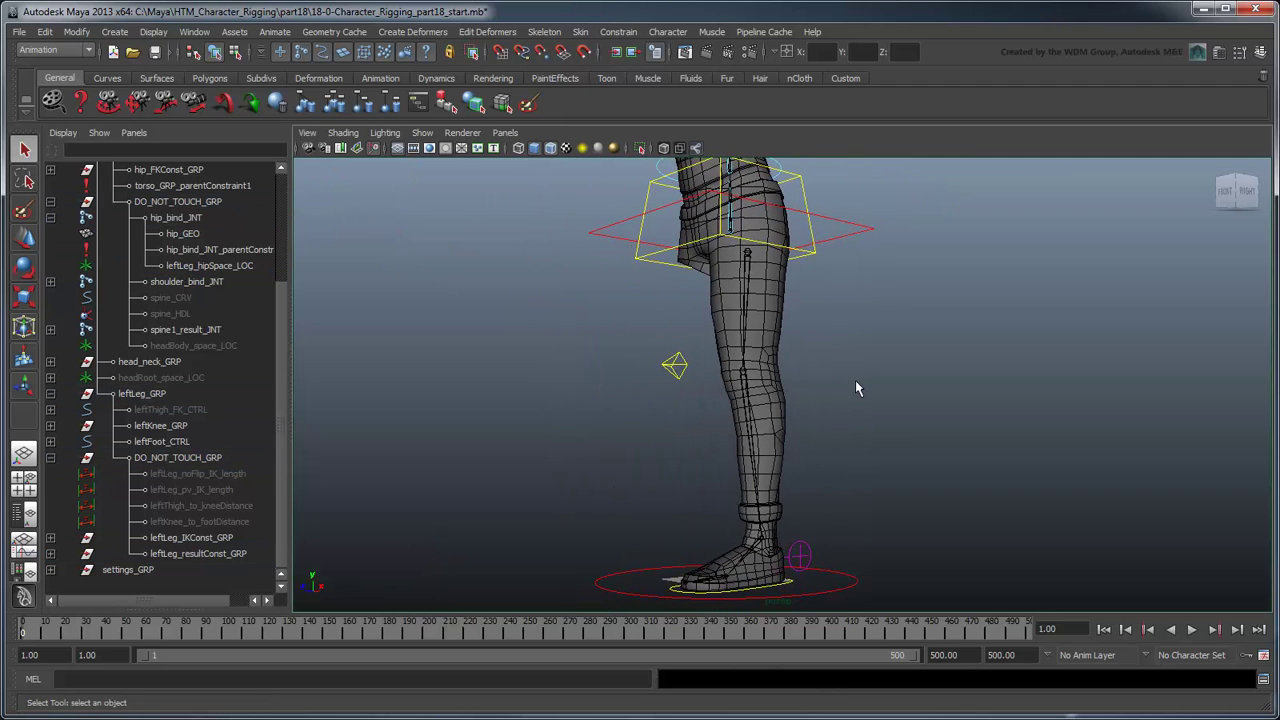
{"action": "left_click", "coordinate": [808, 267]}
Test-rotate hip_CTRL and undo both the hip rotation and body_CTRL move
{"action": "key", "text": "e"}
{"action": "mouse_move", "coordinate": [805, 262]}
{"action": "left_mouse_down"}
{"action": "mouse_move", "coordinate": [773, 205]}
{"action": "mouse_move", "coordinate": [676, 340]}
{"action": "mouse_move", "coordinate": [797, 343]}
{"action": "left_mouse_up"}
{"action": "key", "text": "ctrl+z"}
{"action": "left_click", "coordinate": [857, 229]}
{"action": "key", "text": "w"}
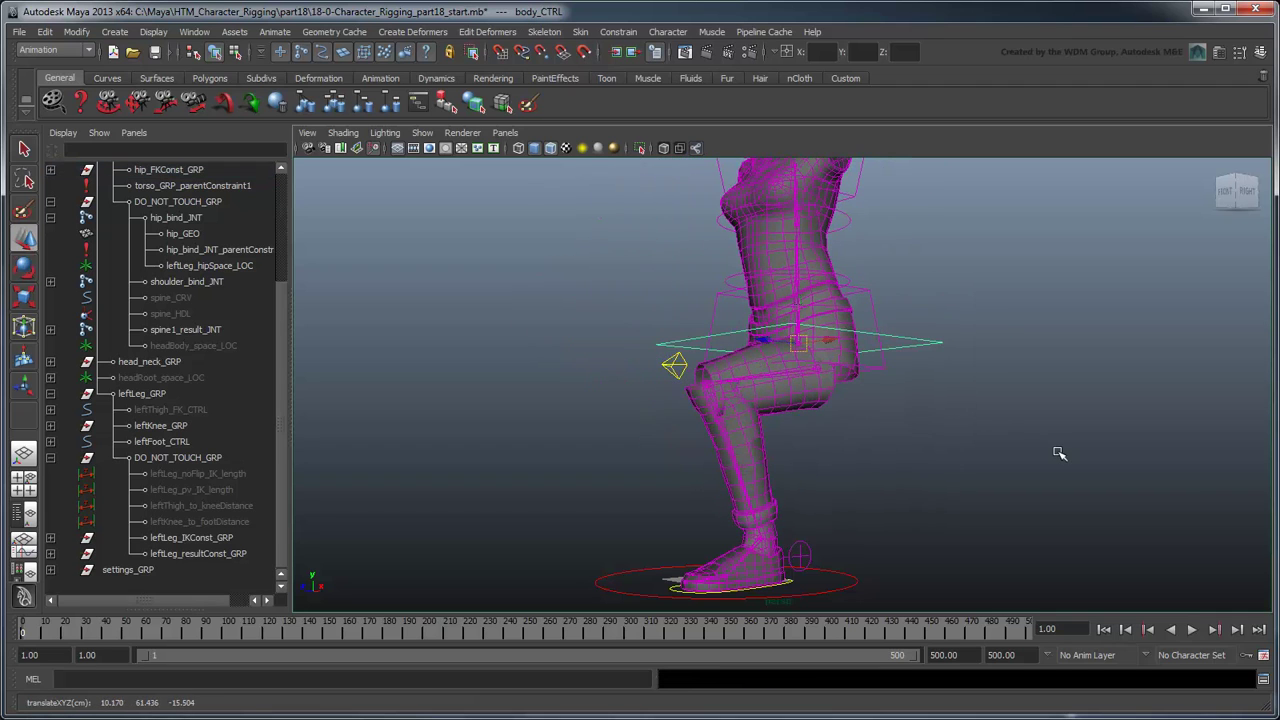
{"action": "key", "text": "ctrl+z"}
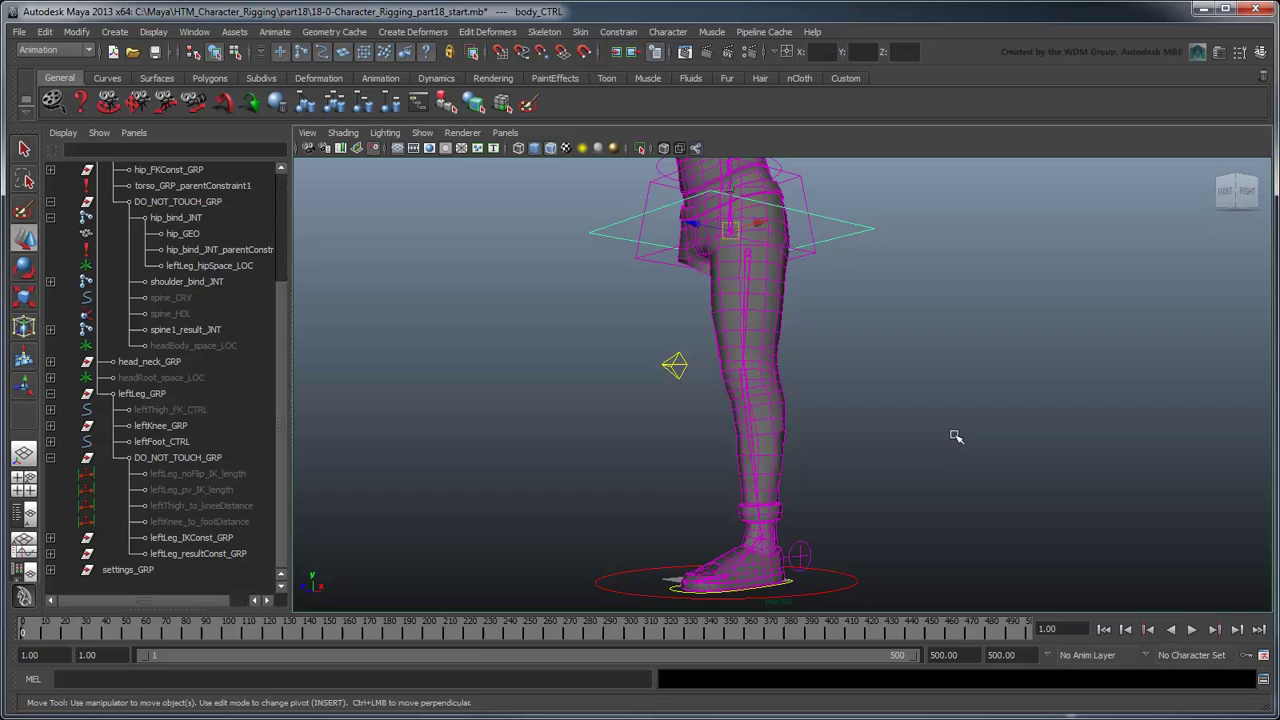
{"action": "left_click", "coordinate": [946, 429]}
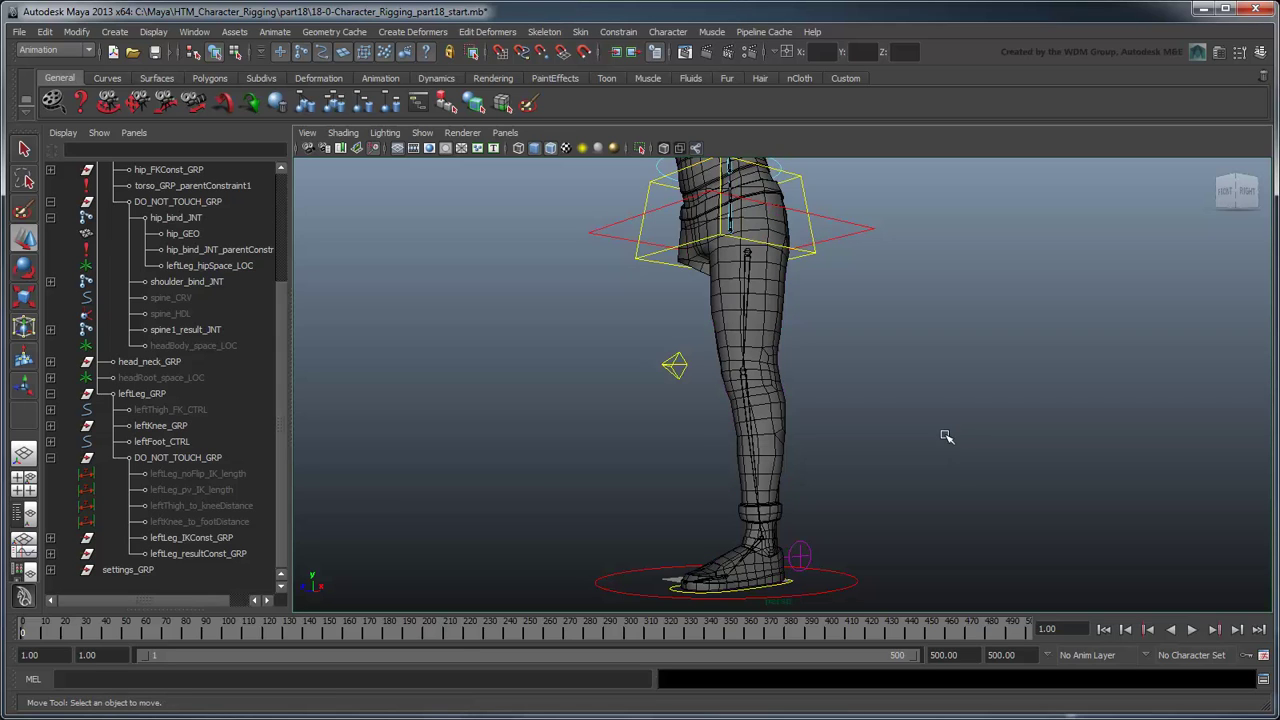
{"action": "key", "text": "q"}
Set leftLeg_settings_CTRL's FK / IK Blend to 0
{"action": "left_click", "coordinate": [800, 556]}
{"action": "left_click", "coordinate": [1260, 52]}
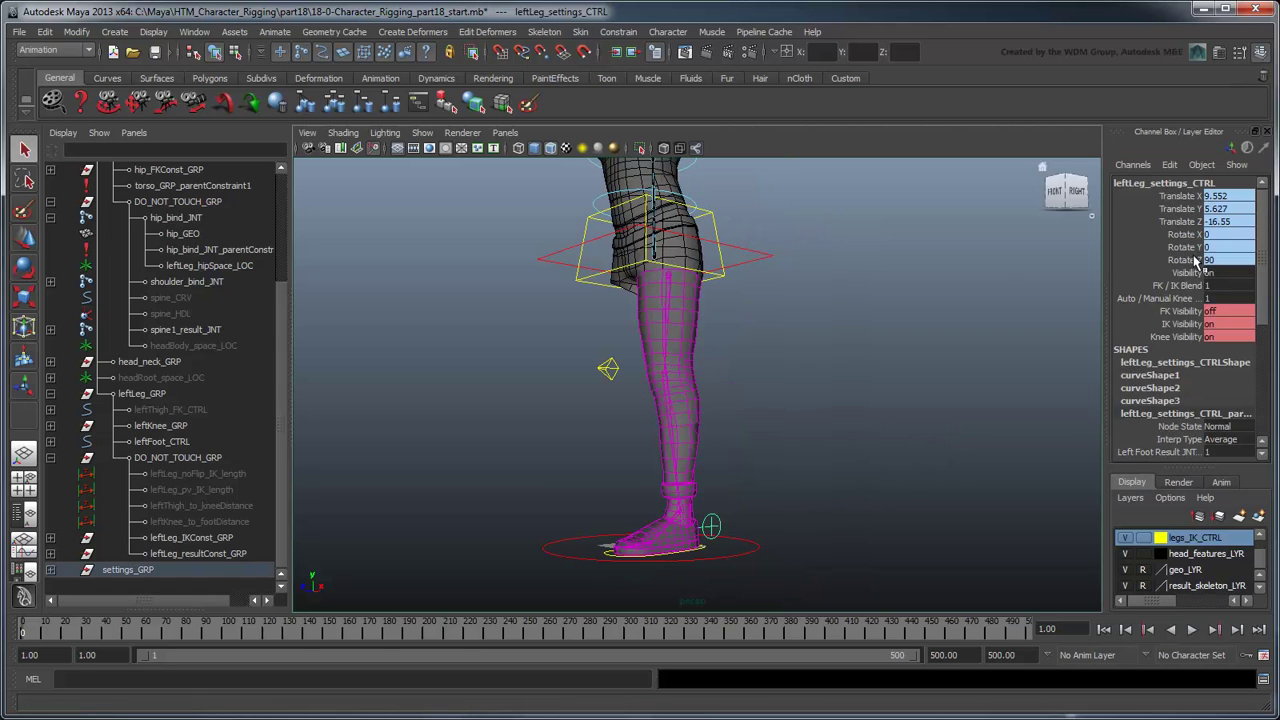
{"action": "left_click", "coordinate": [1208, 285]}
{"action": "type", "text": "0"}
{"action": "key", "text": "Return"}
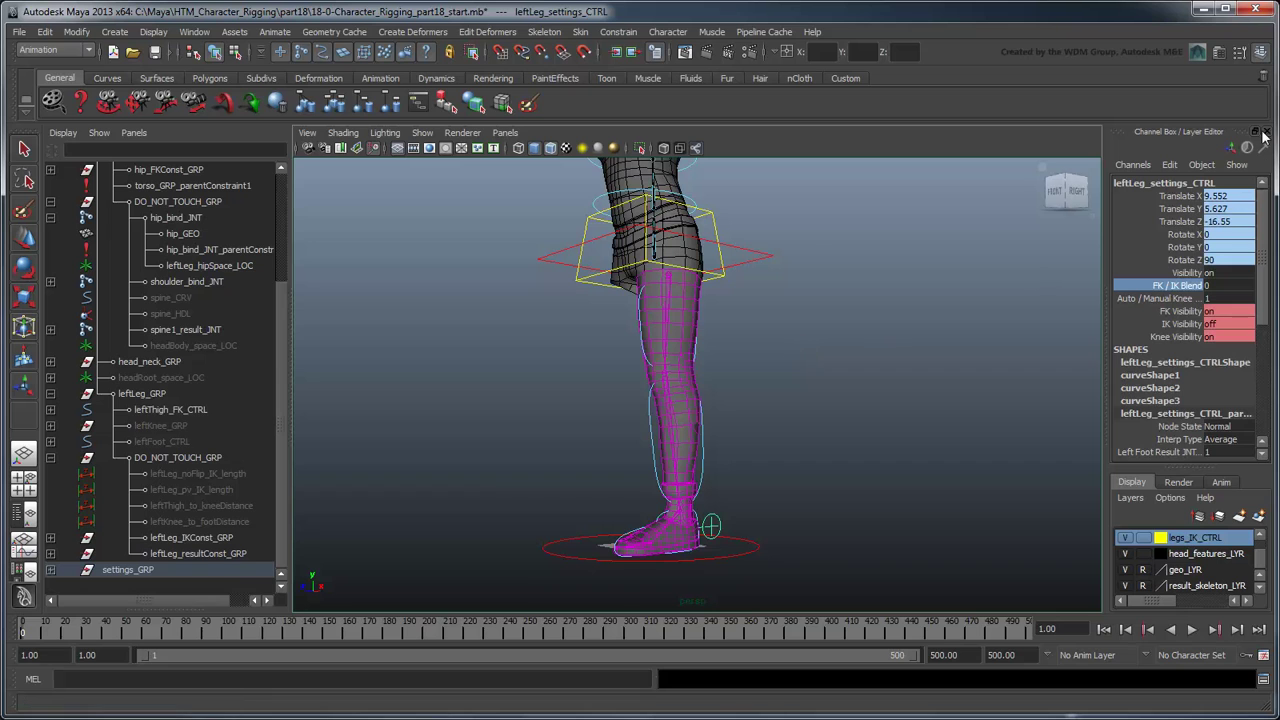
{"action": "left_click", "coordinate": [1263, 133]}
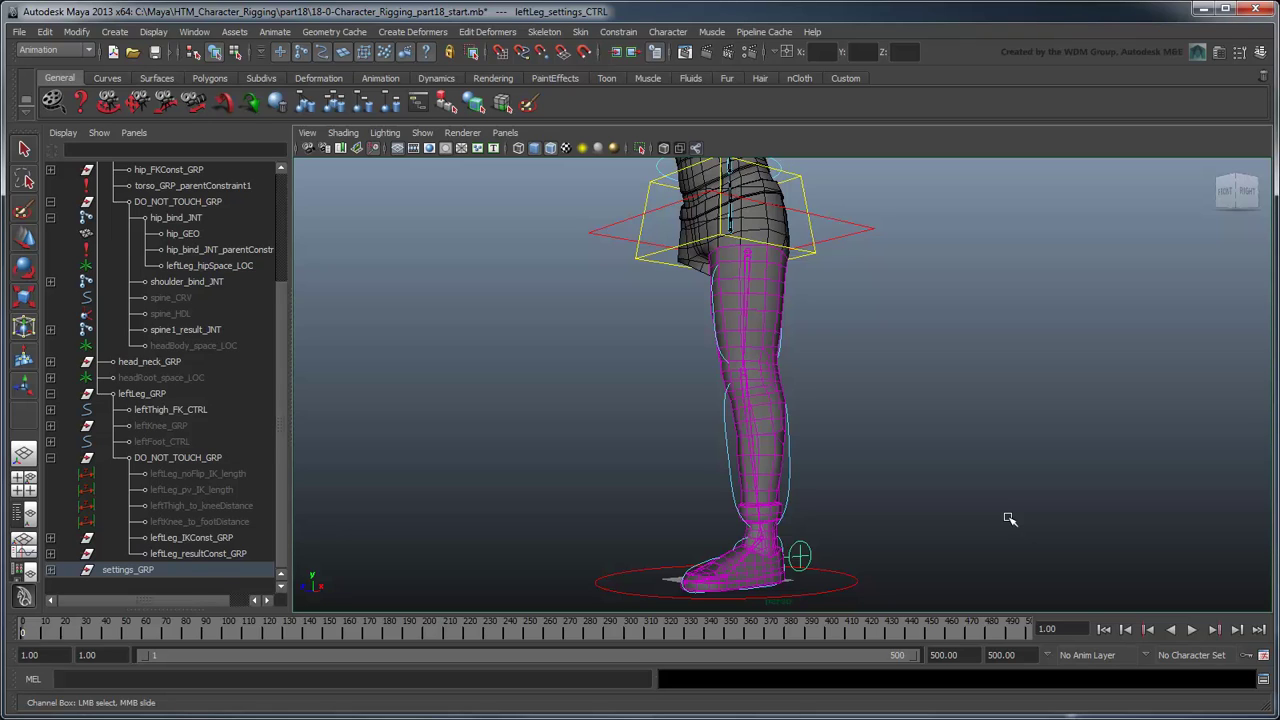
Group leftThigh_FK_CTRL into a new group named leftLeg_FKConst_GRP
{"action": "left_click", "coordinate": [185, 410]}
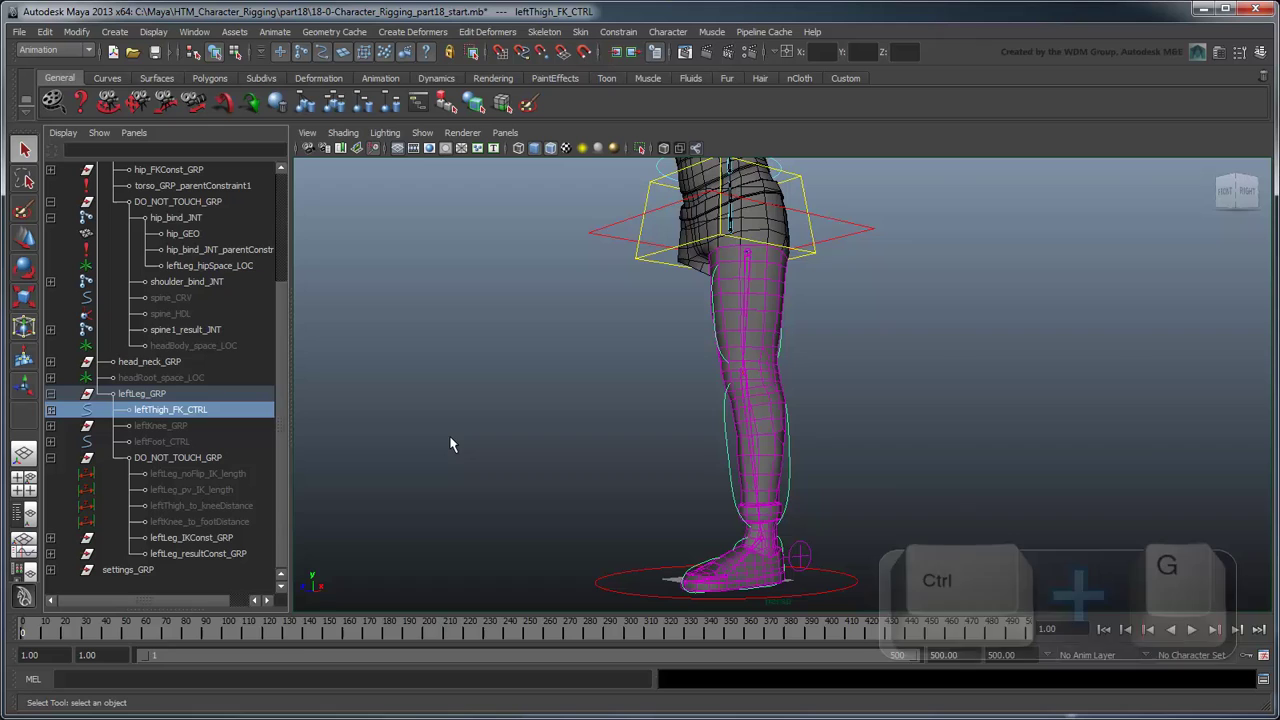
{"action": "key", "text": "ctrl+g"}
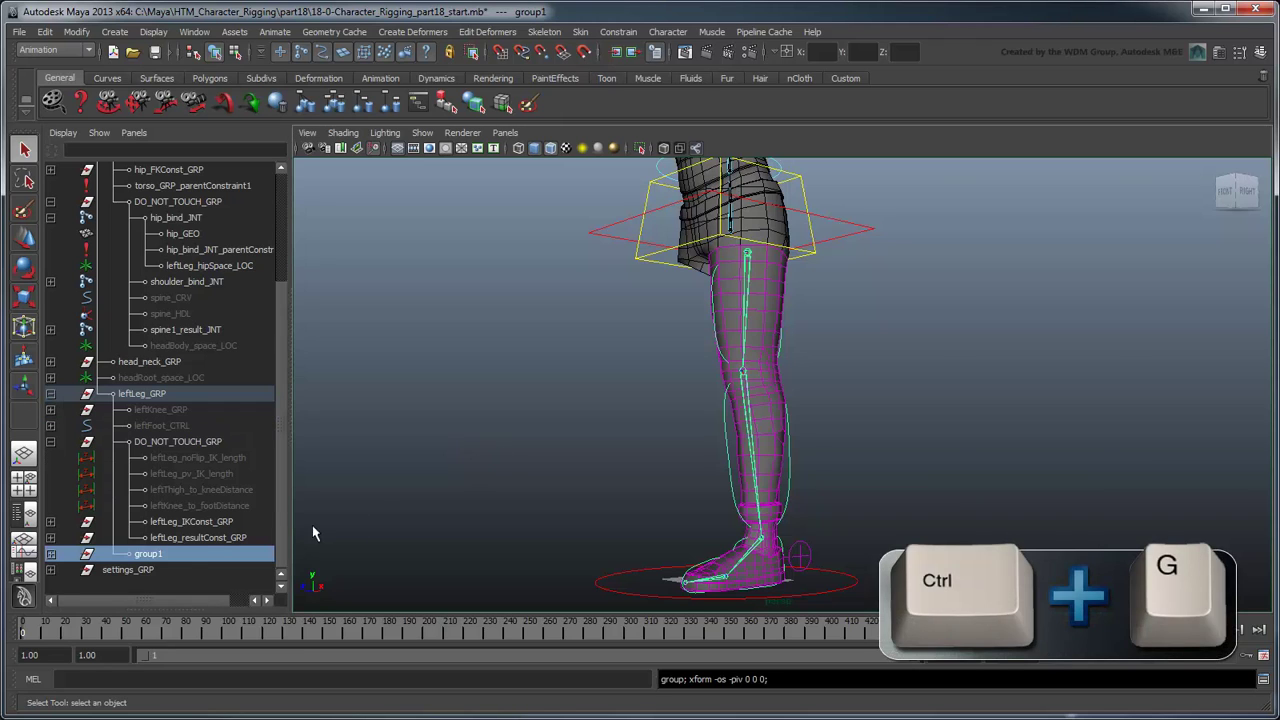
{"action": "double_click", "coordinate": [150, 554]}
{"action": "type", "text": "leftLeg_FKC"}
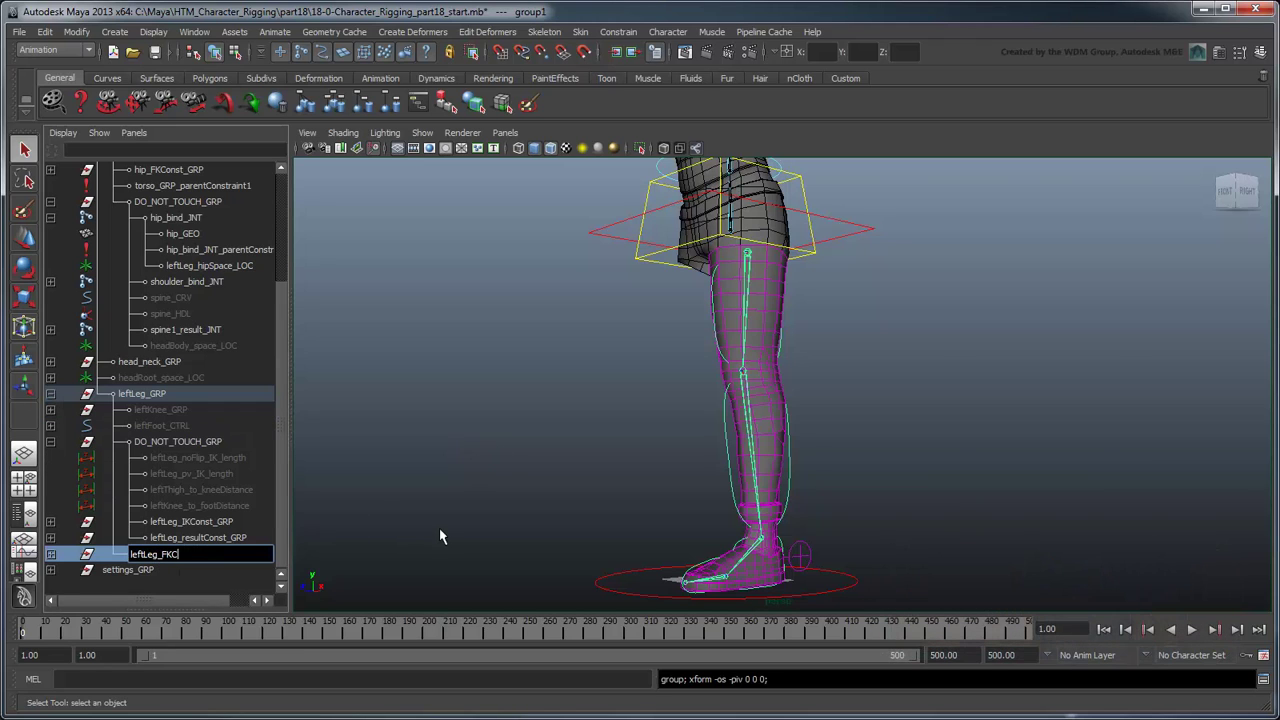
{"action": "type", "text": "onst_GRP"}
{"action": "key", "text": "Insert"}
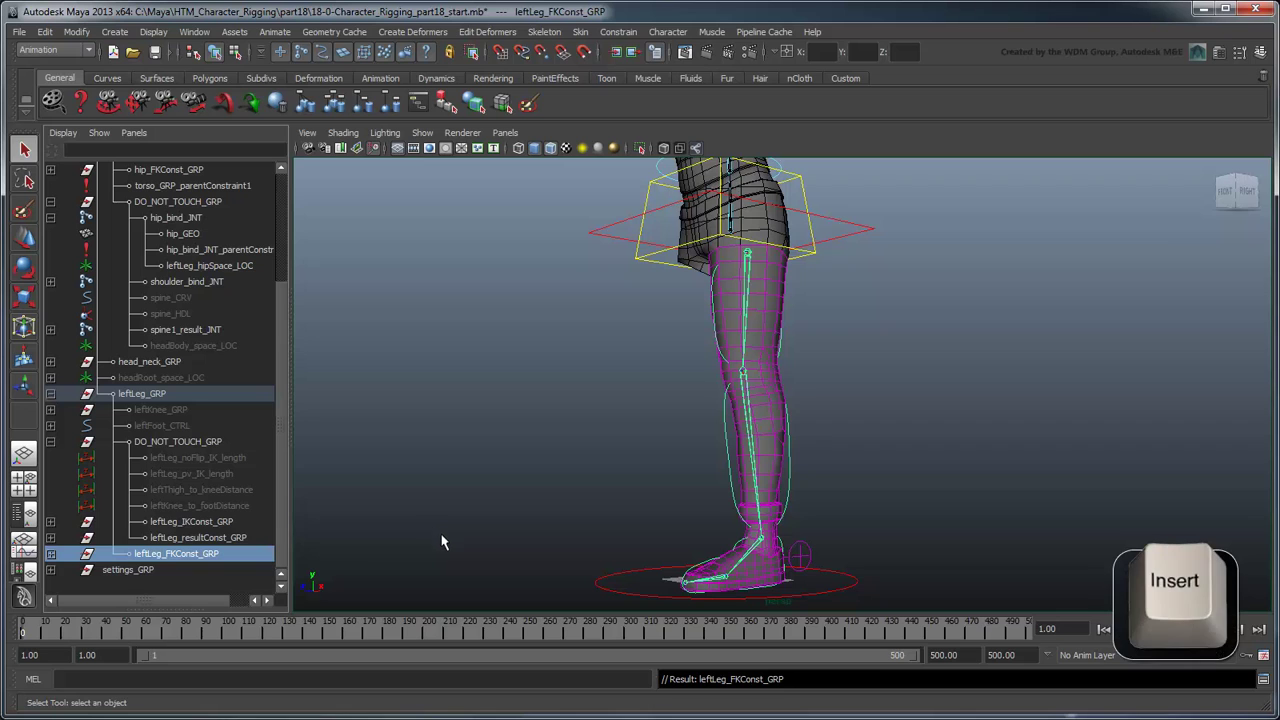
Snap leftLeg_FKConst_GRP's pivot onto the hip joint and frame the leg
{"action": "key", "text": "w"}
{"action": "scroll", "coordinate": [651, 549], "scroll_direction": "up", "scroll_amount": 5}
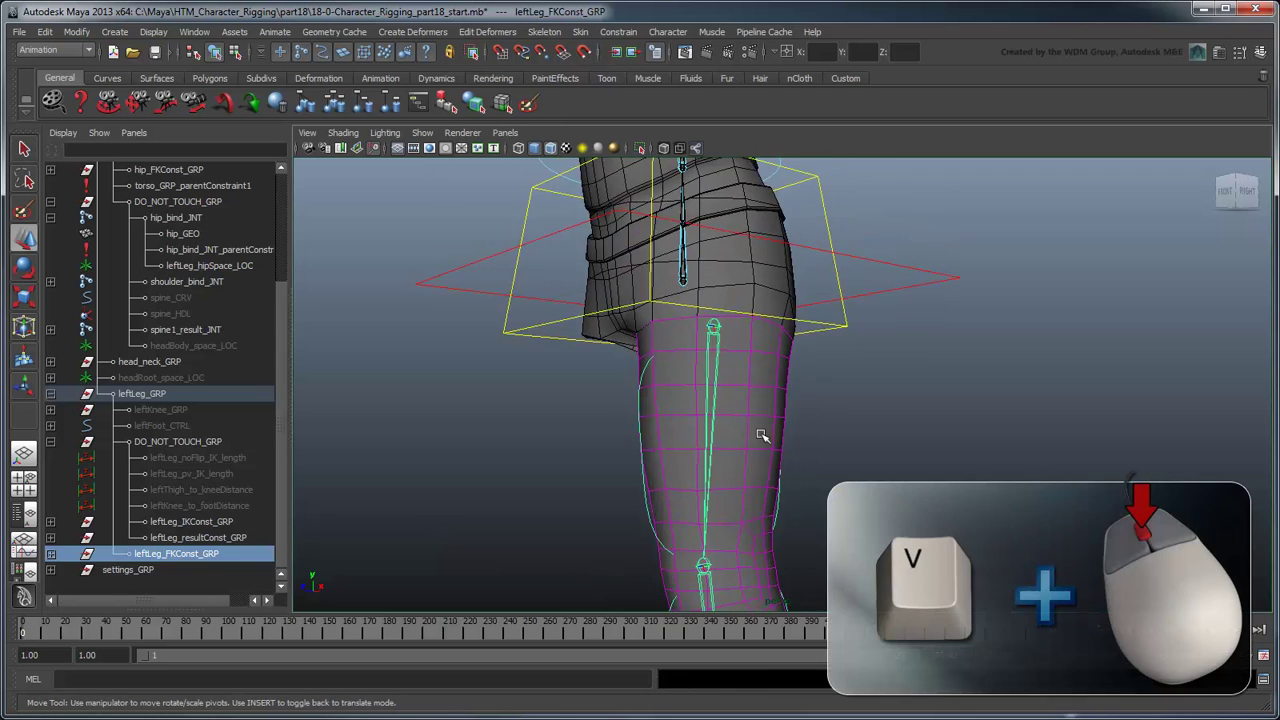
{"action": "scroll", "coordinate": [760, 435], "scroll_direction": "up", "scroll_amount": 2}
{"action": "middle_click_drag", "start_coordinate": [734, 334], "coordinate": [730, 330]}
{"action": "key", "text": "Insert"}
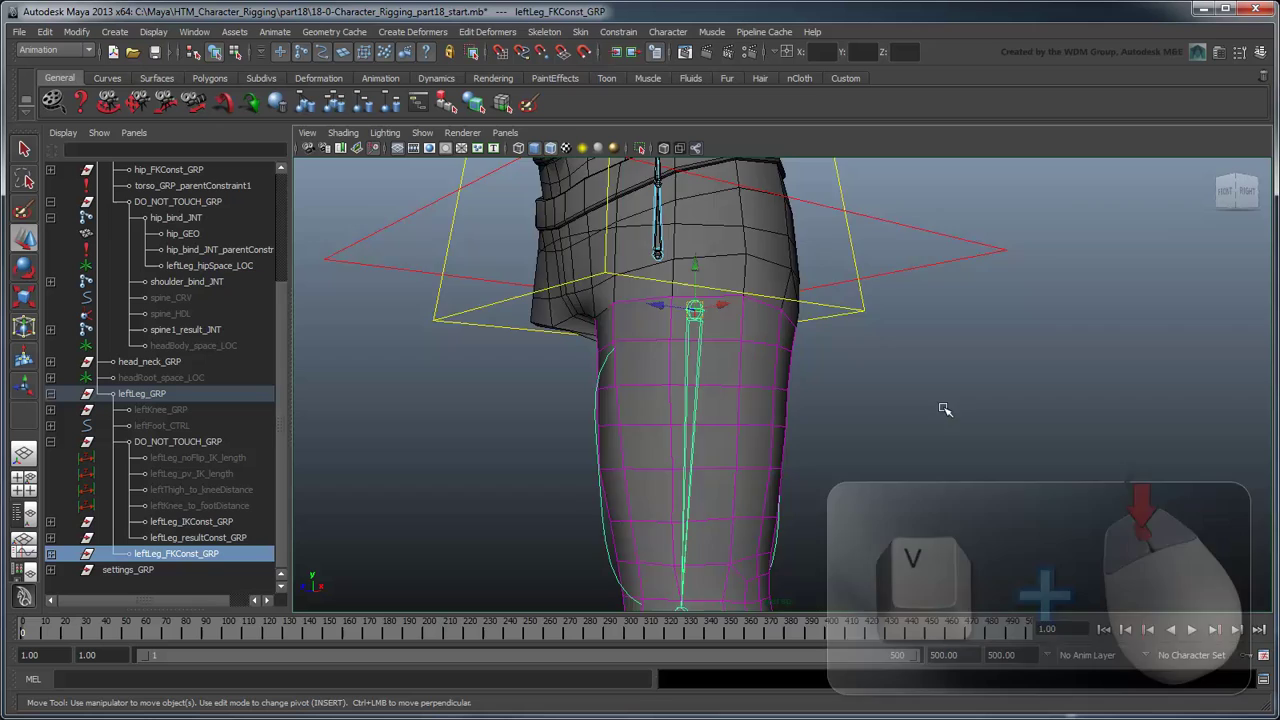
{"action": "key", "text": "f"}
{"action": "key", "text": "q"}
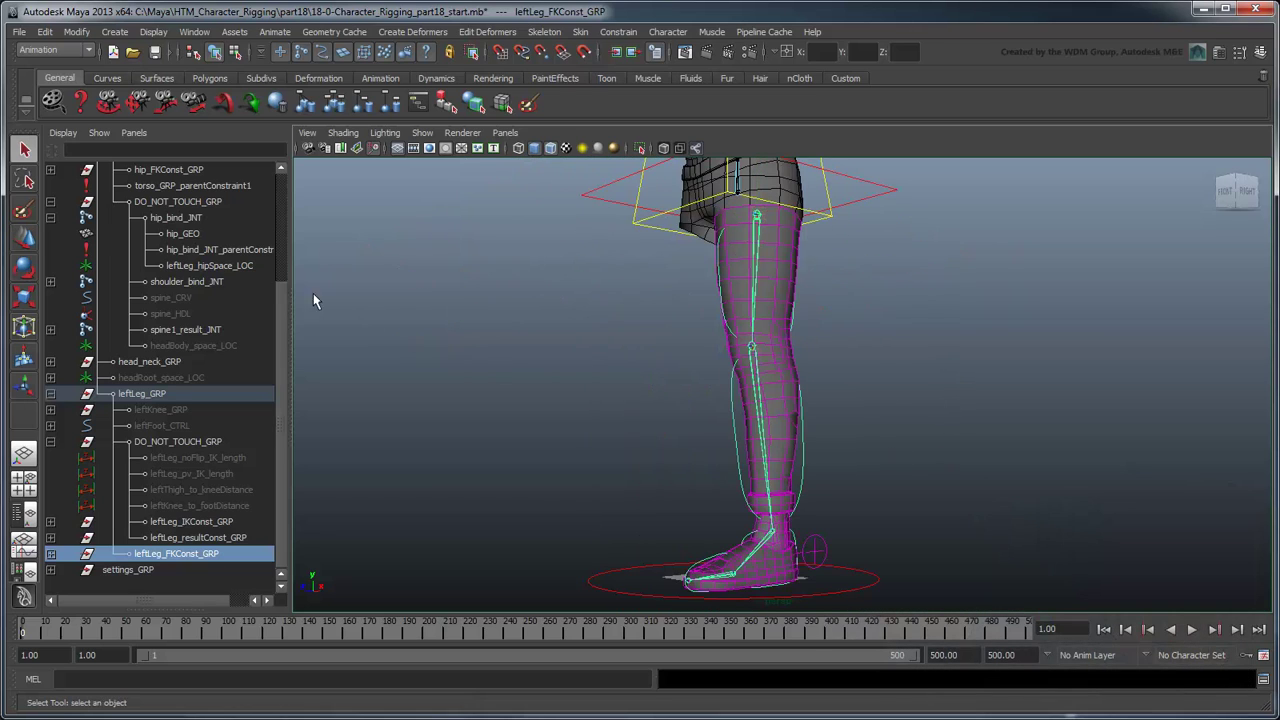
{"action": "left_click", "coordinate": [236, 268]}
Point-constrain leftLeg_FKConst_GRP to leftLeg_hipSpace_LOC
{"action": "left_click", "coordinate": [216, 562], "text": "ctrl"}
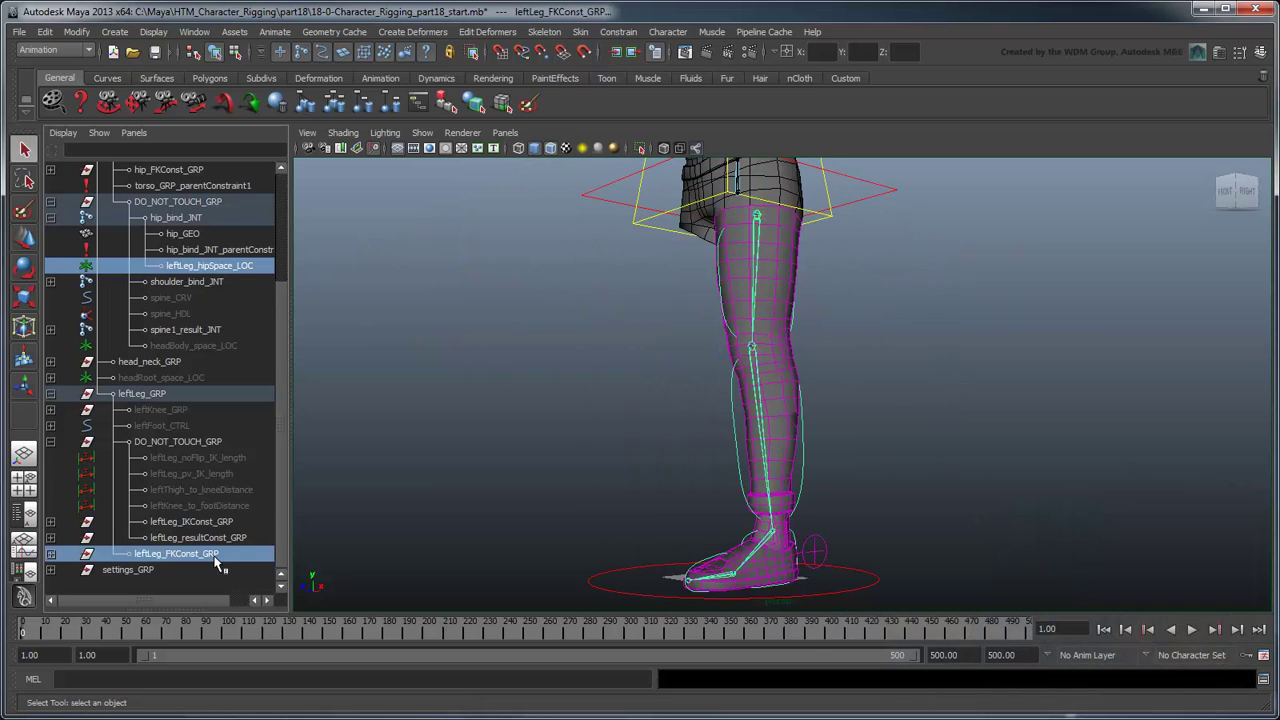
{"action": "left_click", "coordinate": [620, 32]}
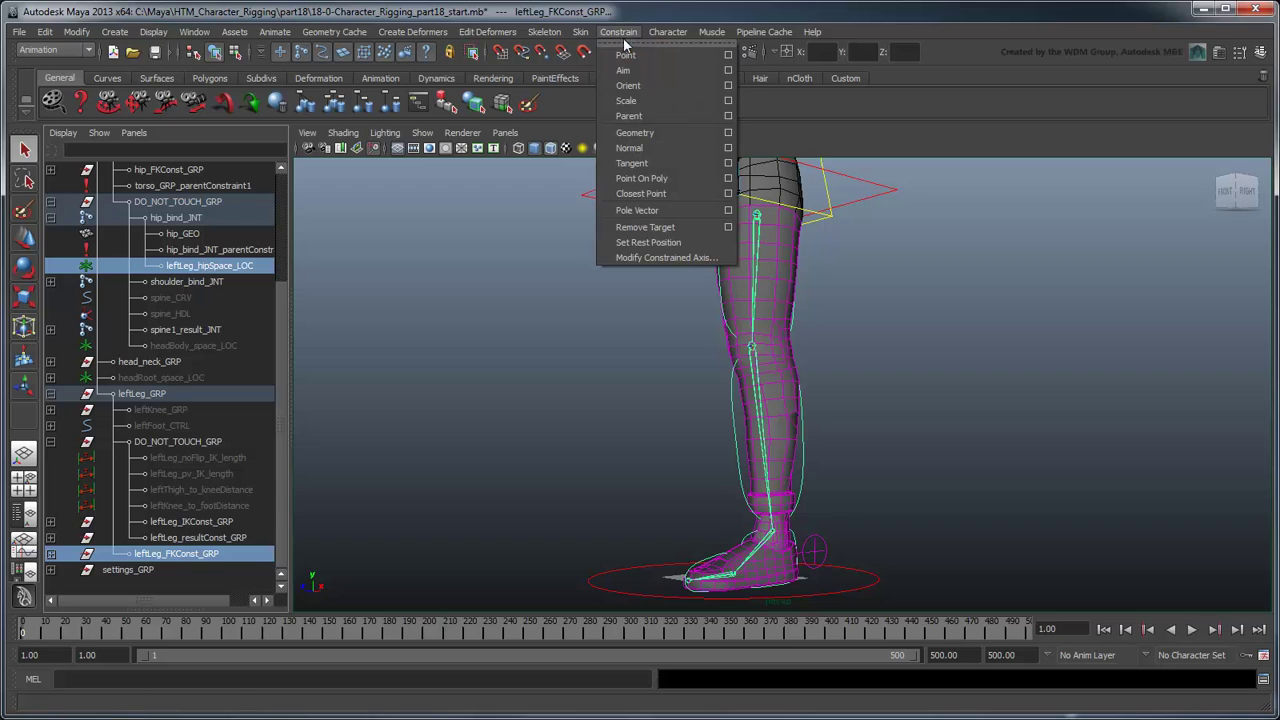
{"action": "left_click", "coordinate": [663, 56]}
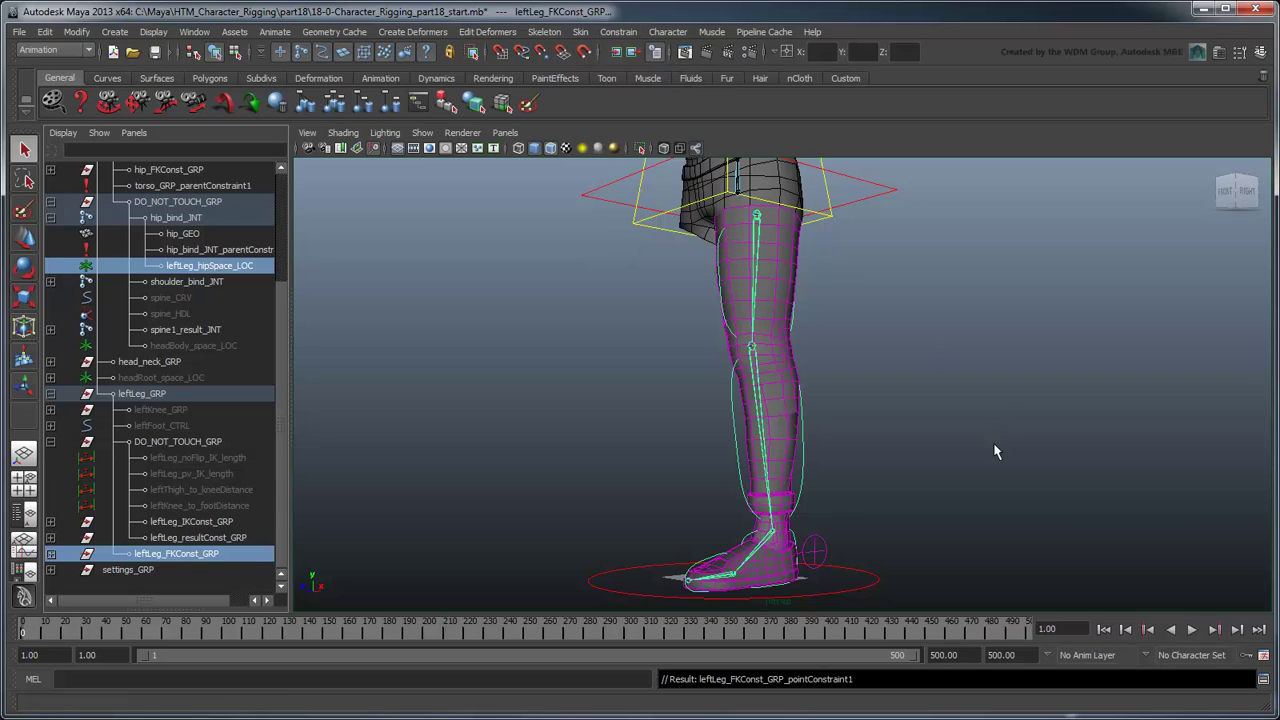
Test the leg by rotating hip_CTRL and moving body_CTRL, undoing each
{"action": "left_click", "coordinate": [834, 222]}
{"action": "key", "text": "e"}
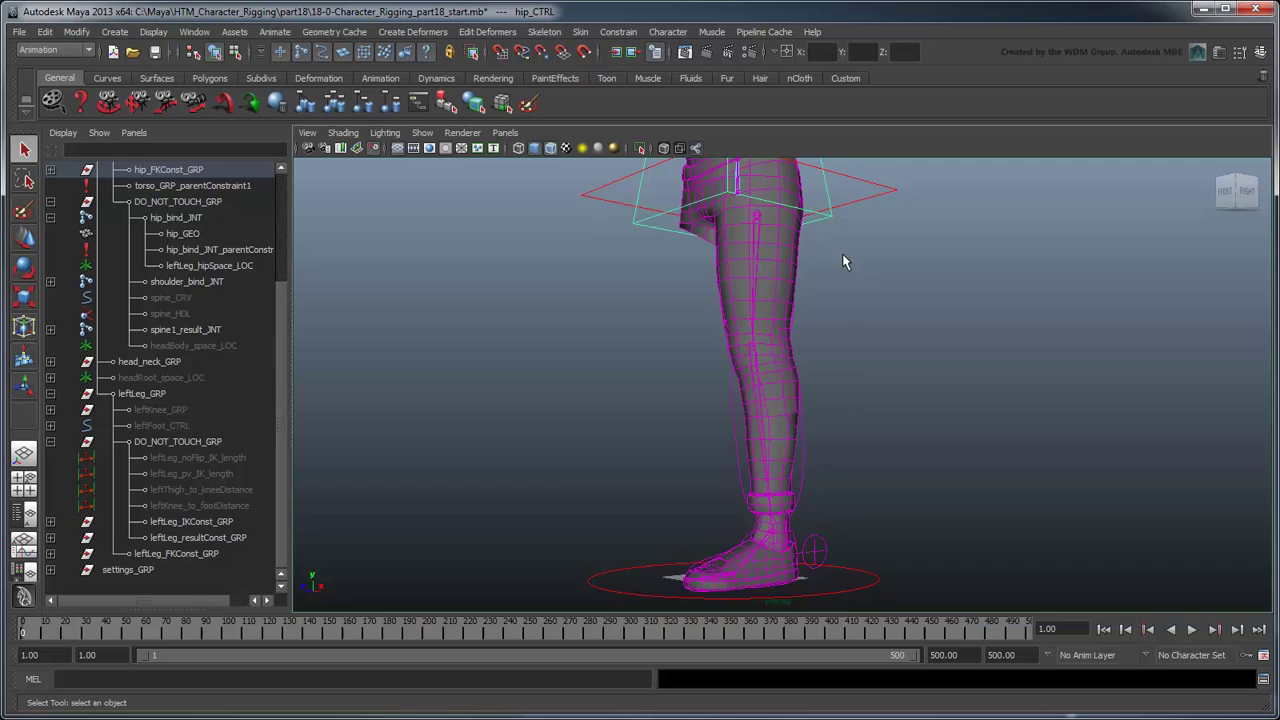
{"action": "mouse_move", "coordinate": [797, 207]}
{"action": "left_mouse_down"}
{"action": "mouse_move", "coordinate": [786, 236]}
{"action": "mouse_move", "coordinate": [716, 232]}
{"action": "left_mouse_up"}
{"action": "key", "text": "ctrl+z"}
{"action": "left_click", "coordinate": [857, 229]}
{"action": "key", "text": "w"}
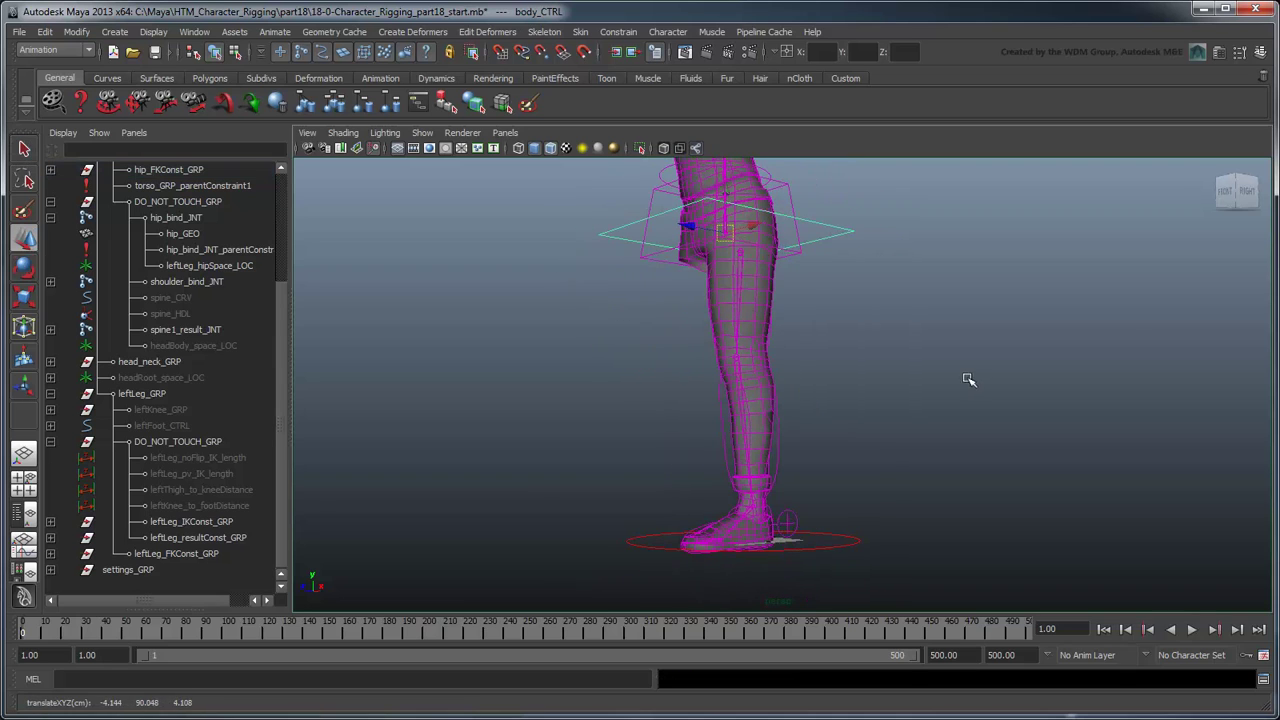
{"action": "key", "text": "ctrl+z"}
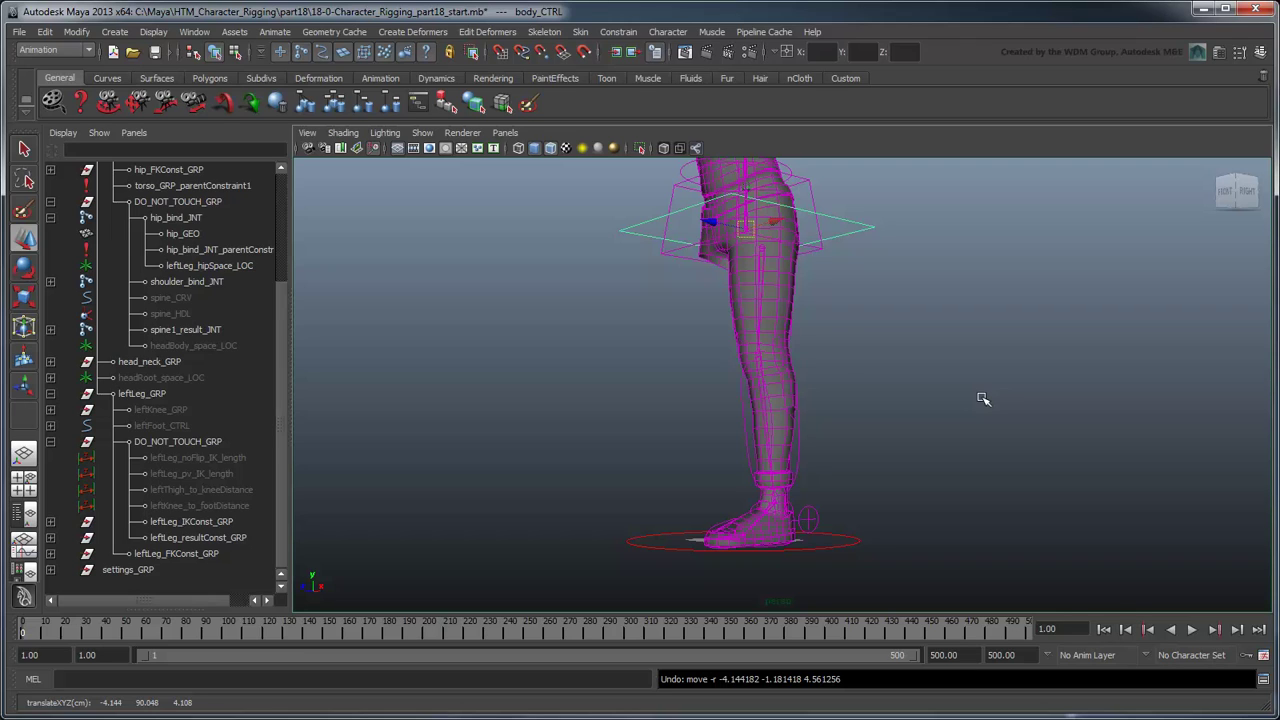
Duplicate leftLeg_hipSpace_LOC and rename the copies leftLeg_bodySpace_LOC and leftLeg_rootSpace_LOC
{"action": "left_click", "coordinate": [226, 267]}
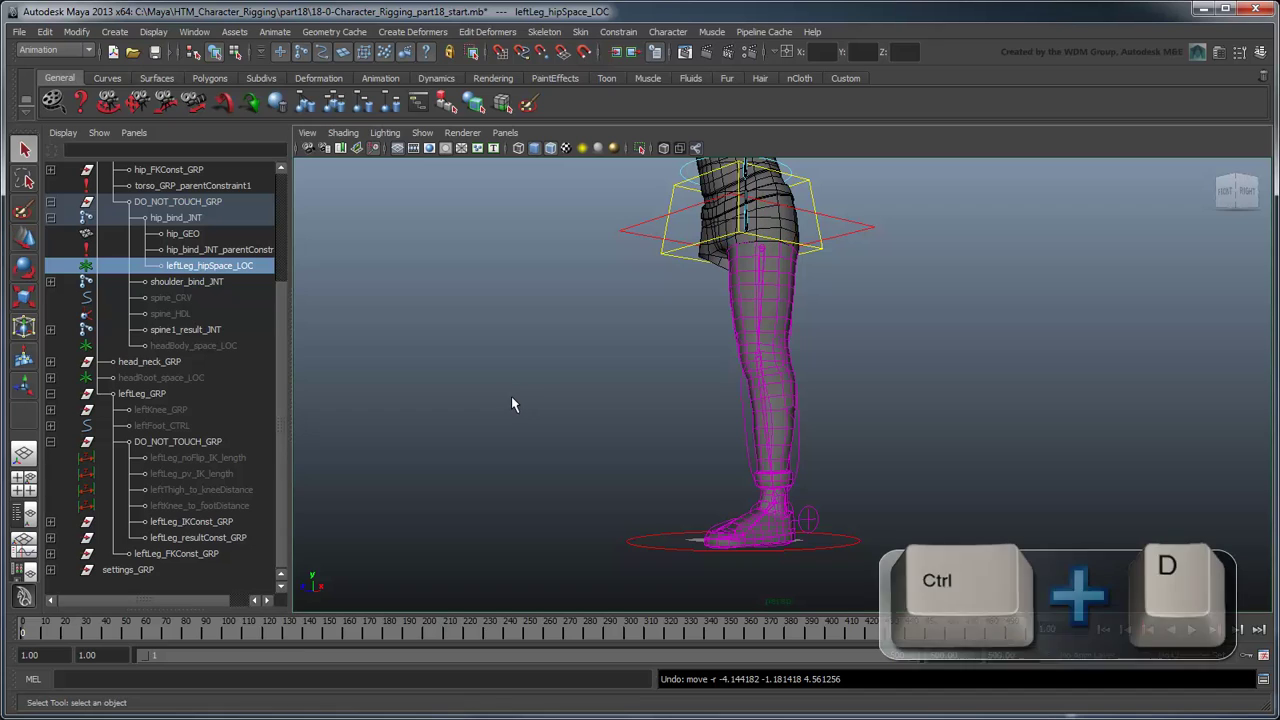
{"action": "key", "text": "ctrl+d"}
{"action": "key", "text": "ctrl+d"}
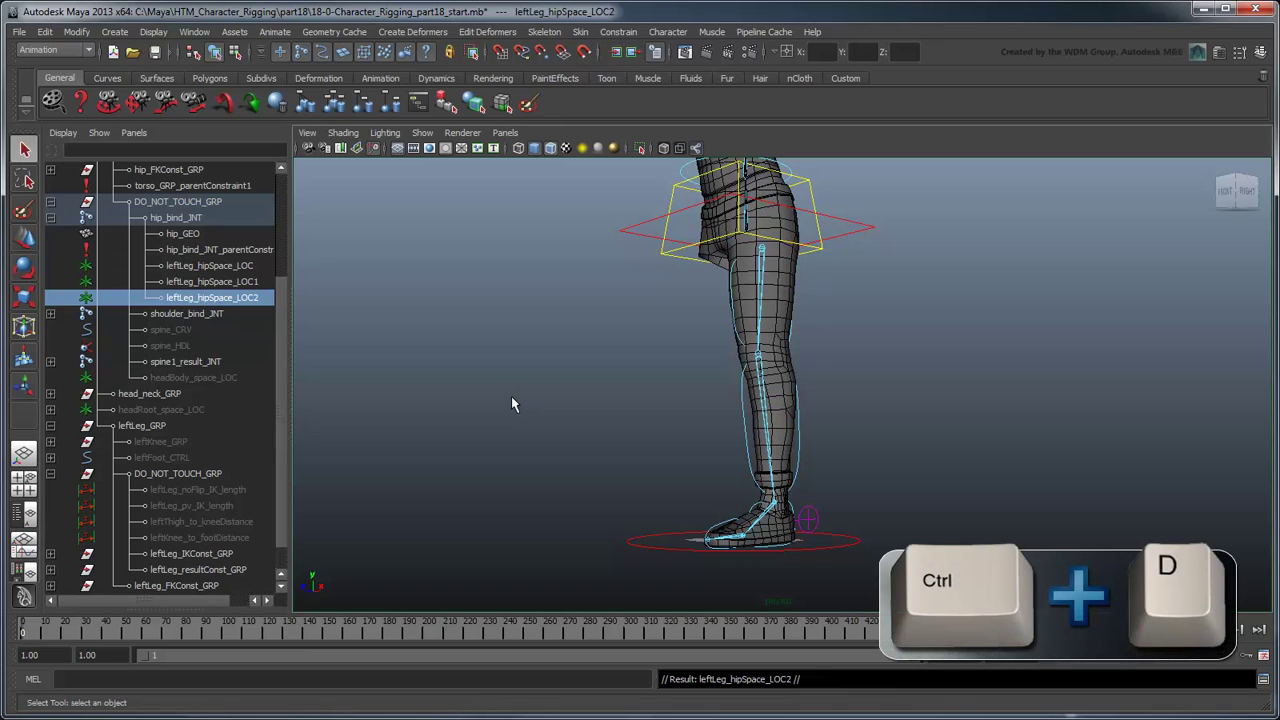
{"action": "double_click", "coordinate": [208, 282]}
{"action": "key", "text": "BackSpace"}
{"action": "key", "text": "BackSpace"}
{"action": "key", "text": "BackSpace"}
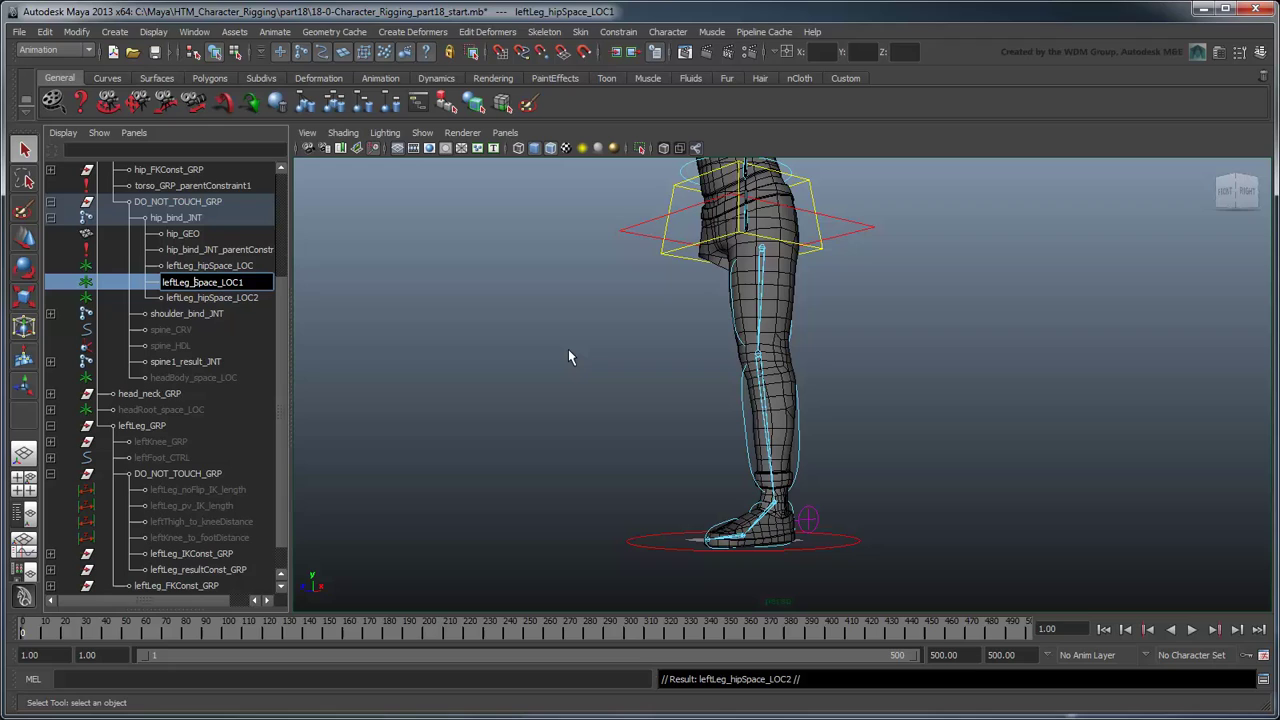
{"action": "type", "text": "body"}
{"action": "key", "text": "Return"}
{"action": "double_click", "coordinate": [205, 298]}
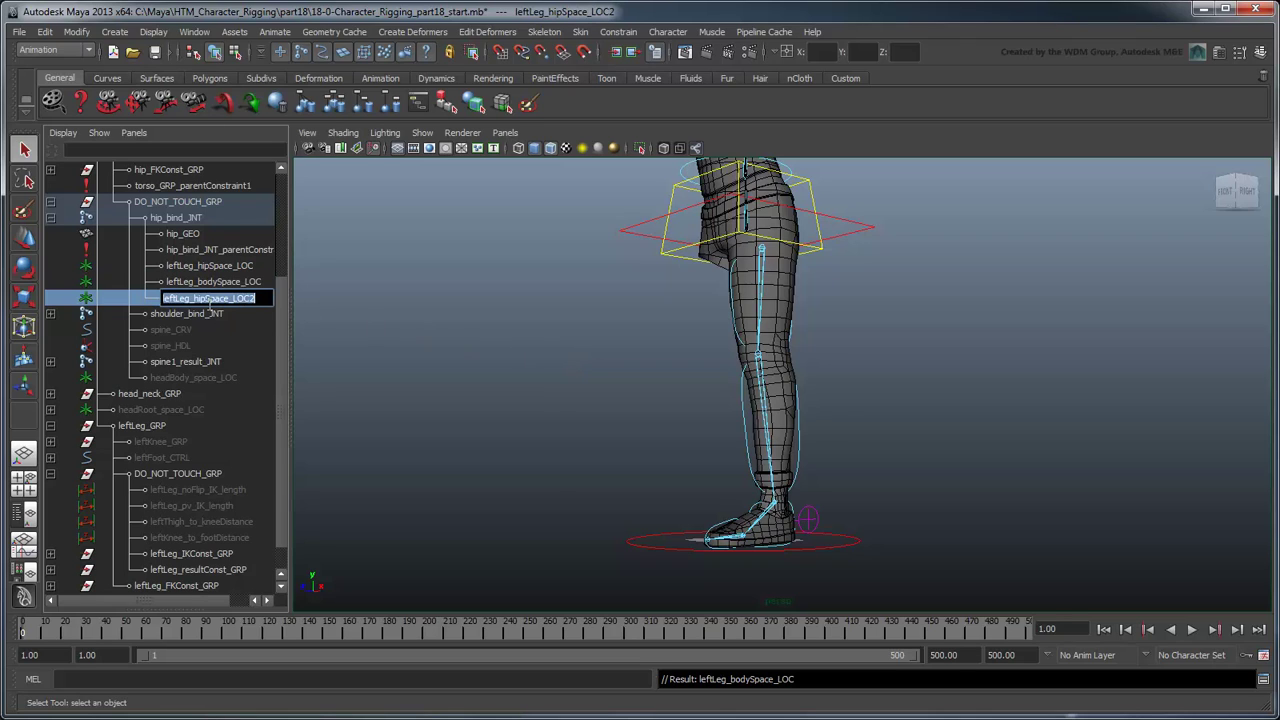
{"action": "key", "text": "BackSpace"}
{"action": "key", "text": "BackSpace"}
{"action": "key", "text": "BackSpace"}
{"action": "type", "text": "root"}
{"action": "key", "text": "Return"}
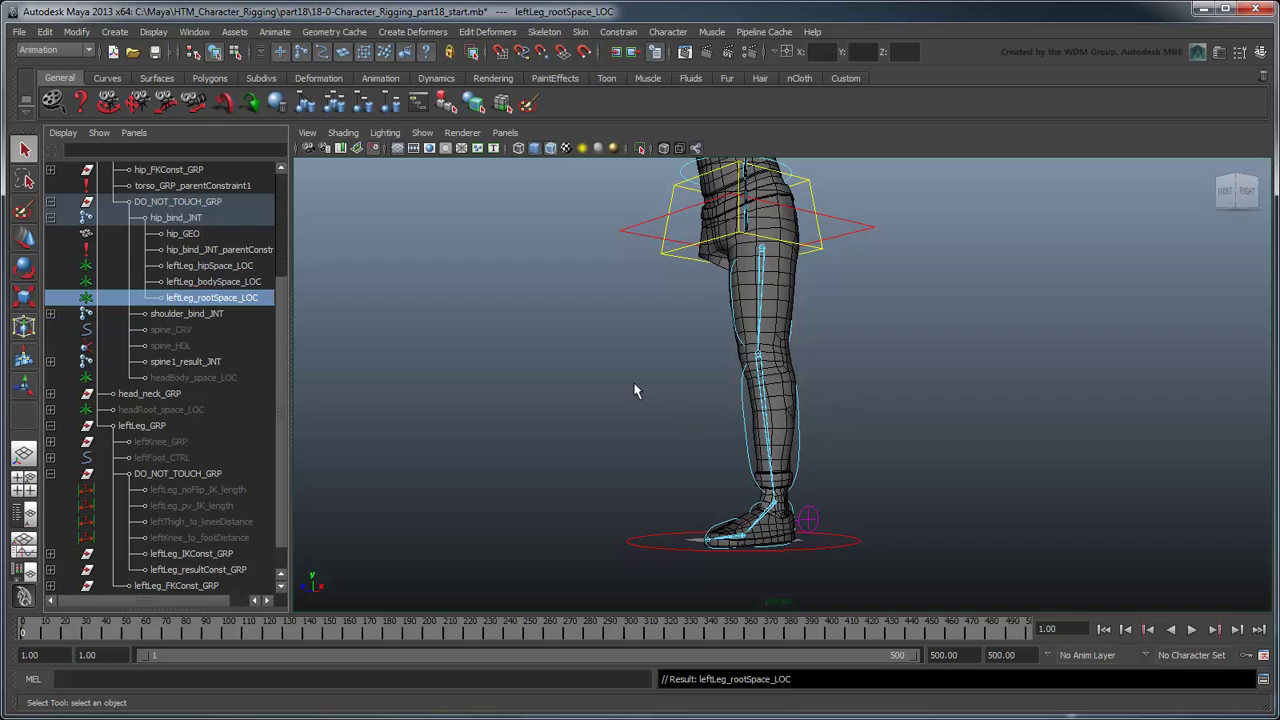
Parent leftLeg_bodySpace_LOC under torso DO_NOT_TOUCH_GRP and leftLeg_rootSpace_LOC under emma_root_transform_CTRL
{"action": "left_click", "coordinate": [218, 283]}
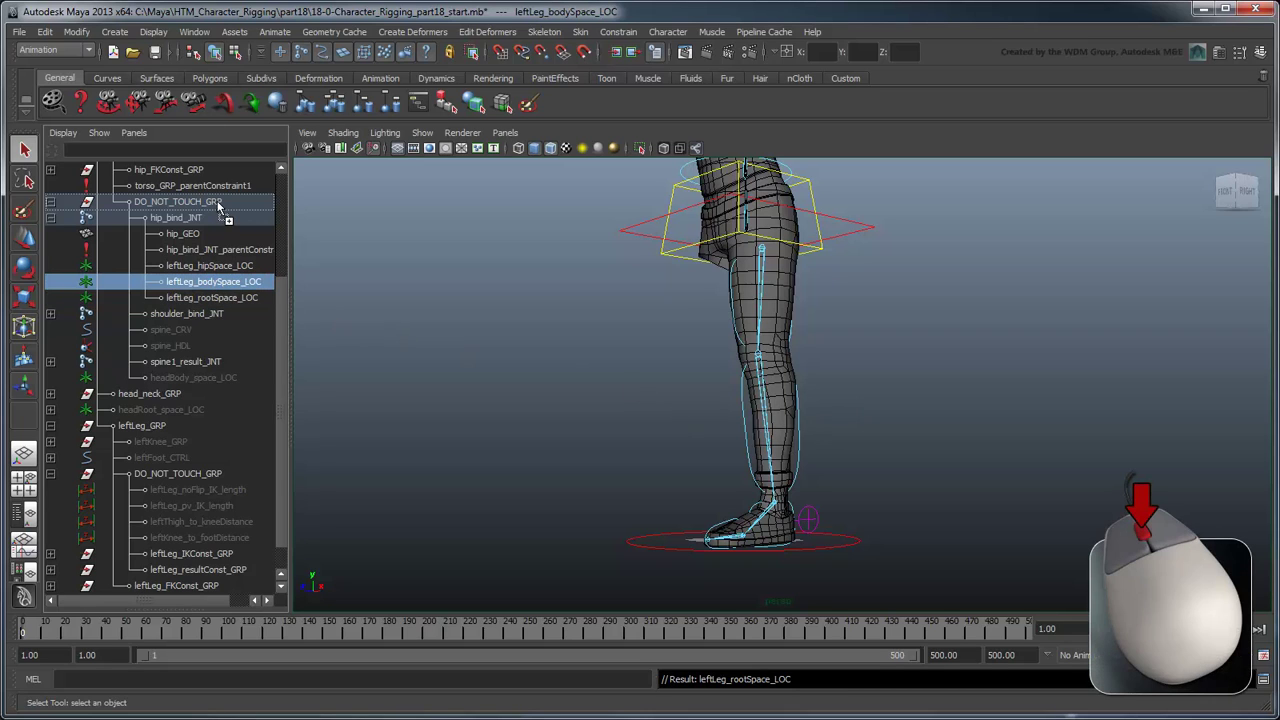
{"action": "middle_click_drag", "start_coordinate": [218, 283], "coordinate": [222, 205]}
{"action": "left_click_drag", "start_coordinate": [285, 350], "coordinate": [280, 272]}
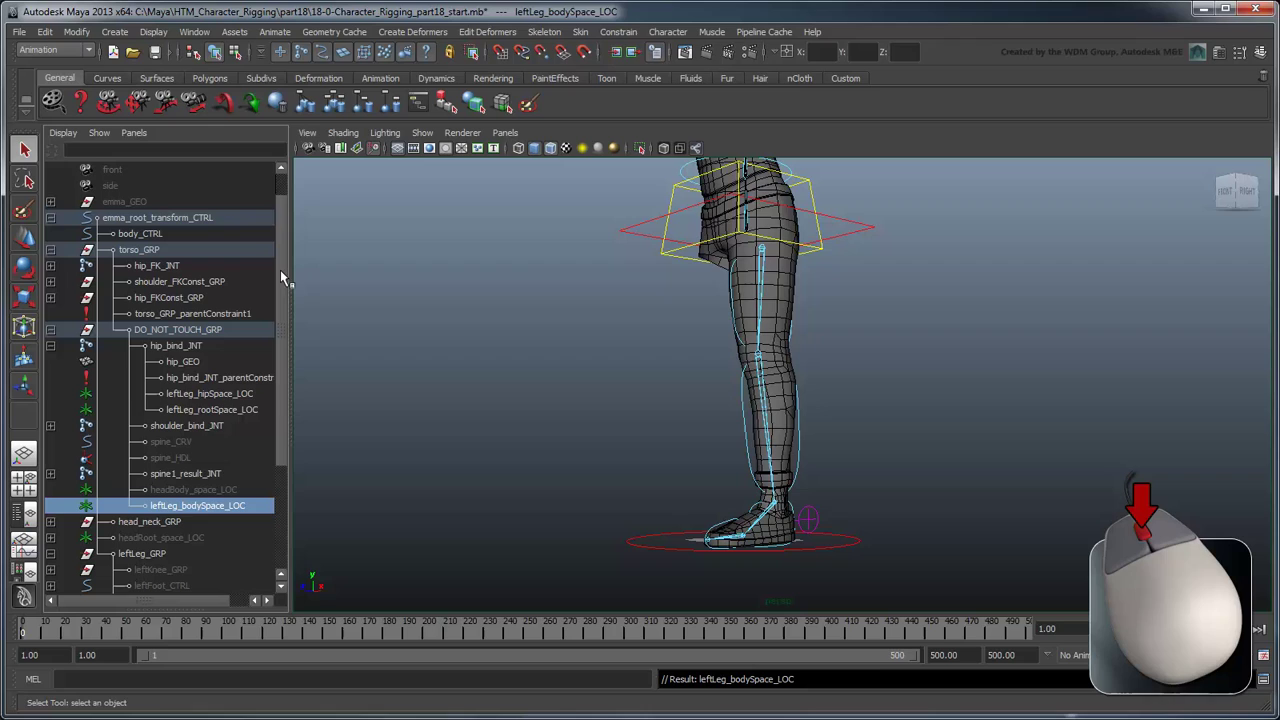
{"action": "left_click", "coordinate": [212, 411]}
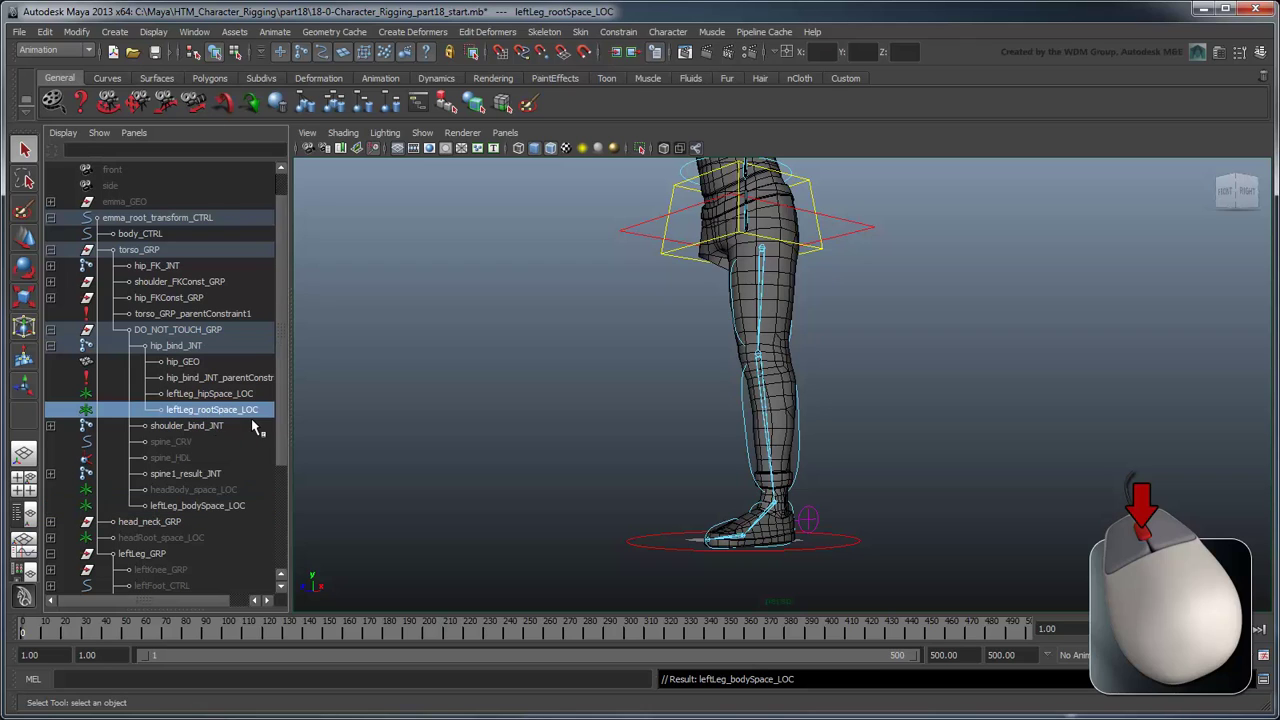
{"action": "middle_click_drag", "start_coordinate": [212, 410], "coordinate": [212, 220]}
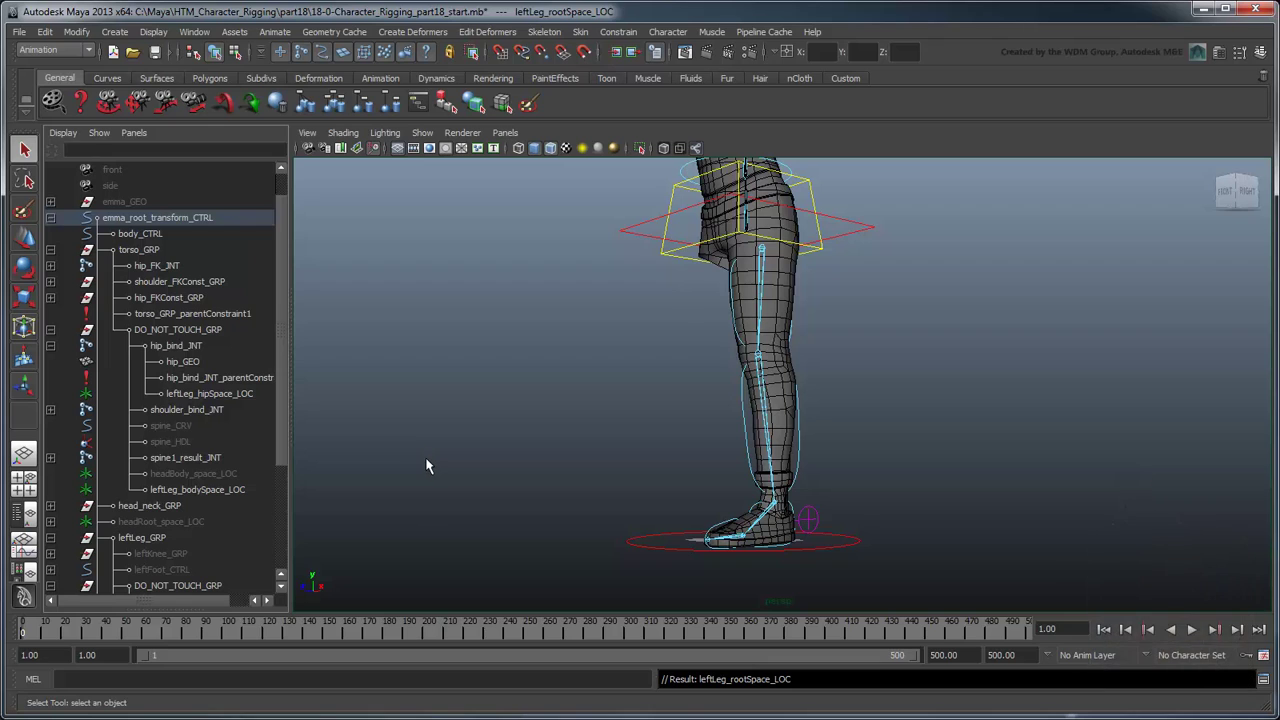
Select the hip, body and root space locators together
{"action": "scroll", "coordinate": [285, 390], "scroll_direction": "down", "scroll_amount": 5}
{"action": "scroll", "coordinate": [270, 340], "scroll_direction": "down", "scroll_amount": 3}
{"action": "left_click", "coordinate": [249, 270]}
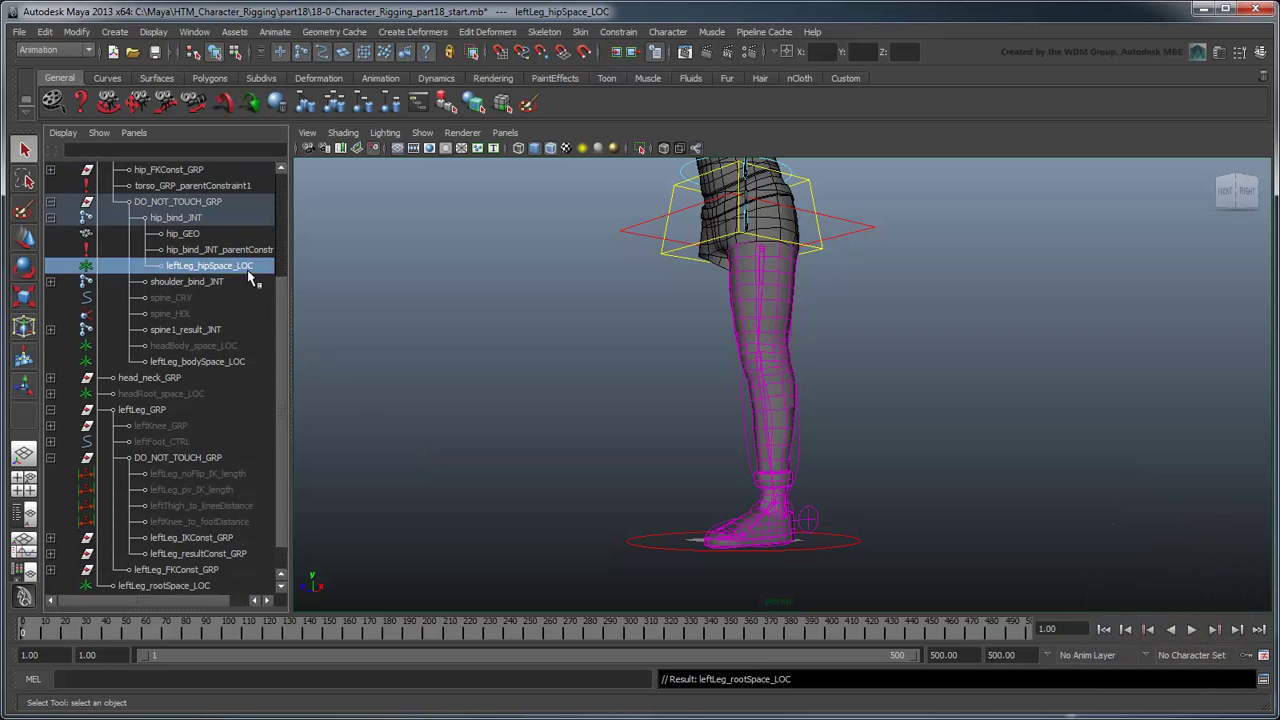
{"action": "left_click", "coordinate": [243, 363], "text": "ctrl"}
{"action": "left_click", "coordinate": [205, 586], "text": "ctrl"}
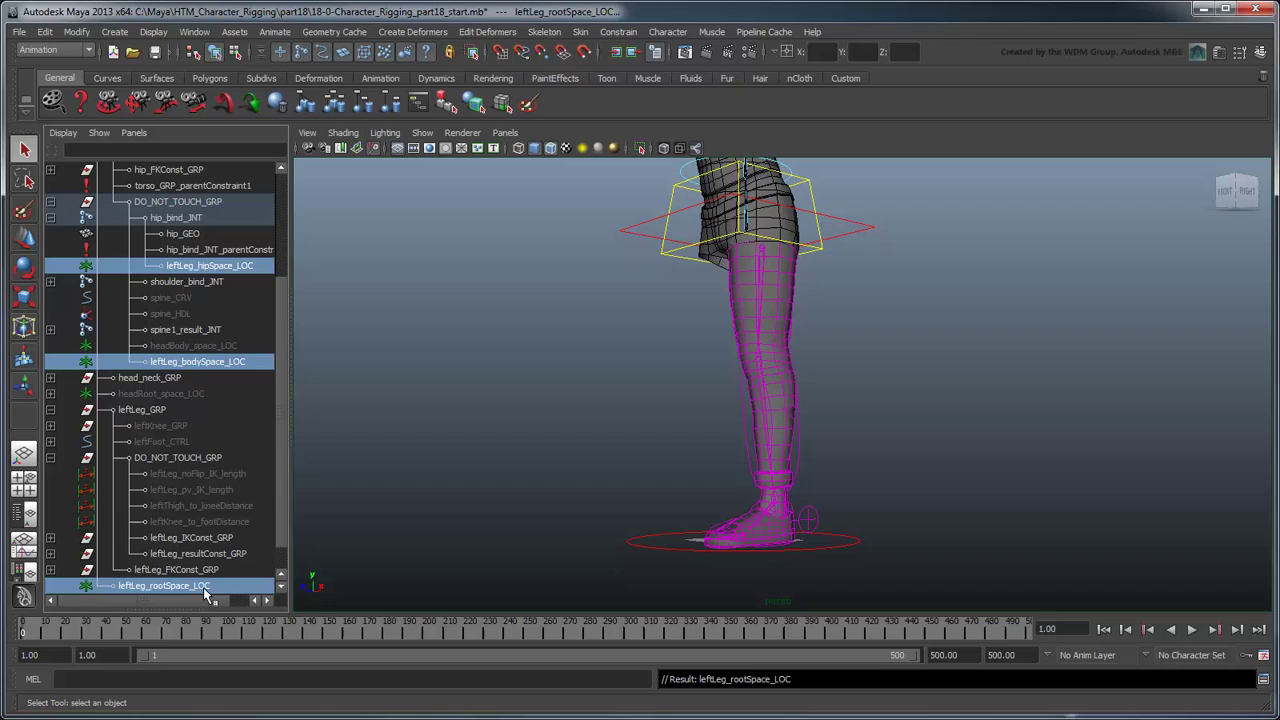
Orient-constrain leftLeg_FKConst_GRP to the three selected space locators
{"action": "left_click", "coordinate": [236, 569], "text": "ctrl"}
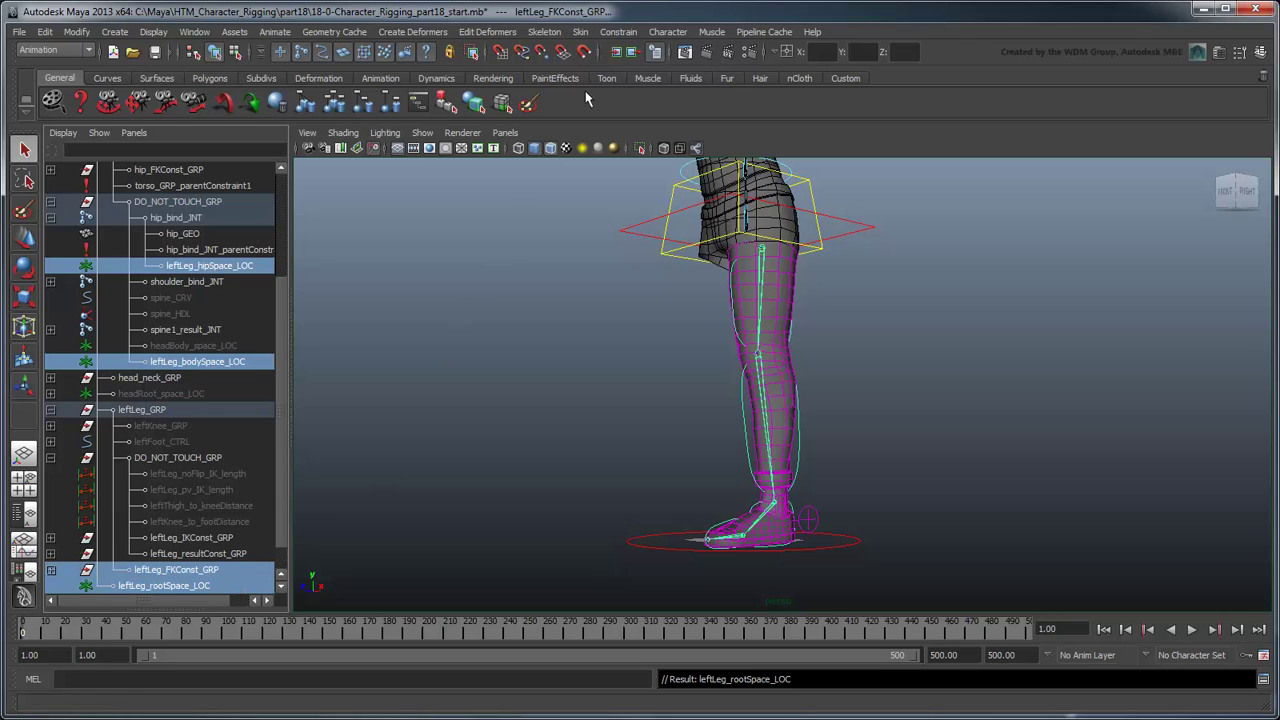
{"action": "left_click", "coordinate": [618, 32]}
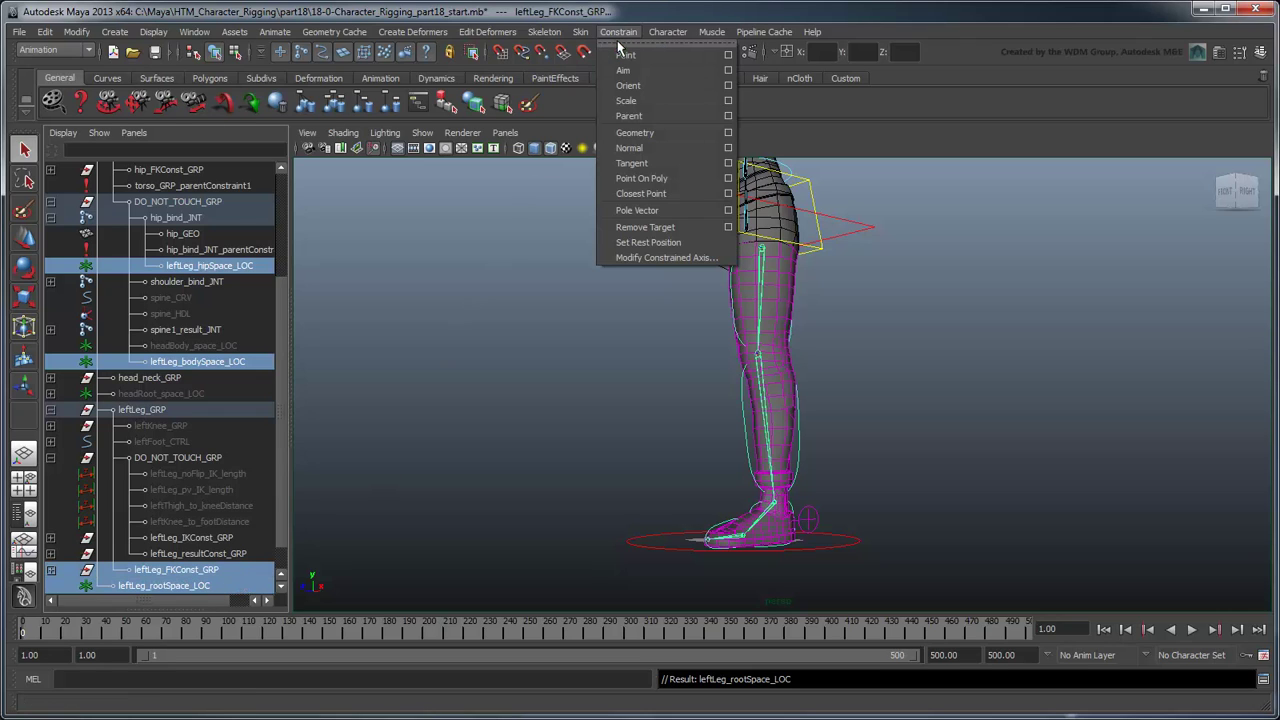
{"action": "left_click", "coordinate": [674, 86]}
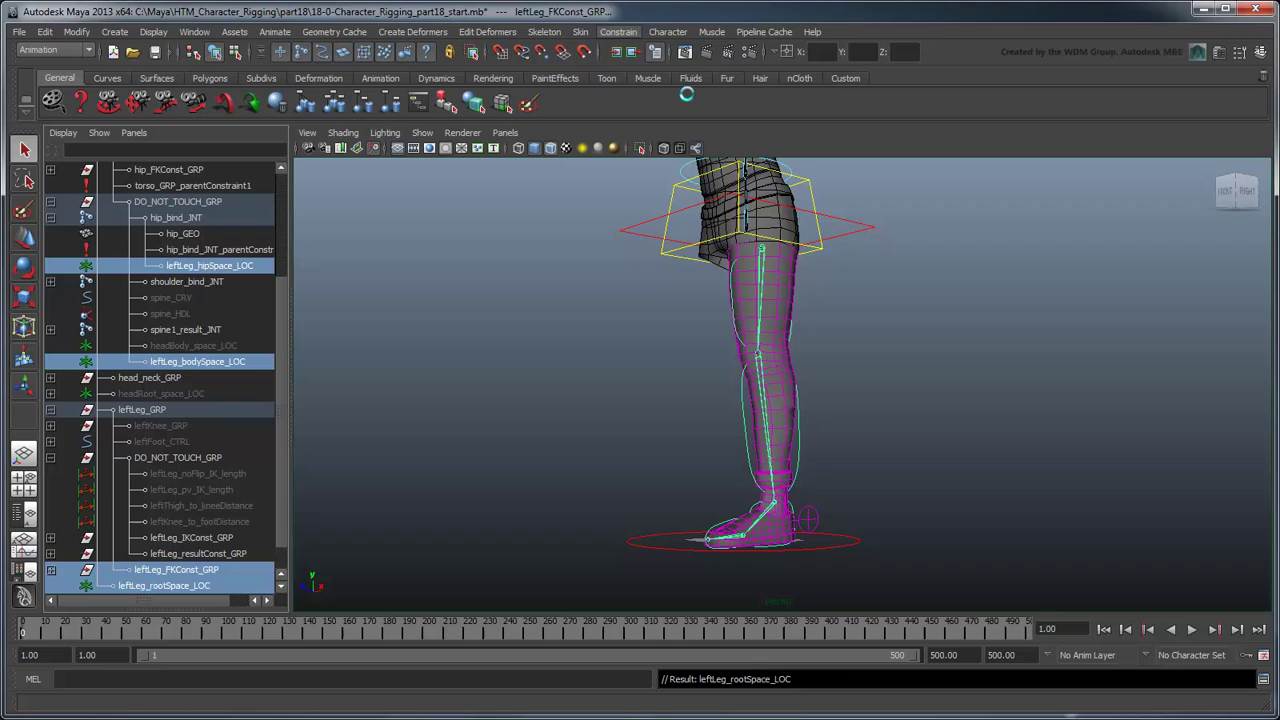
Swap in leftLeg_resultConst_GRP and orient-constrain it to the same three locators
{"action": "left_click", "coordinate": [236, 569], "text": "ctrl"}
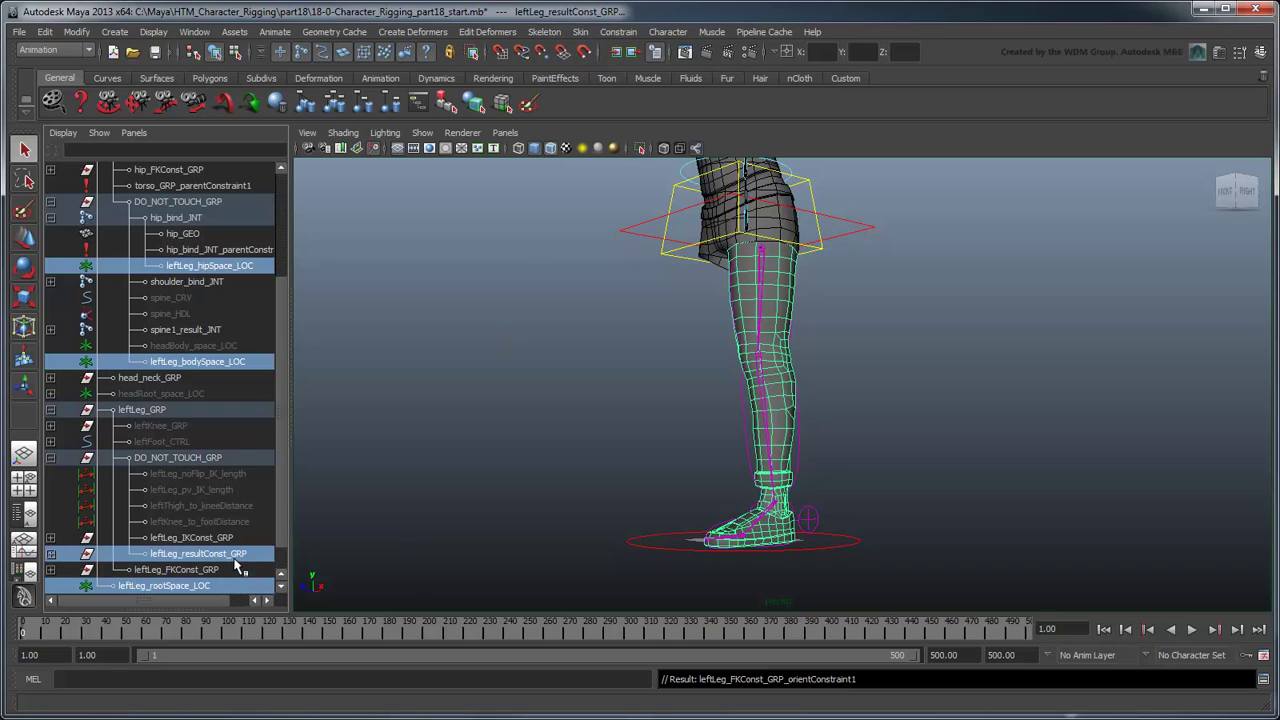
{"action": "left_click", "coordinate": [236, 553], "text": "ctrl"}
{"action": "left_click", "coordinate": [618, 31]}
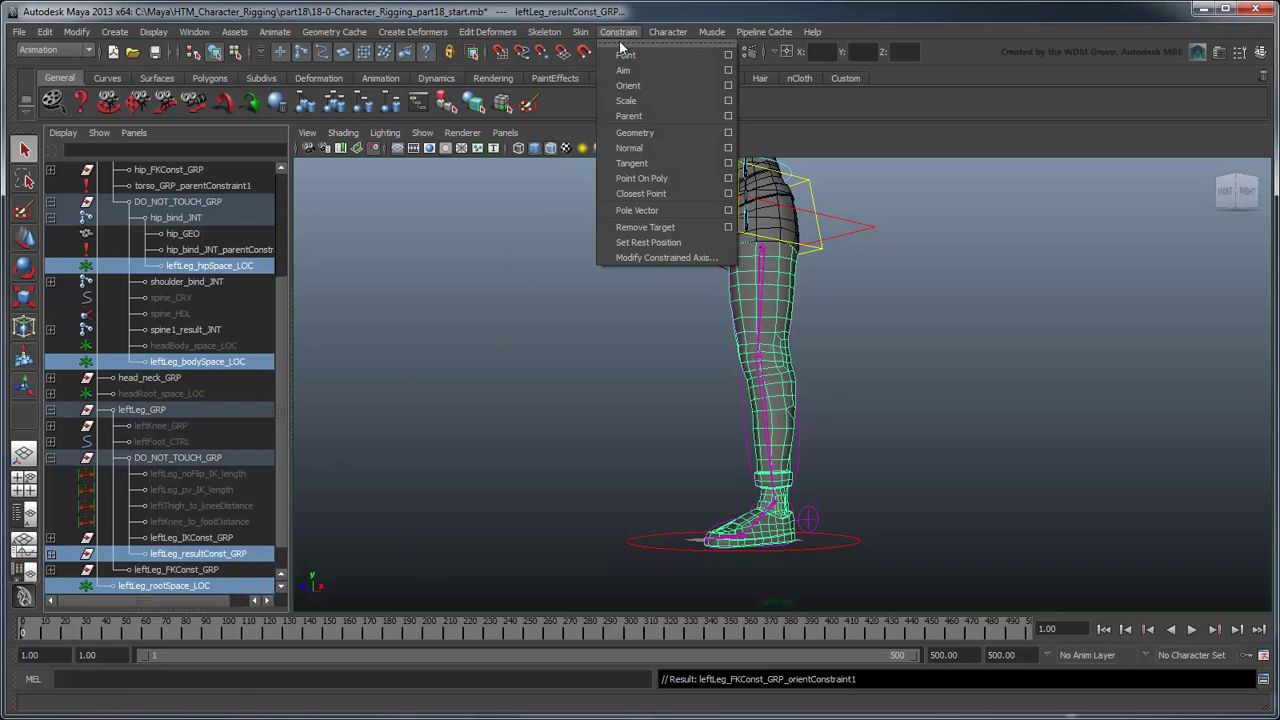
{"action": "left_click", "coordinate": [683, 91]}
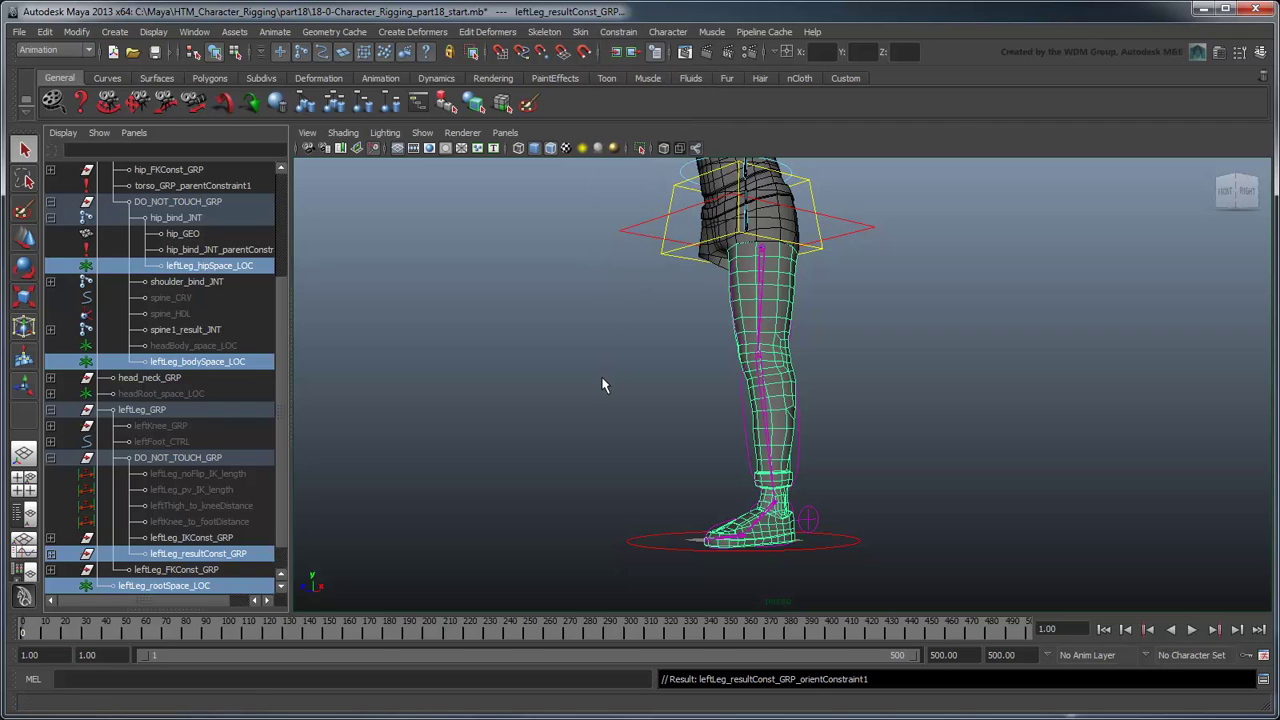
Add an enum attribute FK_rotationSpace to leftLeg_settings_CTRL with options hip and upperBody
{"action": "left_click", "coordinate": [815, 527]}
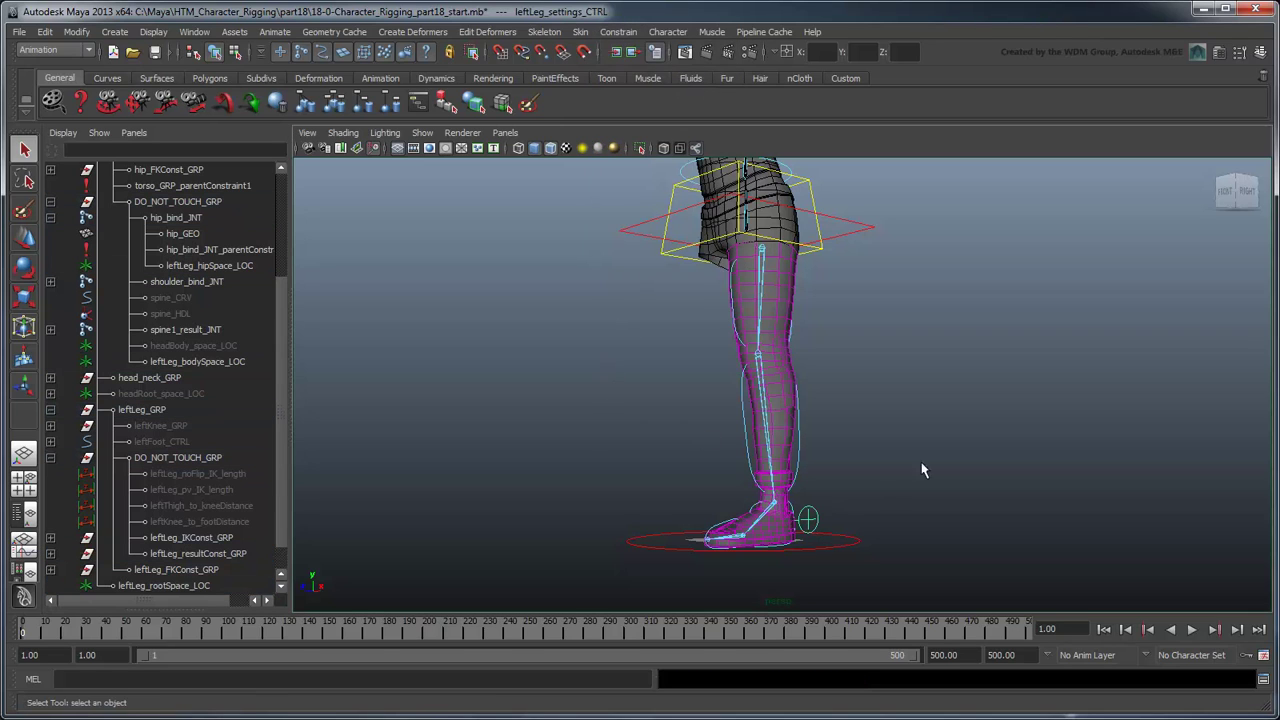
{"action": "left_click", "coordinate": [1262, 52]}
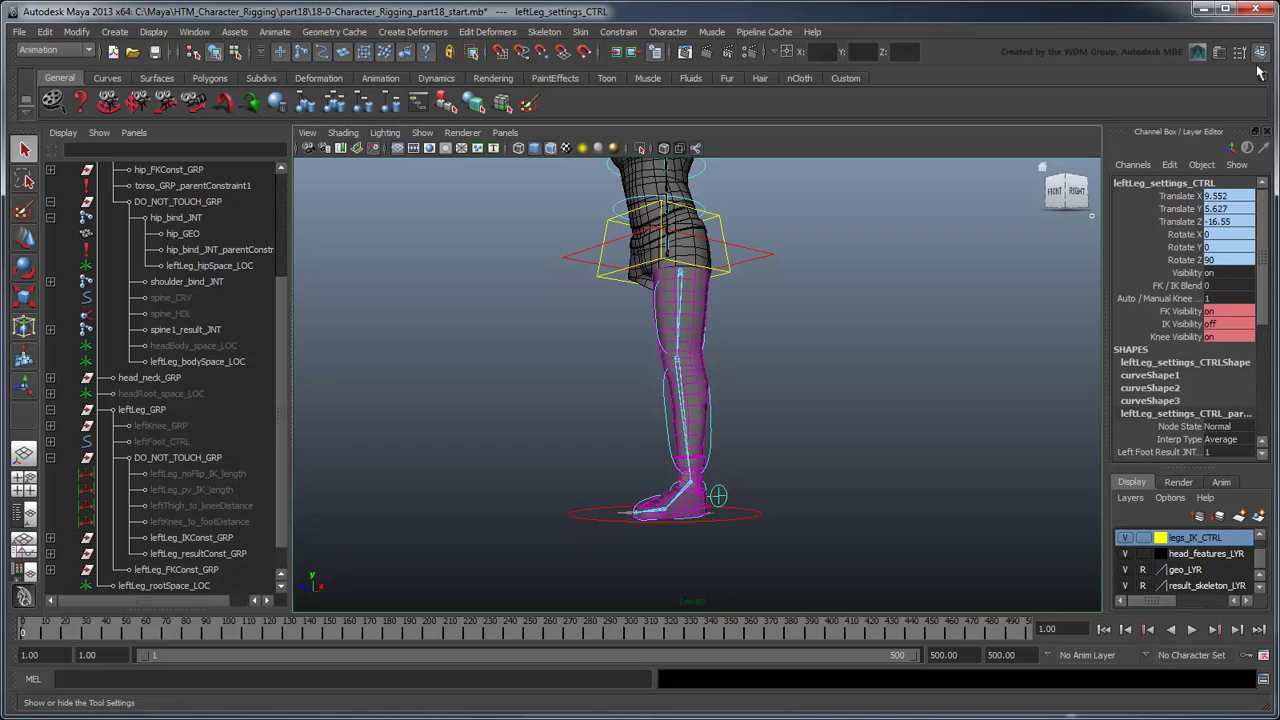
{"action": "left_click", "coordinate": [1170, 166]}
{"action": "left_click", "coordinate": [1175, 288]}
{"action": "type", "text": "FK_rotationSpace"}
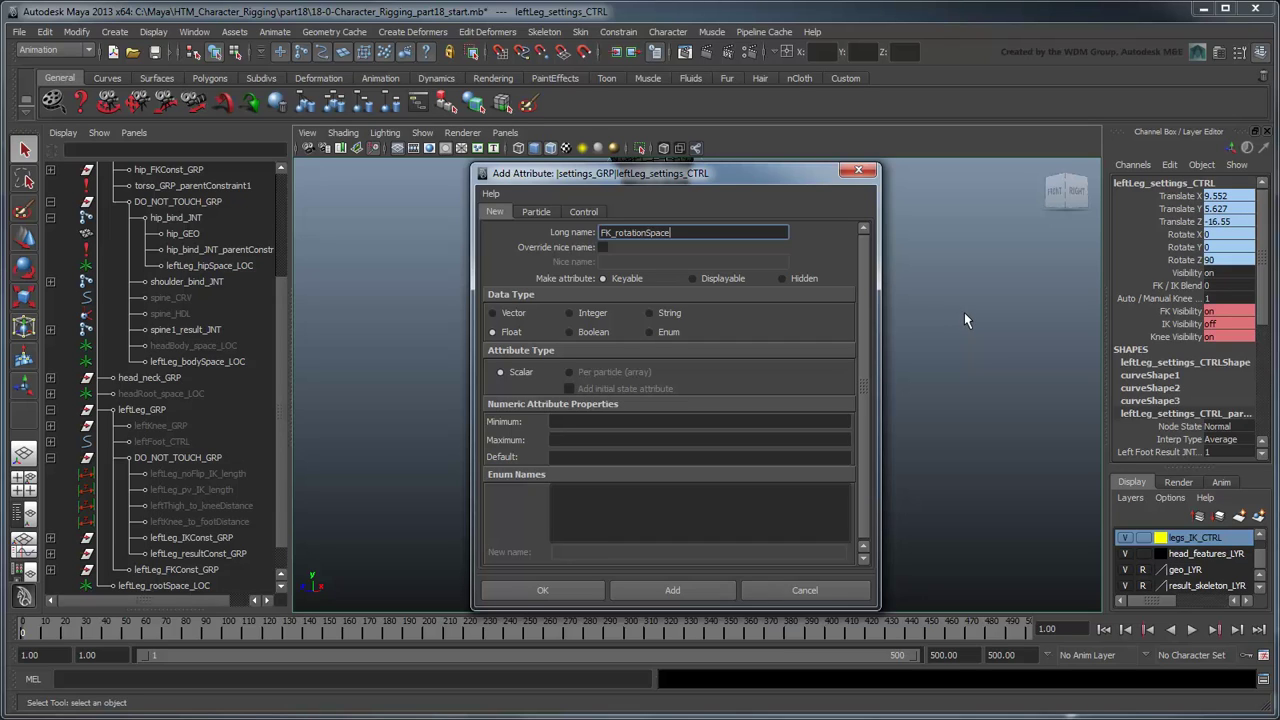
{"action": "left_click", "coordinate": [665, 332]}
{"action": "left_click", "coordinate": [565, 490]}
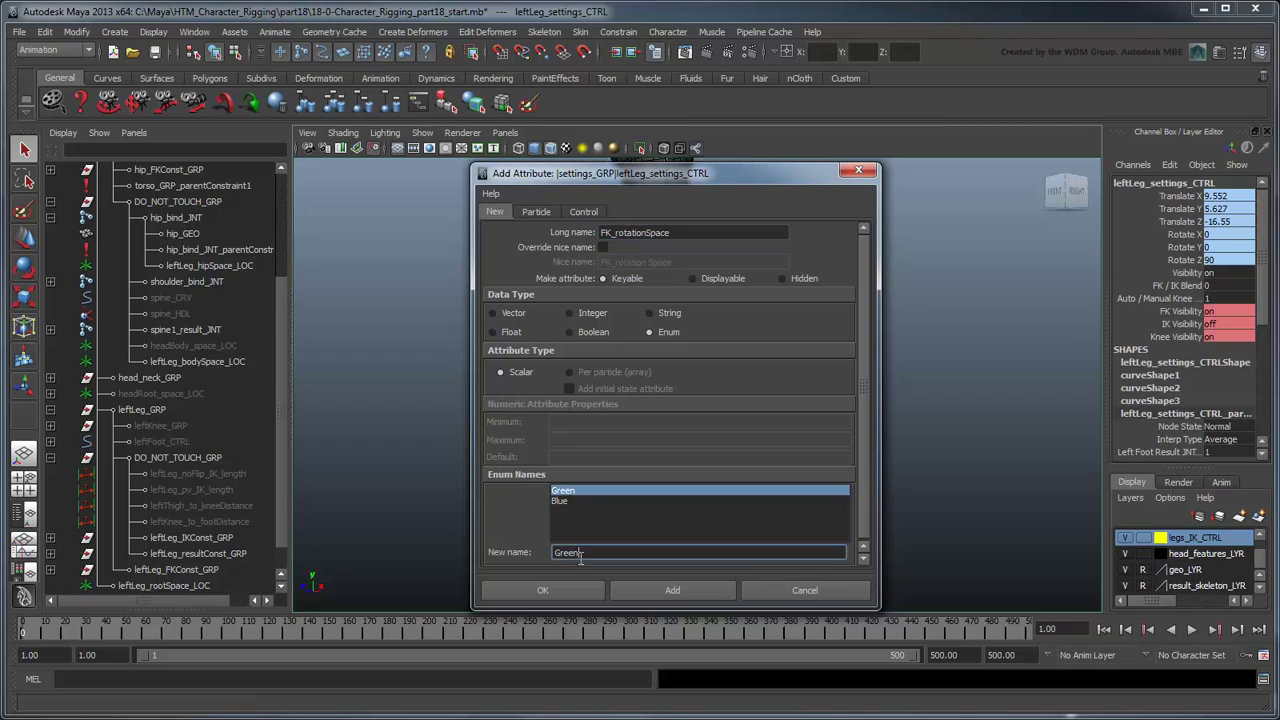
{"action": "type", "text": "hip"}
{"action": "key", "text": "Return"}
{"action": "type", "text": "upp"}
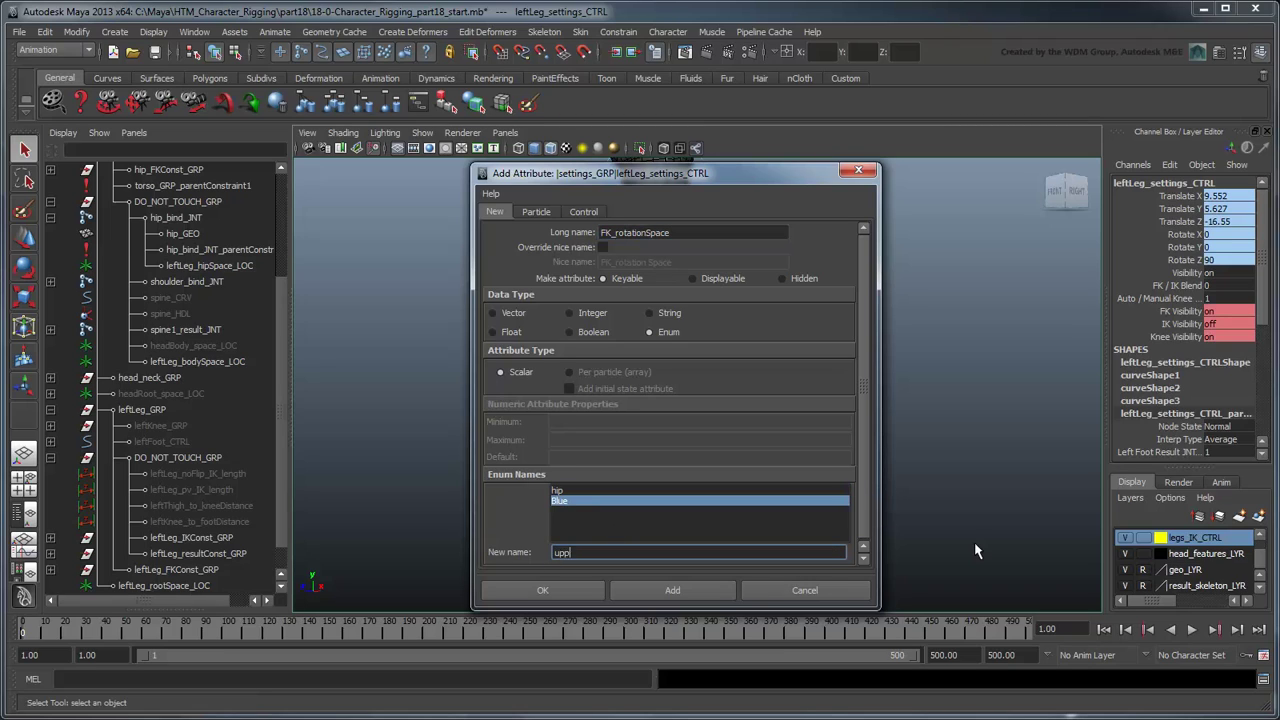
{"action": "type", "text": "erBody"}
{"action": "key", "text": "Return"}
{"action": "left_click", "coordinate": [553, 553]}
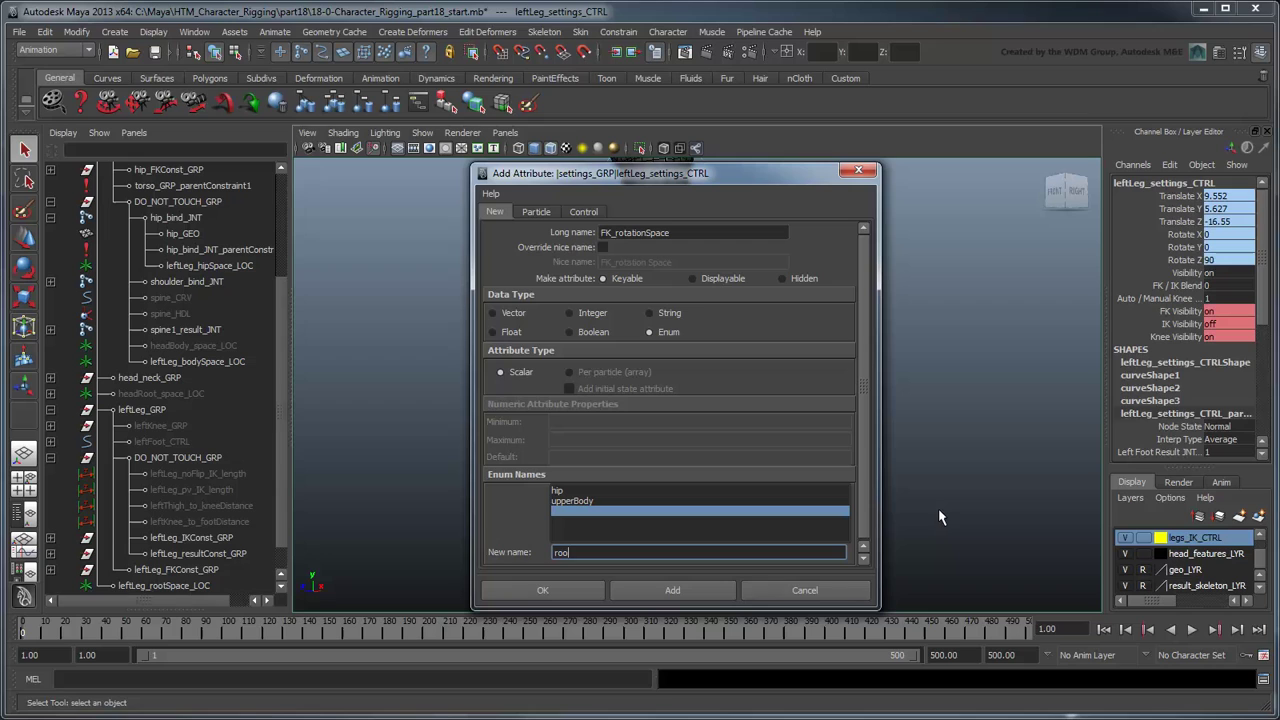
{"action": "left_click", "coordinate": [575, 590]}
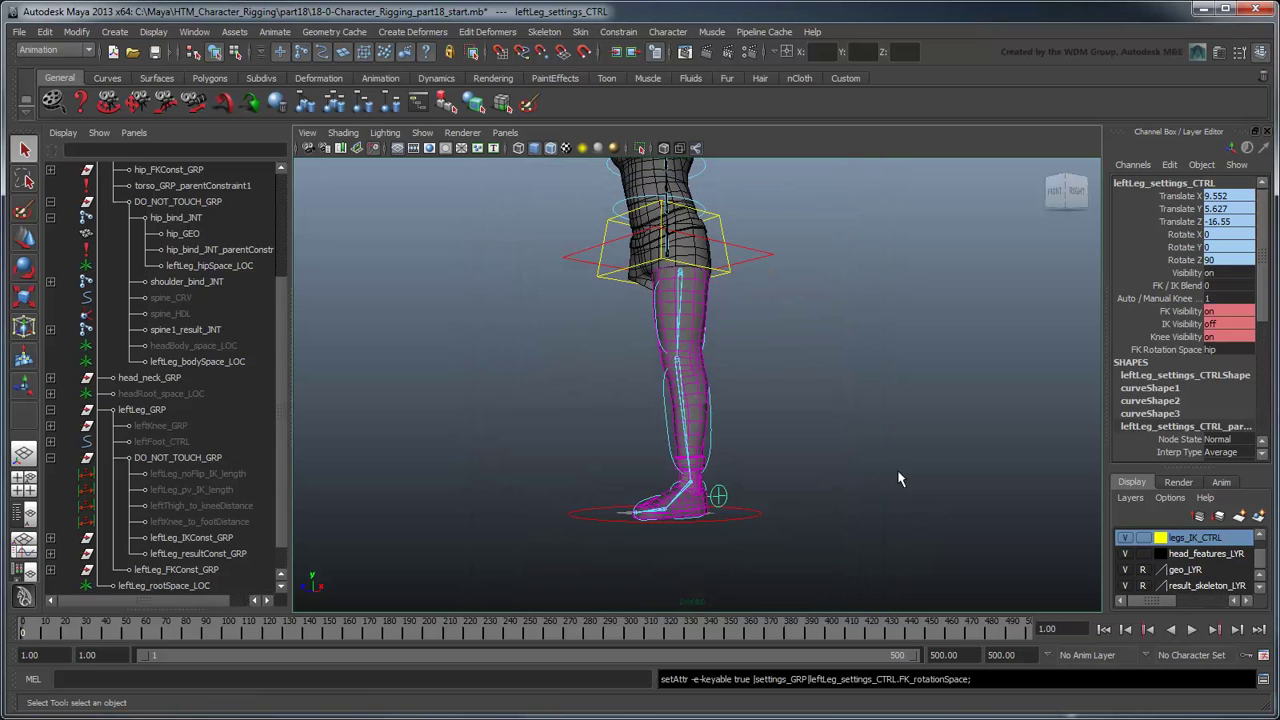
Open Set Driven Key and load both leg orient constraints as driven objects
{"action": "left_click", "coordinate": [274, 31]}
{"action": "mouse_move", "coordinate": [304, 101]}
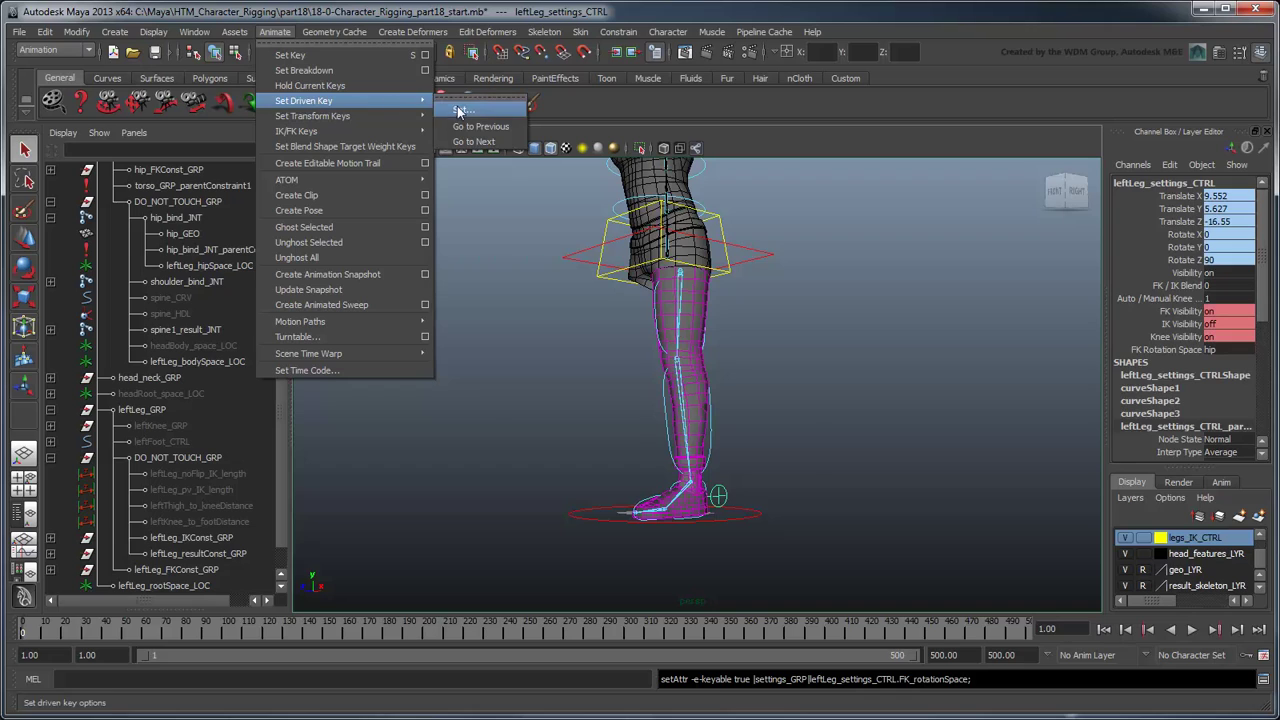
{"action": "left_click", "coordinate": [483, 110]}
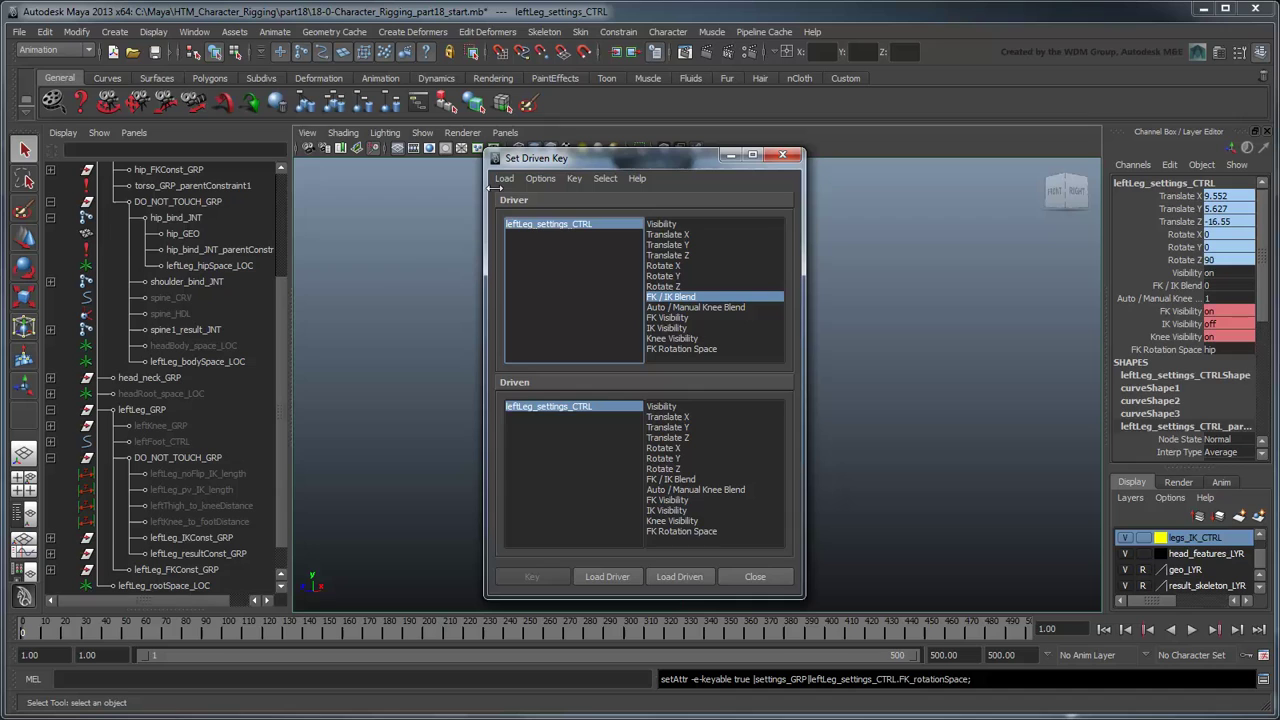
{"action": "left_click", "coordinate": [50, 569]}
{"action": "scroll", "coordinate": [72, 560], "scroll_direction": "down", "scroll_amount": 2}
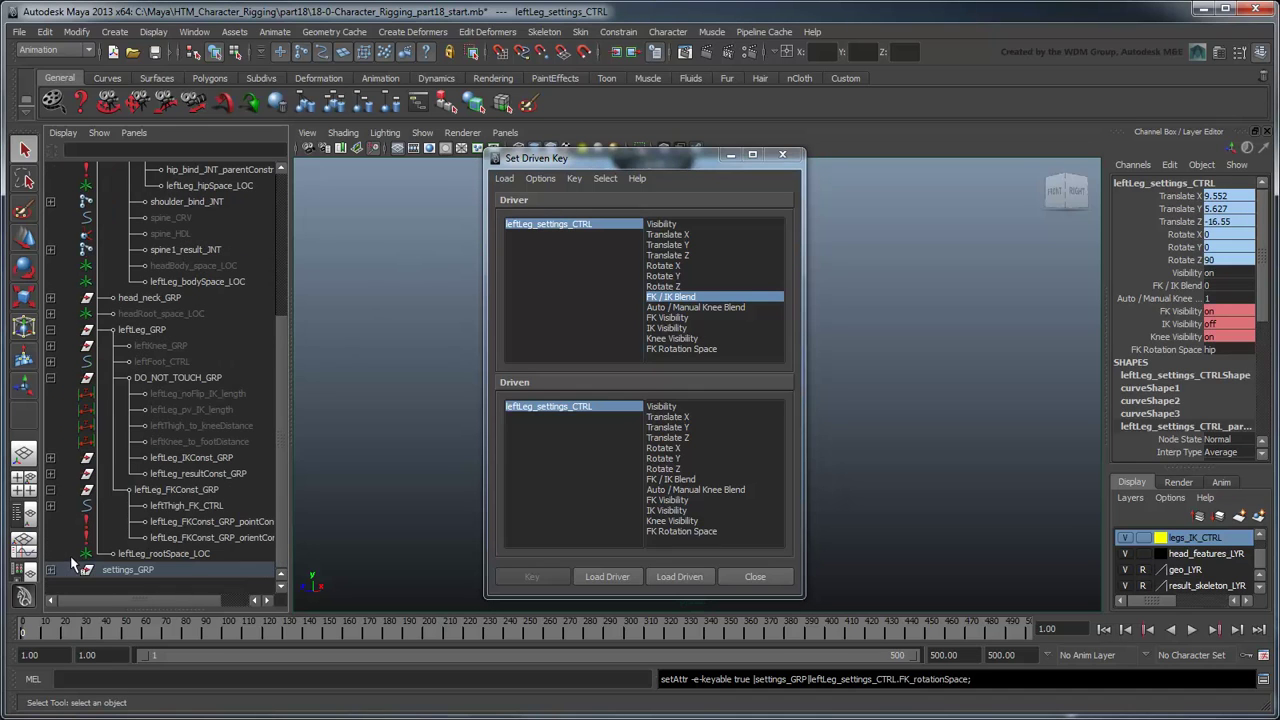
{"action": "left_click", "coordinate": [157, 538]}
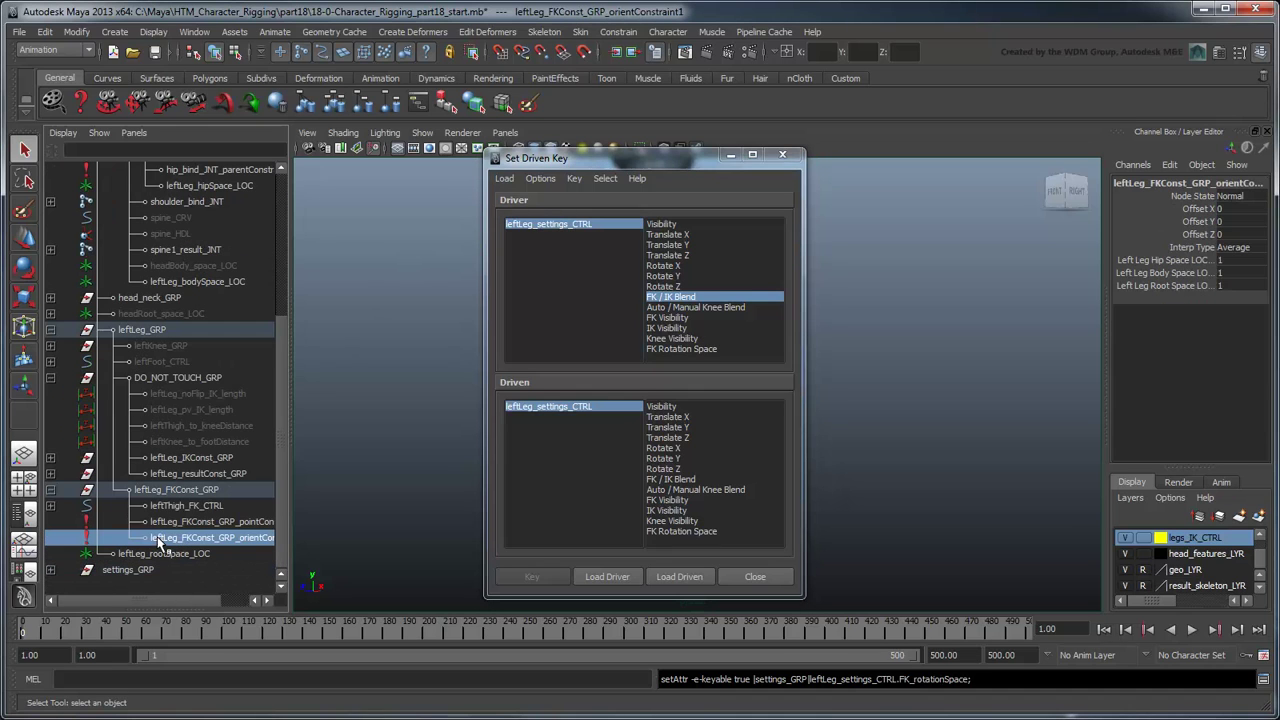
{"action": "left_click", "coordinate": [50, 473]}
{"action": "scroll", "coordinate": [56, 482], "scroll_direction": "down", "scroll_amount": 1}
{"action": "left_click", "coordinate": [204, 474], "text": "ctrl"}
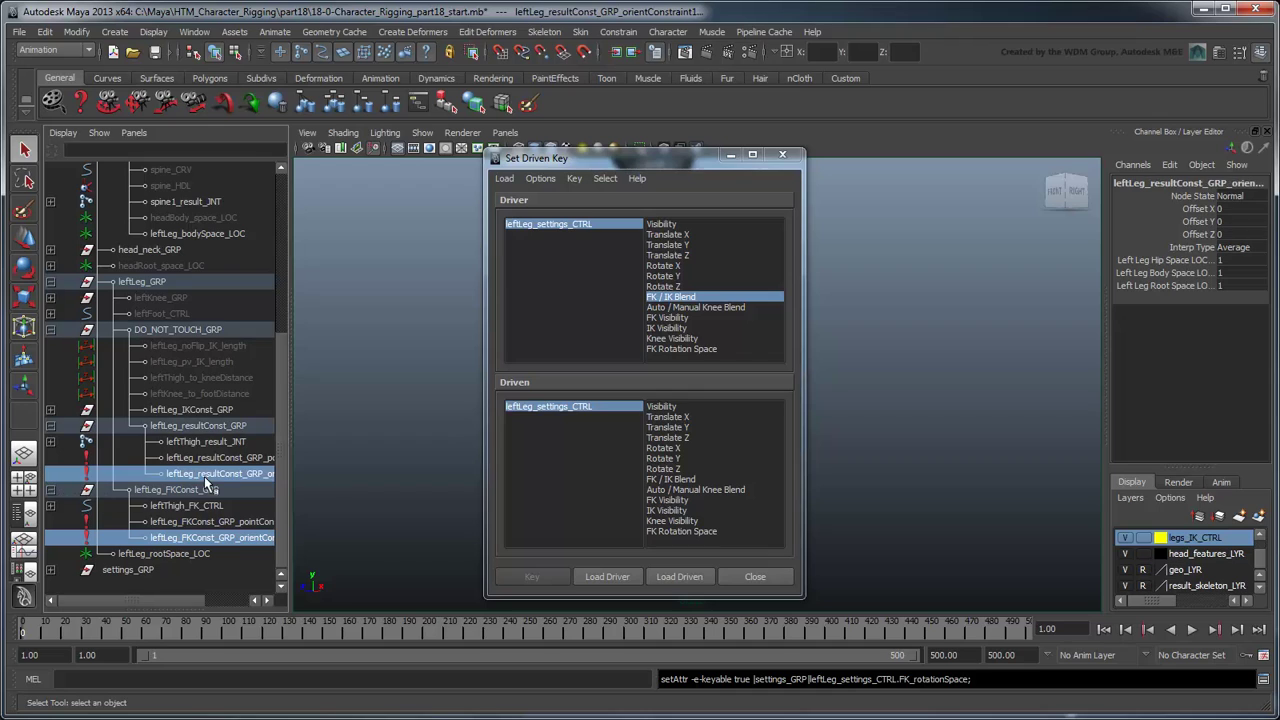
{"action": "left_click", "coordinate": [679, 576]}
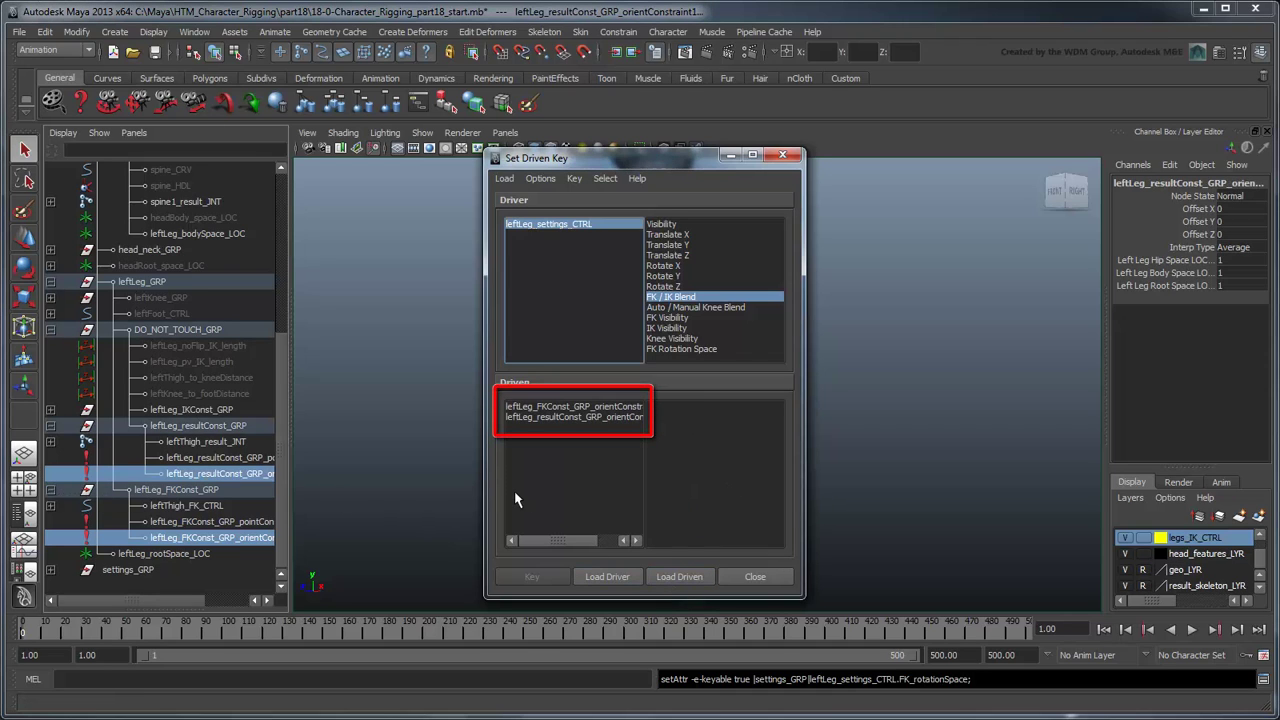
Key the three space-locator weights against FK Rotation Space set to hip
{"action": "left_click", "coordinate": [590, 407]}
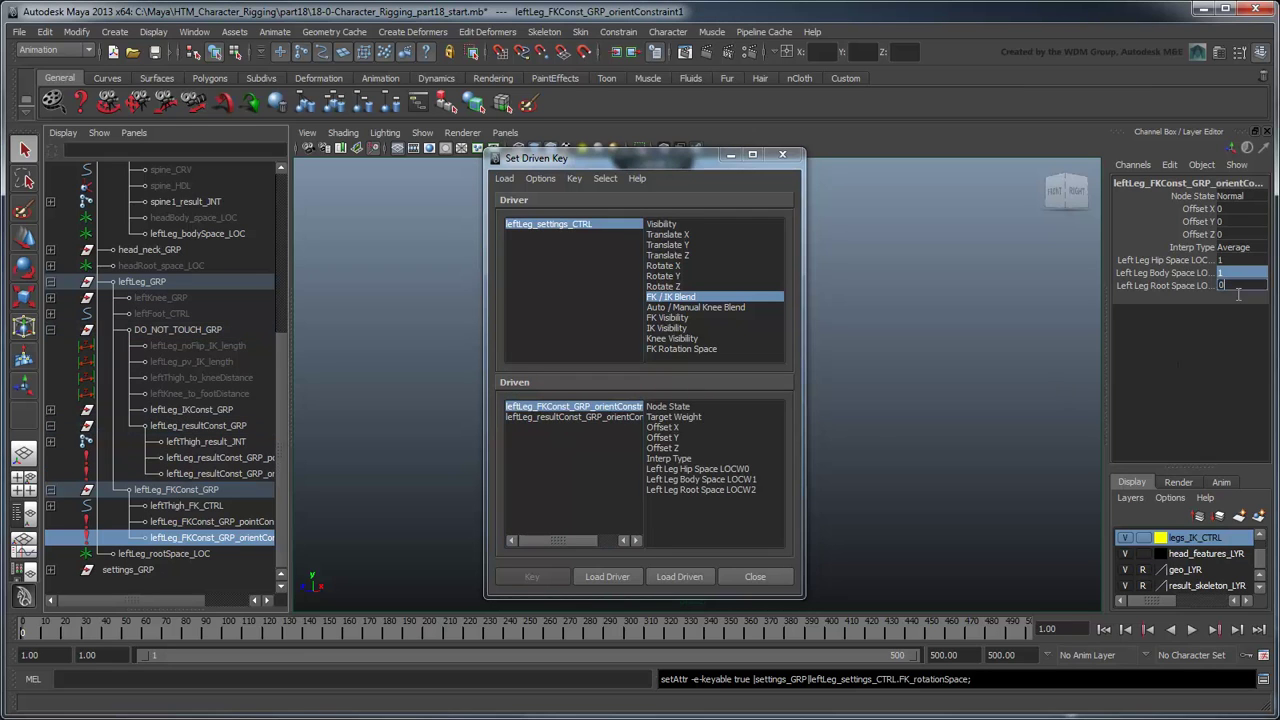
{"action": "left_click", "coordinate": [585, 417]}
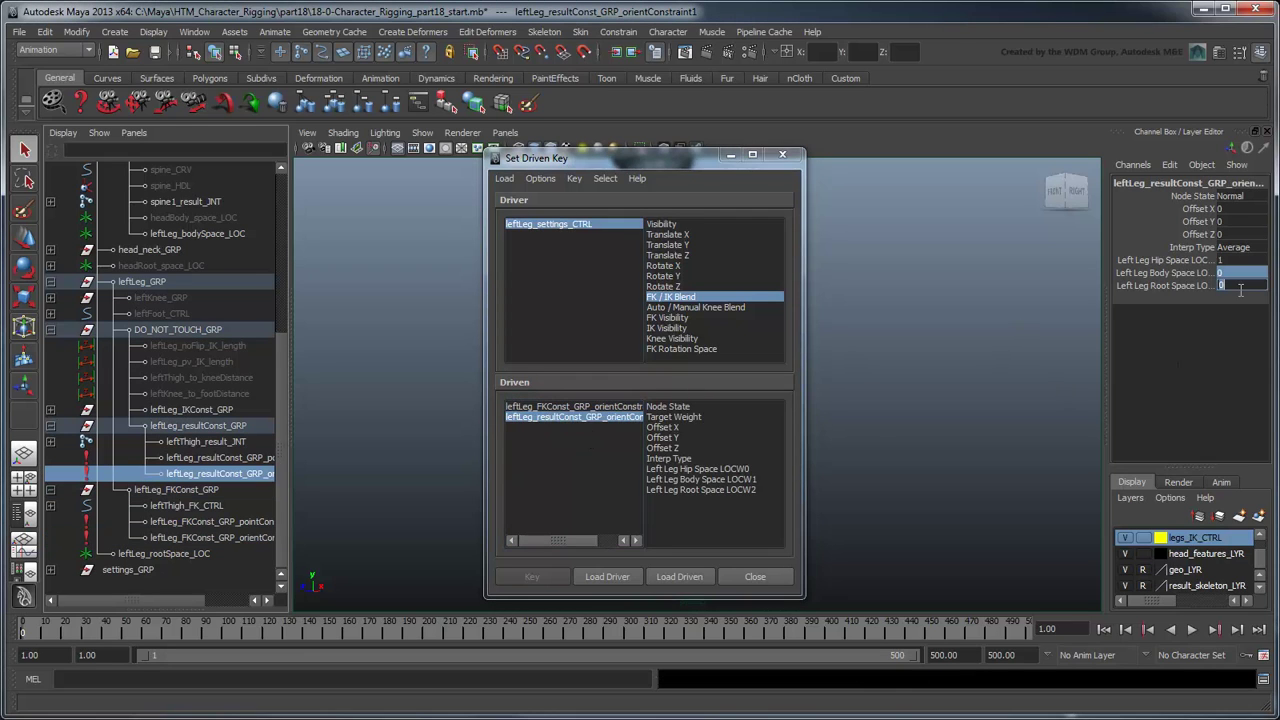
{"action": "left_click", "coordinate": [592, 409], "text": "ctrl"}
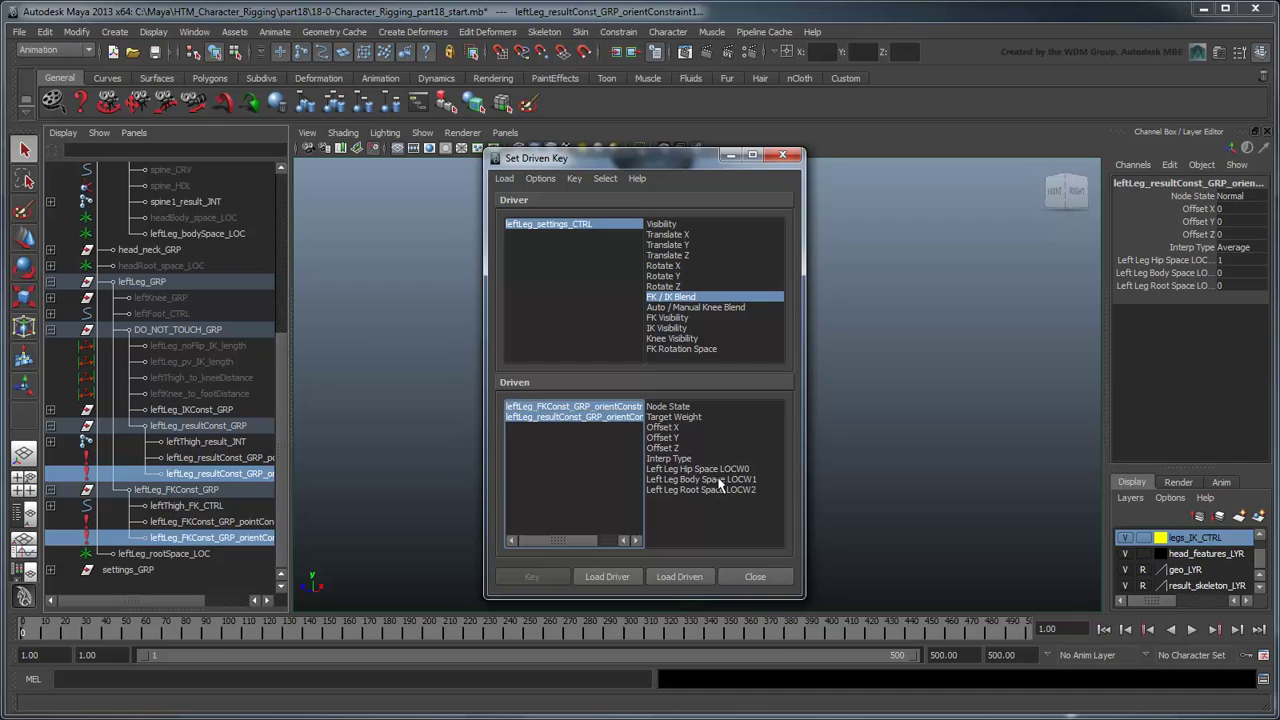
{"action": "left_click_drag", "start_coordinate": [705, 469], "coordinate": [719, 491]}
{"action": "left_click", "coordinate": [716, 350]}
{"action": "left_click", "coordinate": [556, 578]}
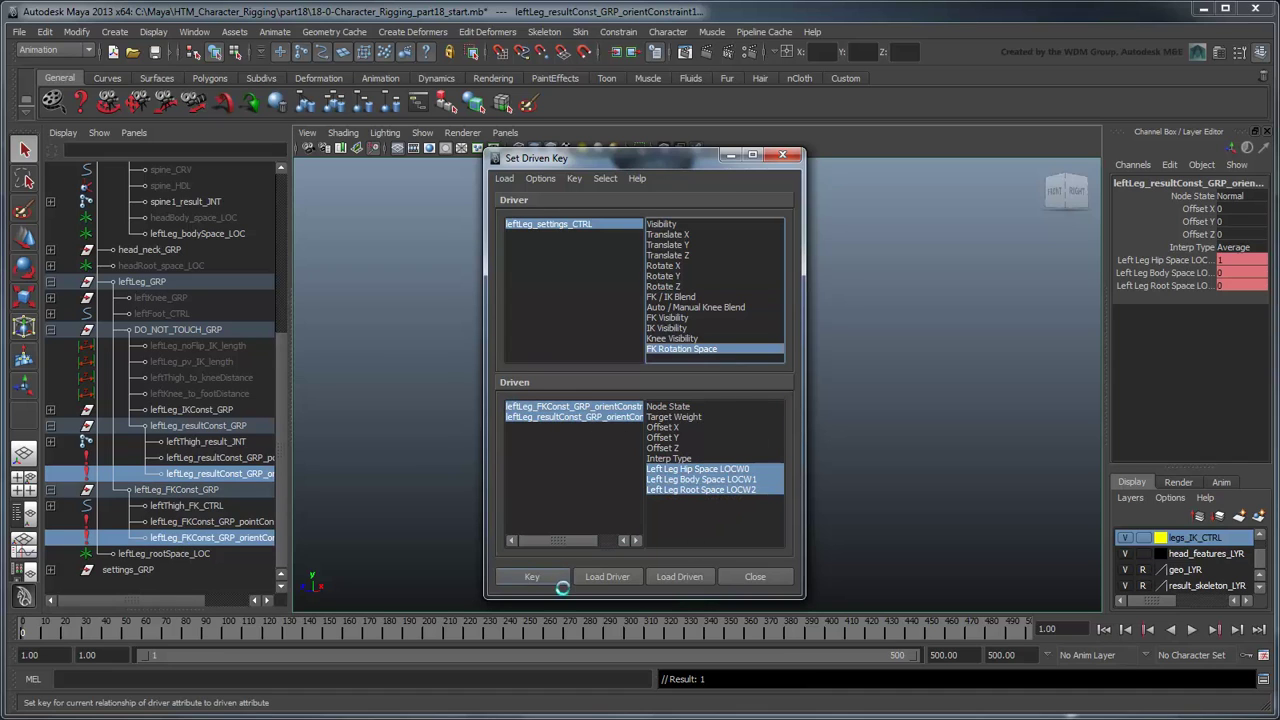
With FK Rotation Space on upperBody, key the weights with Body Space at 1
{"action": "left_click", "coordinate": [577, 231]}
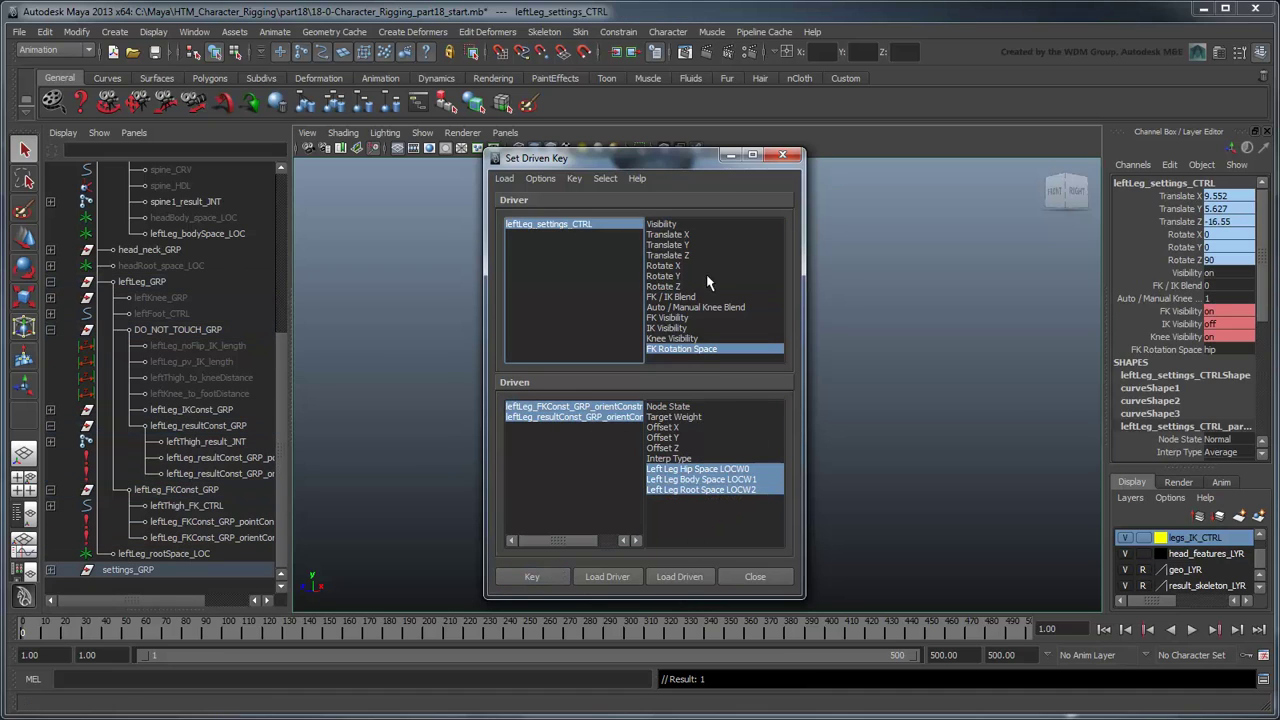
{"action": "left_click", "coordinate": [1228, 350]}
{"action": "left_click", "coordinate": [1225, 388]}
{"action": "left_click", "coordinate": [598, 407]}
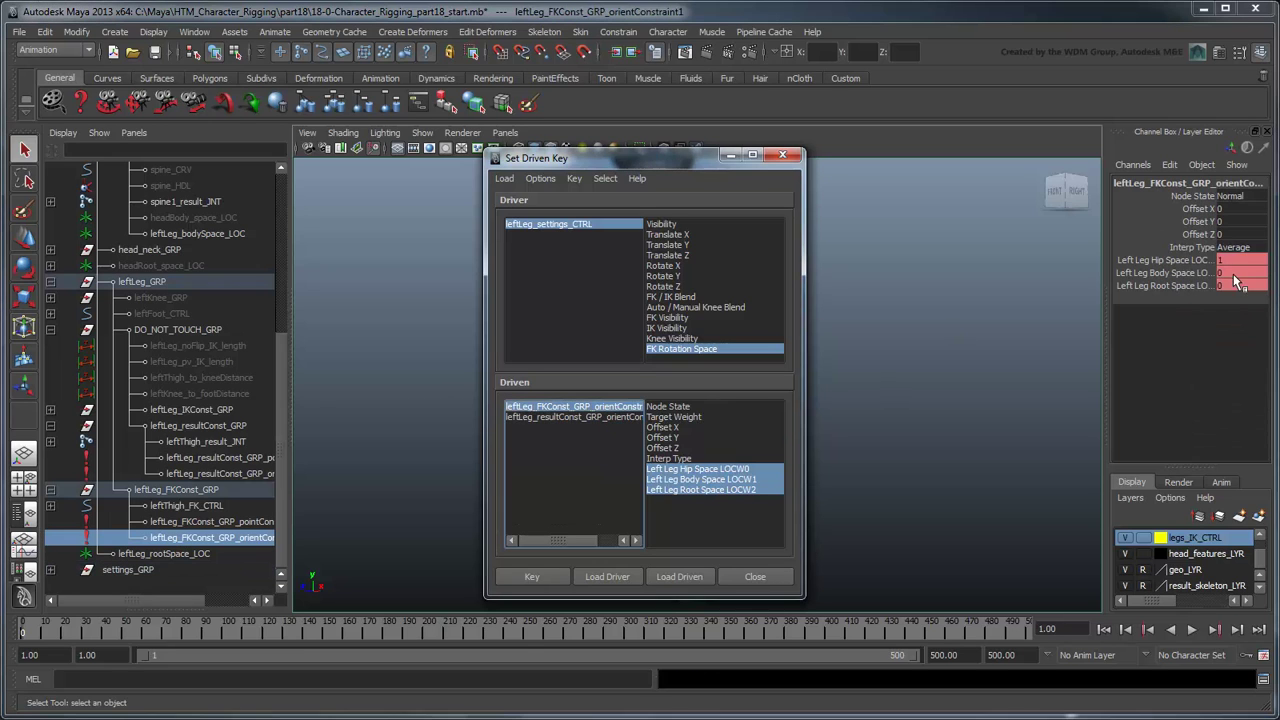
{"action": "left_click", "coordinate": [636, 418]}
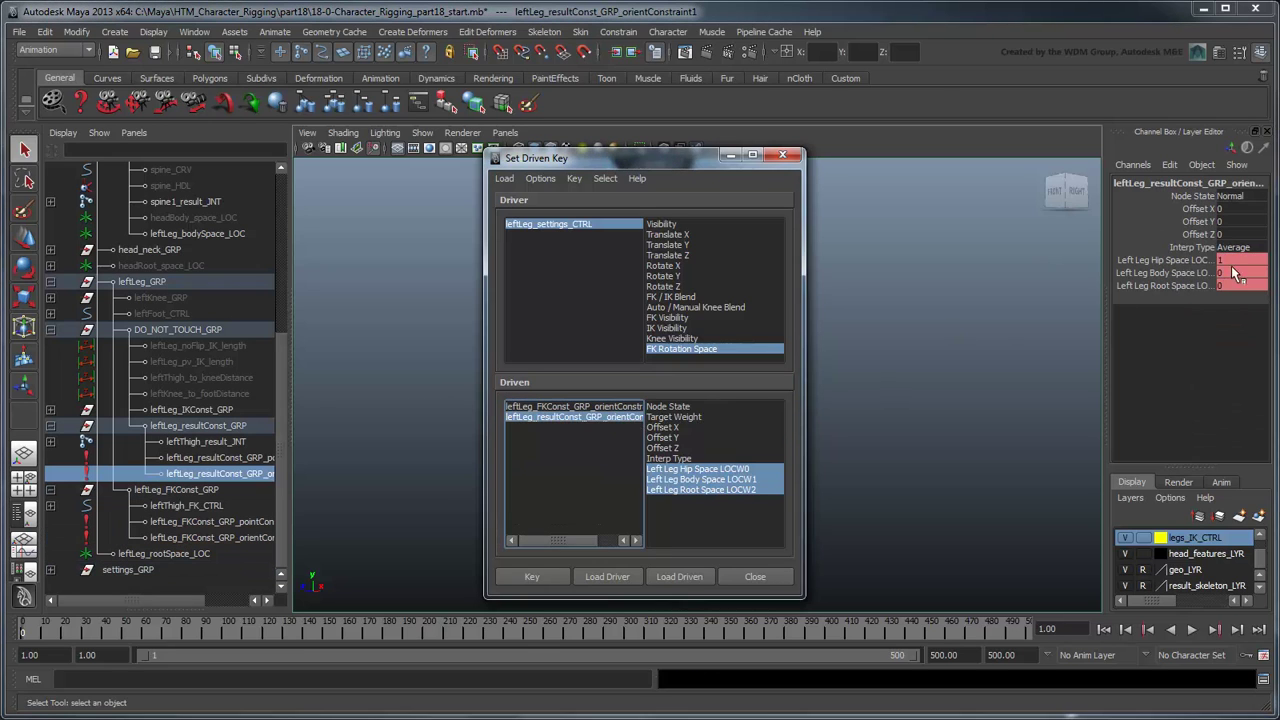
{"action": "type", "text": "0"}
{"action": "left_click", "coordinate": [1238, 275]}
{"action": "type", "text": "1"}
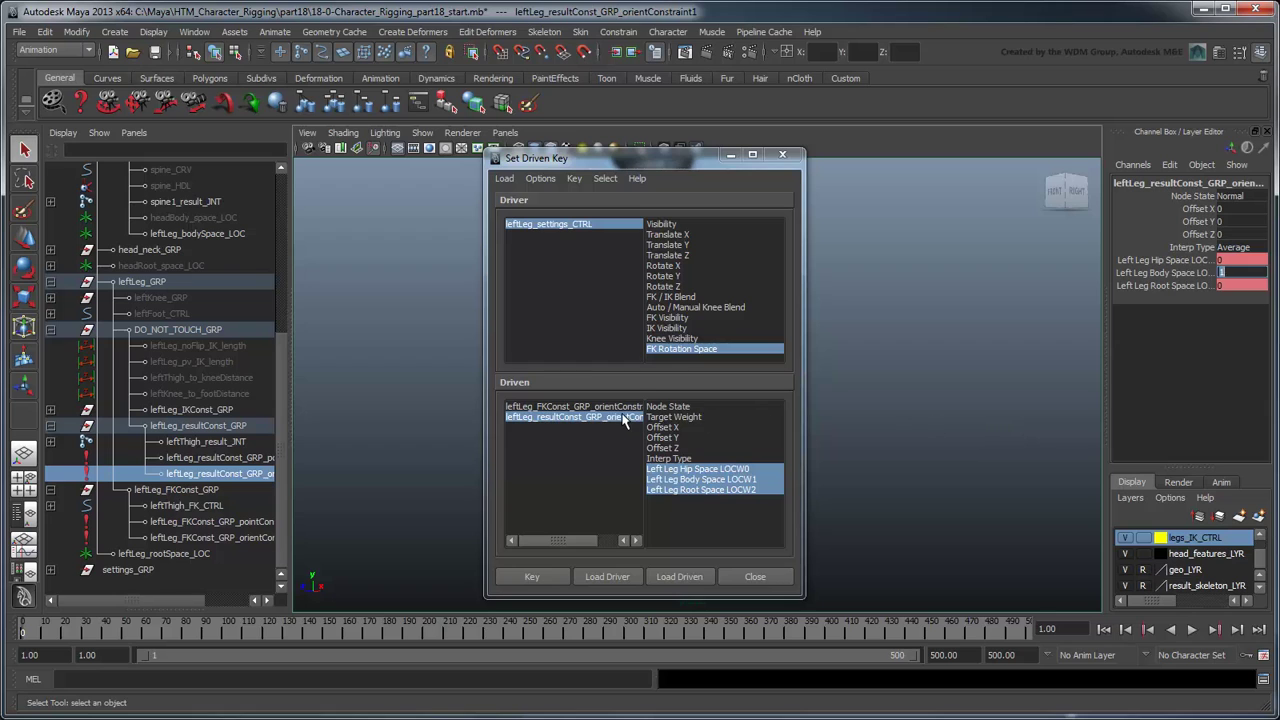
{"action": "left_click", "coordinate": [612, 408], "text": "ctrl"}
{"action": "left_click", "coordinate": [545, 577]}
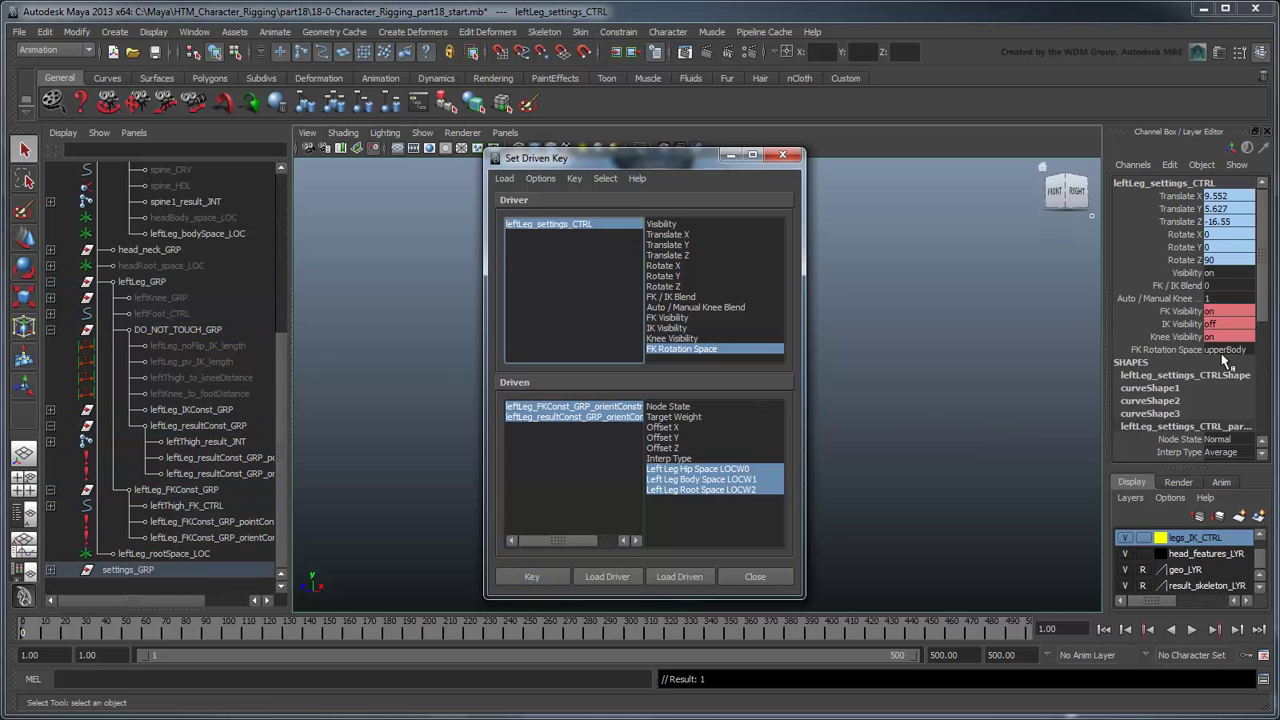
Key the root option with Body Space weight 0 and Root Space 1, then close
{"action": "left_click", "coordinate": [632, 410]}
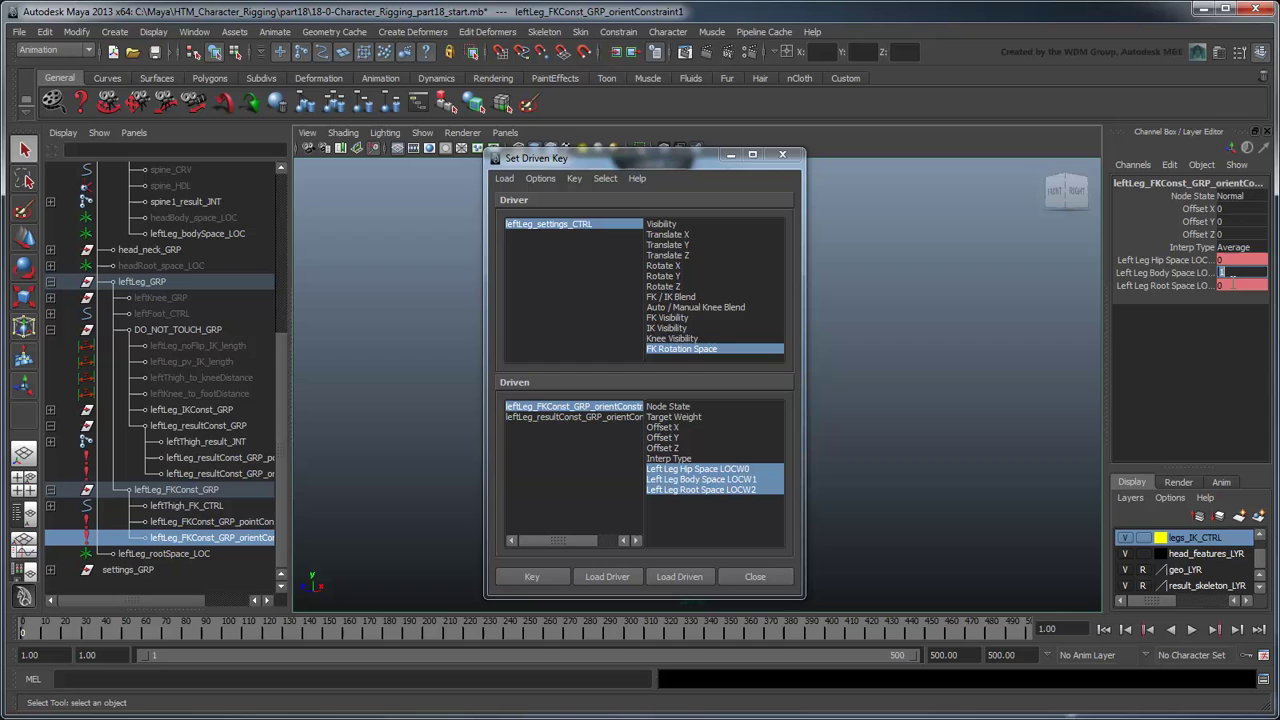
{"action": "left_click", "coordinate": [636, 417]}
{"action": "left_click", "coordinate": [1240, 273]}
{"action": "type", "text": "0"}
{"action": "key", "text": "Tab"}
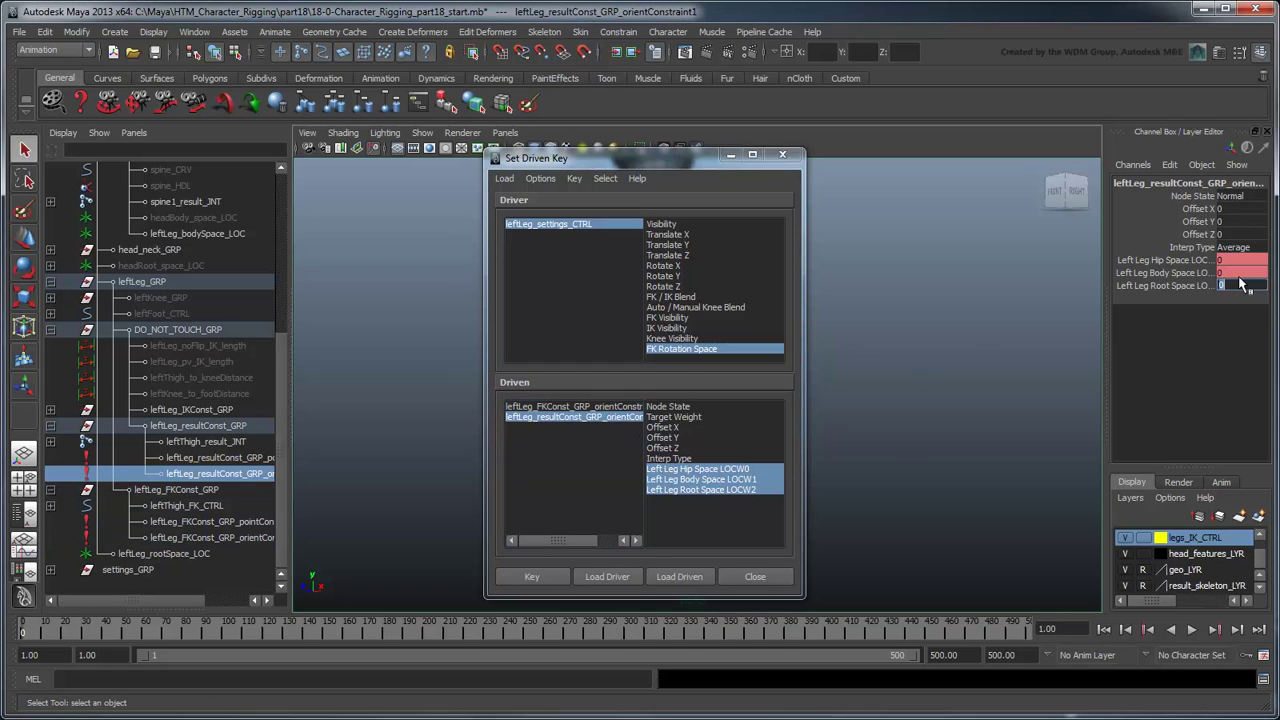
{"action": "type", "text": "1"}
{"action": "left_click", "coordinate": [531, 577]}
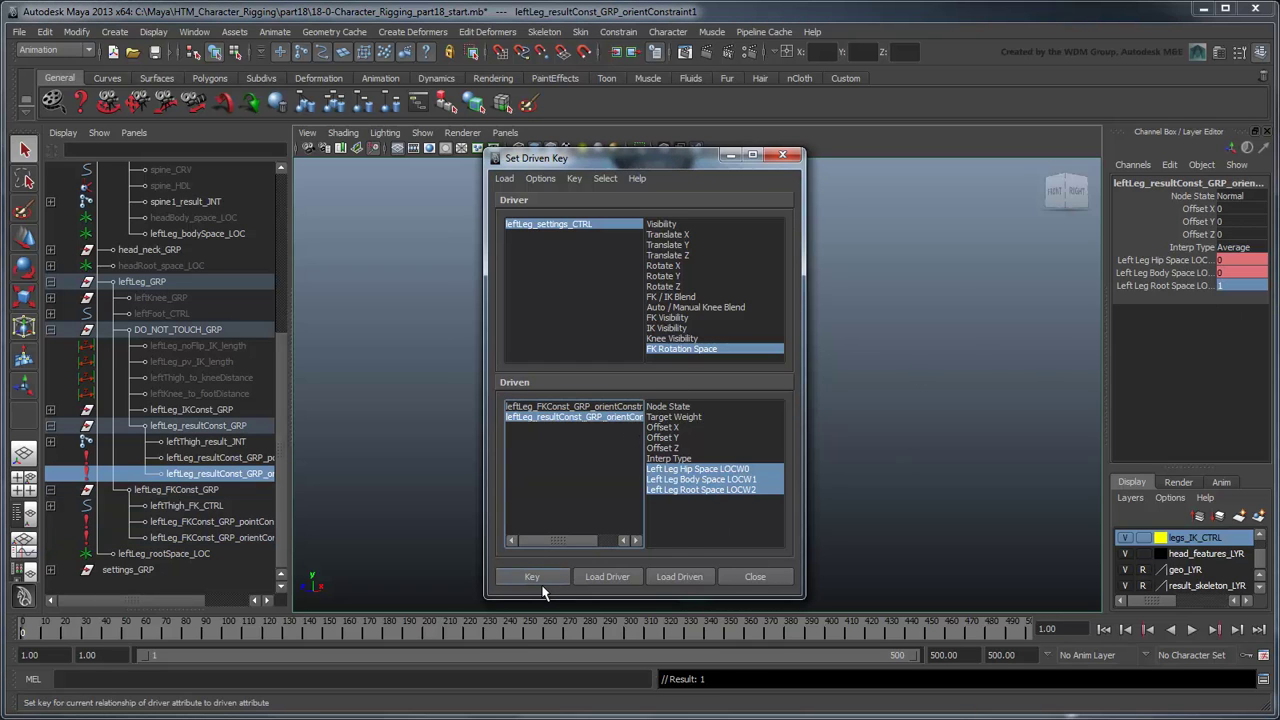
{"action": "left_click", "coordinate": [757, 577]}
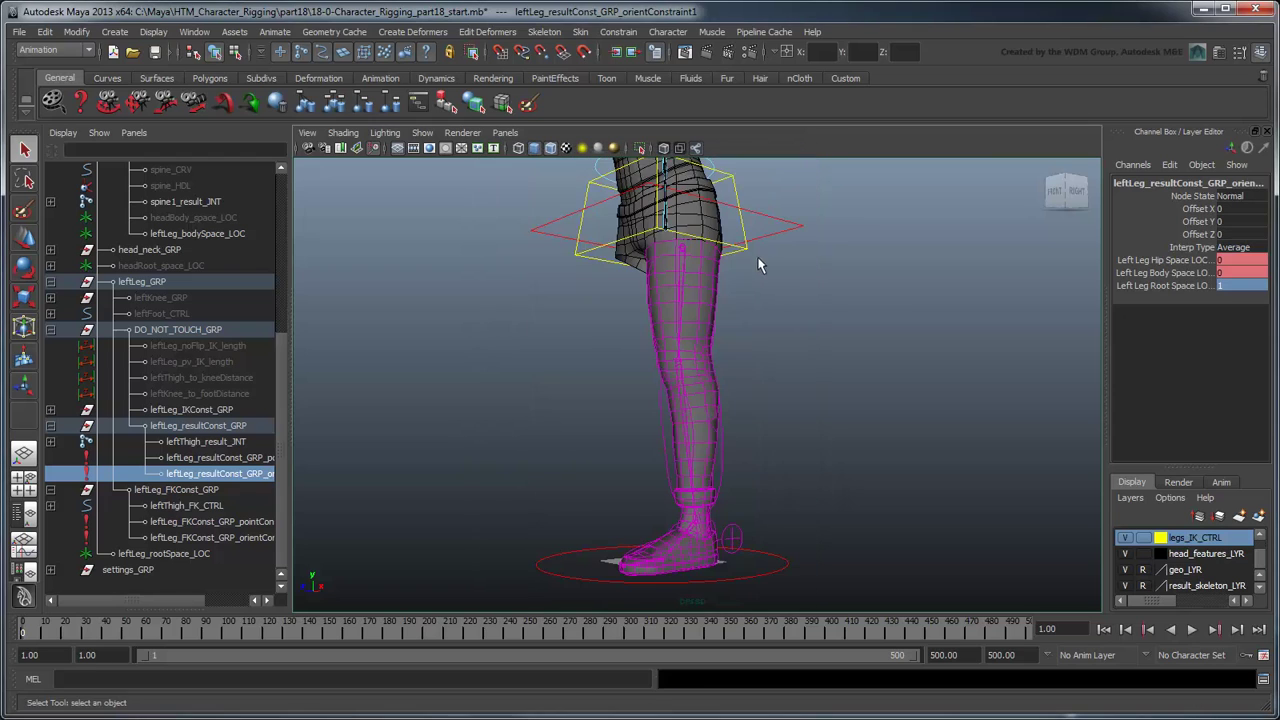
Test-rotate the root and body controls, undoing each rotation
{"action": "left_click", "coordinate": [683, 220]}
{"action": "key", "text": "e"}
{"action": "left_click", "coordinate": [757, 582]}
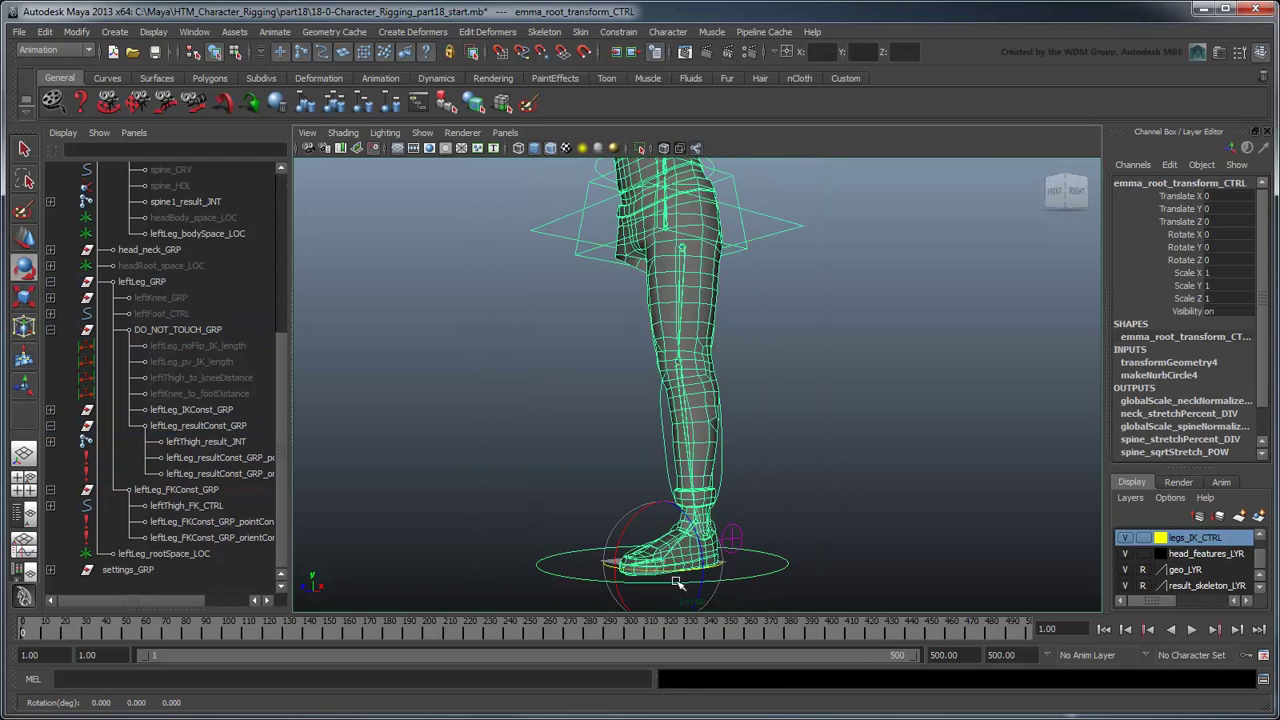
{"action": "left_click_drag", "start_coordinate": [757, 582], "coordinate": [743, 577]}
{"action": "key", "text": "ctrl+z"}
{"action": "key", "text": "q"}
{"action": "left_click", "coordinate": [750, 543]}
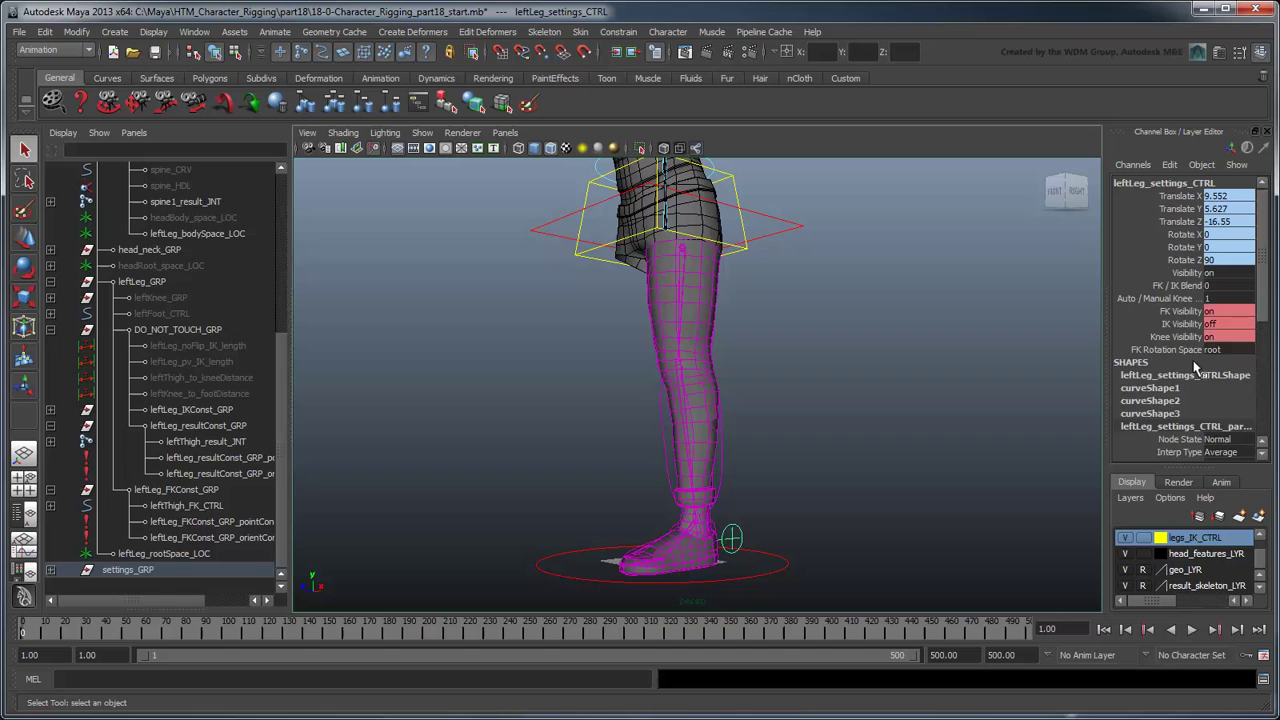
{"action": "left_click", "coordinate": [679, 221]}
{"action": "key", "text": "e"}
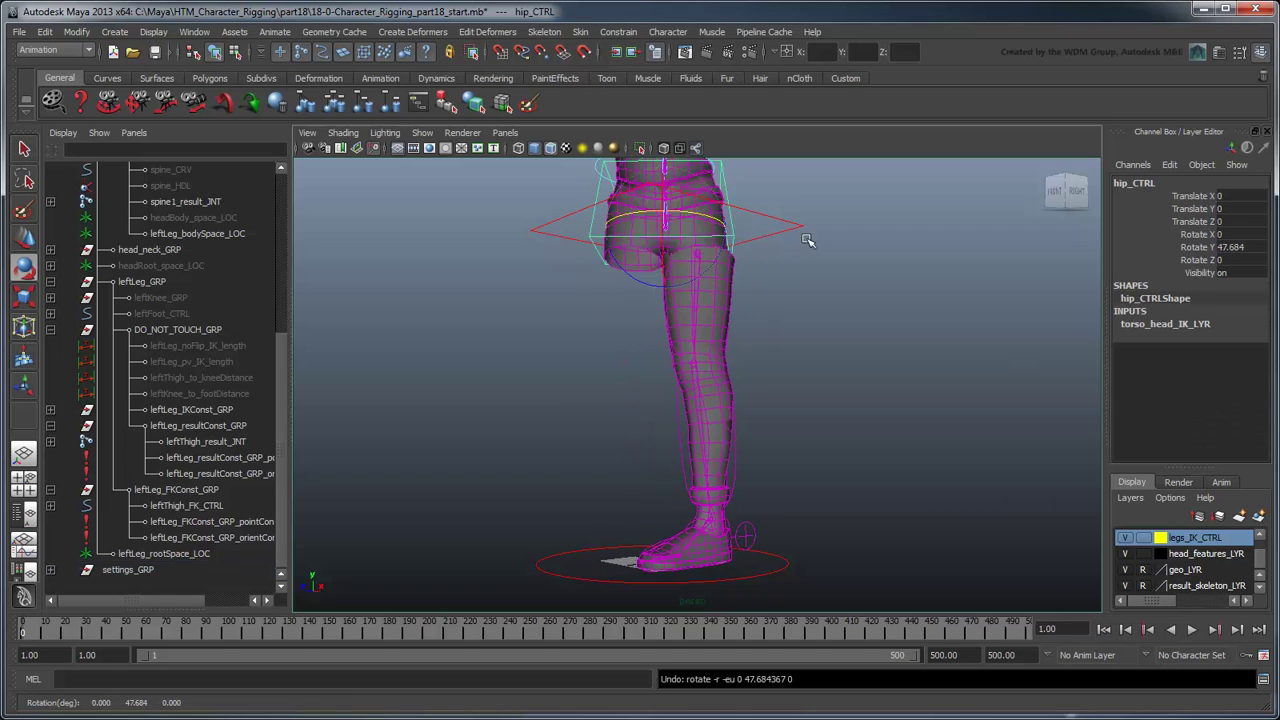
{"action": "left_click_drag", "start_coordinate": [690, 221], "coordinate": [679, 221]}
{"action": "key", "text": "ctrl+z"}
{"action": "key", "text": "q"}
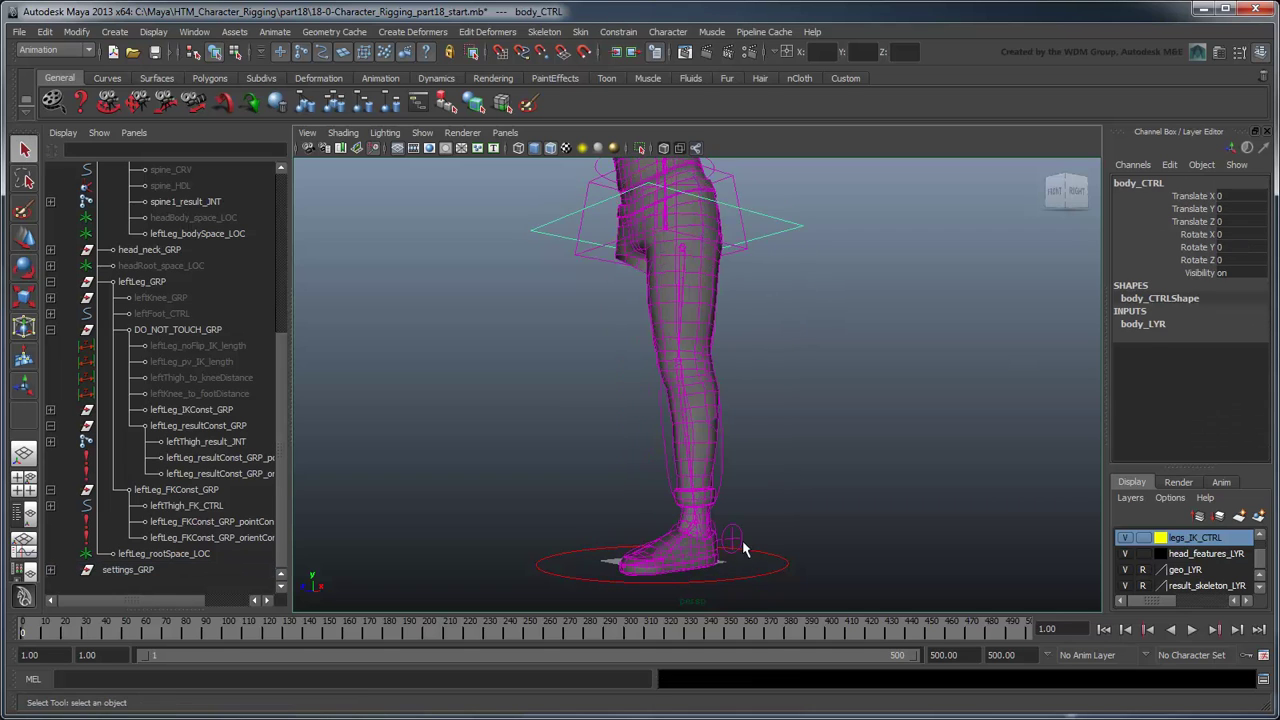
Set FK Rotation Space to hip and rotate the hips about 78 degrees in Y
{"action": "left_click", "coordinate": [731, 539]}
{"action": "left_click", "coordinate": [1230, 350]}
{"action": "left_click", "coordinate": [751, 251]}
{"action": "key", "text": "e"}
{"action": "left_click_drag", "start_coordinate": [677, 220], "coordinate": [702, 223]}
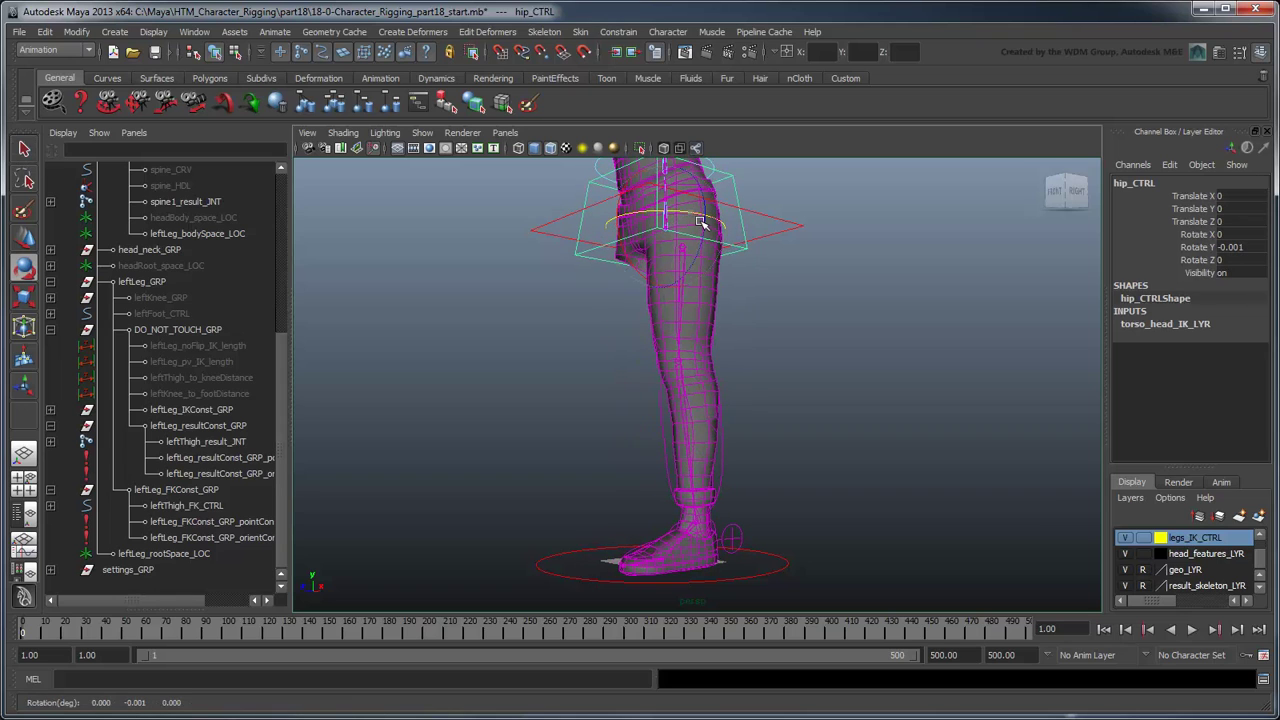
{"action": "left_click_drag", "start_coordinate": [702, 223], "coordinate": [670, 247]}
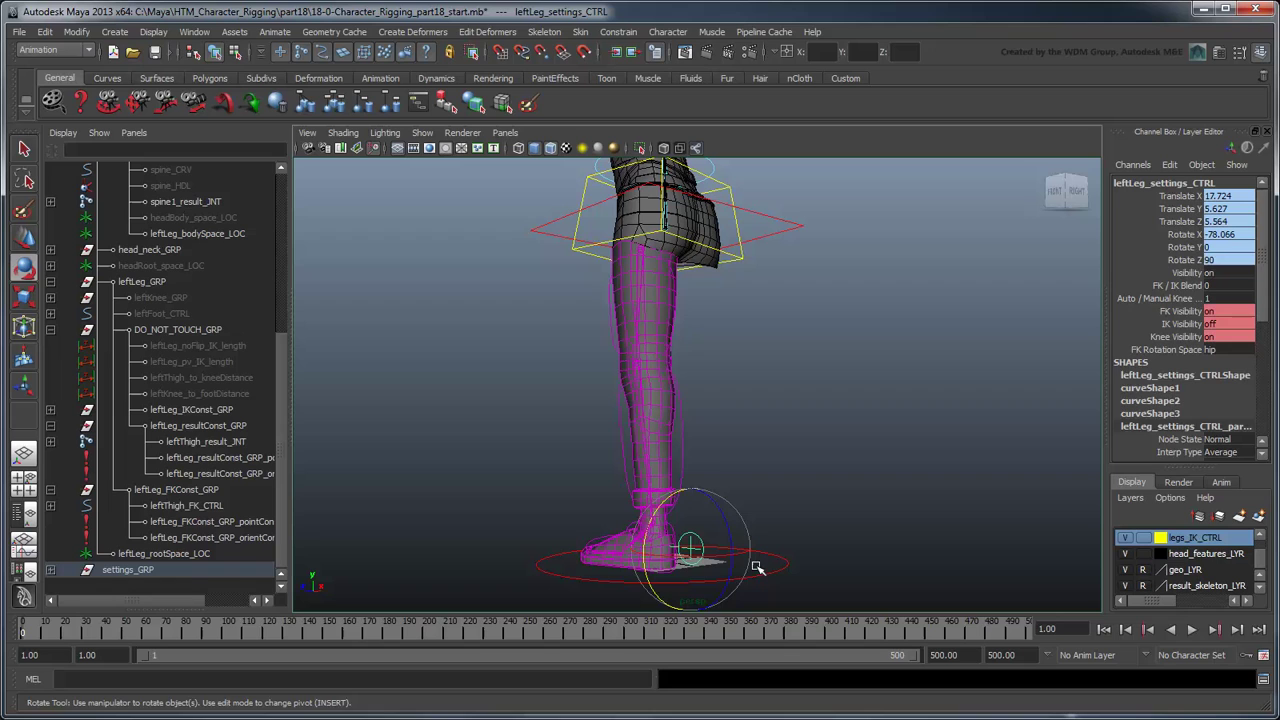
{"action": "key", "text": "q"}
Switch the leg to IK with FK/IK Blend at 1 and inspect the leg
{"action": "left_click", "coordinate": [1185, 286]}
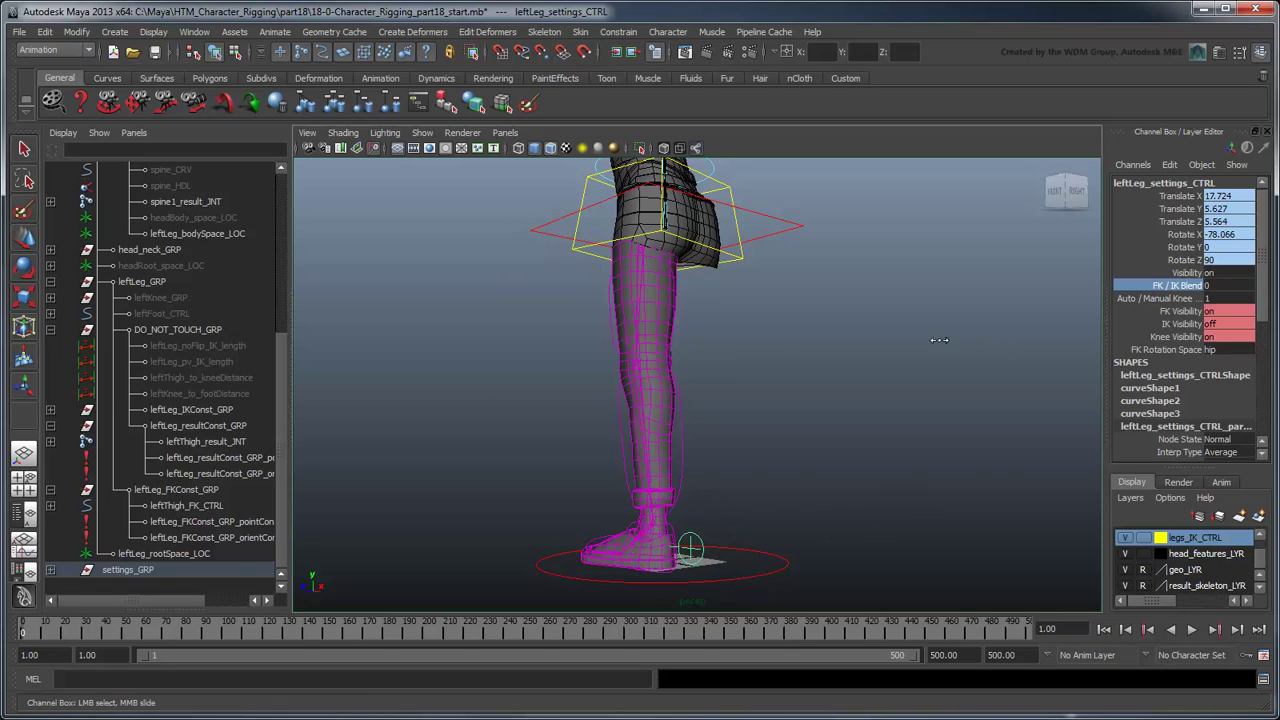
{"action": "middle_click_drag", "start_coordinate": [939, 340], "coordinate": [1049, 393]}
{"action": "left_click_drag", "start_coordinate": [968, 412], "coordinate": [971, 346], "text": "alt"}
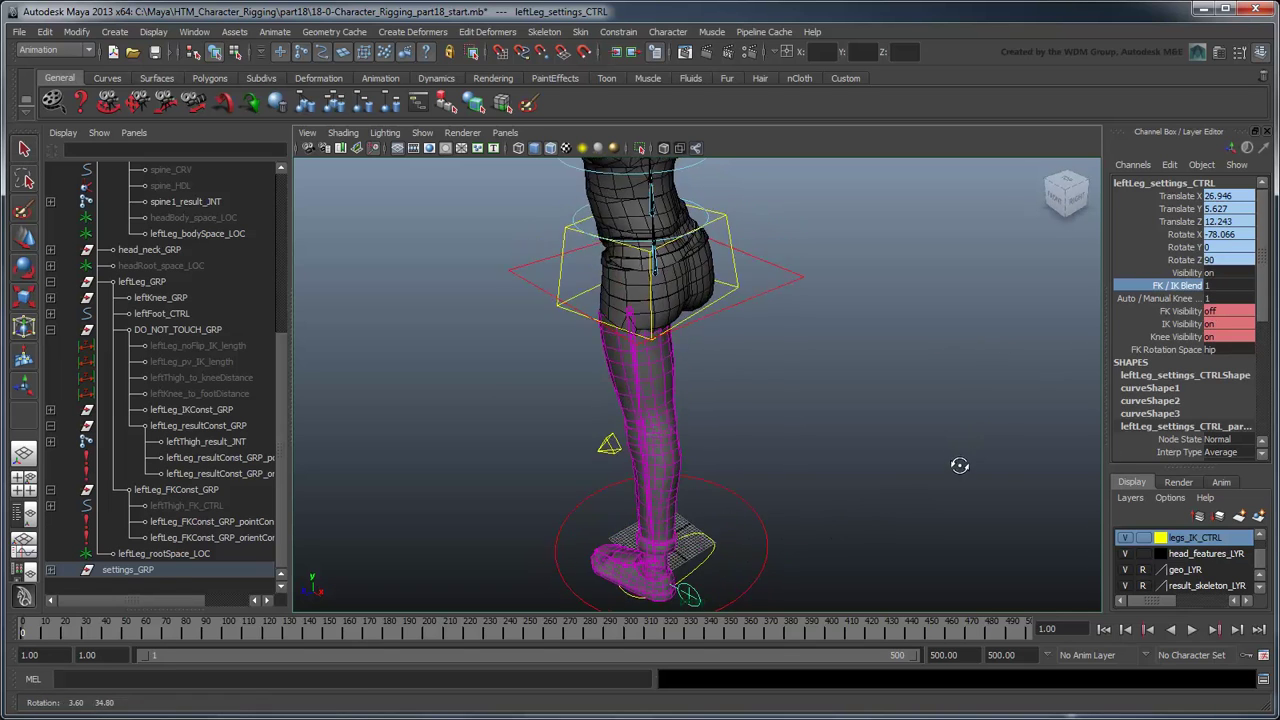
{"action": "scroll", "coordinate": [960, 380], "scroll_direction": "up", "scroll_amount": 3}
{"action": "left_click_drag", "start_coordinate": [935, 402], "coordinate": [1008, 466], "text": "alt"}
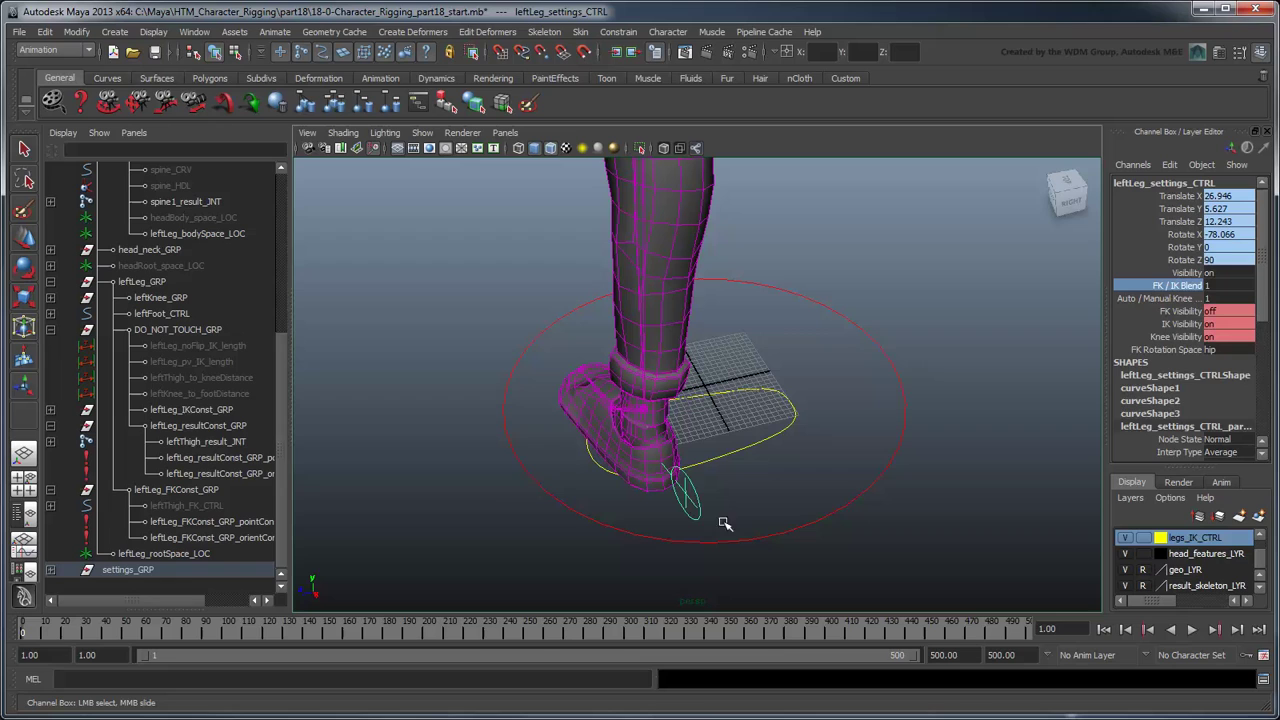
Graph leftLeg_resultConst_GRP's connections in the Node Editor
{"action": "left_click", "coordinate": [238, 426]}
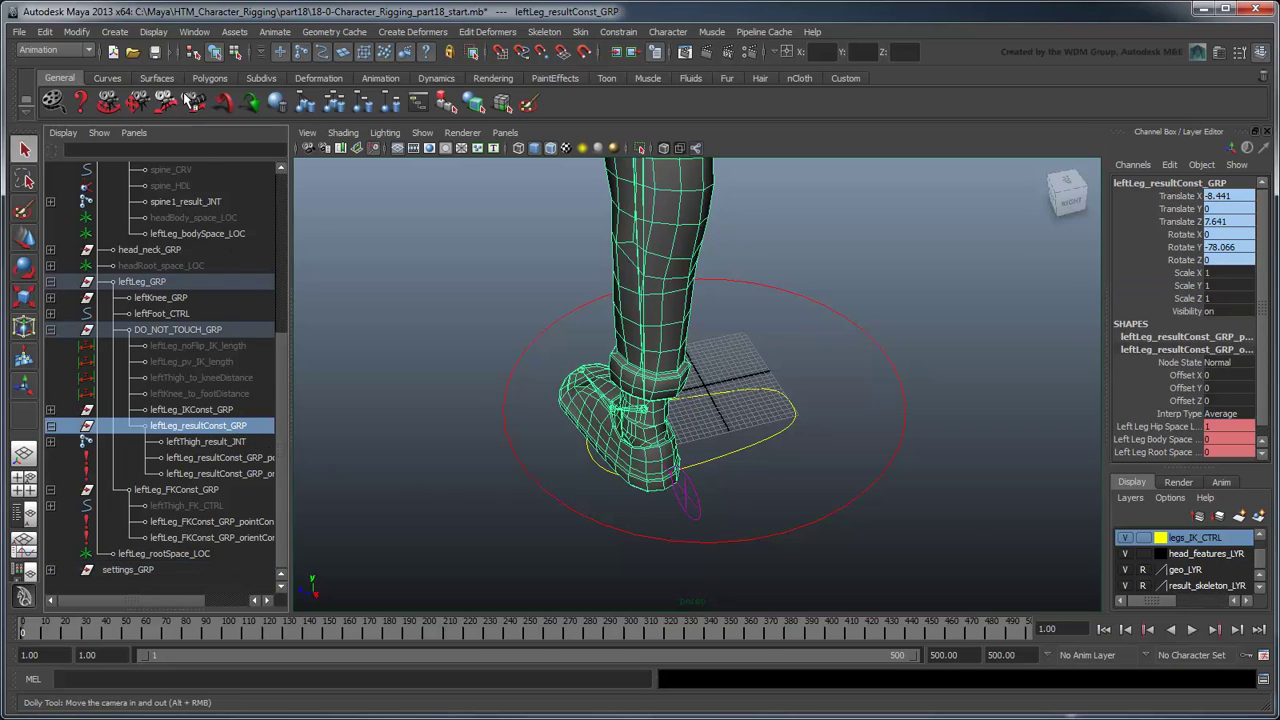
{"action": "left_click", "coordinate": [194, 32]}
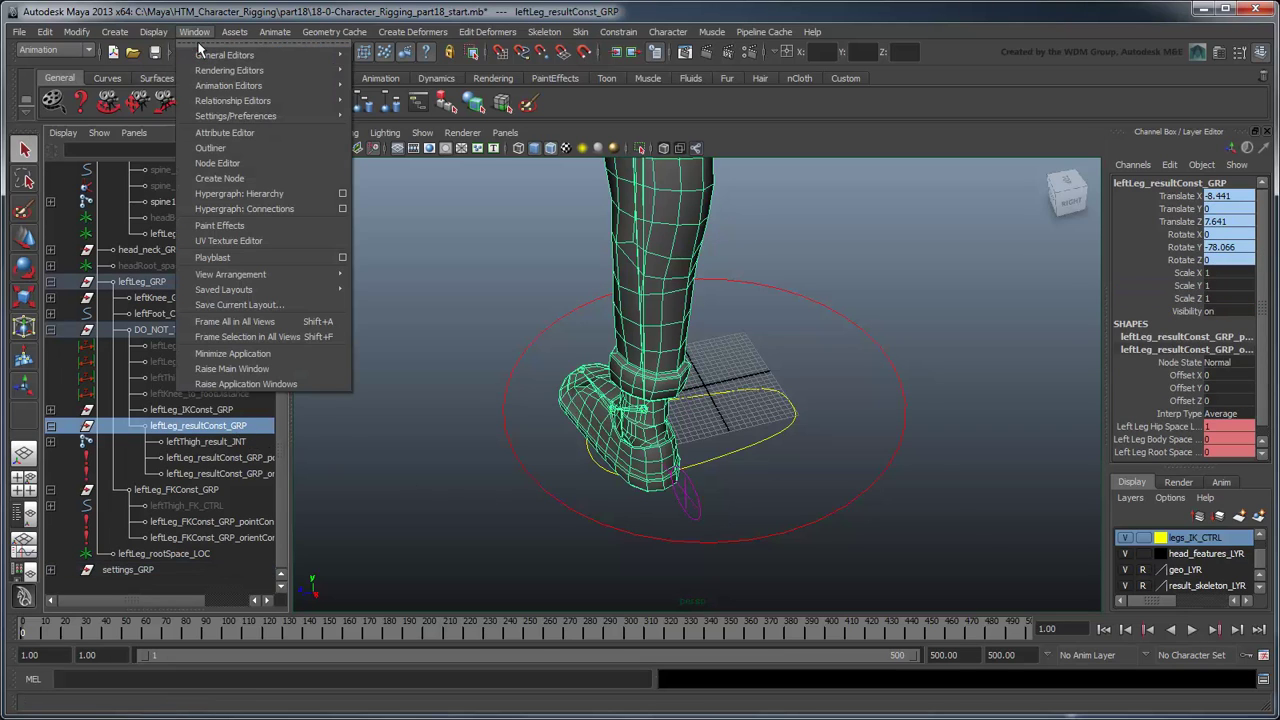
{"action": "left_click", "coordinate": [279, 165]}
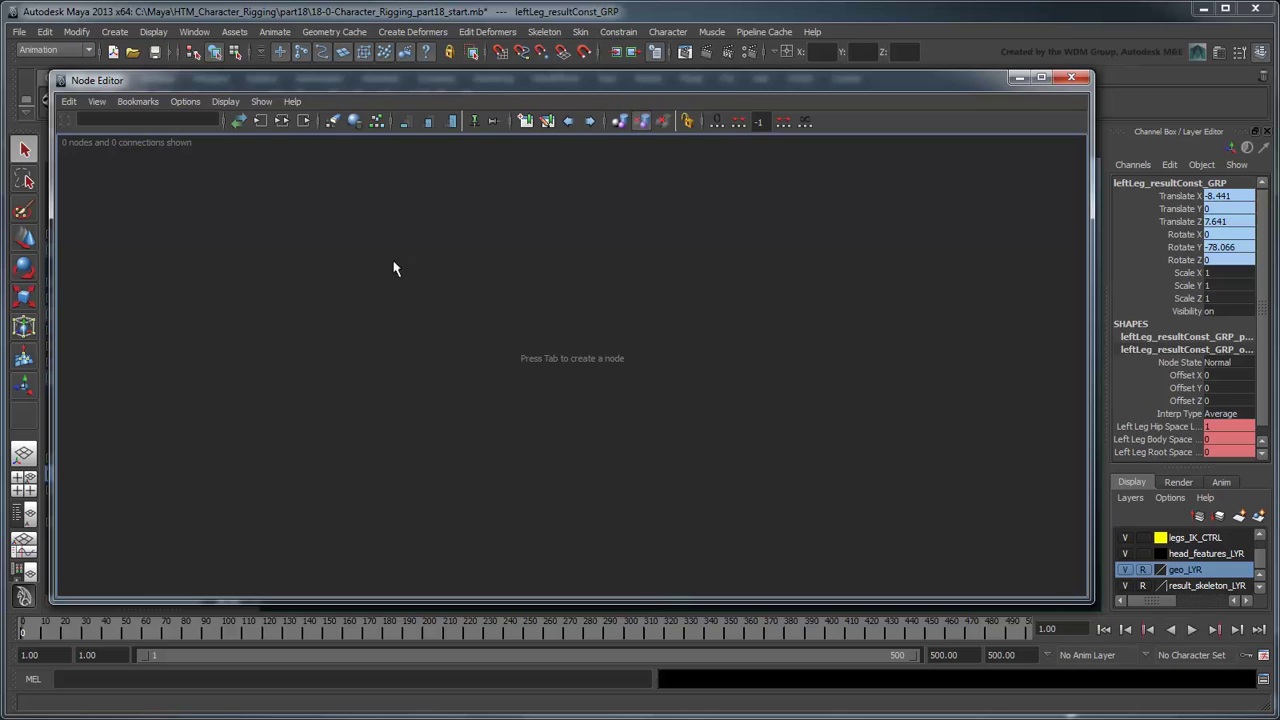
{"action": "left_click", "coordinate": [281, 121]}
{"action": "scroll", "coordinate": [740, 425], "scroll_direction": "up", "scroll_amount": 3}
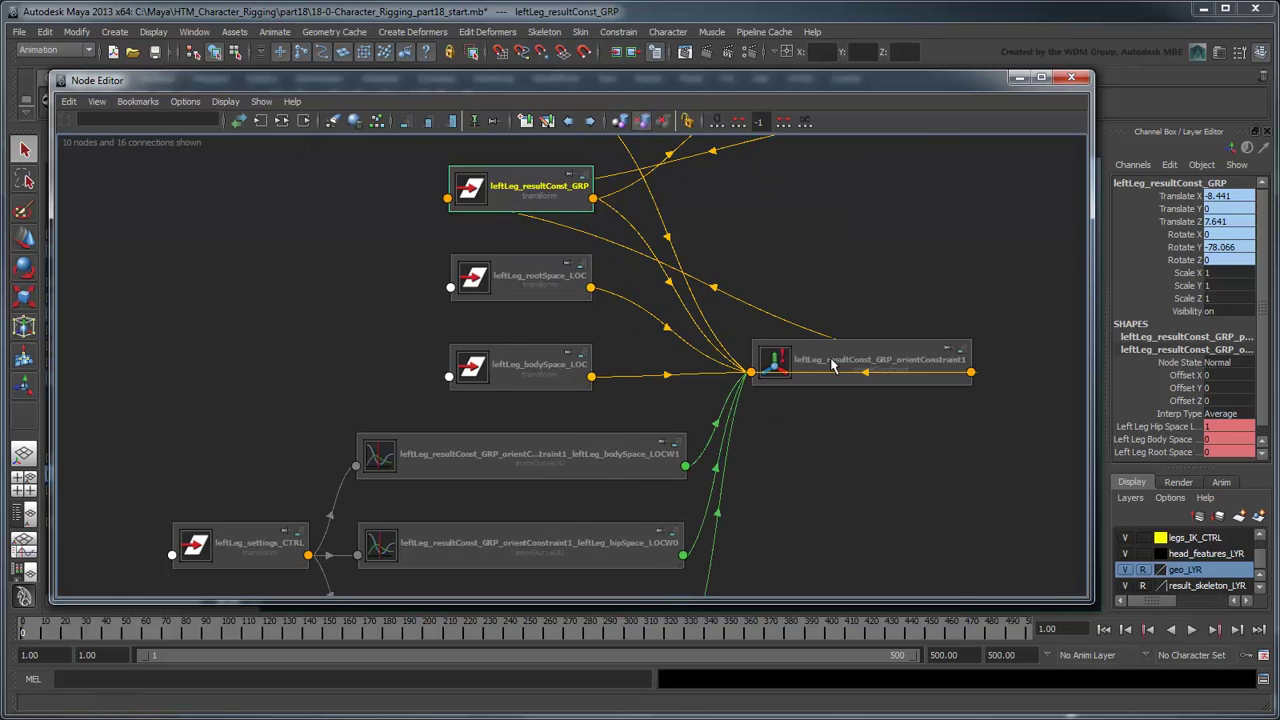
Create a blendColors node named leftLeg_resultOrientChoice
{"action": "key", "text": "Tab"}
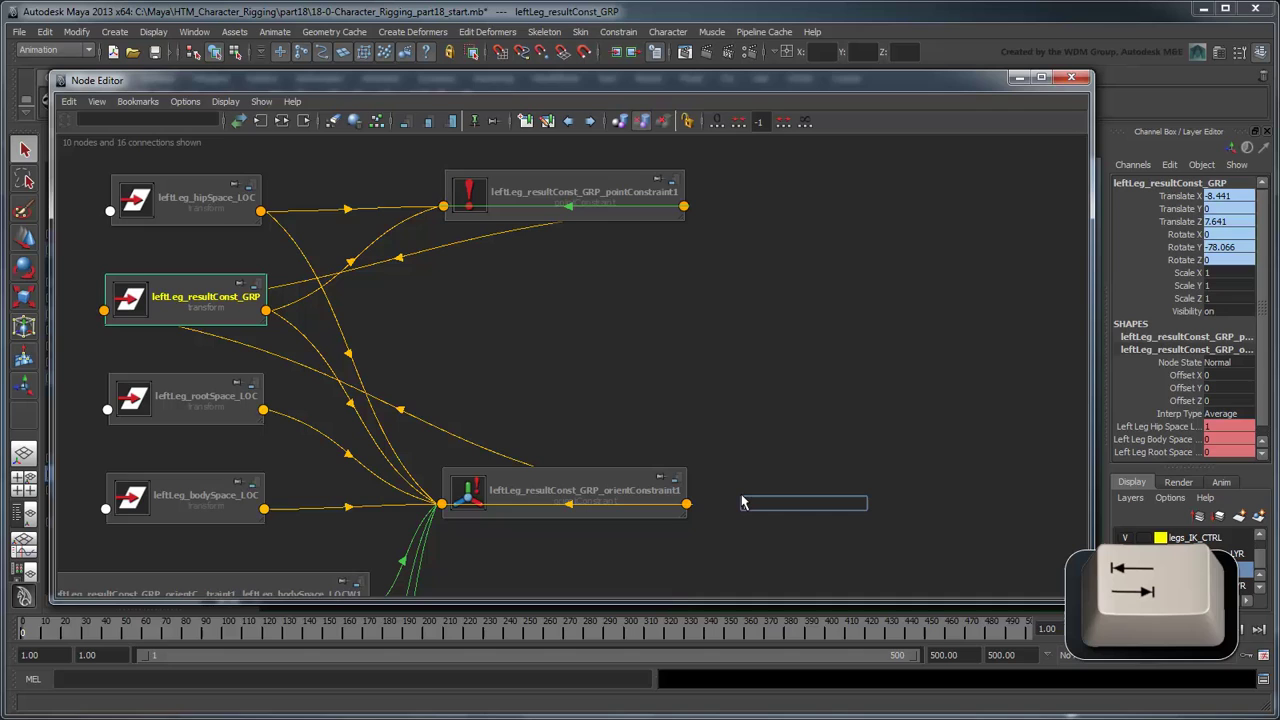
{"action": "type", "text": "blendColors"}
{"action": "key", "text": "Return"}
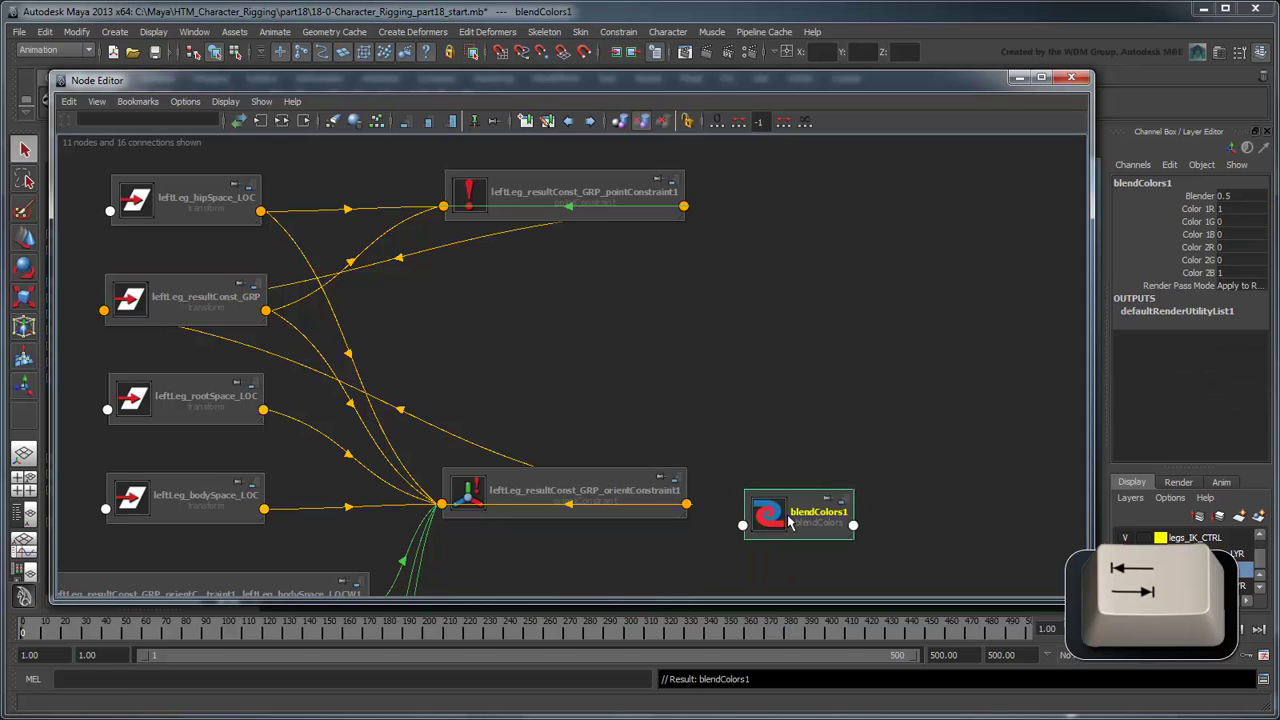
{"action": "double_click", "coordinate": [834, 493]}
{"action": "type", "text": "lef"}
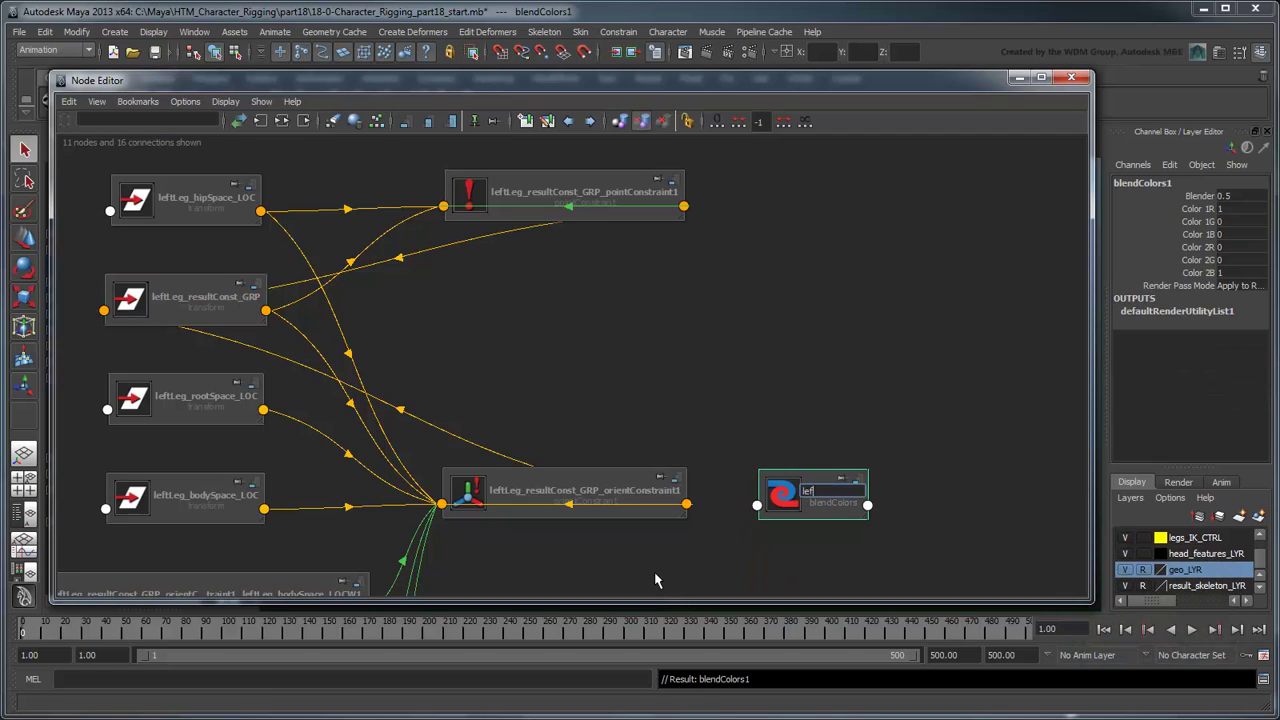
{"action": "type", "text": "tLeg_resultOrientChoice"}
{"action": "key", "text": "Return"}
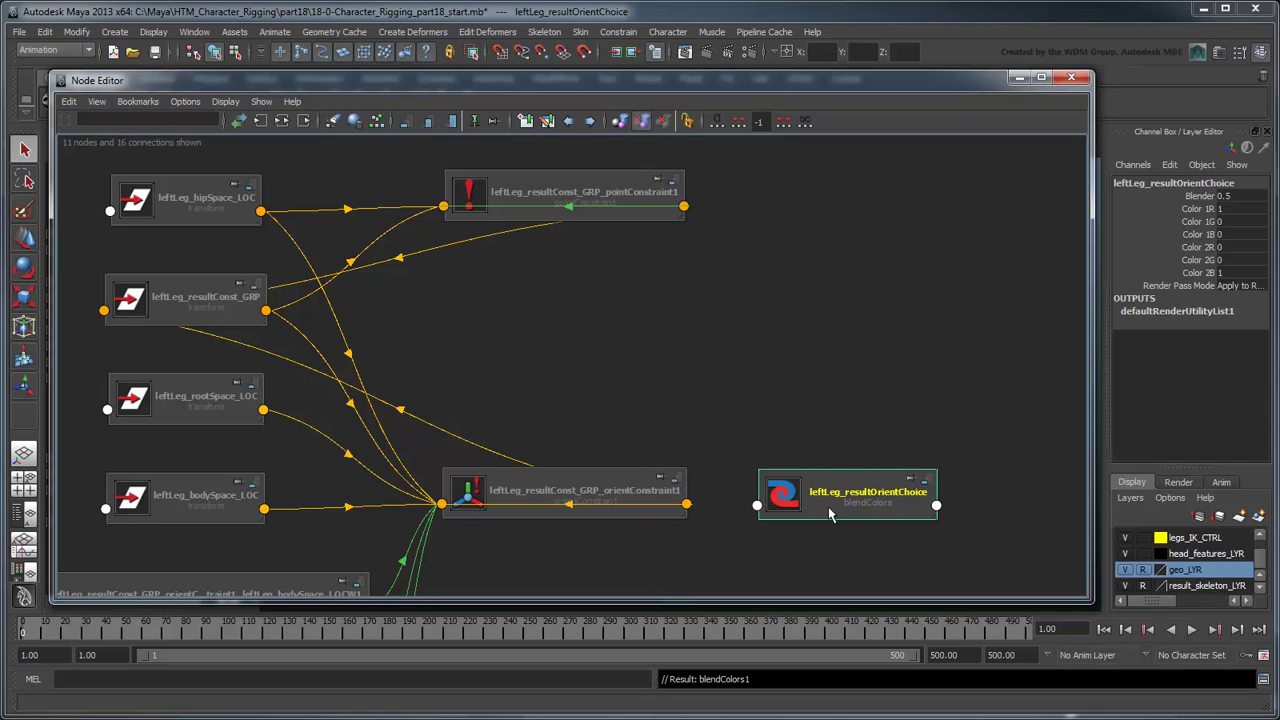
Connect the orient constraint's rotate output to Color 2 and set Color 1R to 0
{"action": "left_click", "coordinate": [692, 510]}
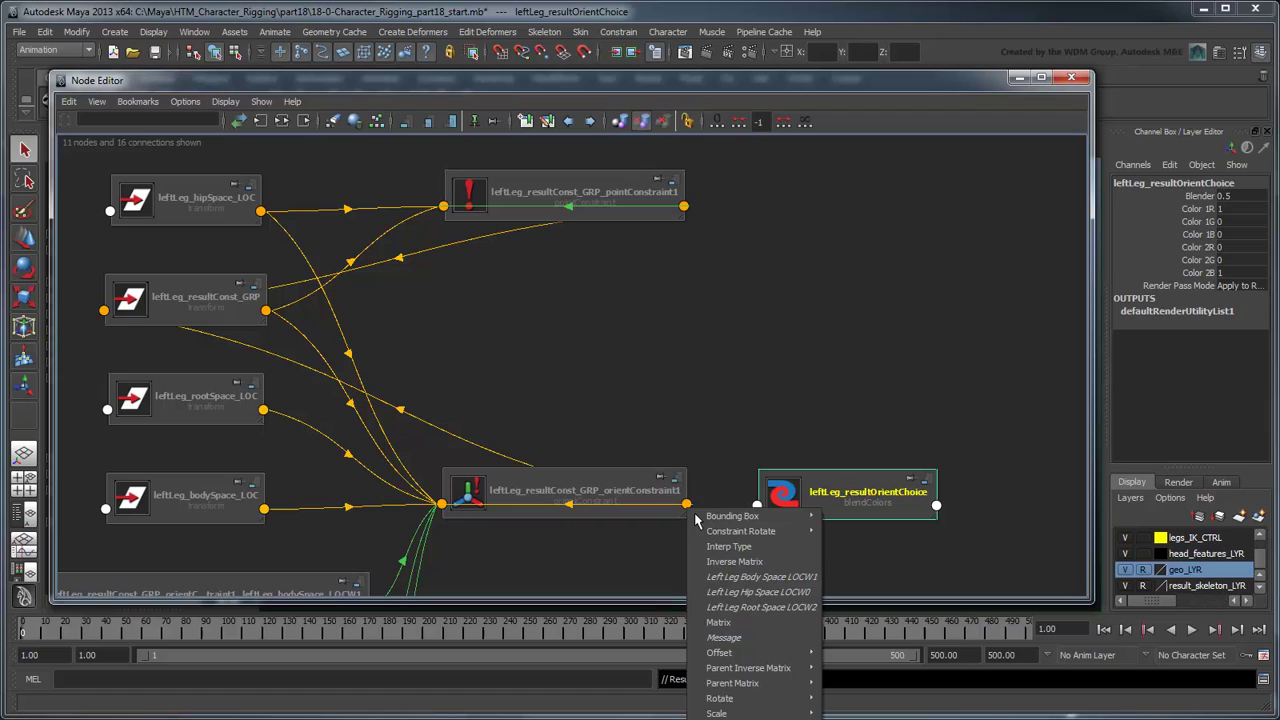
{"action": "mouse_move", "coordinate": [741, 531]}
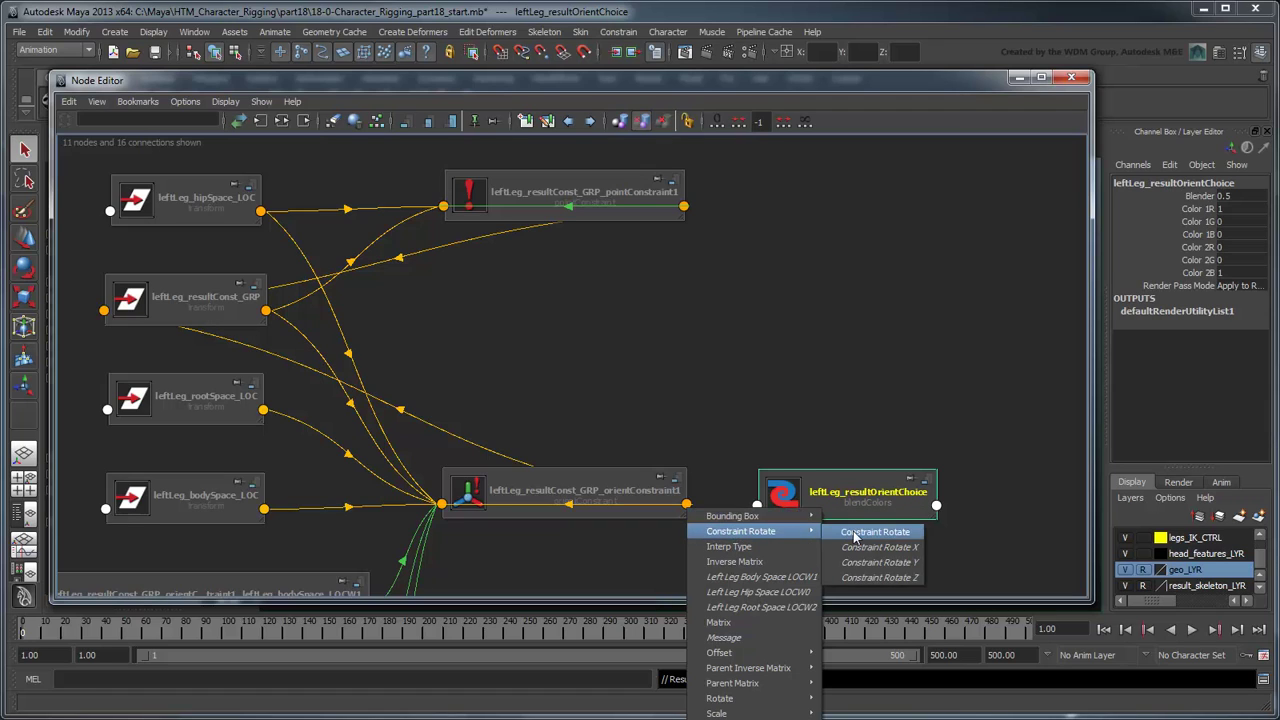
{"action": "left_click", "coordinate": [855, 535]}
{"action": "left_click", "coordinate": [762, 508]}
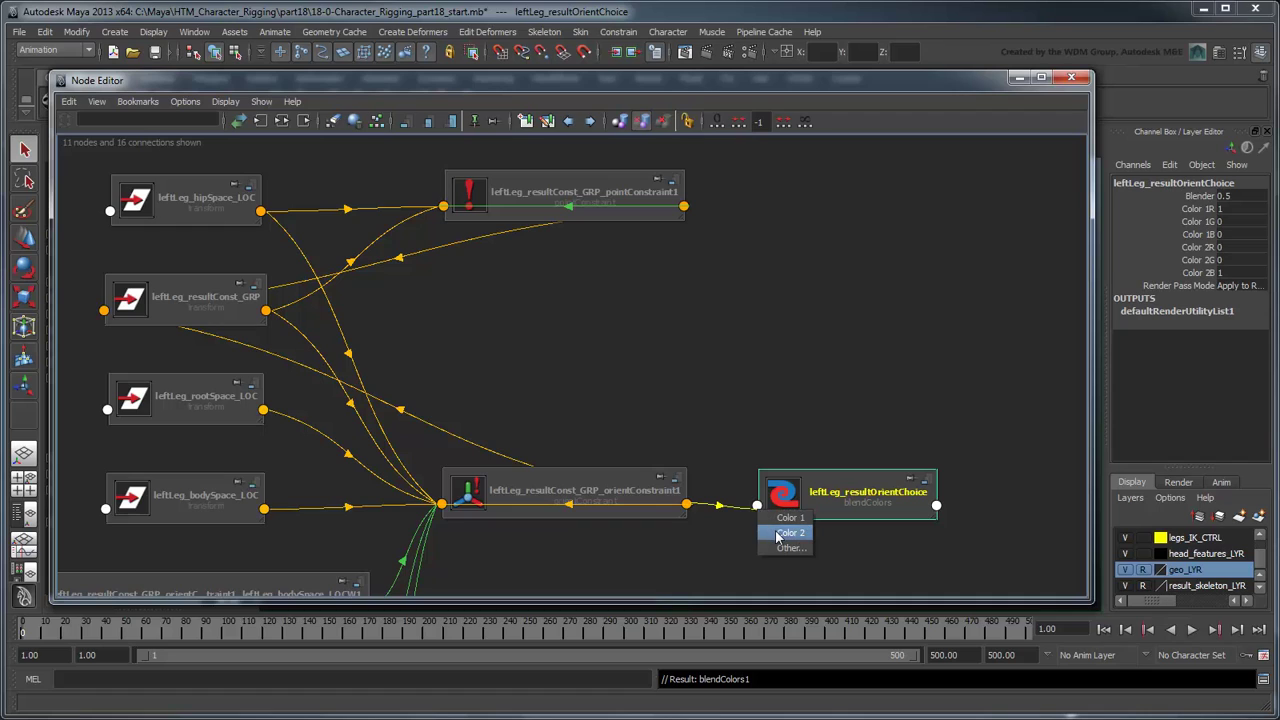
{"action": "left_click", "coordinate": [780, 533]}
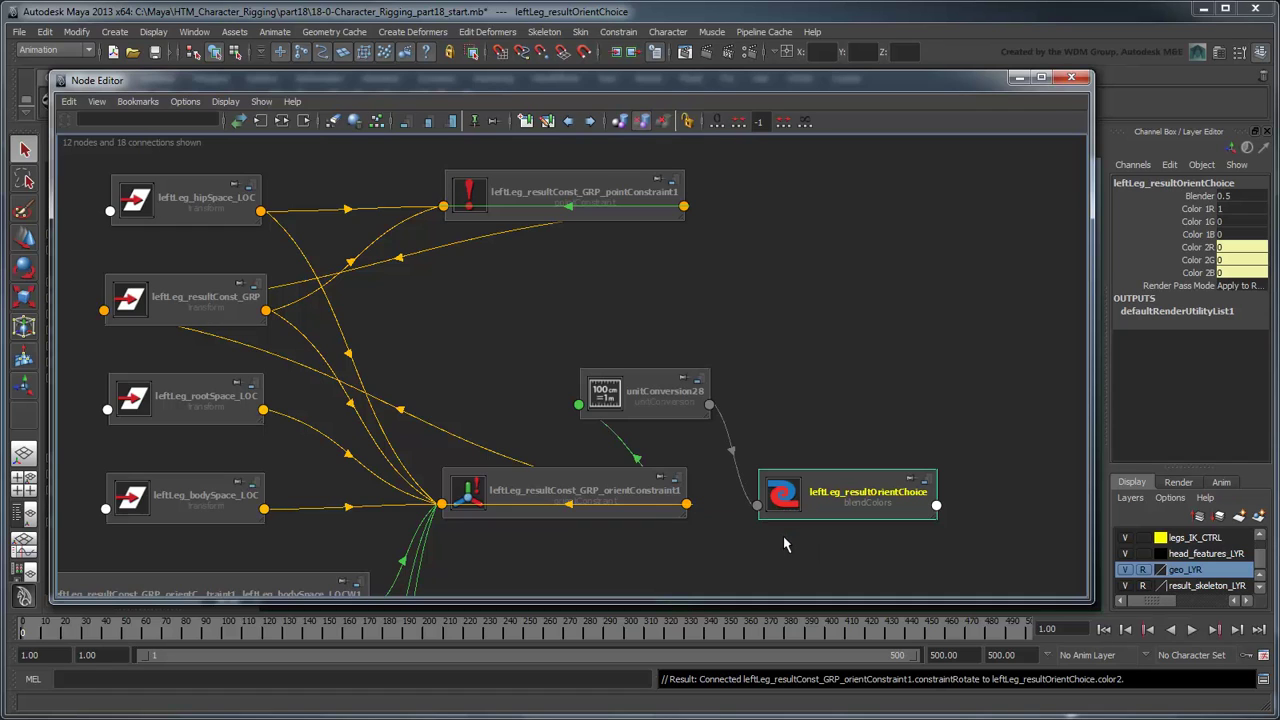
{"action": "double_click", "coordinate": [1240, 210]}
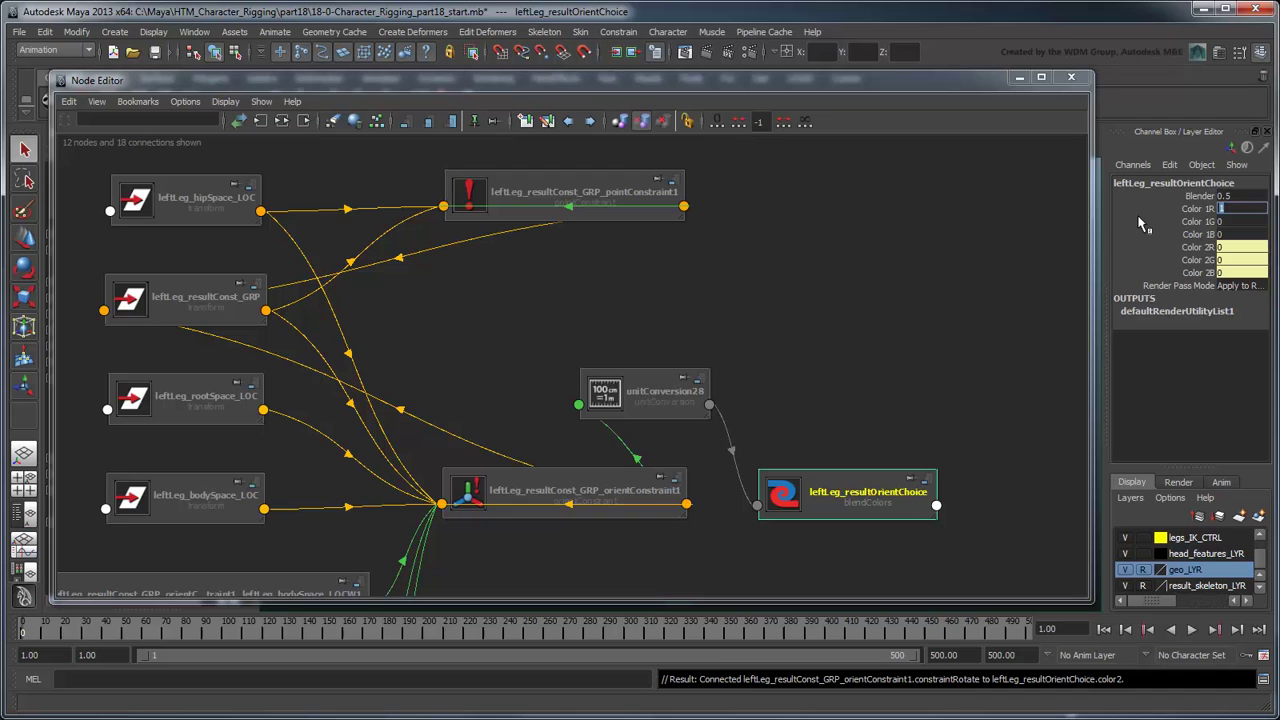
{"action": "type", "text": "0"}
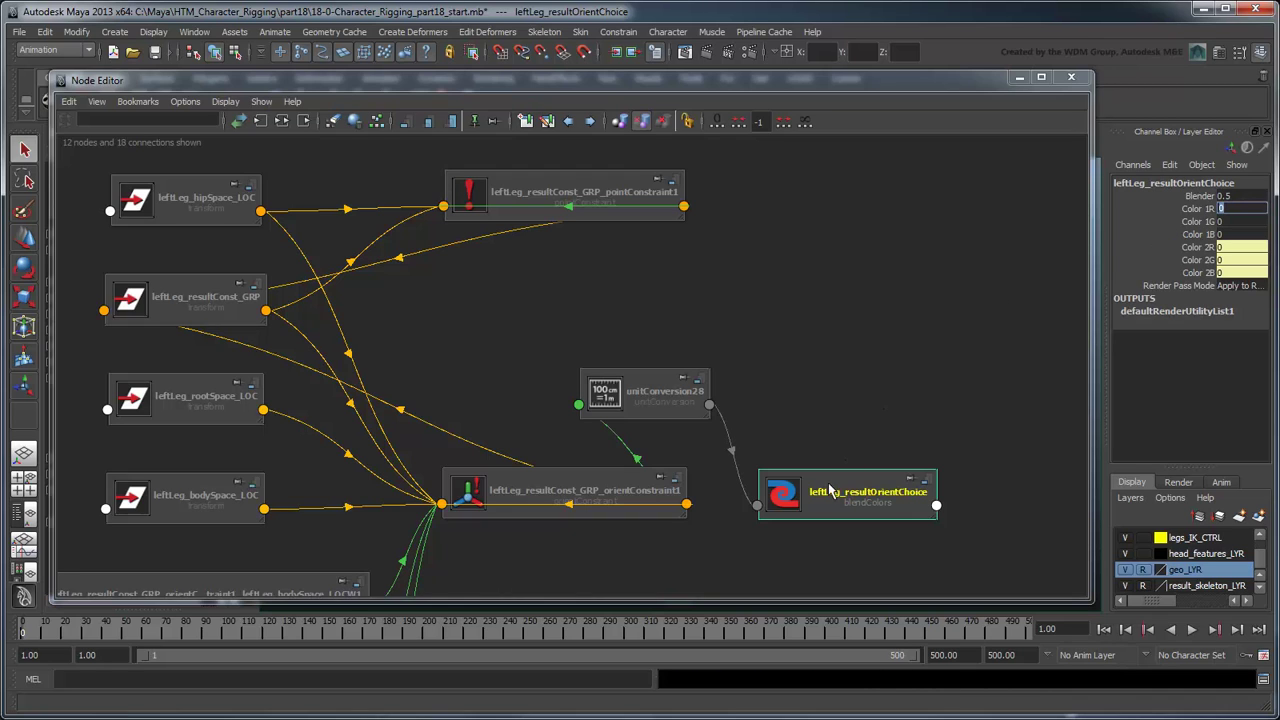
{"action": "left_click_drag", "start_coordinate": [860, 492], "coordinate": [990, 491]}
{"action": "left_click_drag", "start_coordinate": [636, 391], "coordinate": [778, 490]}
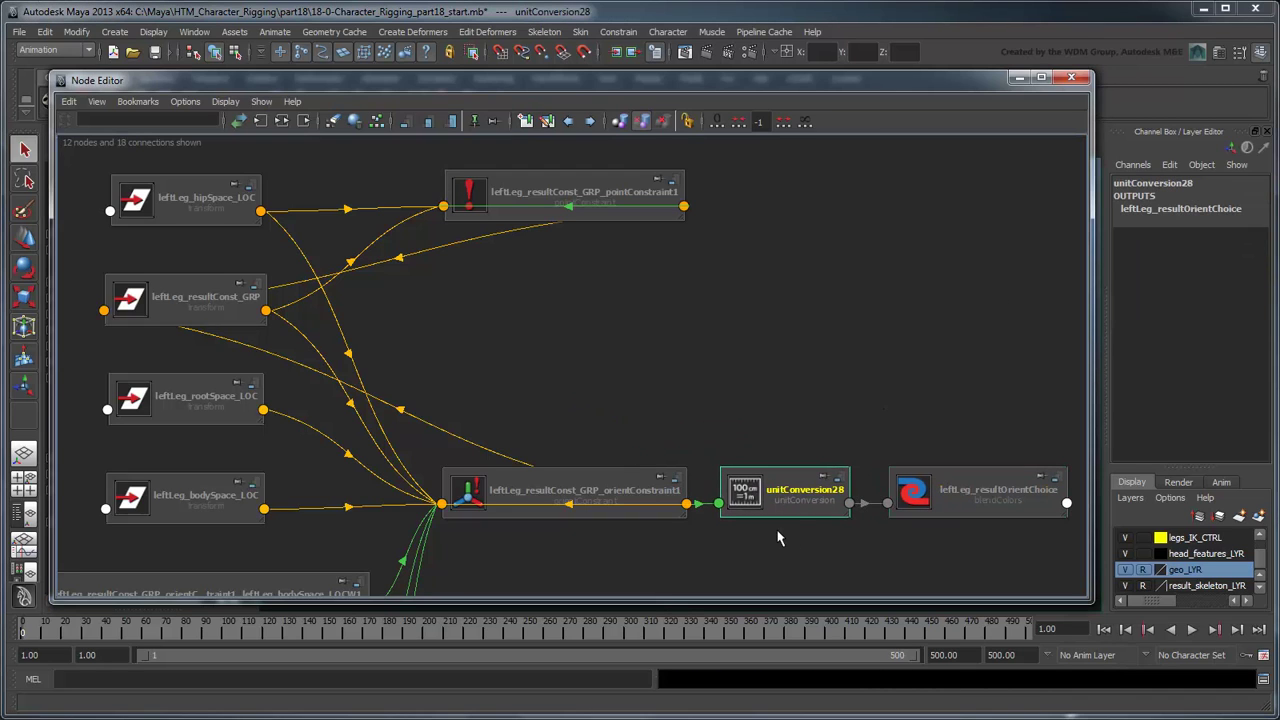
Connect leftLeg_settings_CTRL's FK/IK Blend to leftLeg_resultOrientChoice's blender
{"action": "key", "text": "a"}
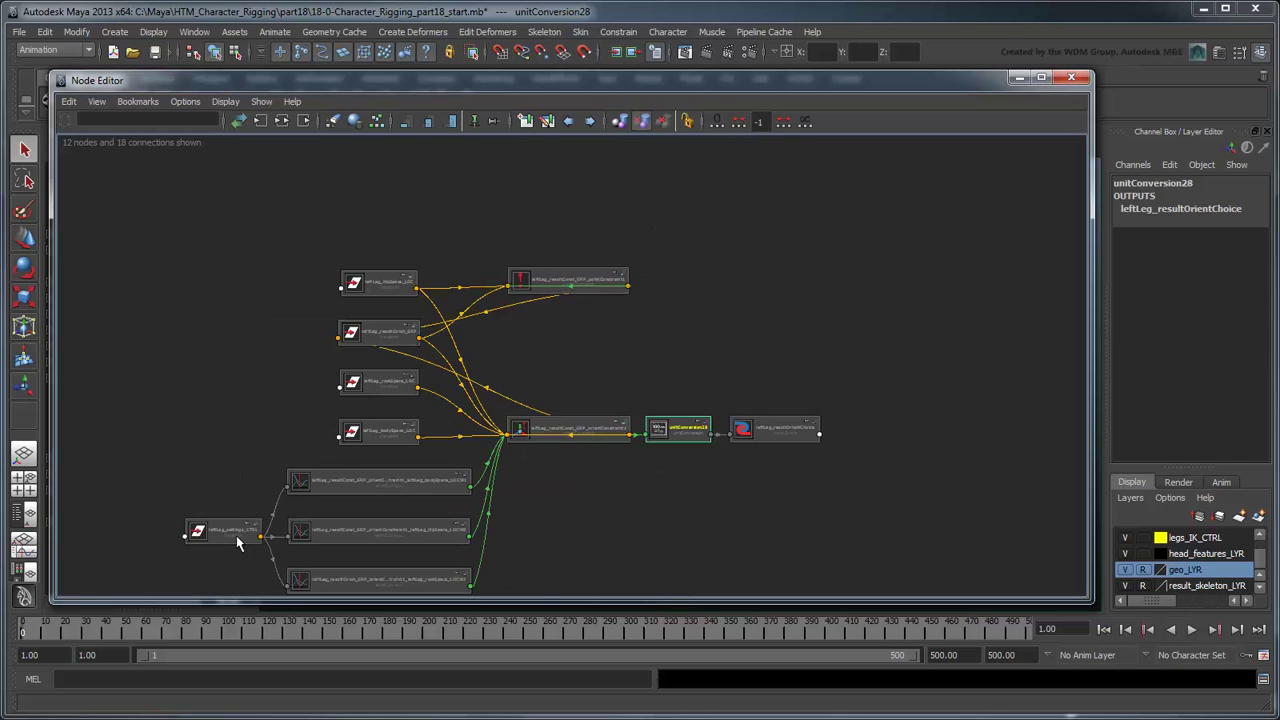
{"action": "mouse_move", "coordinate": [238, 540]}
{"action": "left_mouse_down"}
{"action": "mouse_move", "coordinate": [575, 408]}
{"action": "mouse_move", "coordinate": [712, 390]}
{"action": "left_mouse_up"}
{"action": "scroll", "coordinate": [710, 400], "scroll_direction": "up", "scroll_amount": 2}
{"action": "scroll", "coordinate": [700, 415], "scroll_direction": "up", "scroll_amount": 2}
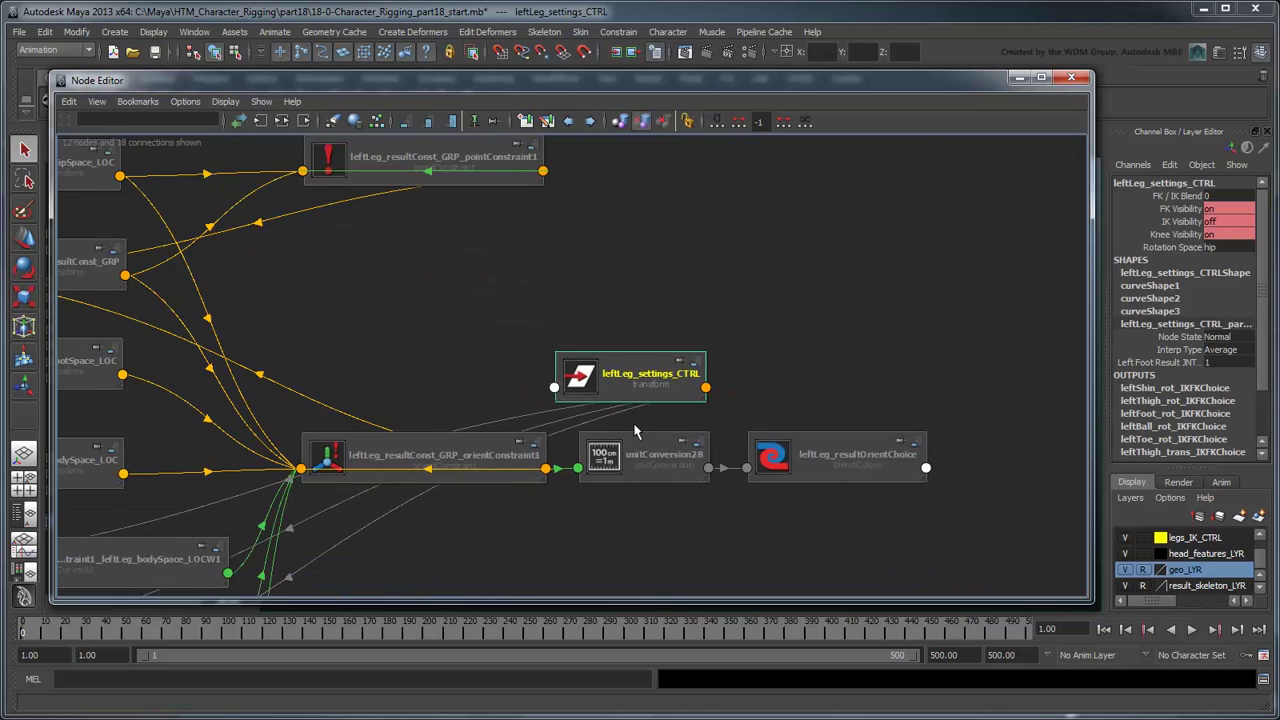
{"action": "scroll", "coordinate": [698, 424], "scroll_direction": "up", "scroll_amount": 3}
{"action": "middle_click_drag", "start_coordinate": [698, 424], "coordinate": [591, 362], "text": "alt"}
{"action": "left_click", "coordinate": [583, 328]}
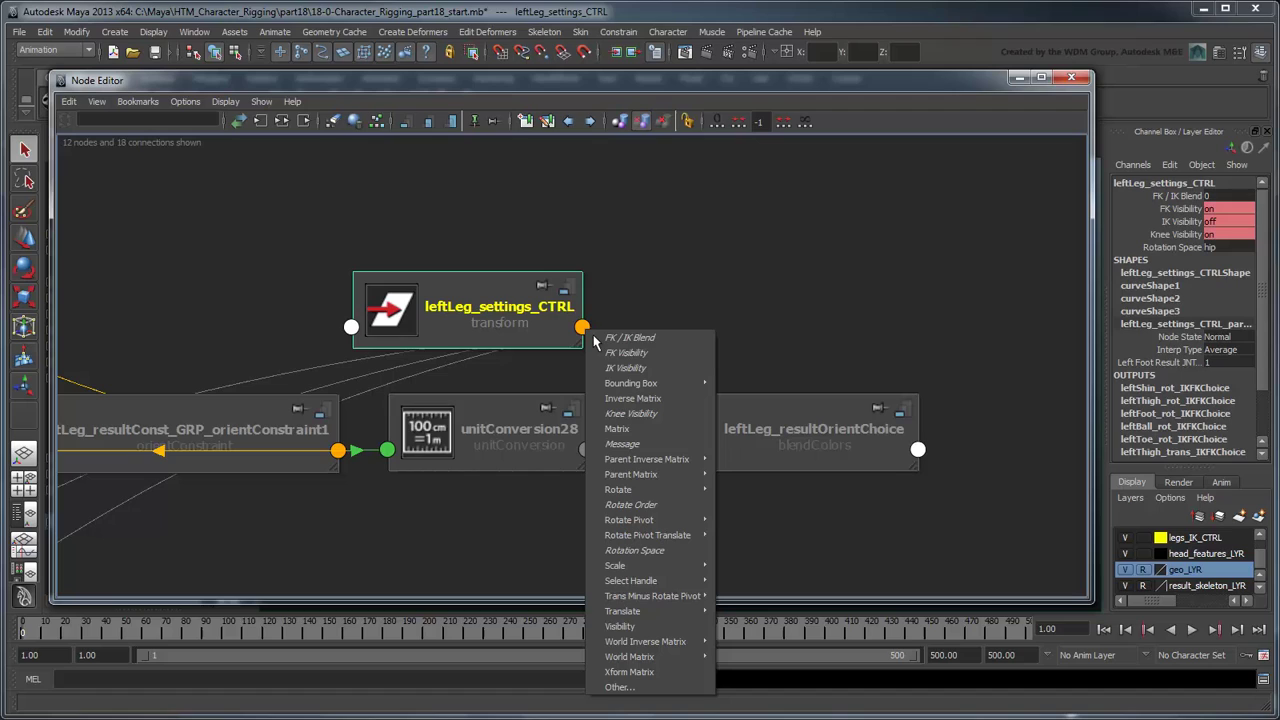
{"action": "left_click", "coordinate": [610, 343]}
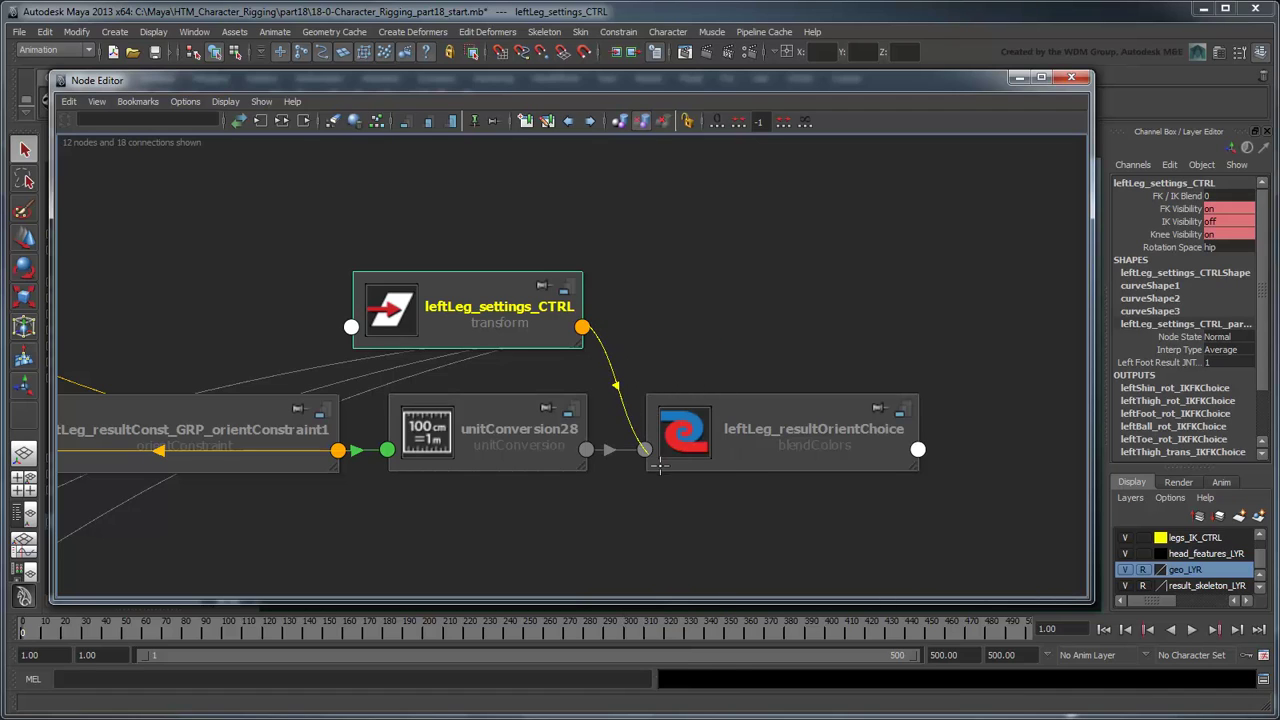
{"action": "left_click", "coordinate": [645, 451]}
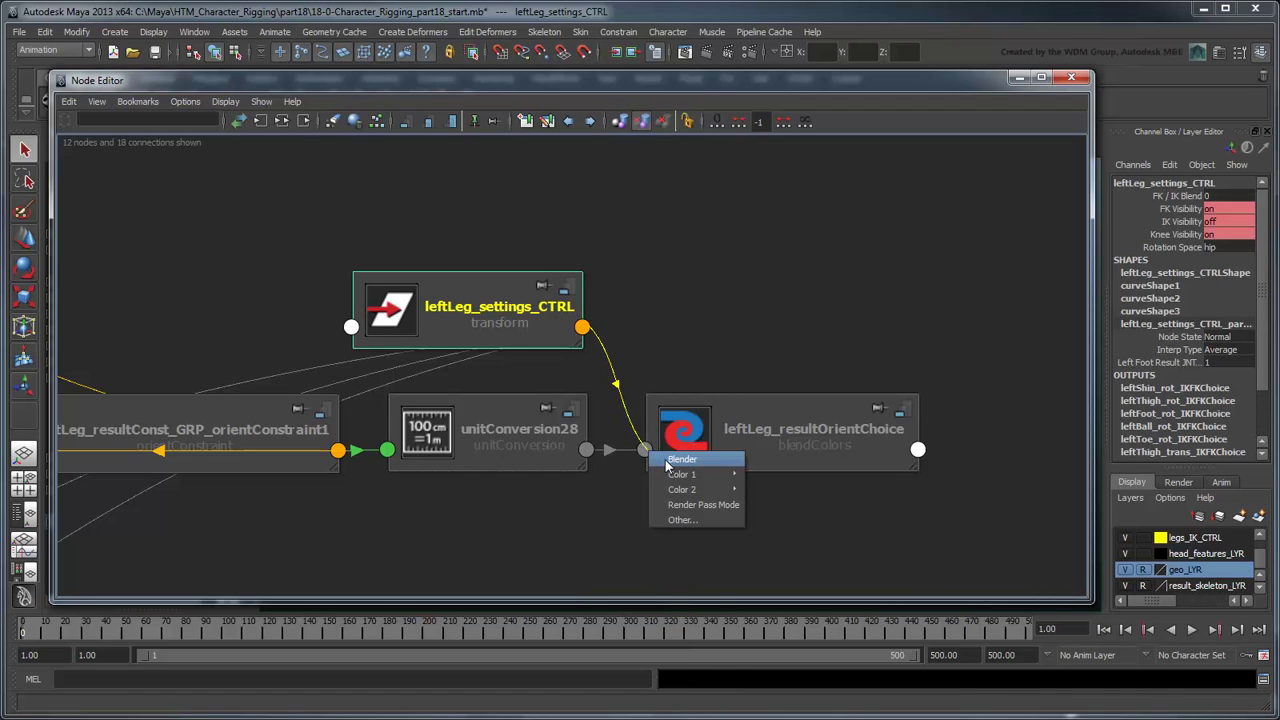
{"action": "left_click", "coordinate": [680, 460]}
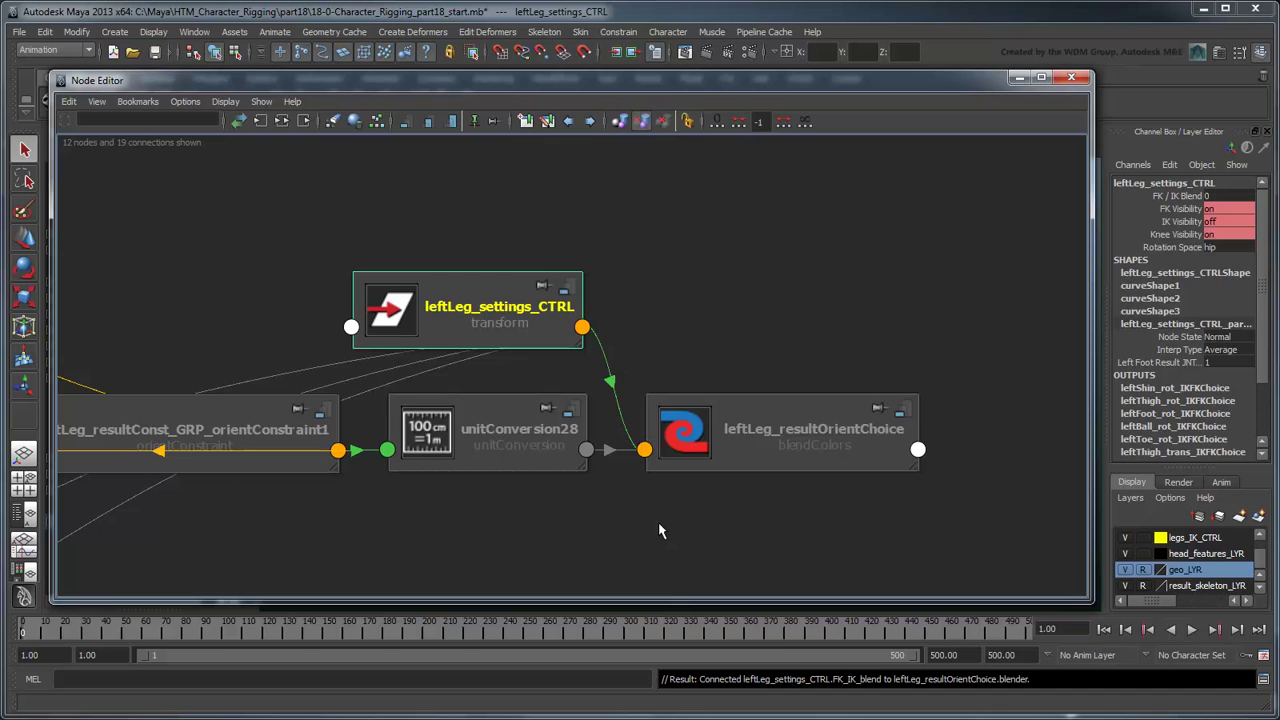
Feed the blend output into leftLeg_resultConst_GRP's rotate and tidy the graph layout
{"action": "key", "text": "a"}
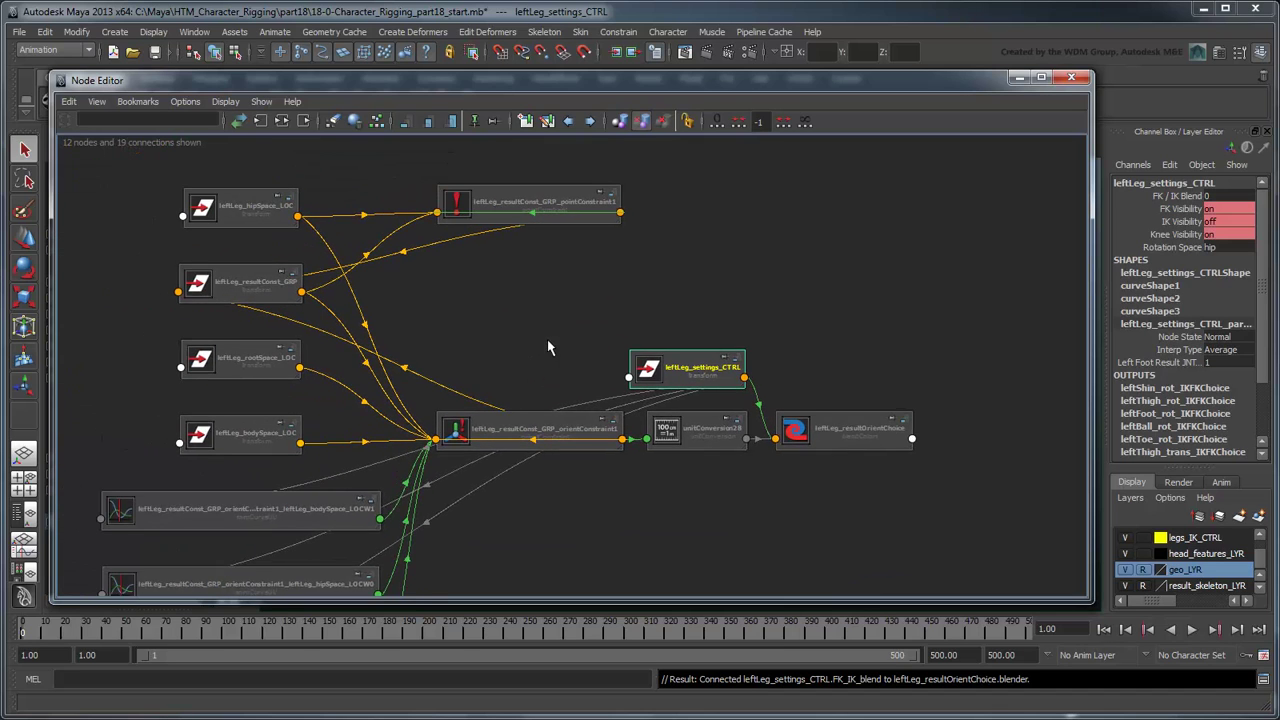
{"action": "left_click", "coordinate": [921, 458]}
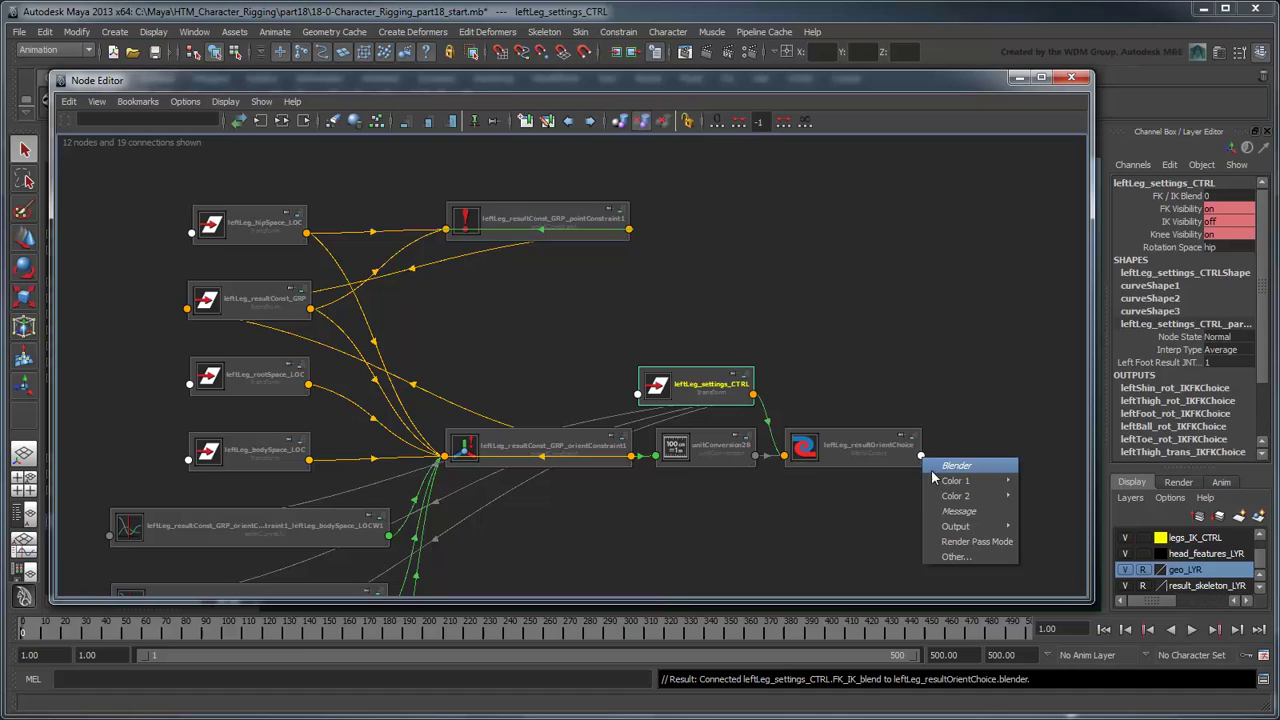
{"action": "mouse_move", "coordinate": [956, 527]}
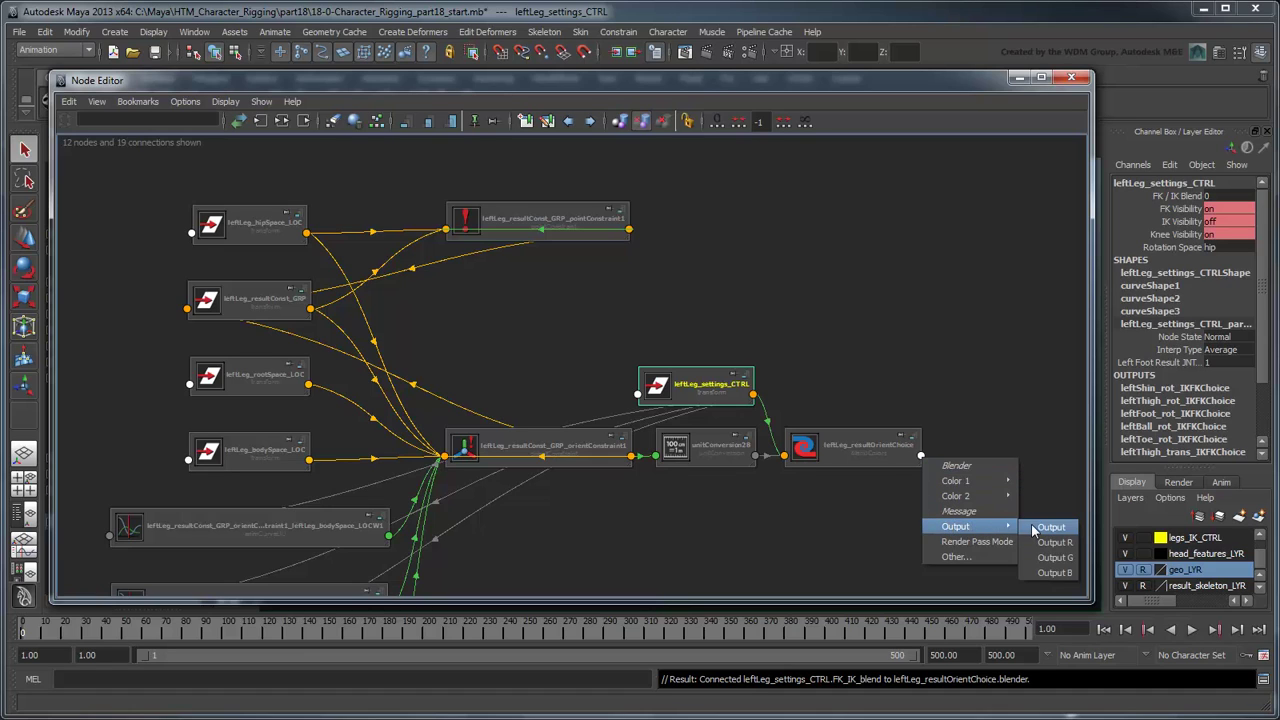
{"action": "left_click", "coordinate": [1040, 528]}
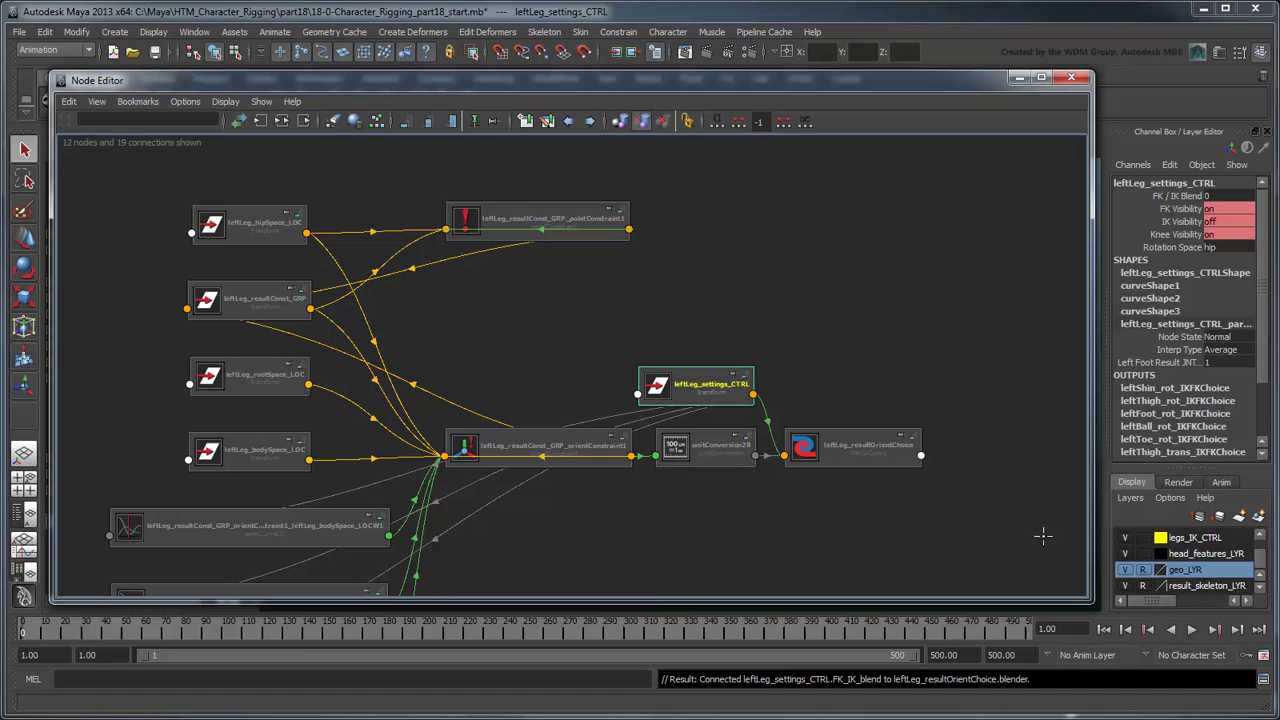
{"action": "left_click", "coordinate": [197, 317]}
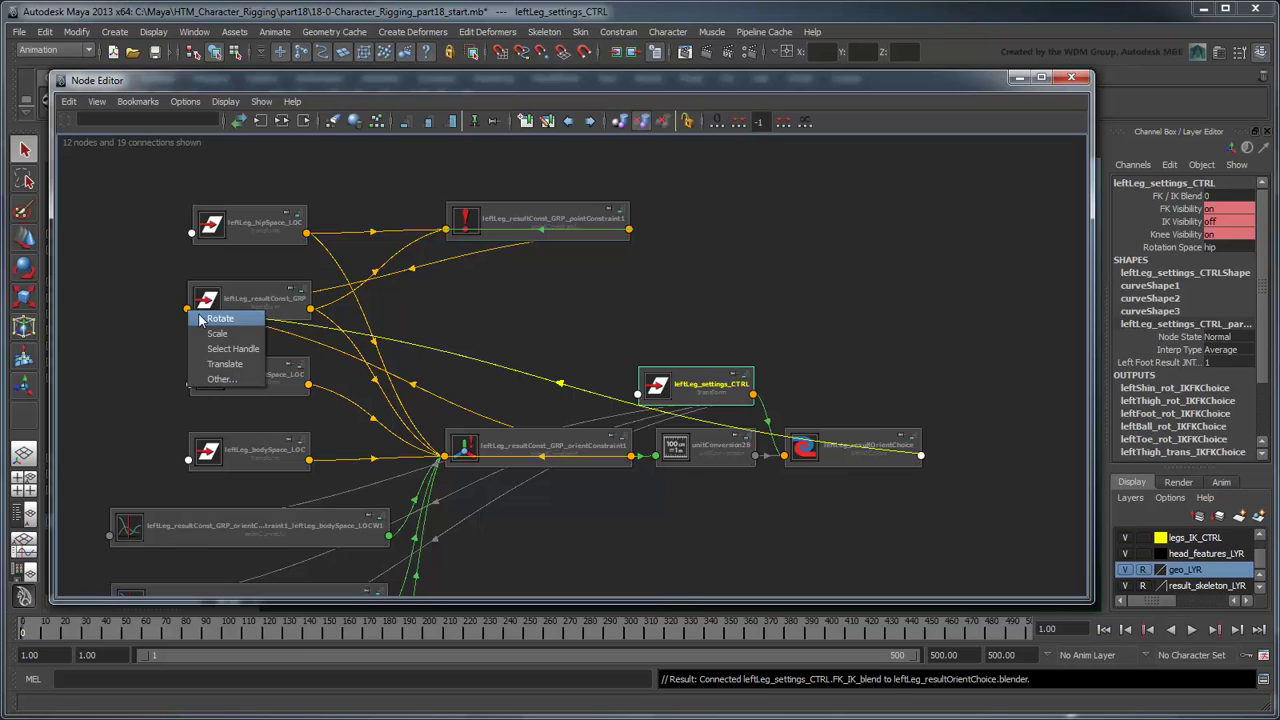
{"action": "left_click", "coordinate": [210, 319]}
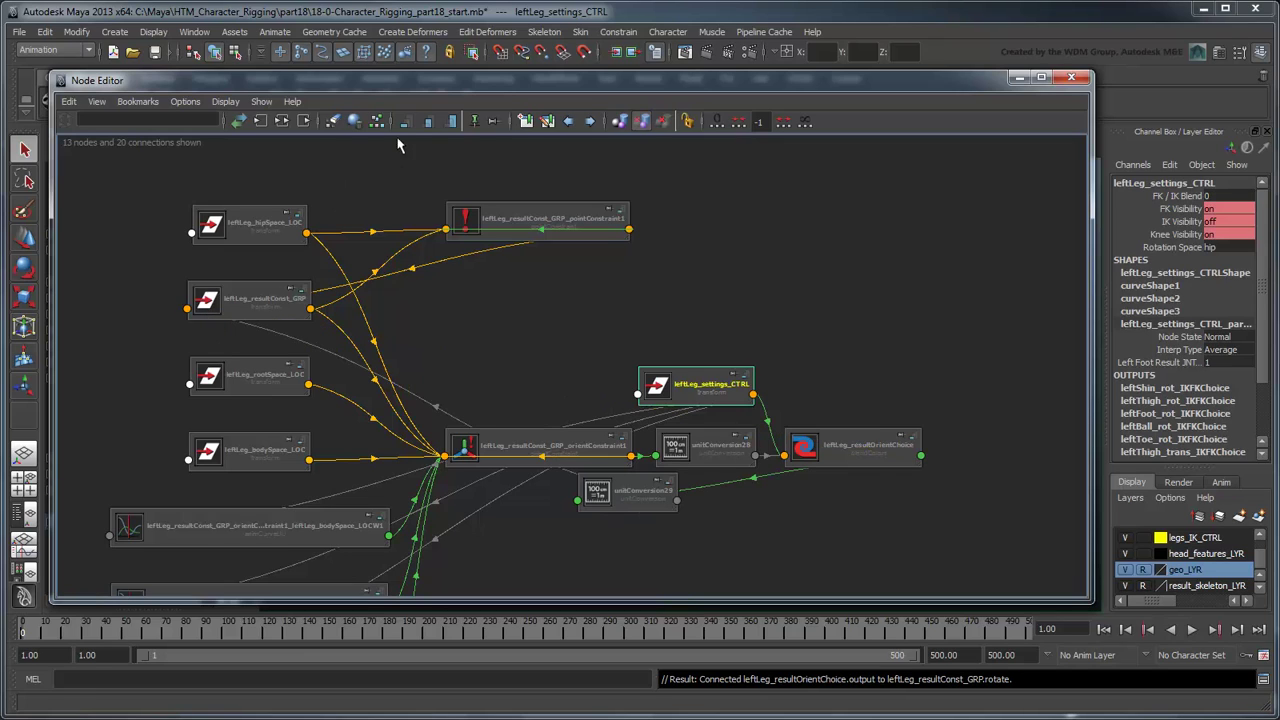
{"action": "left_click", "coordinate": [377, 121]}
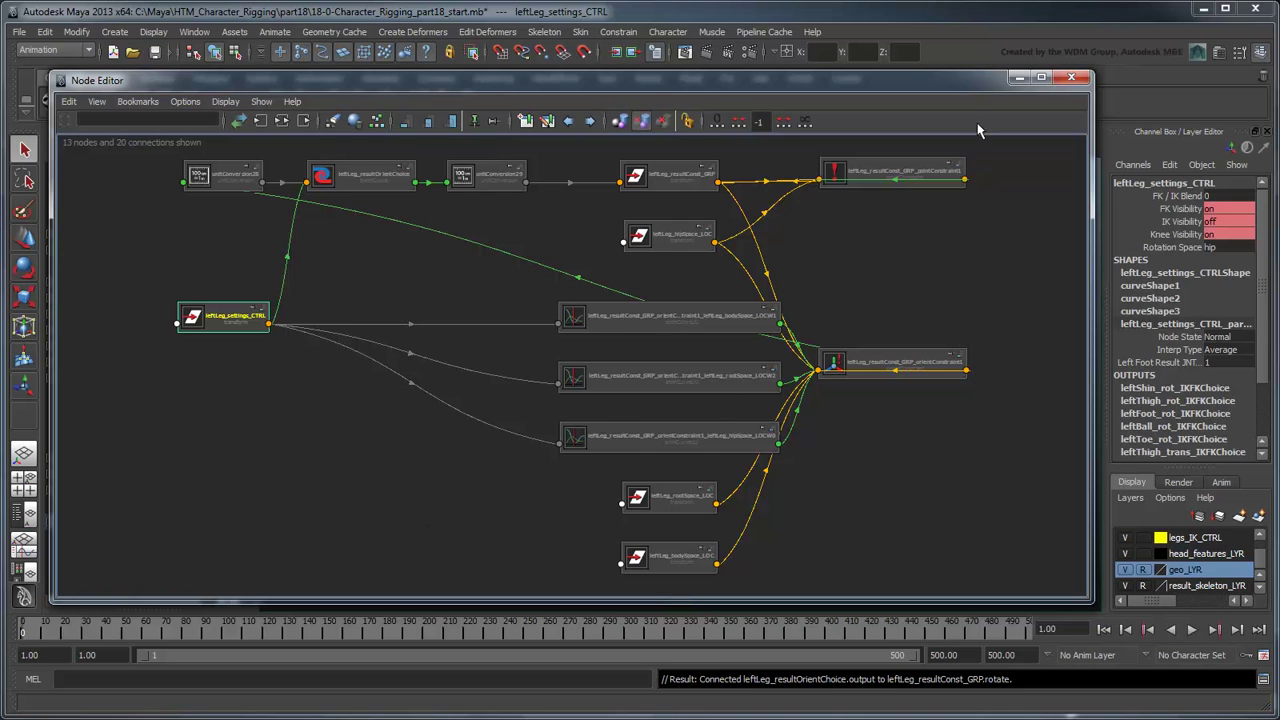
Minimize the Node Editor and swing hip_CTRL to test the IK leg
{"action": "left_click", "coordinate": [1016, 79]}
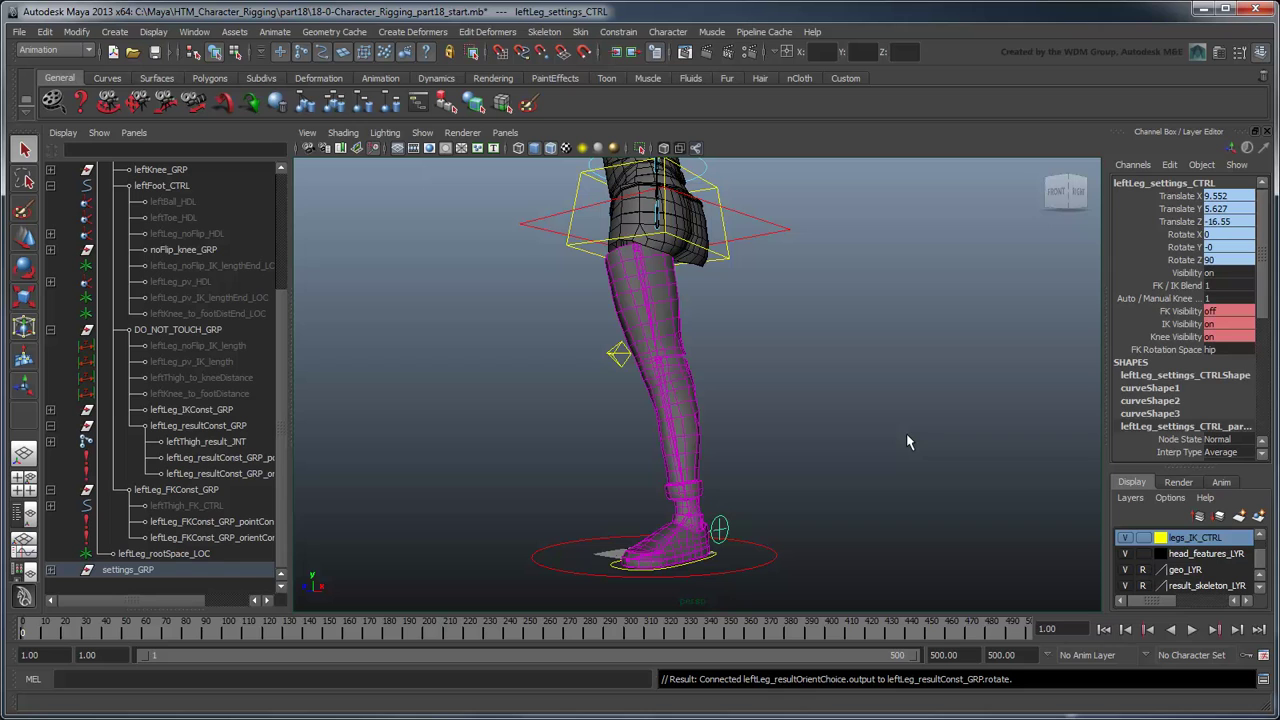
{"action": "left_click", "coordinate": [756, 232]}
{"action": "key", "text": "e"}
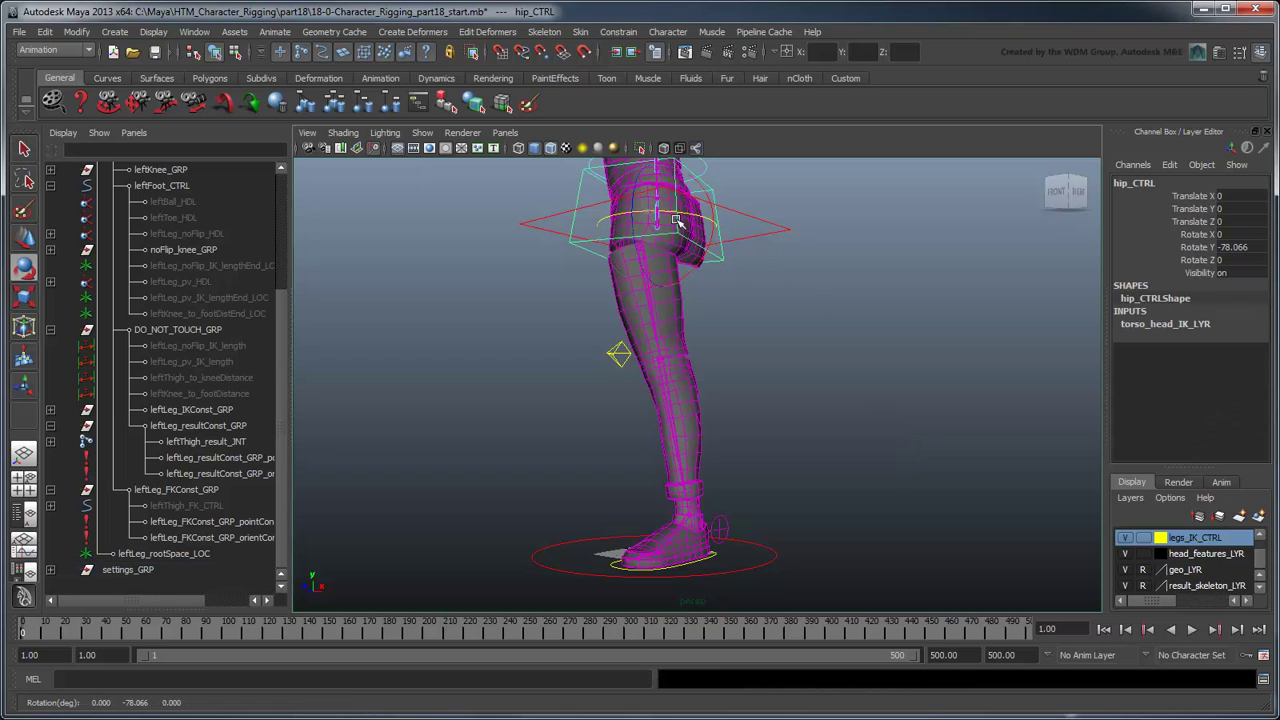
{"action": "left_click_drag", "start_coordinate": [756, 228], "coordinate": [663, 238]}
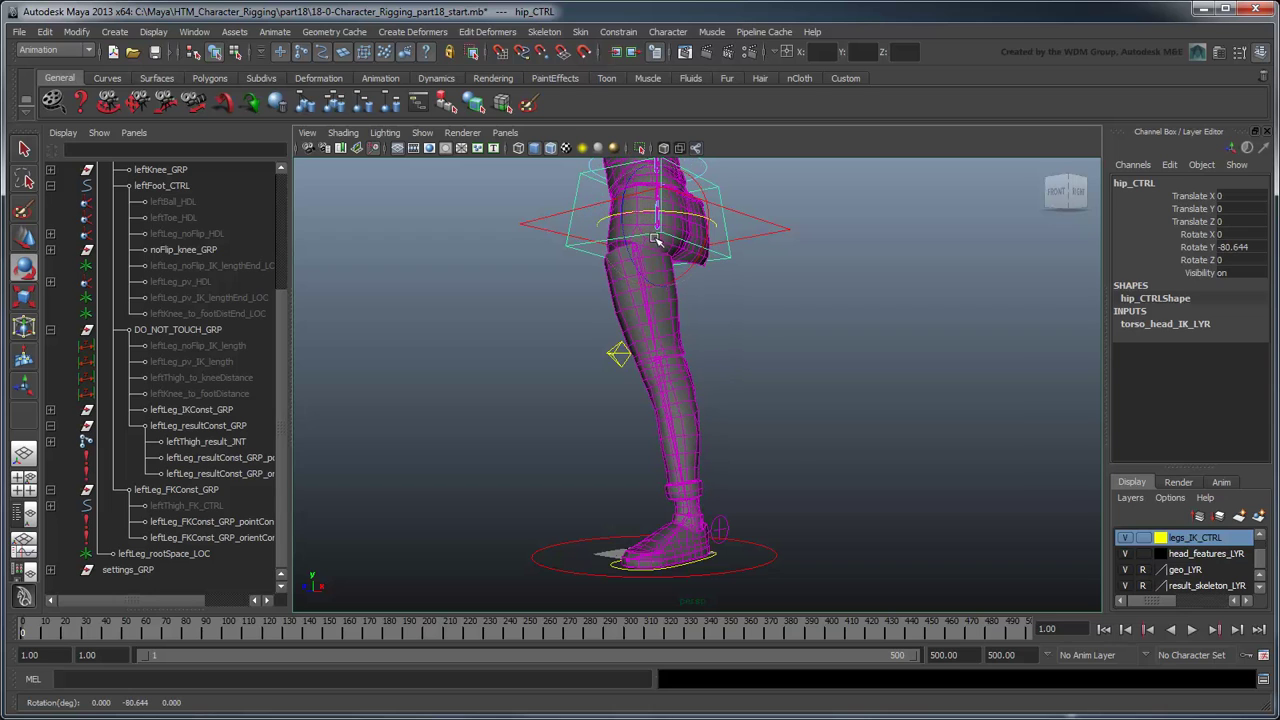
Set FK/IK Blend to 0 and rotate the hip again to test the FK leg
{"action": "key", "text": "q"}
{"action": "left_click", "coordinate": [740, 535]}
{"action": "left_click", "coordinate": [1180, 285]}
{"action": "middle_click_drag", "start_coordinate": [997, 311], "coordinate": [834, 329]}
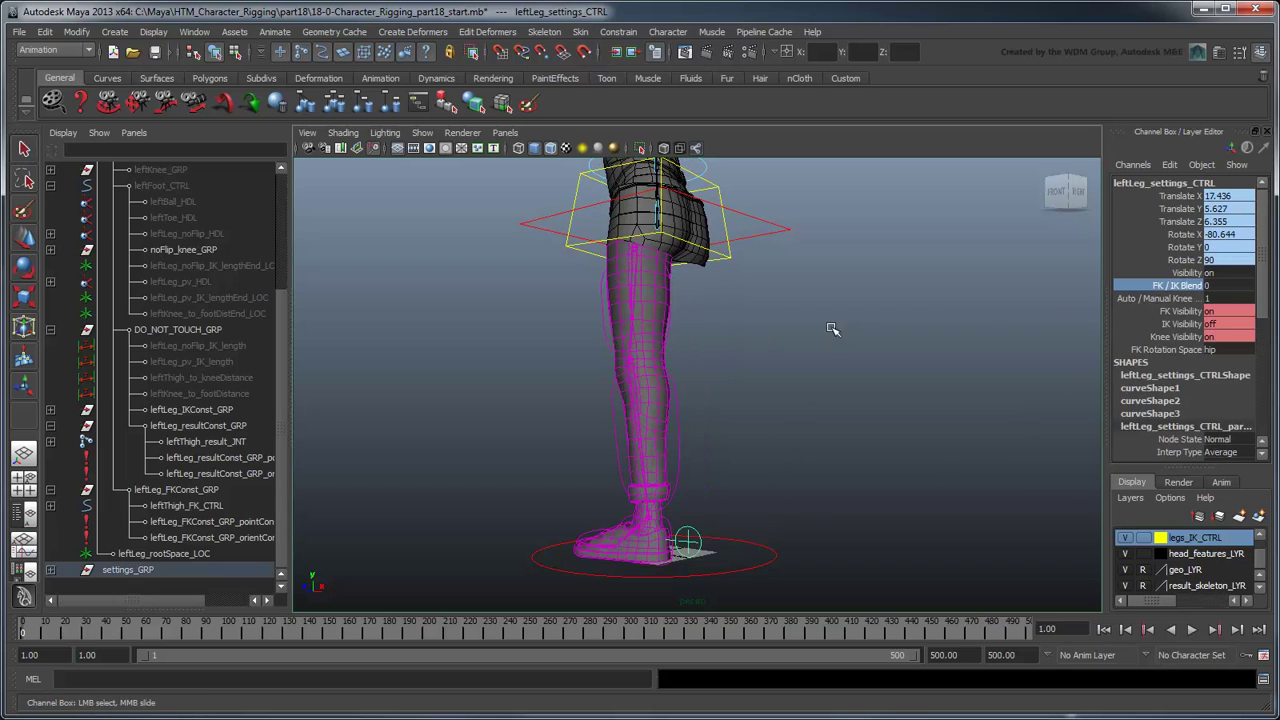
{"action": "left_click", "coordinate": [745, 230]}
{"action": "key", "text": "e"}
{"action": "mouse_move", "coordinate": [745, 230]}
{"action": "left_mouse_down"}
{"action": "mouse_move", "coordinate": [693, 232]}
{"action": "mouse_move", "coordinate": [652, 214]}
{"action": "left_mouse_up"}
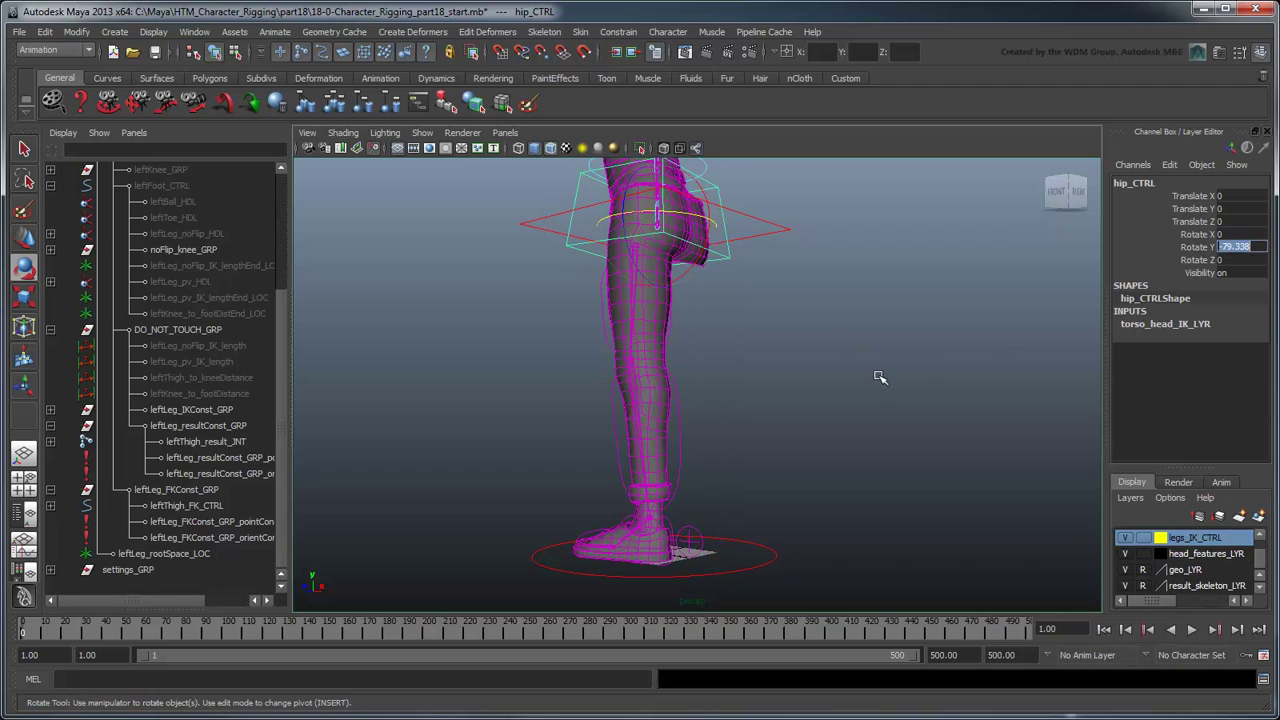
Reset the hip rotation to 0 and lock and hide leftLeg_IKConst_GRP's transform channels
{"action": "type", "text": "0"}
{"action": "key", "text": "Return"}
{"action": "left_click", "coordinate": [885, 465]}
{"action": "left_click", "coordinate": [211, 412]}
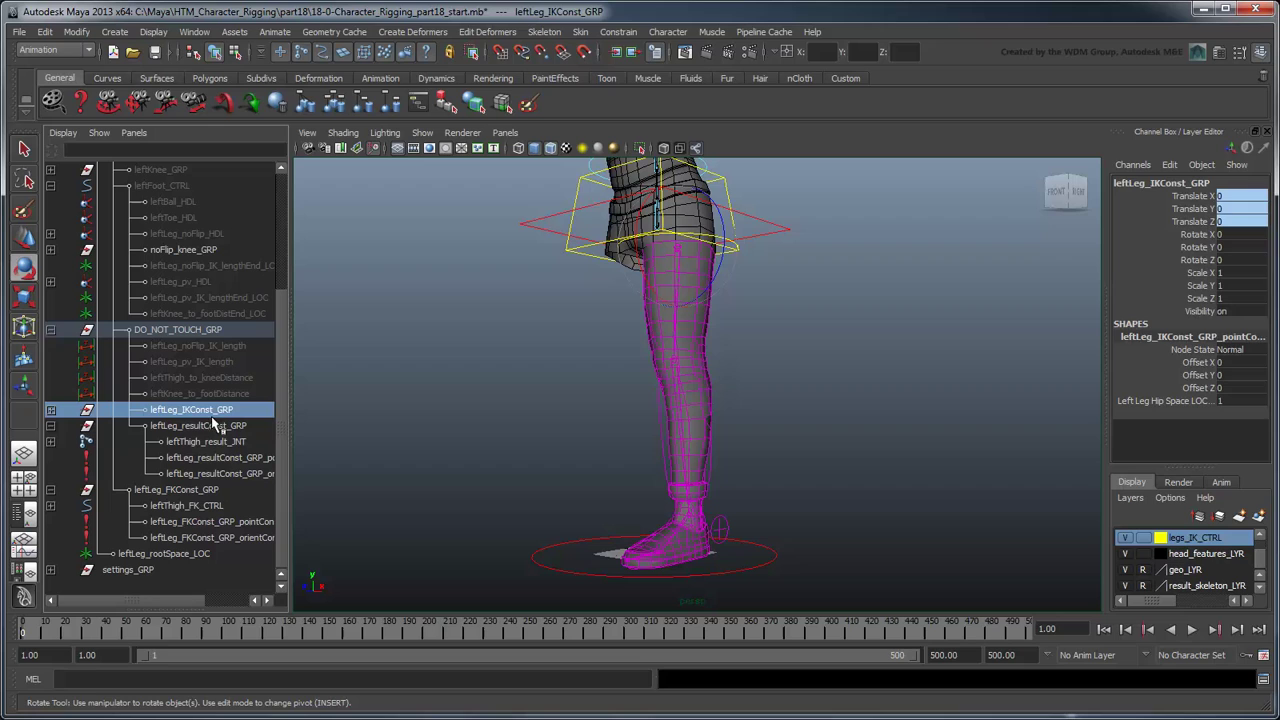
{"action": "mouse_move", "coordinate": [1247, 221]}
{"action": "left_mouse_down"}
{"action": "mouse_move", "coordinate": [1205, 198]}
{"action": "mouse_move", "coordinate": [1200, 285]}
{"action": "left_mouse_up"}
{"action": "right_click", "coordinate": [1200, 285]}
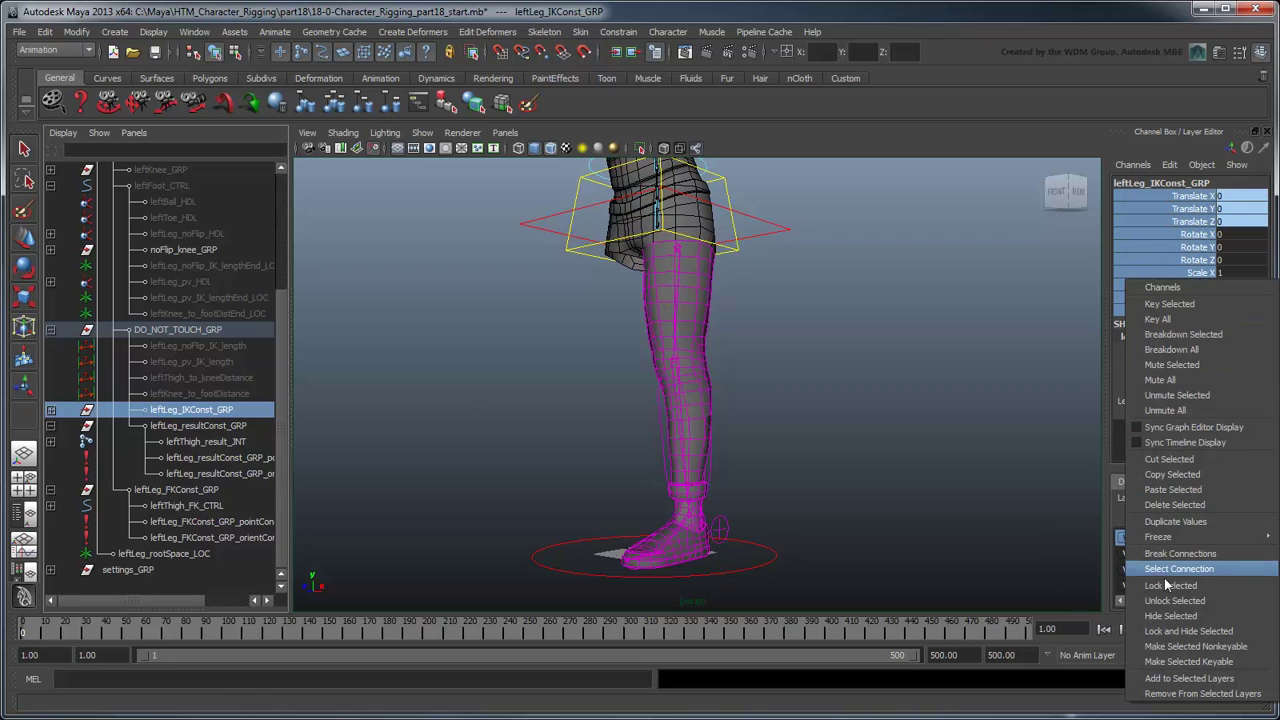
{"action": "left_click", "coordinate": [1167, 637]}
Lock and hide the transform channels of leftLeg_resultConst_GRP
{"action": "left_click", "coordinate": [188, 428]}
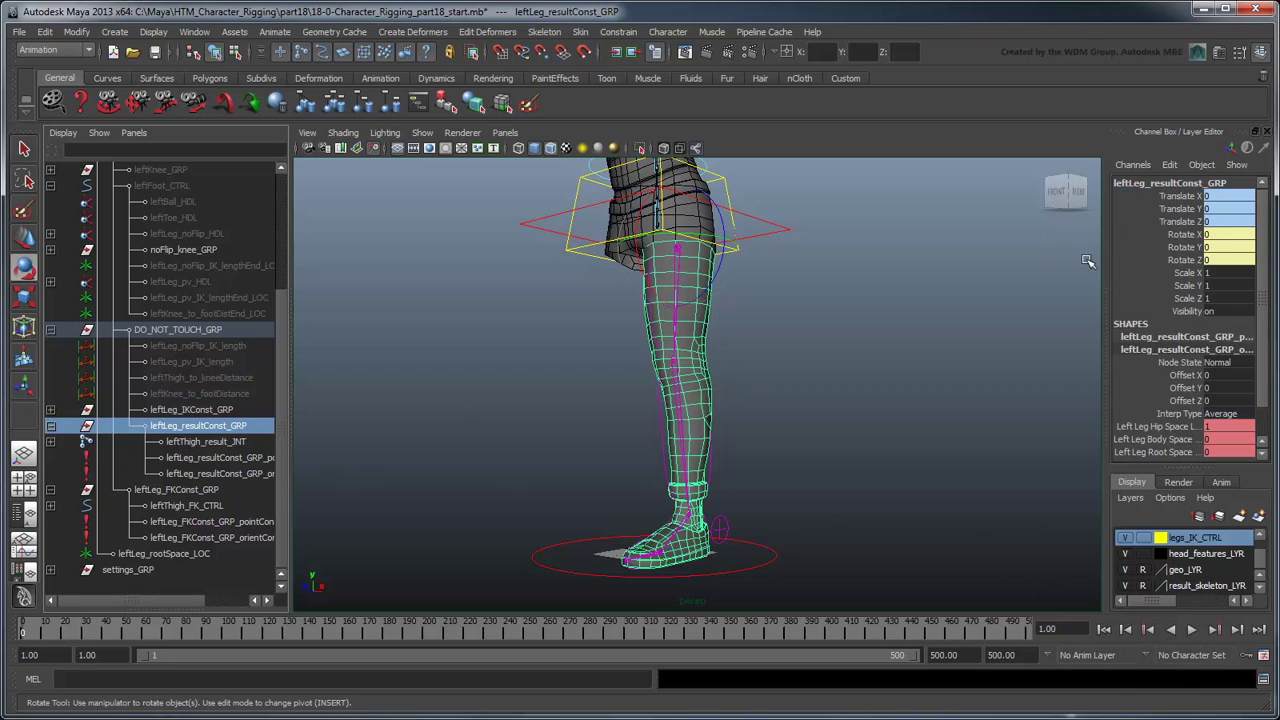
{"action": "mouse_move", "coordinate": [1190, 196]}
{"action": "left_mouse_down"}
{"action": "mouse_move", "coordinate": [1157, 276]}
{"action": "mouse_move", "coordinate": [1160, 311]}
{"action": "left_mouse_up"}
{"action": "right_click", "coordinate": [1160, 311]}
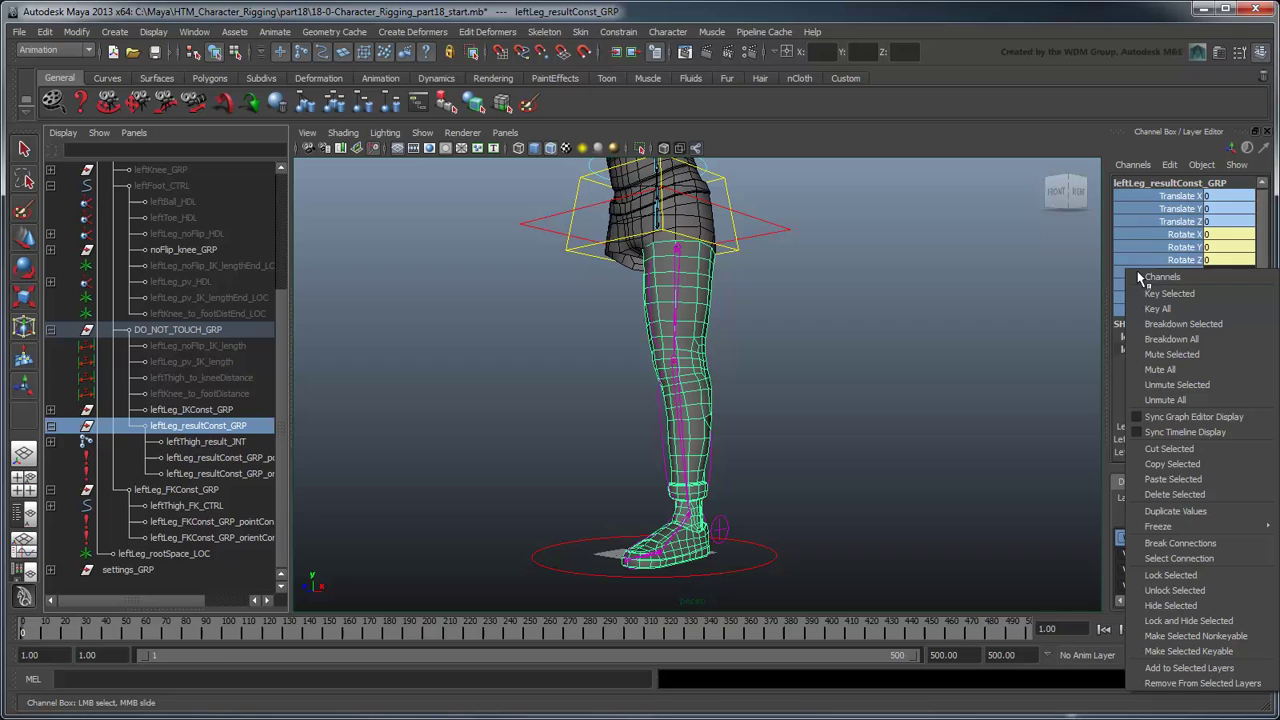
{"action": "left_click", "coordinate": [1170, 617]}
Hide leftLeg_rootSpace_LOC and collapse the FKConst and resultConst groups in the Outliner
{"action": "left_click", "coordinate": [163, 553]}
{"action": "key", "text": "ctrl+h"}
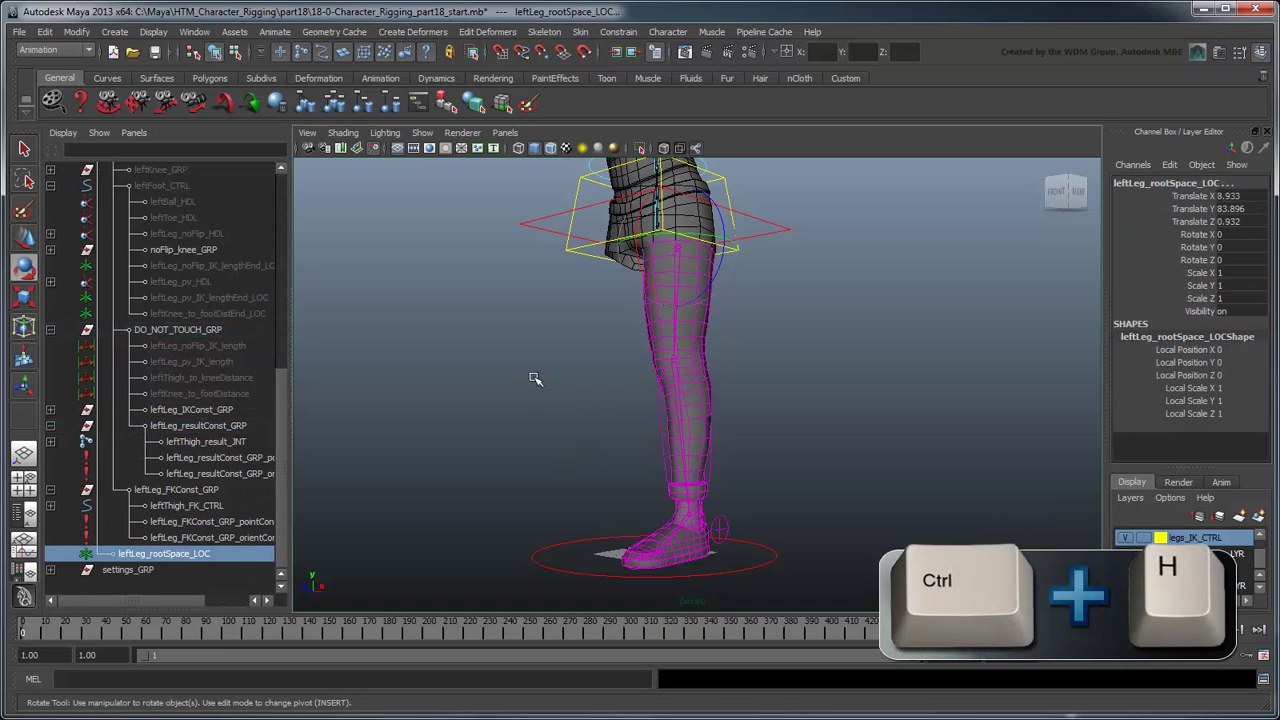
{"action": "scroll", "coordinate": [200, 400], "scroll_direction": "up", "scroll_amount": 4}
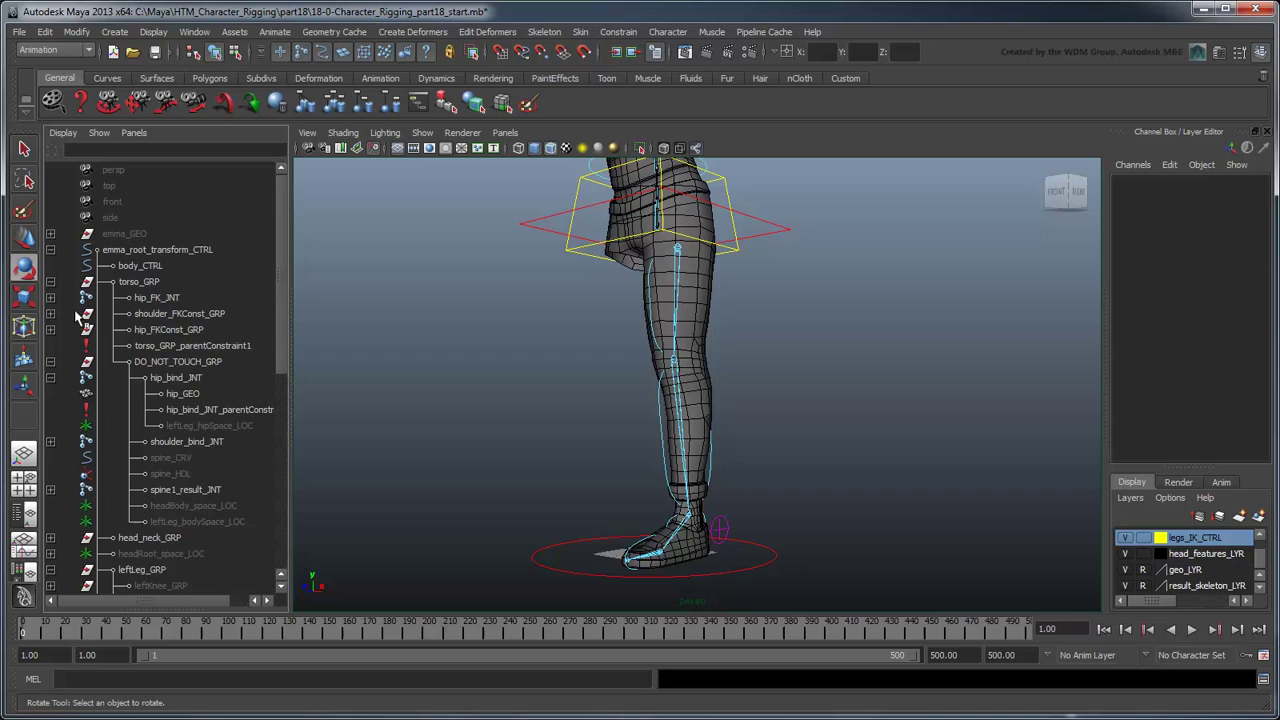
{"action": "scroll", "coordinate": [96, 488], "scroll_direction": "down", "scroll_amount": 4}
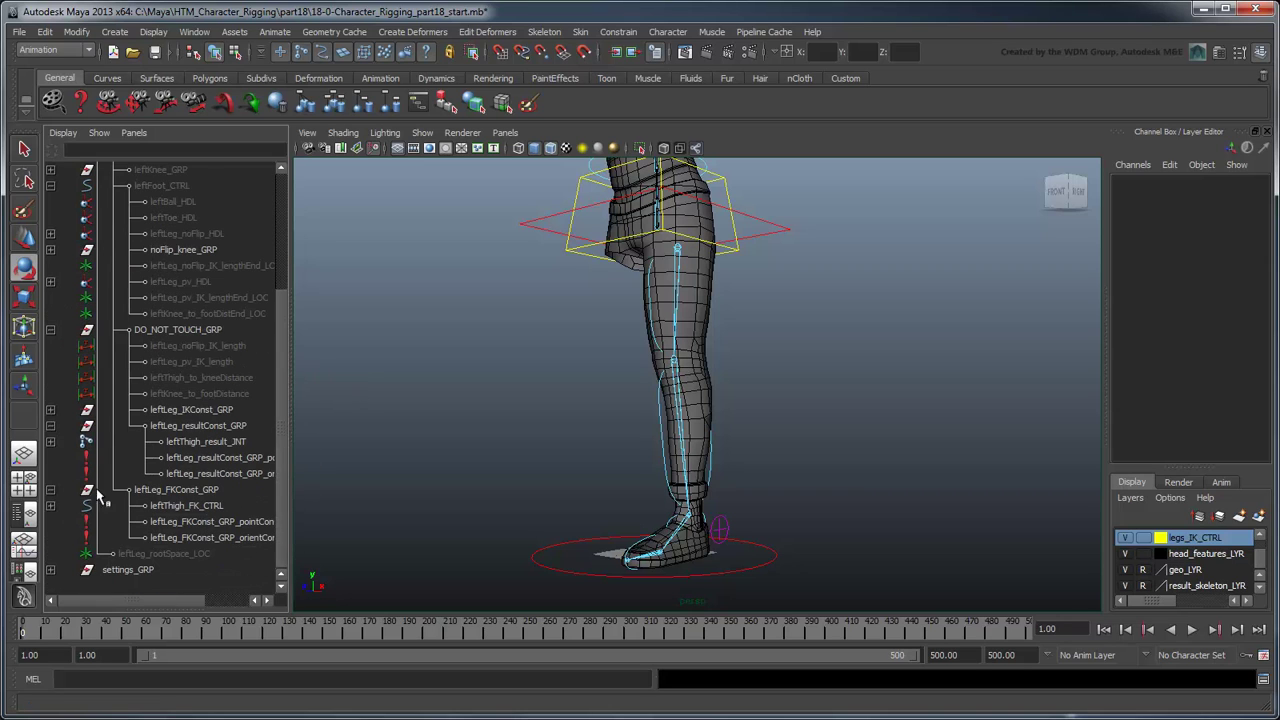
{"action": "left_click", "coordinate": [52, 492]}
{"action": "left_click", "coordinate": [54, 488]}
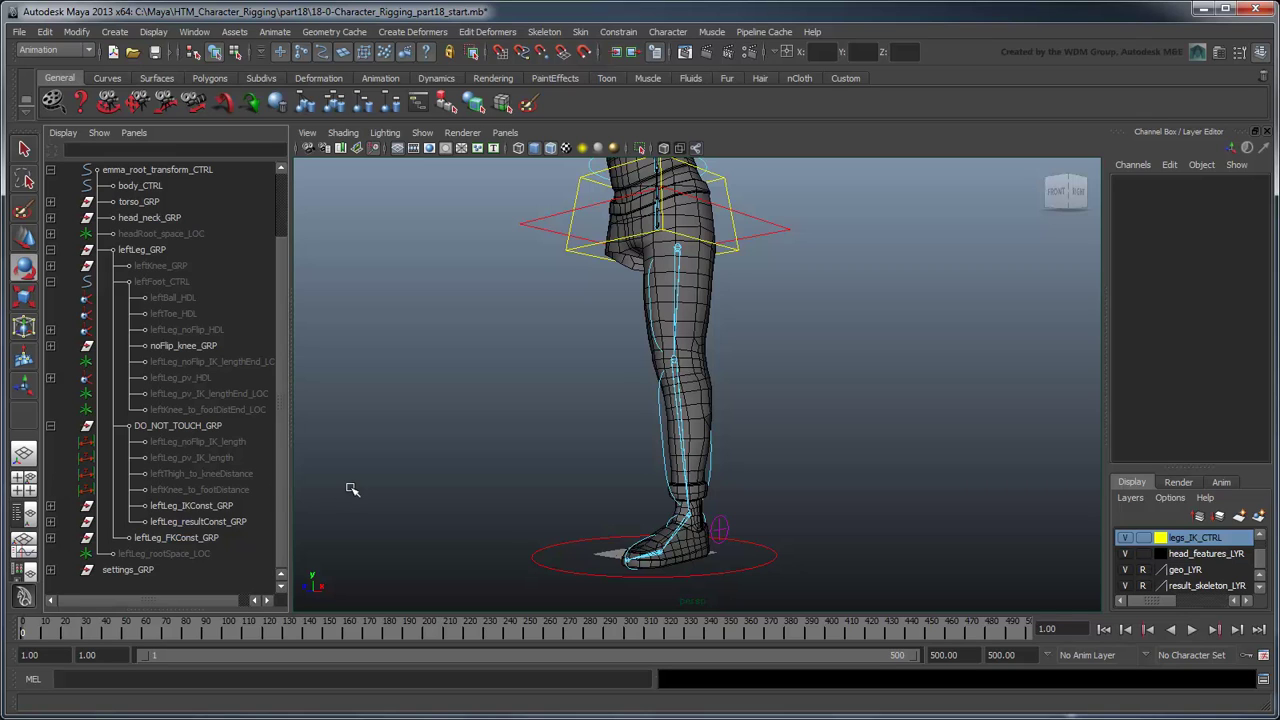
{"action": "scroll", "coordinate": [743, 583], "scroll_direction": "down", "scroll_amount": 3}
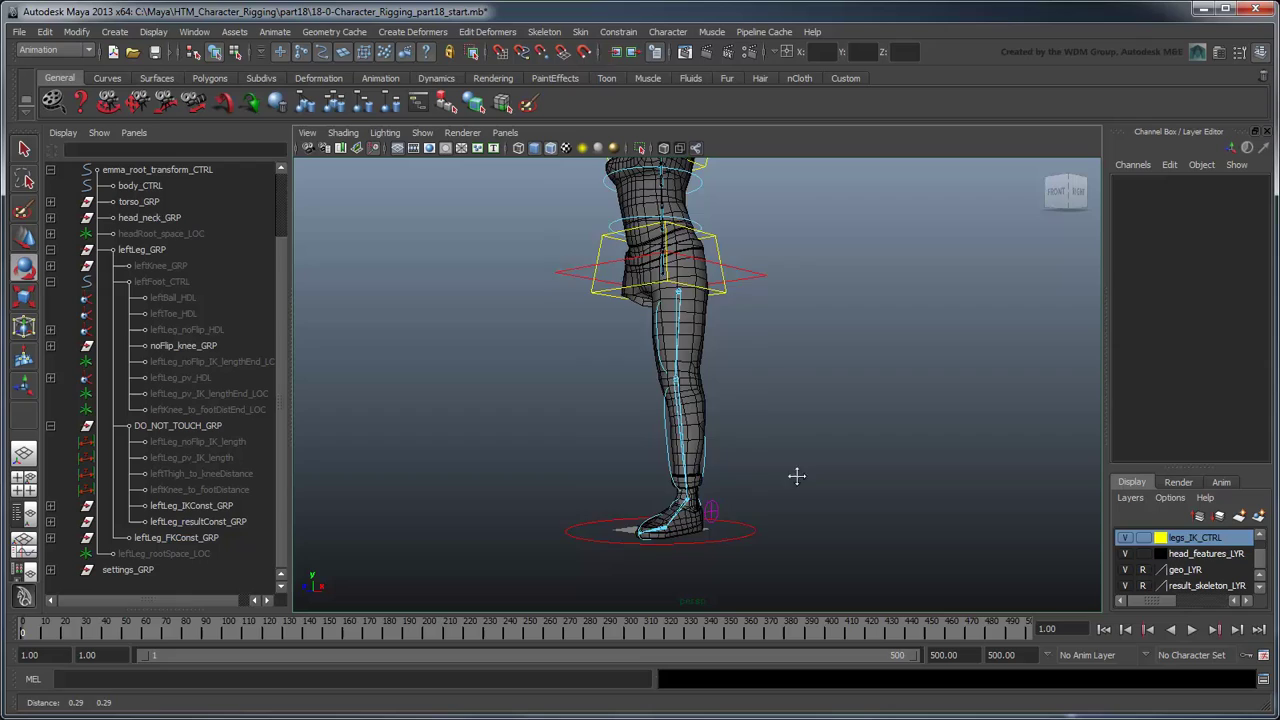
Tilt emma_root_transform_CTRL to test the leg, undo it, and pick the FK/IK Blend attribute
{"action": "left_click", "coordinate": [740, 570]}
{"action": "key", "text": "w"}
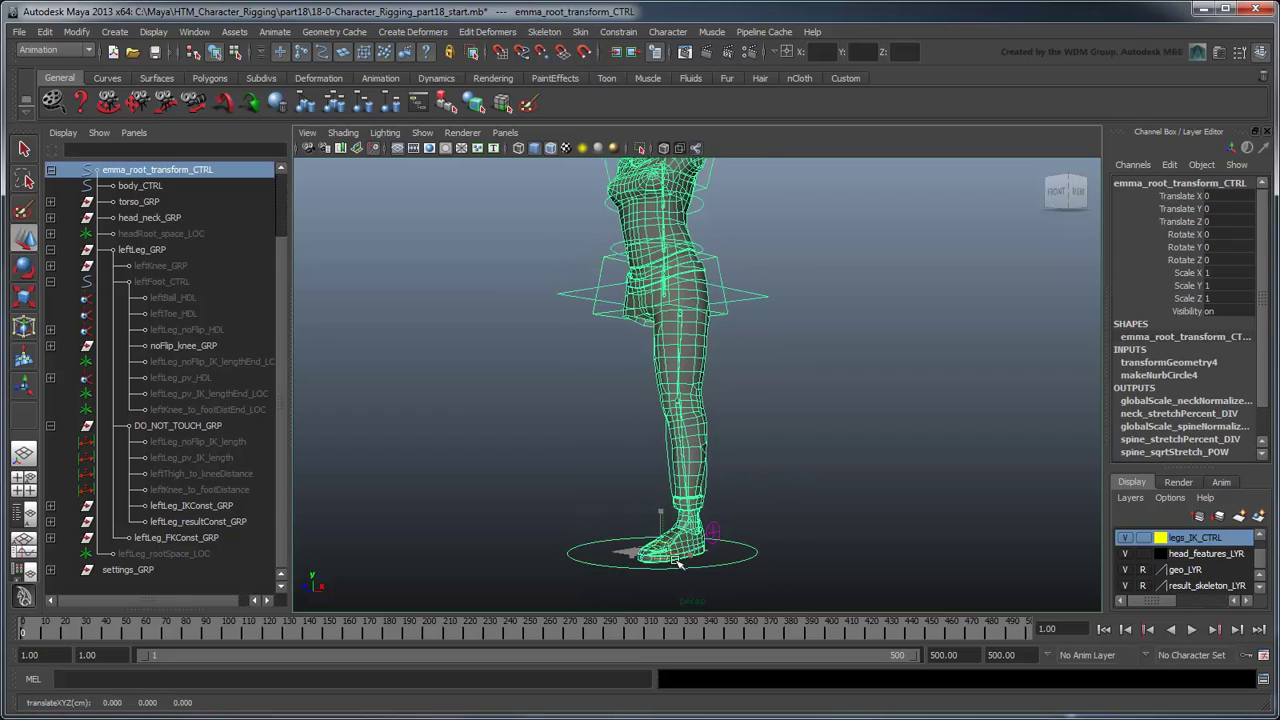
{"action": "key", "text": "e"}
{"action": "left_click_drag", "start_coordinate": [712, 542], "coordinate": [667, 494]}
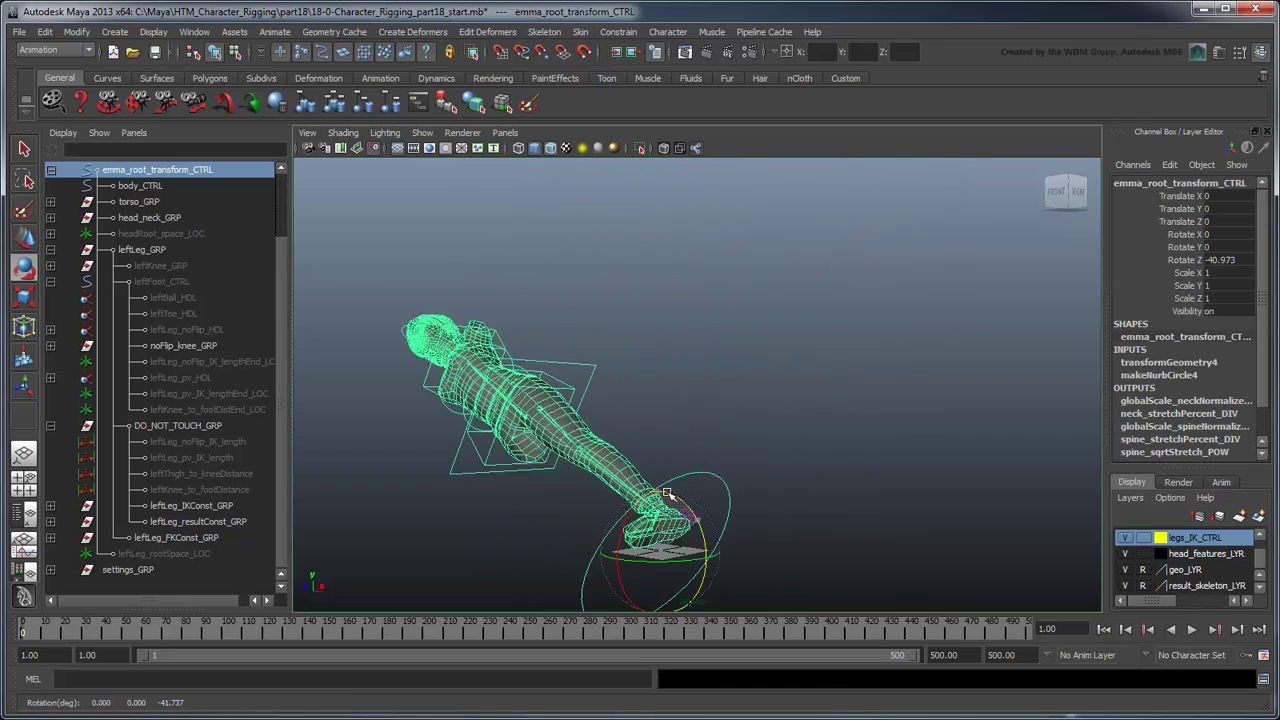
{"action": "key", "text": "ctrl+z"}
{"action": "left_click", "coordinate": [710, 532]}
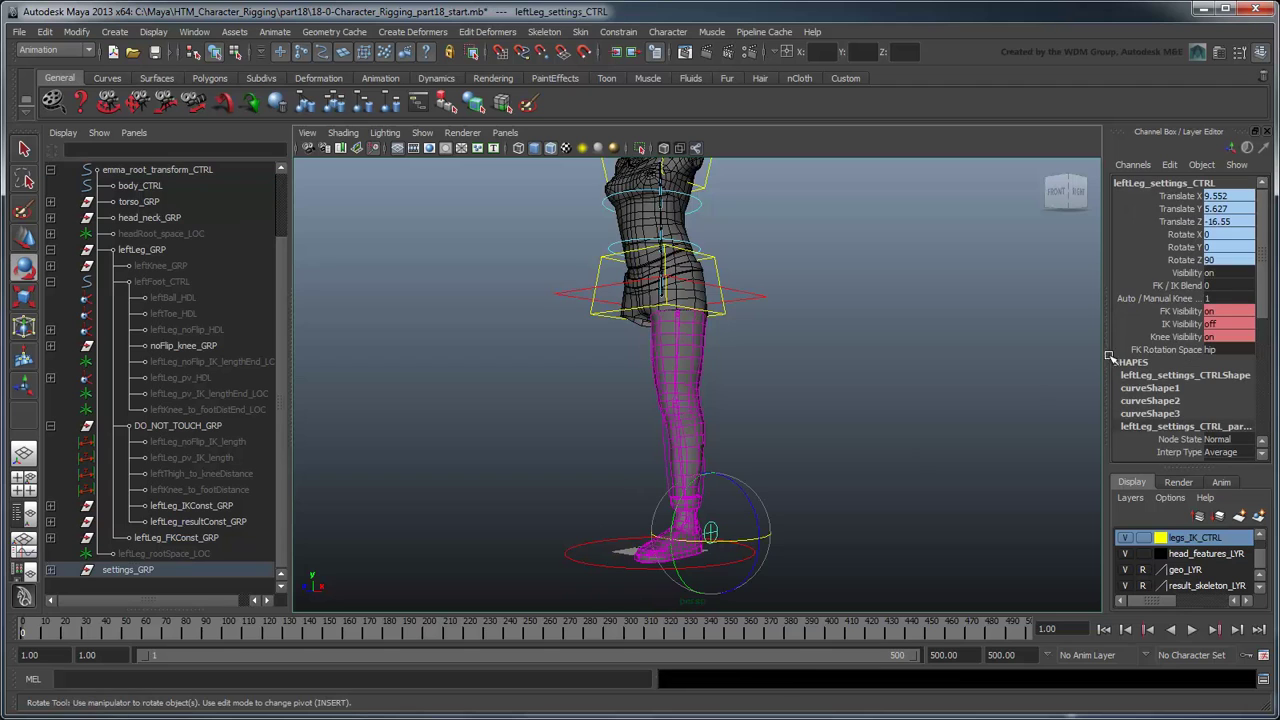
{"action": "left_click", "coordinate": [1213, 287]}
Move the root control to test the leg, undo the changes, and reselect FK/IK Blend
{"action": "left_click", "coordinate": [725, 550]}
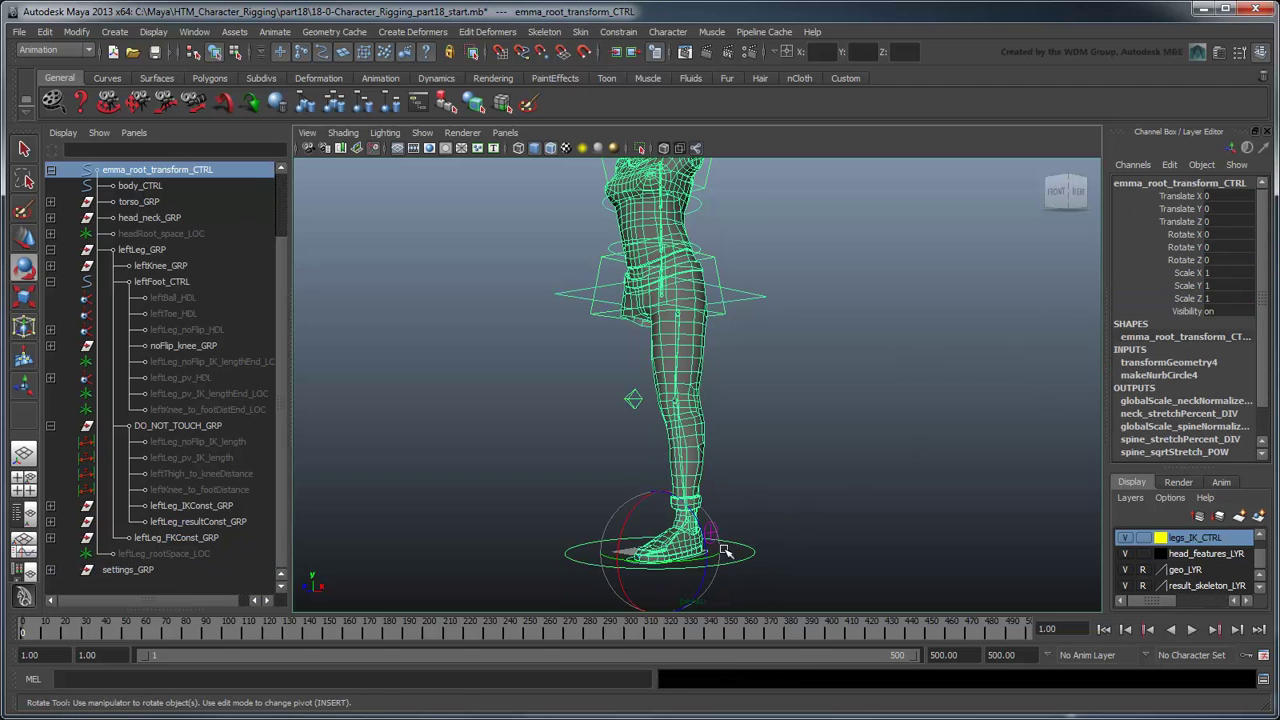
{"action": "key", "text": "w"}
{"action": "mouse_move", "coordinate": [725, 550]}
{"action": "left_mouse_down"}
{"action": "mouse_move", "coordinate": [680, 568]}
{"action": "mouse_move", "coordinate": [708, 455]}
{"action": "left_mouse_up"}
{"action": "key", "text": "ctrl+z"}
{"action": "key", "text": "e"}
{"action": "key", "text": "ctrl+z"}
{"action": "key", "text": "q"}
{"action": "left_click", "coordinate": [714, 533]}
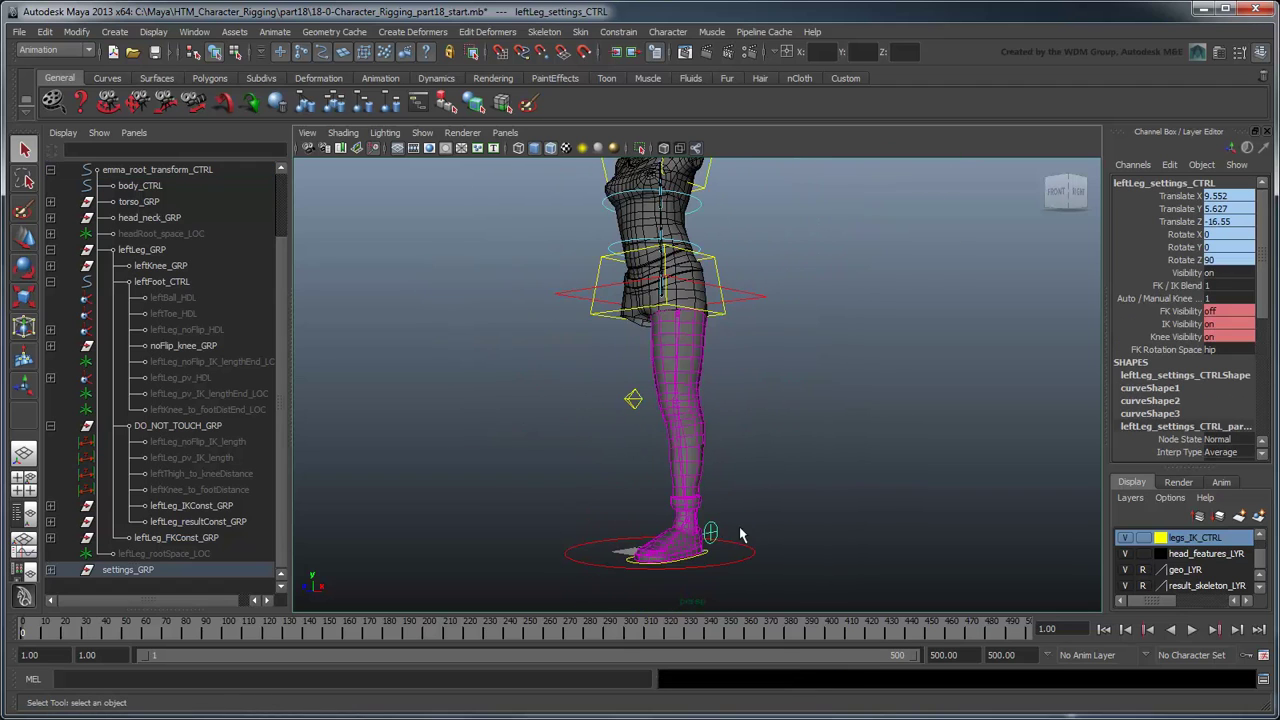
{"action": "left_click", "coordinate": [1192, 287]}
Scale the root control up to test leg stretch, then undo back to scale 1
{"action": "left_click", "coordinate": [769, 566]}
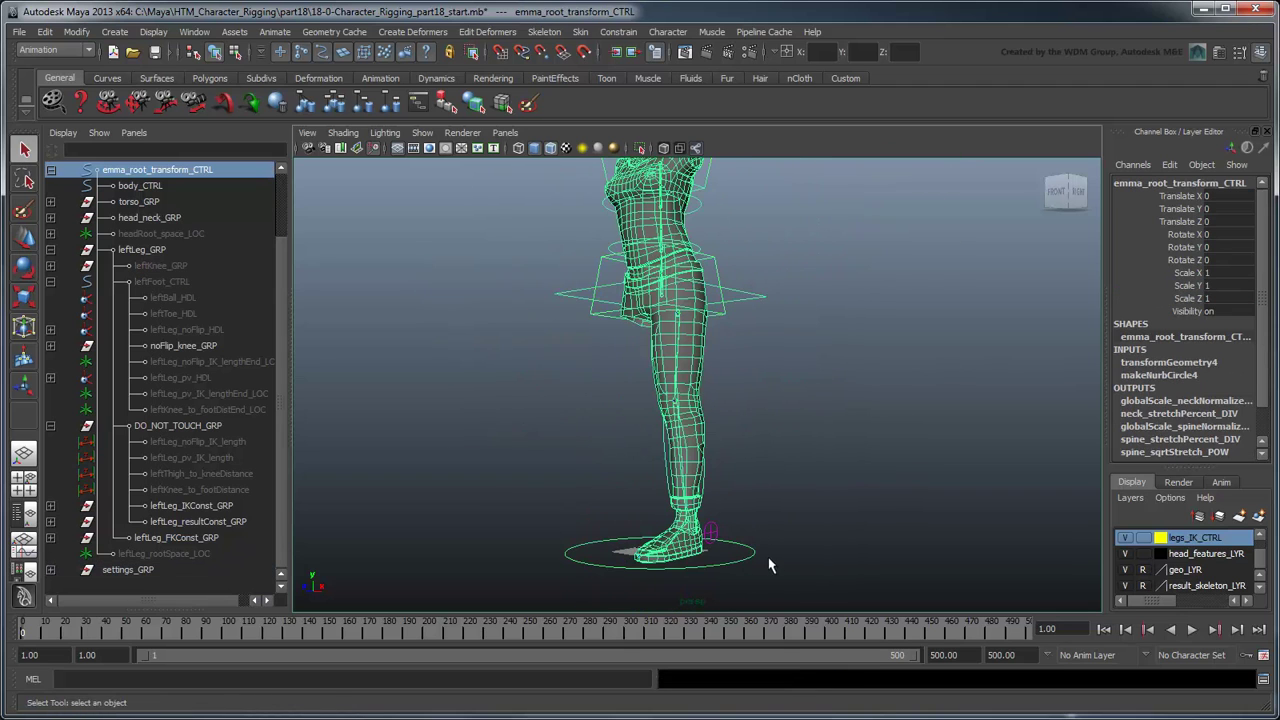
{"action": "key", "text": "r"}
{"action": "left_click_drag", "start_coordinate": [665, 560], "coordinate": [822, 436]}
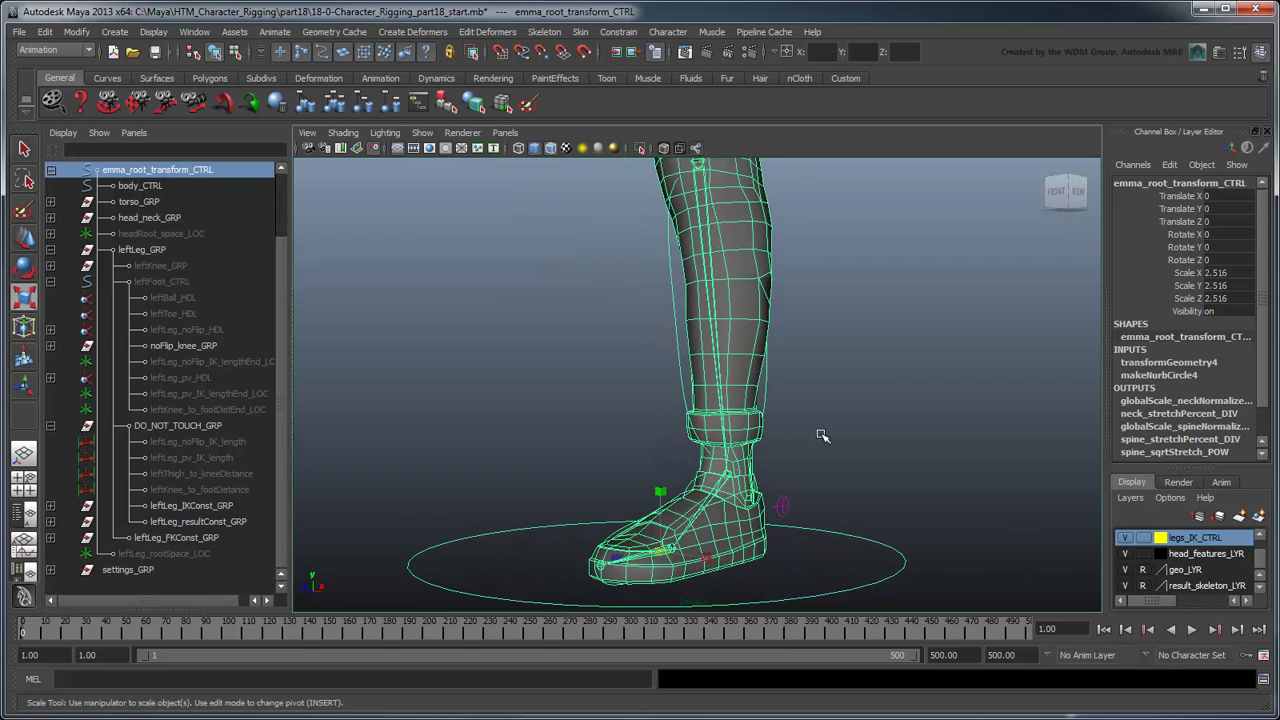
{"action": "scroll", "coordinate": [815, 420], "scroll_direction": "down", "scroll_amount": 4}
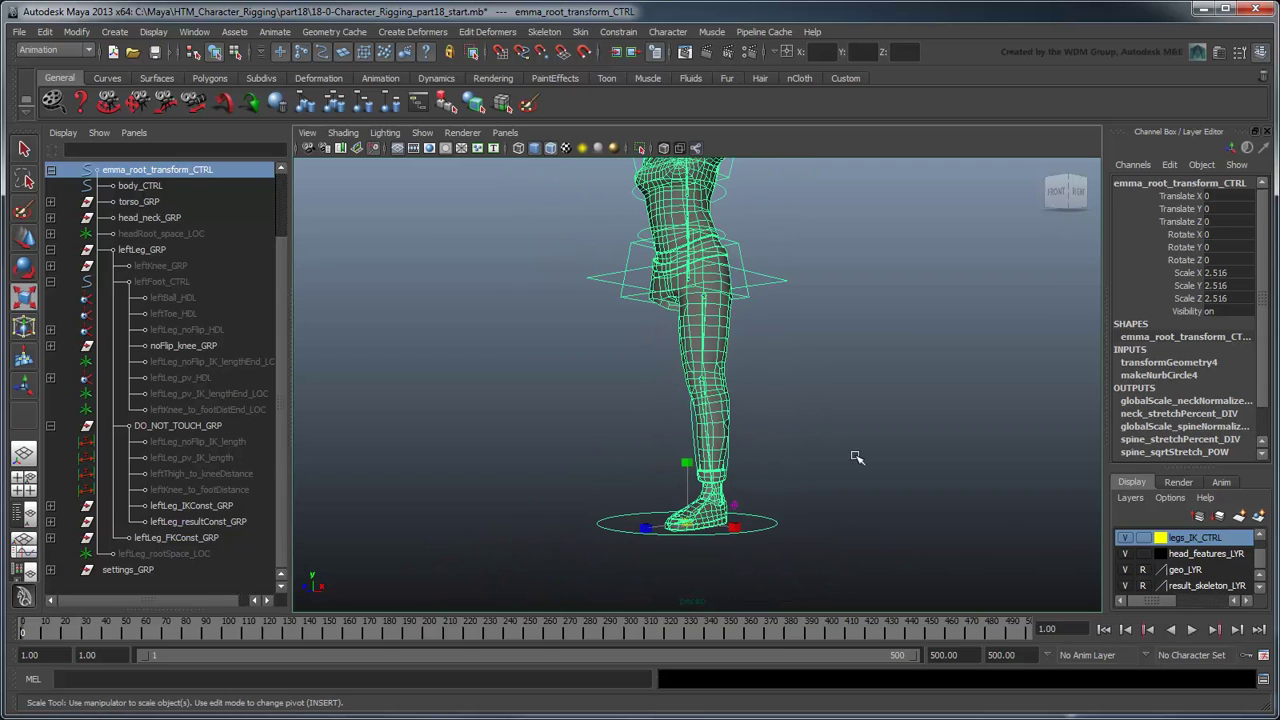
{"action": "key", "text": "ctrl+z"}
{"action": "scroll", "coordinate": [830, 480], "scroll_direction": "up", "scroll_amount": 5}
{"action": "middle_click_drag", "start_coordinate": [830, 480], "coordinate": [849, 297], "text": "alt"}
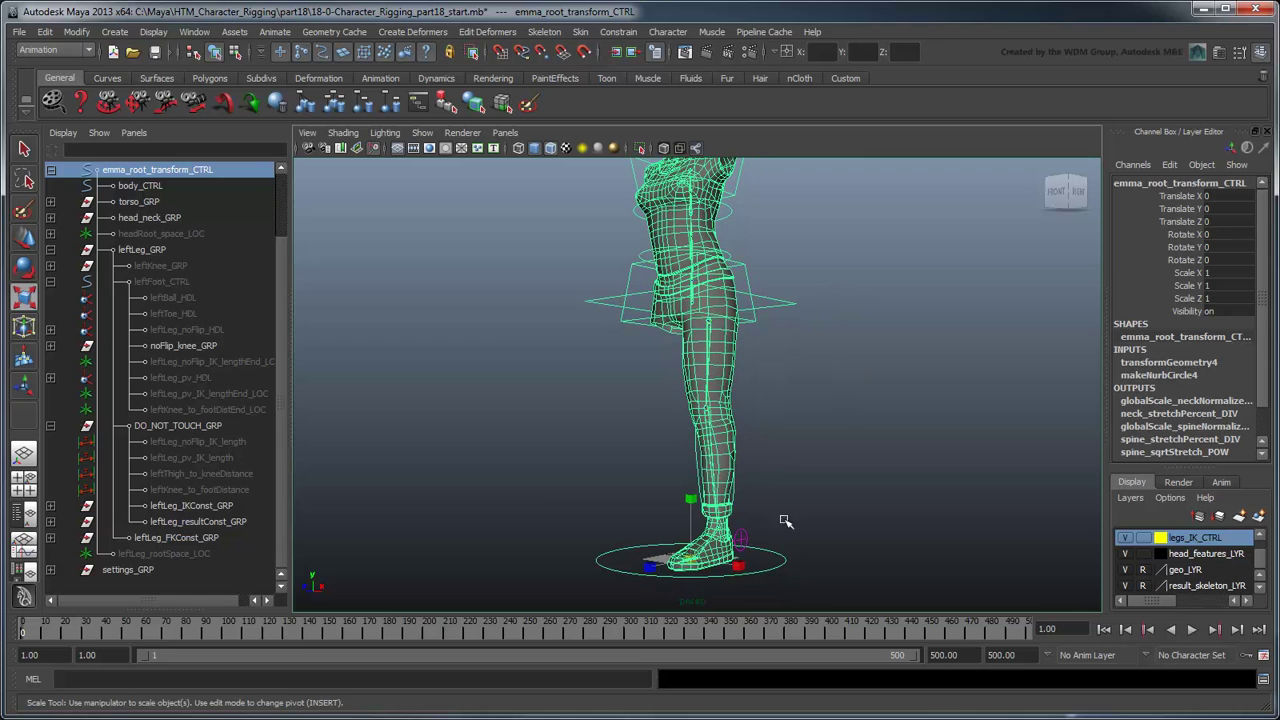
Set leftLeg_settings_CTRL FK/IK Blend to 1 and scale emma_root_transform_CTRL uniformly to 1.736
{"action": "key", "text": "q"}
{"action": "left_click", "coordinate": [748, 542]}
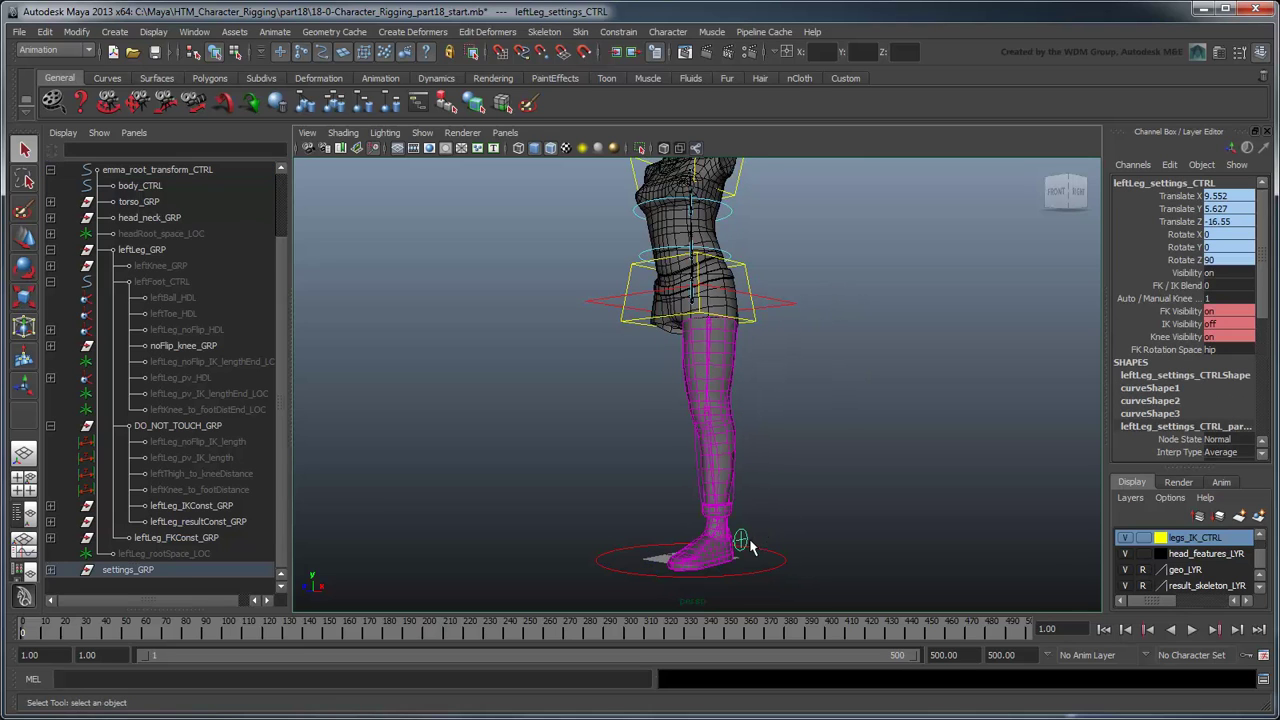
{"action": "left_click", "coordinate": [1183, 300]}
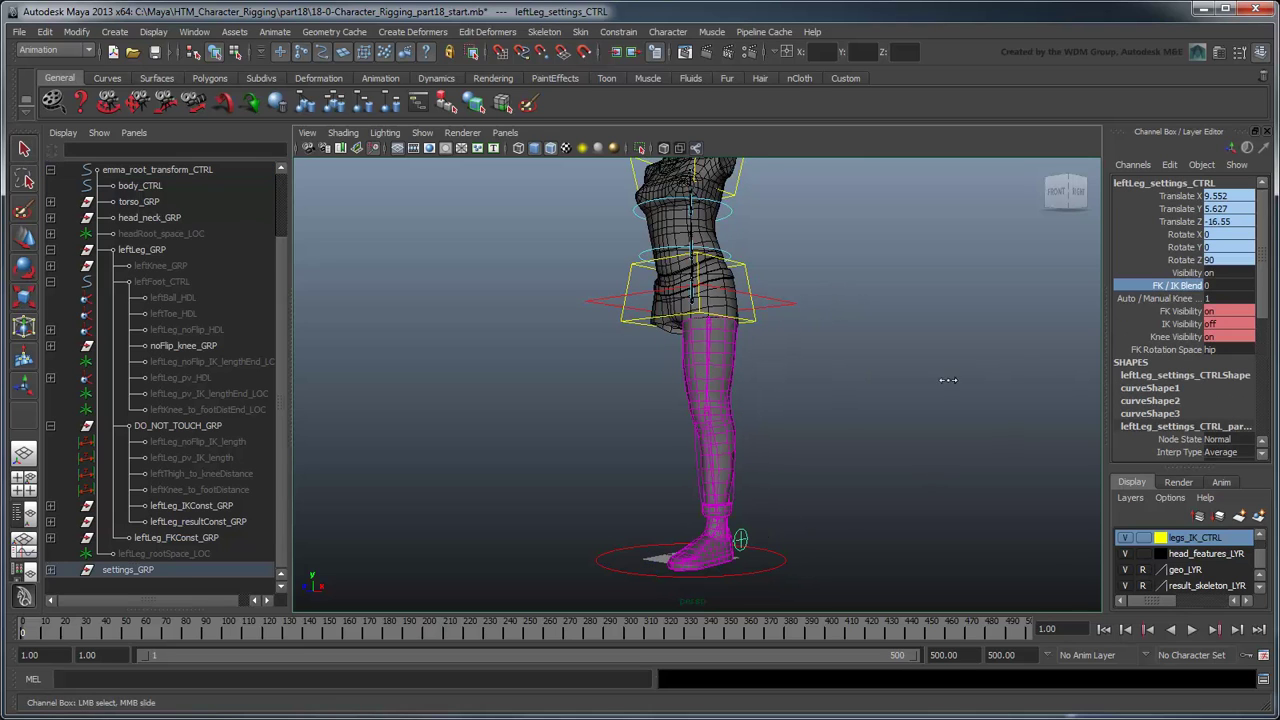
{"action": "left_click", "coordinate": [777, 578]}
{"action": "key", "text": "r"}
{"action": "left_click_drag", "start_coordinate": [703, 562], "coordinate": [1090, 577]}
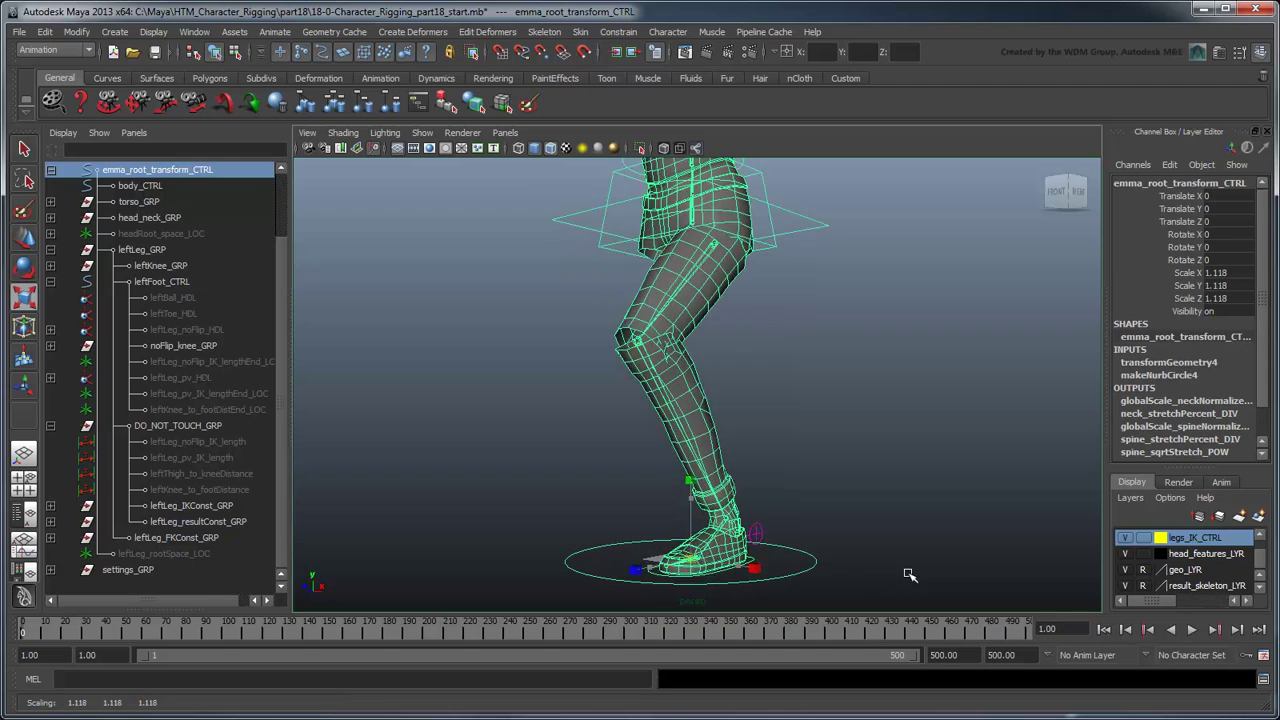
{"action": "mouse_move", "coordinate": [763, 386]}
{"action": "right_mouse_down", "text": "alt"}
{"action": "mouse_move", "coordinate": [777, 366]}
{"action": "mouse_move", "coordinate": [772, 401]}
{"action": "right_mouse_up", "text": "alt"}
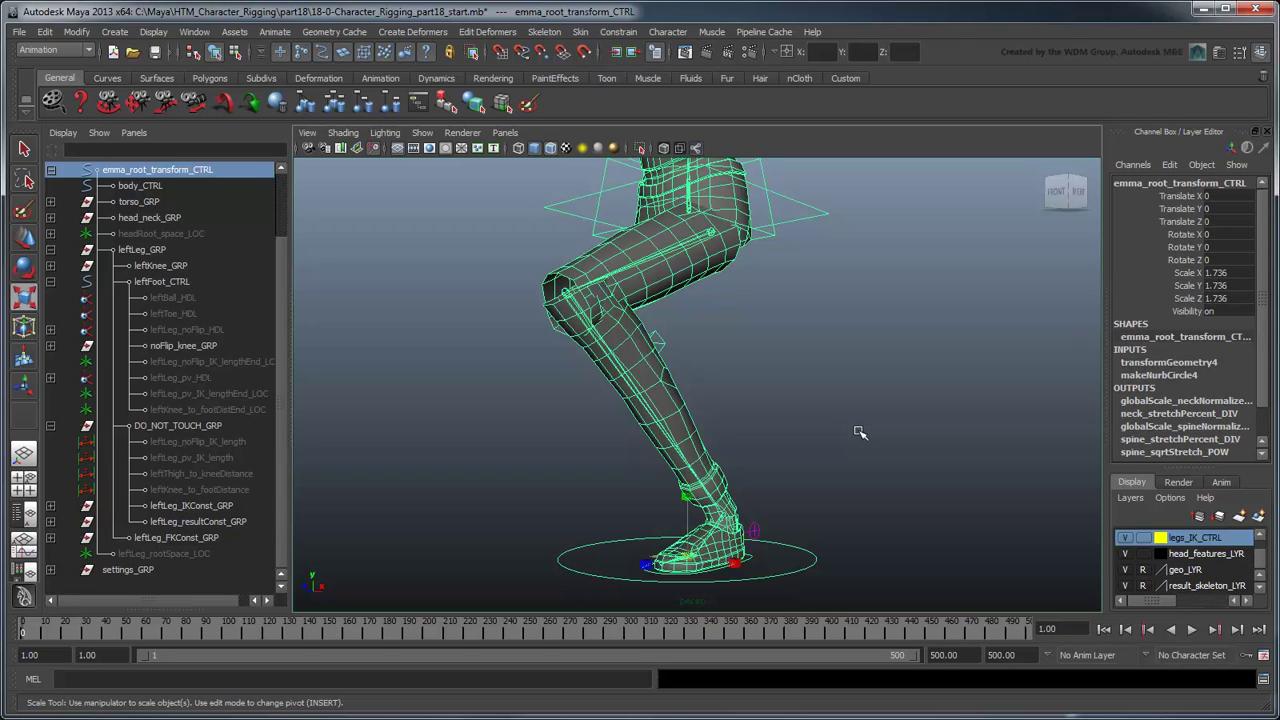
Show shapes in the Outliner and select both leg lengthShape nodes plus the two thigh IK joints
{"action": "left_click", "coordinate": [63, 132]}
{"action": "left_click", "coordinate": [80, 172]}
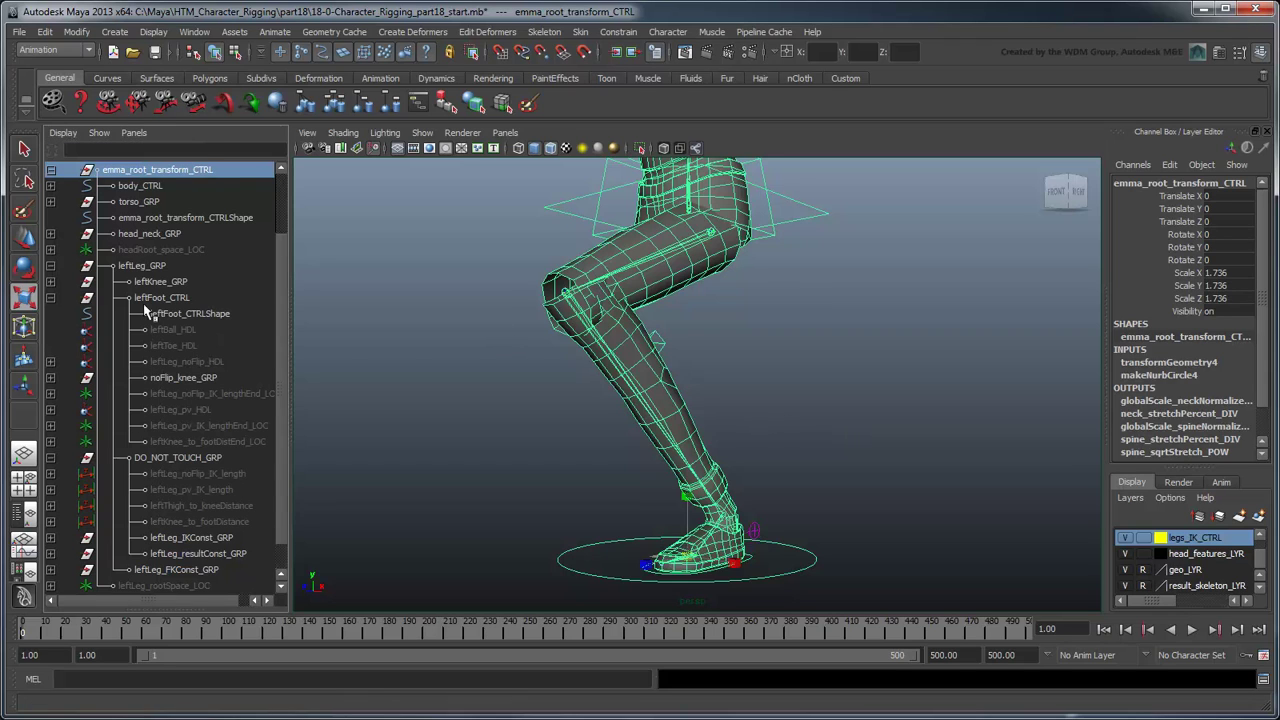
{"action": "left_click", "coordinate": [51, 474]}
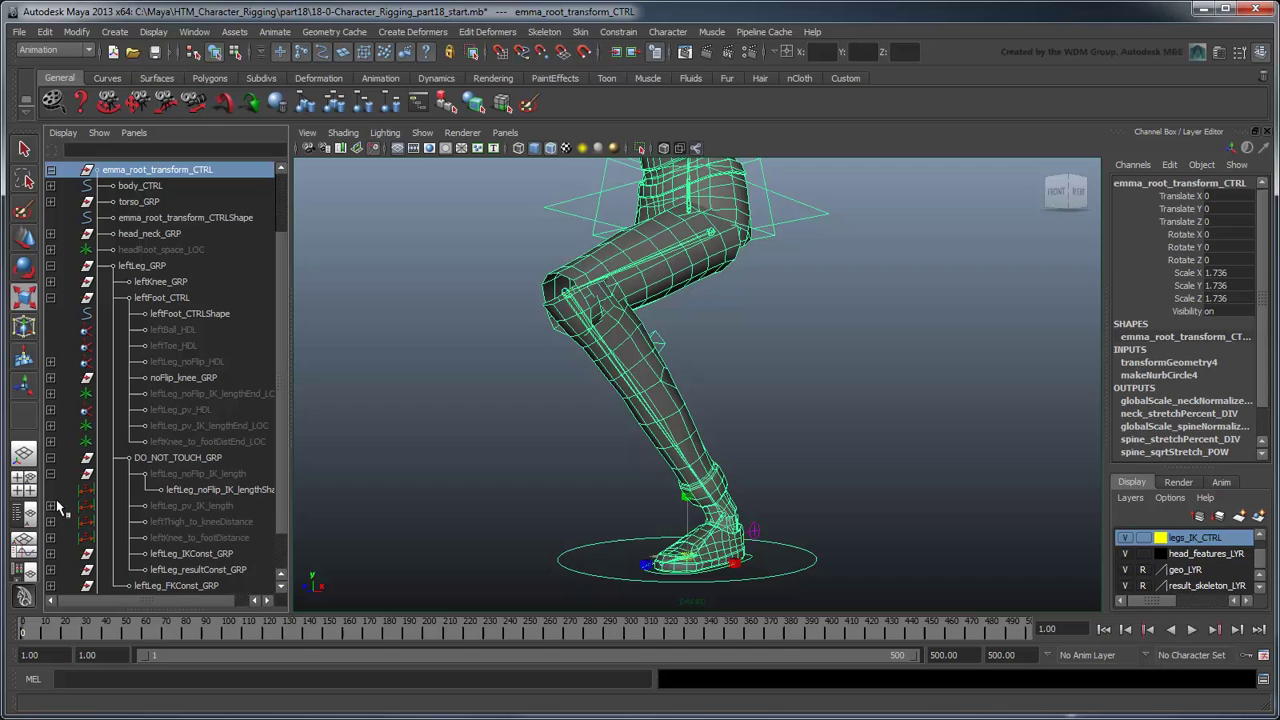
{"action": "left_click", "coordinate": [51, 506]}
{"action": "left_click", "coordinate": [218, 490]}
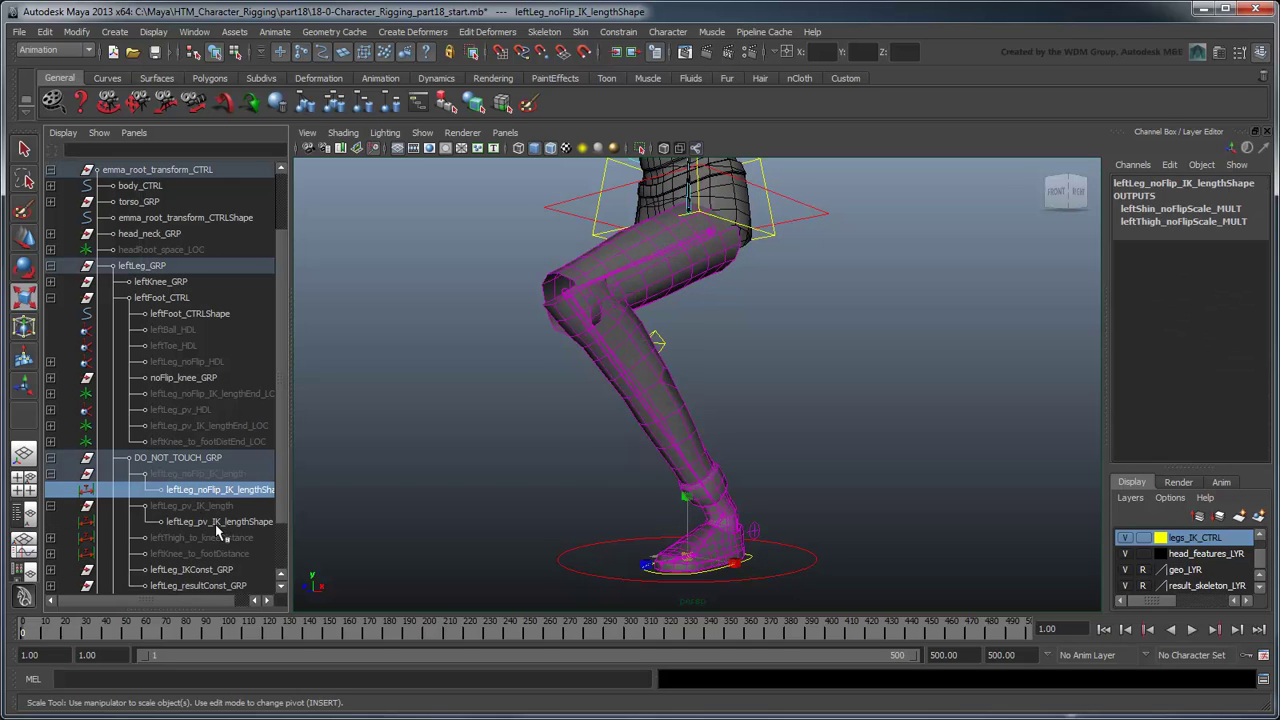
{"action": "left_click", "coordinate": [215, 522], "text": "ctrl"}
{"action": "scroll", "coordinate": [215, 525], "scroll_direction": "down", "scroll_amount": 2}
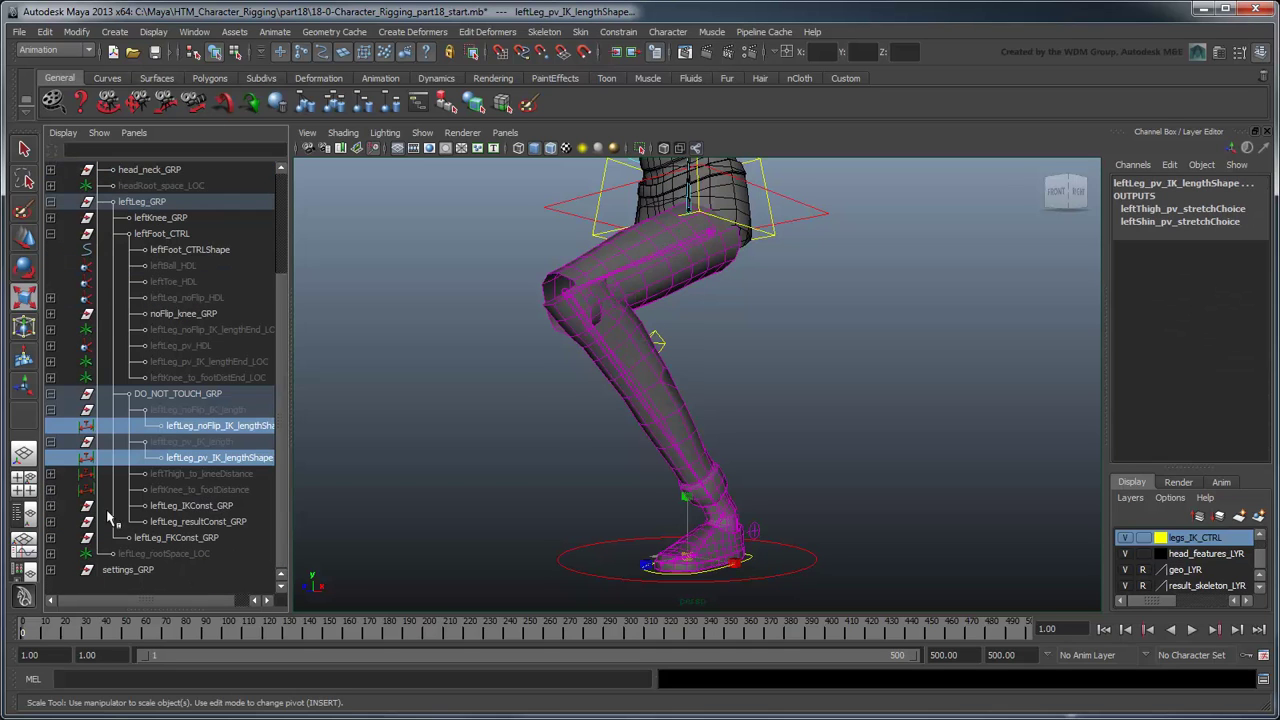
{"action": "scroll", "coordinate": [190, 510], "scroll_direction": "down", "scroll_amount": 3}
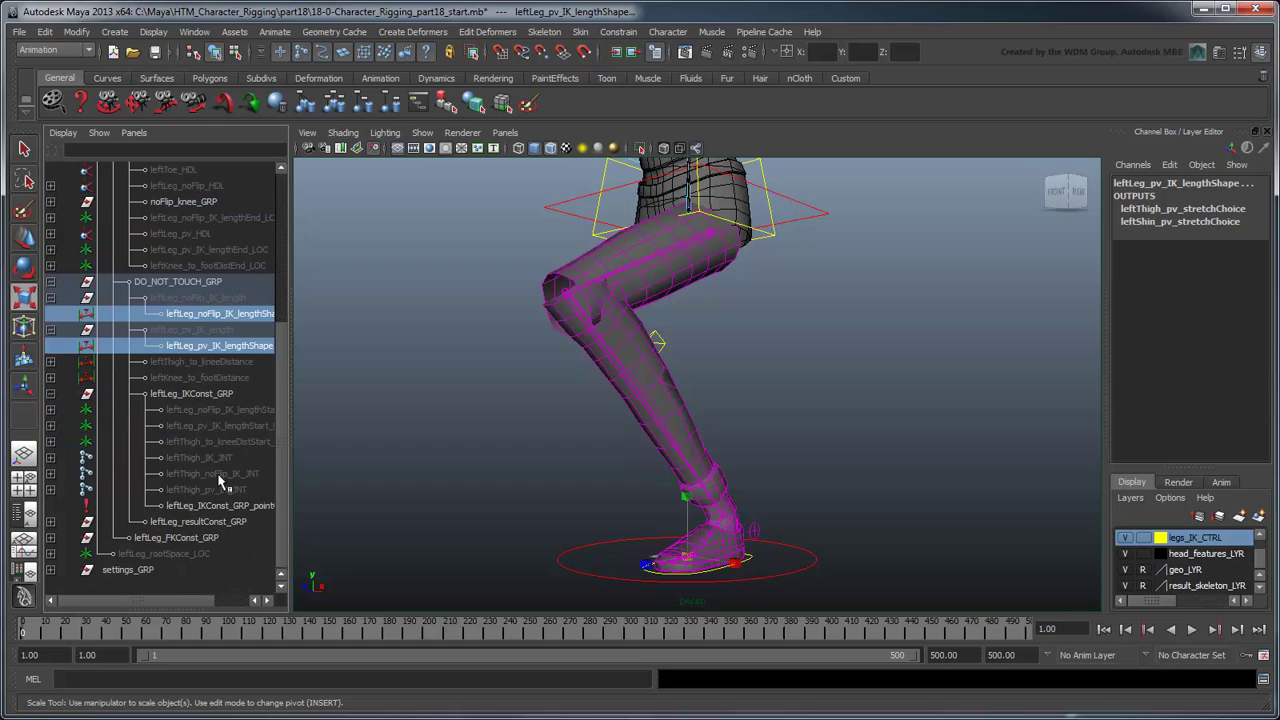
{"action": "left_click", "coordinate": [222, 476]}
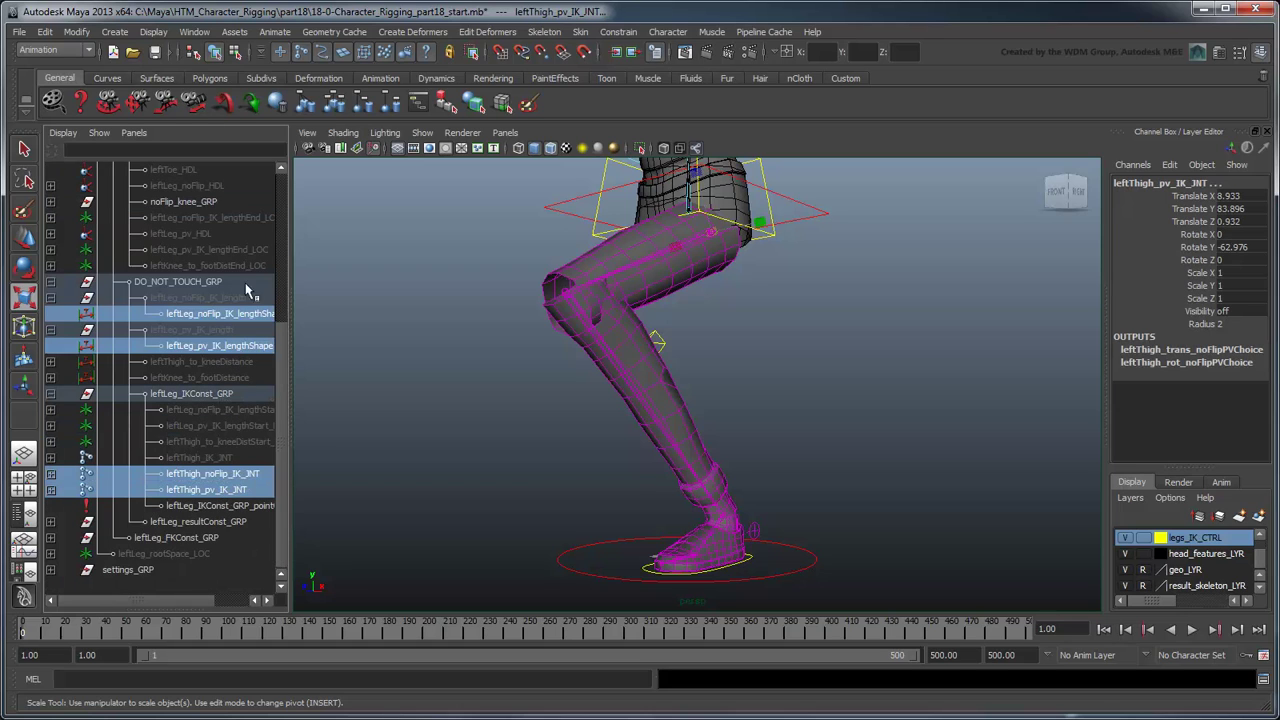
Graph the selection's input and output connections in the Node Editor
{"action": "left_click", "coordinate": [194, 31]}
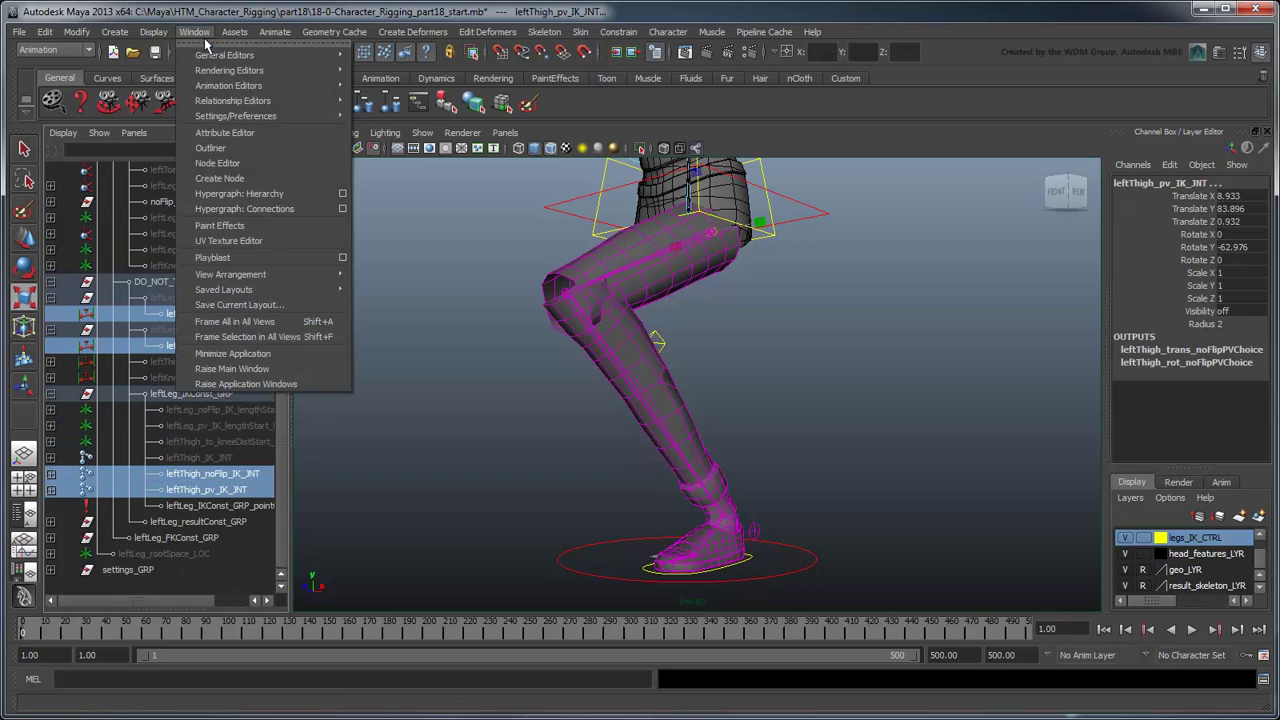
{"action": "left_click", "coordinate": [255, 163]}
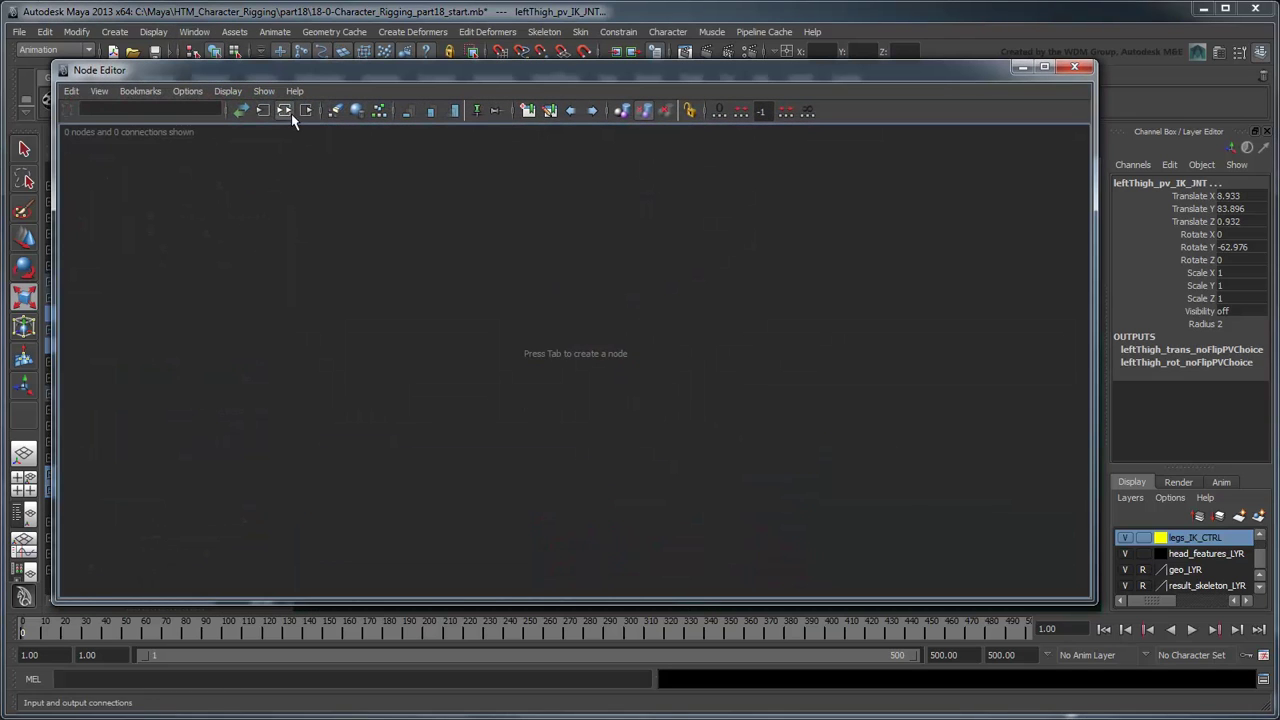
{"action": "left_click", "coordinate": [288, 112]}
Create two multiplyDivide nodes beside the leftThigh joint nodes in the Node Editor
{"action": "scroll", "coordinate": [661, 430], "scroll_direction": "up", "scroll_amount": 3}
{"action": "scroll", "coordinate": [523, 409], "scroll_direction": "up", "scroll_amount": 3}
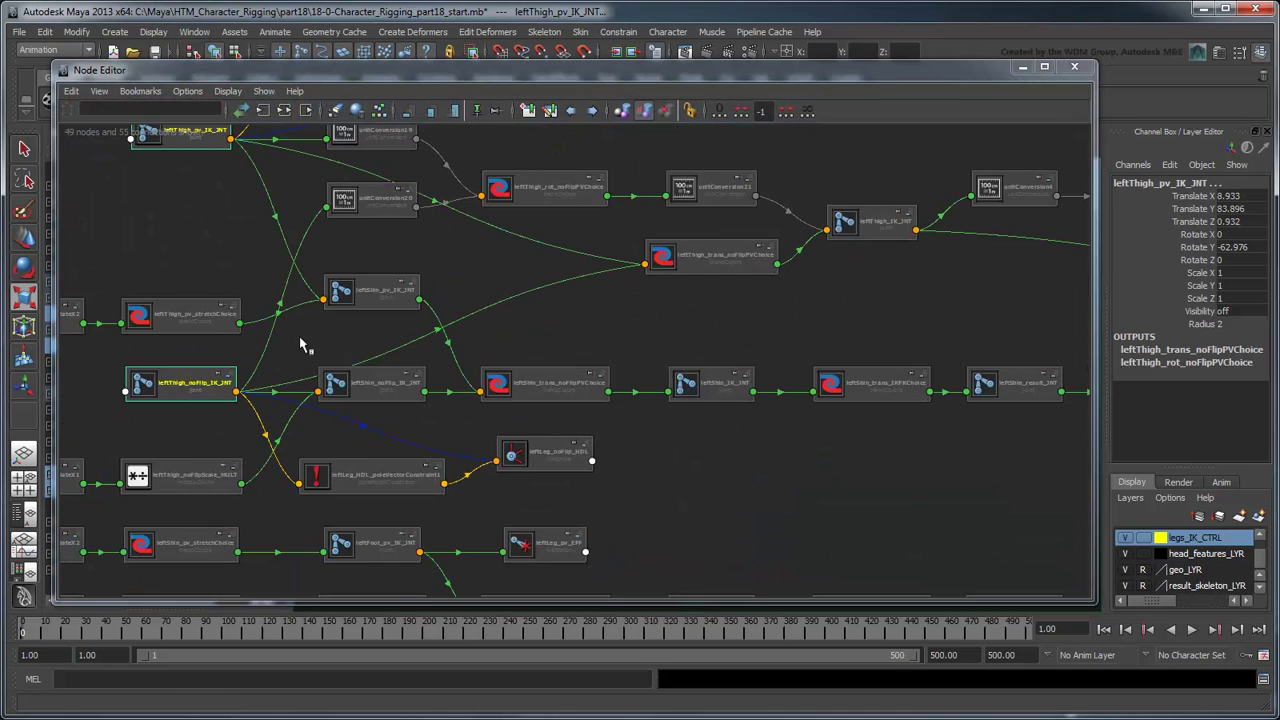
{"action": "scroll", "coordinate": [299, 336], "scroll_direction": "up", "scroll_amount": 3}
{"action": "middle_click_drag", "start_coordinate": [372, 328], "coordinate": [571, 337], "text": "alt"}
{"action": "key", "text": "Tab"}
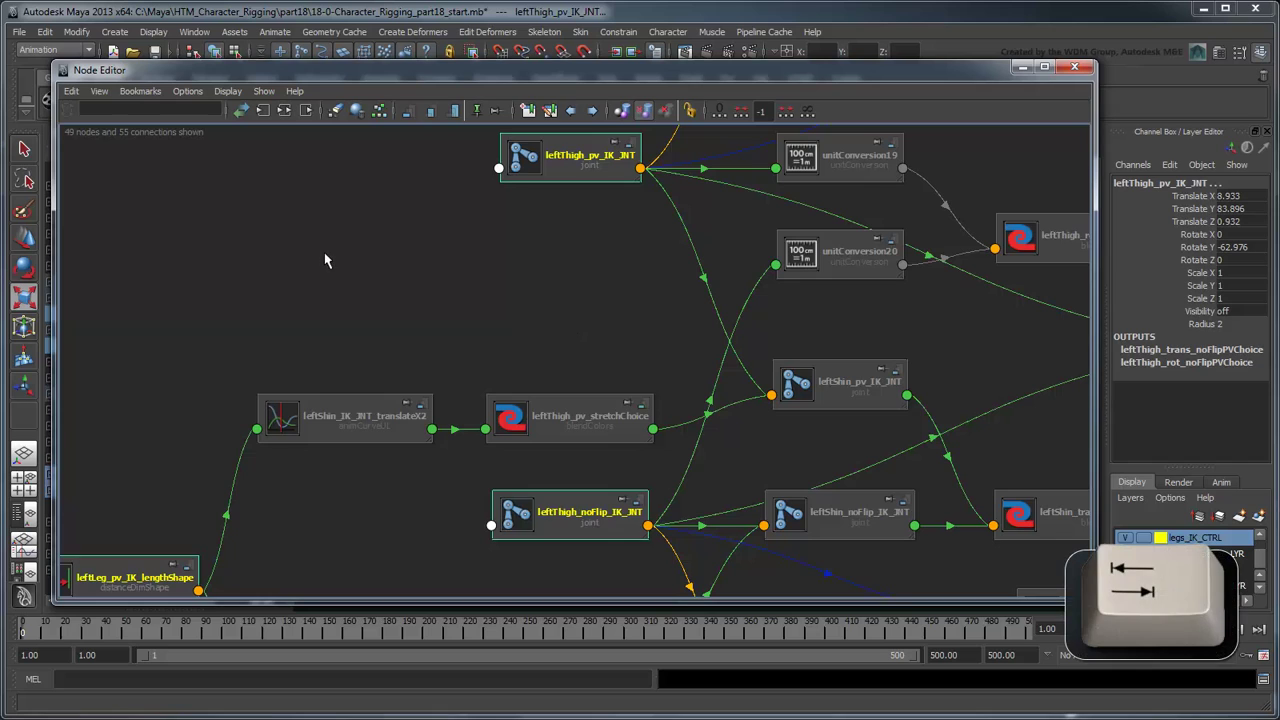
{"action": "type", "text": "multipl"}
{"action": "type", "text": "ide"}
{"action": "key", "text": "Return"}
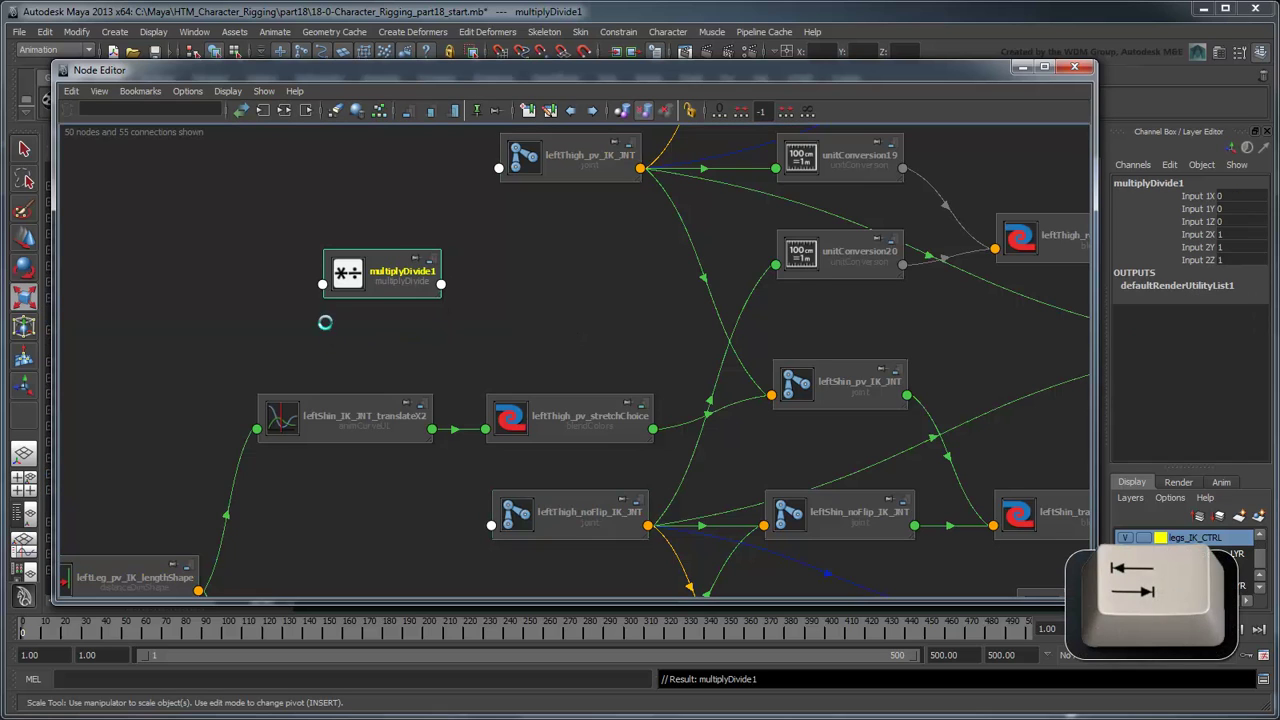
{"action": "left_click_drag", "start_coordinate": [390, 289], "coordinate": [346, 251]}
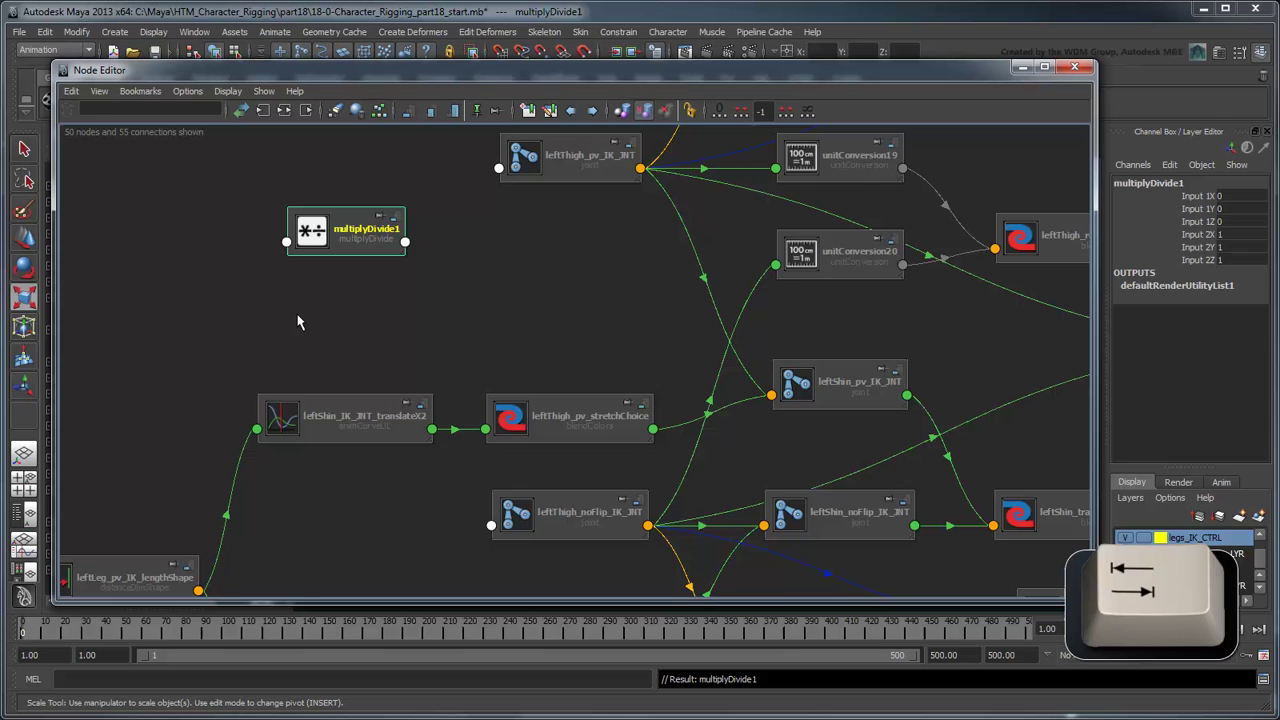
{"action": "type", "text": "multiplide"}
{"action": "key", "text": "Return"}
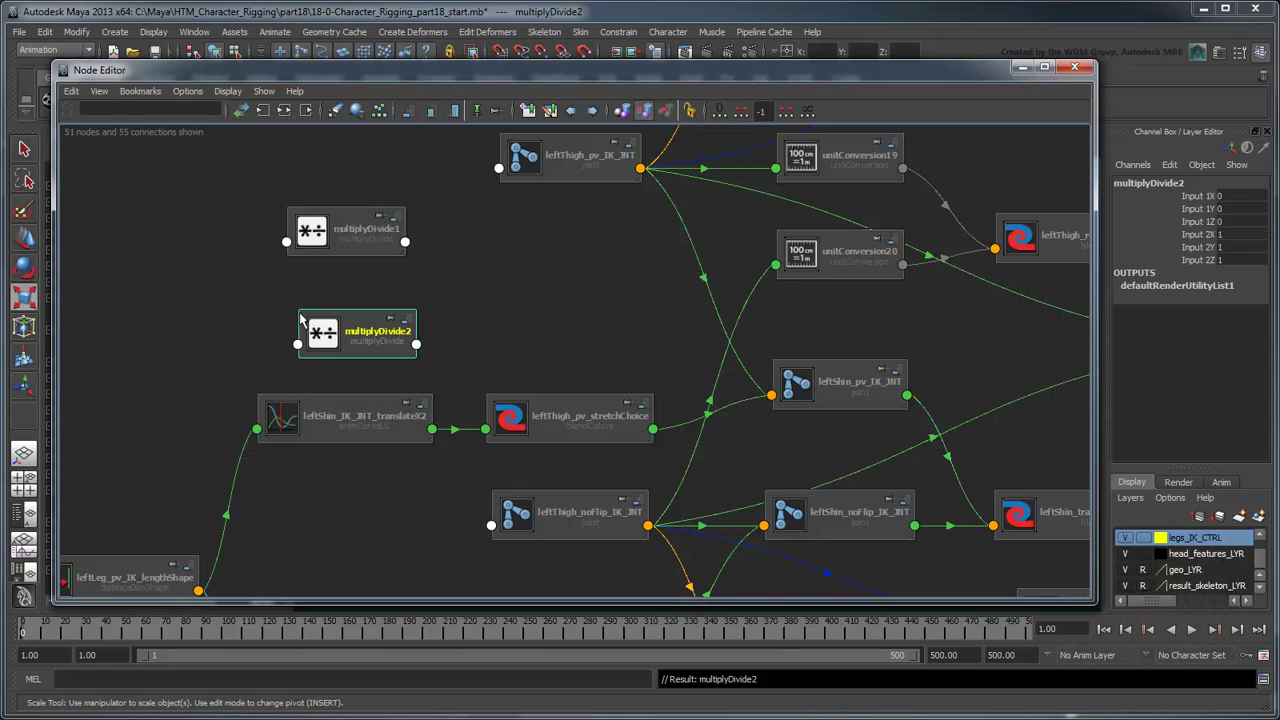
Rename them globalScale_leftLeg_noFlipNormalize_DIV and globalScale_leftLeg_pvNormalize_DIV
{"action": "left_click", "coordinate": [352, 250]}
{"action": "double_click", "coordinate": [364, 240]}
{"action": "type", "text": "glob"}
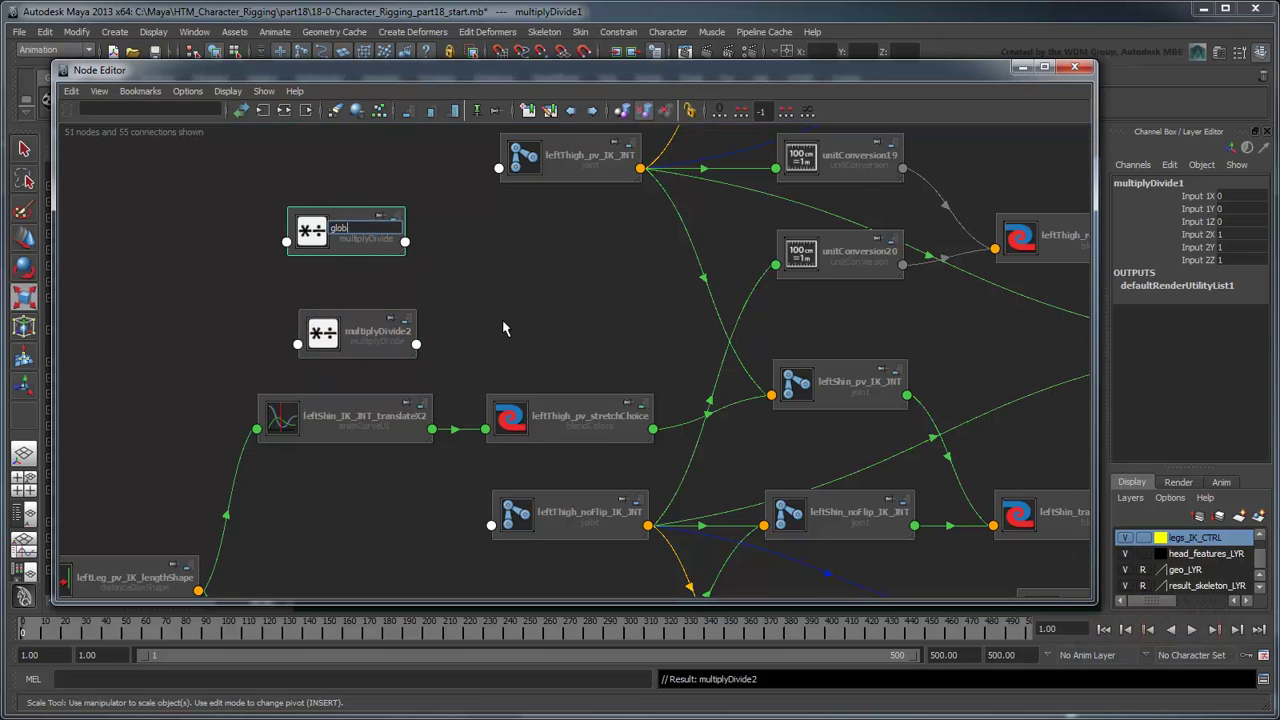
{"action": "key", "text": "BackSpace"}
{"action": "key", "text": "BackSpace"}
{"action": "key", "text": "BackSpace"}
{"action": "type", "text": "noFlipNorm"}
{"action": "type", "text": "alize_DIV"}
{"action": "key", "text": "Return"}
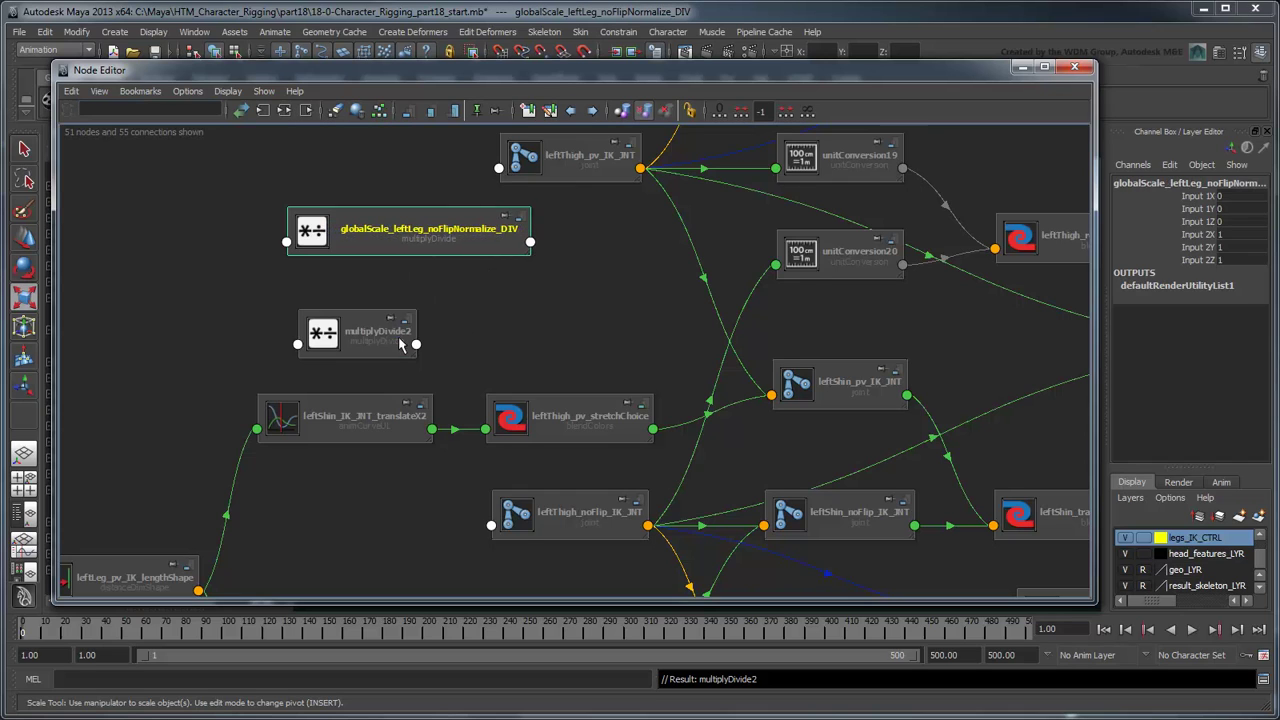
{"action": "double_click", "coordinate": [372, 331]}
{"action": "type", "text": "global"}
{"action": "type", "text": "ftLeg_pv"}
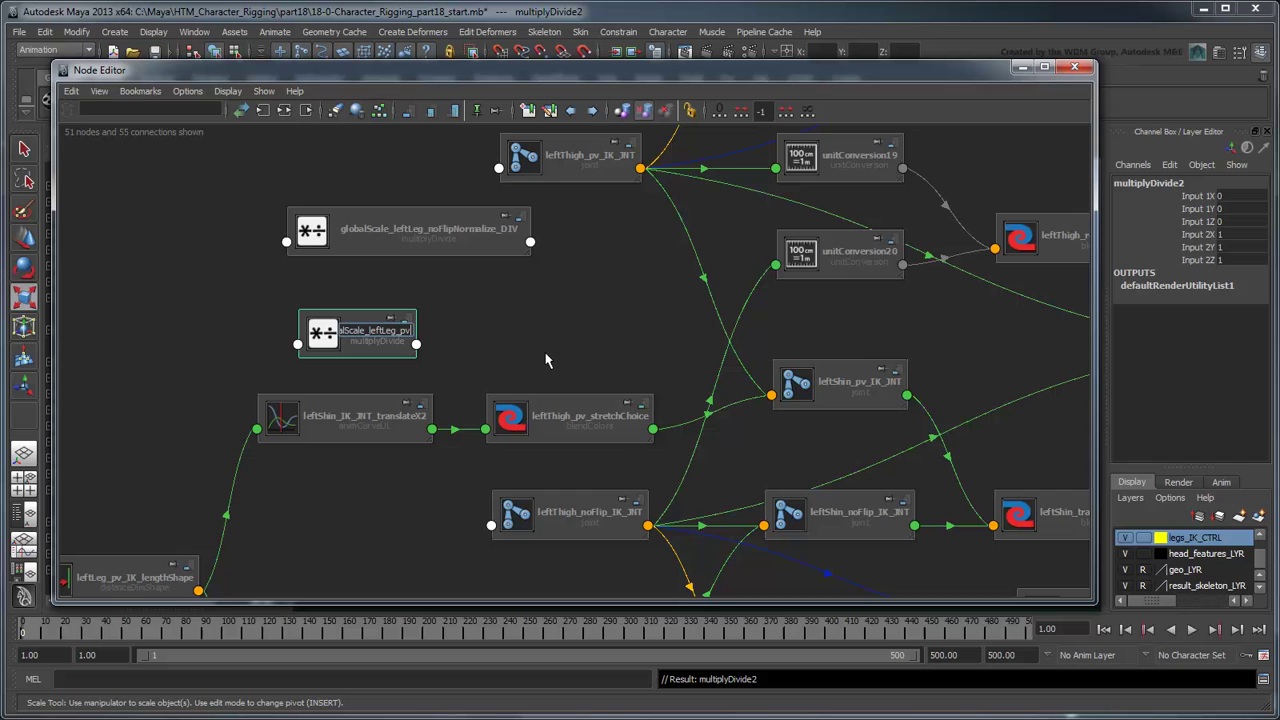
{"action": "type", "text": "Normalize_DIV"}
{"action": "key", "text": "Return"}
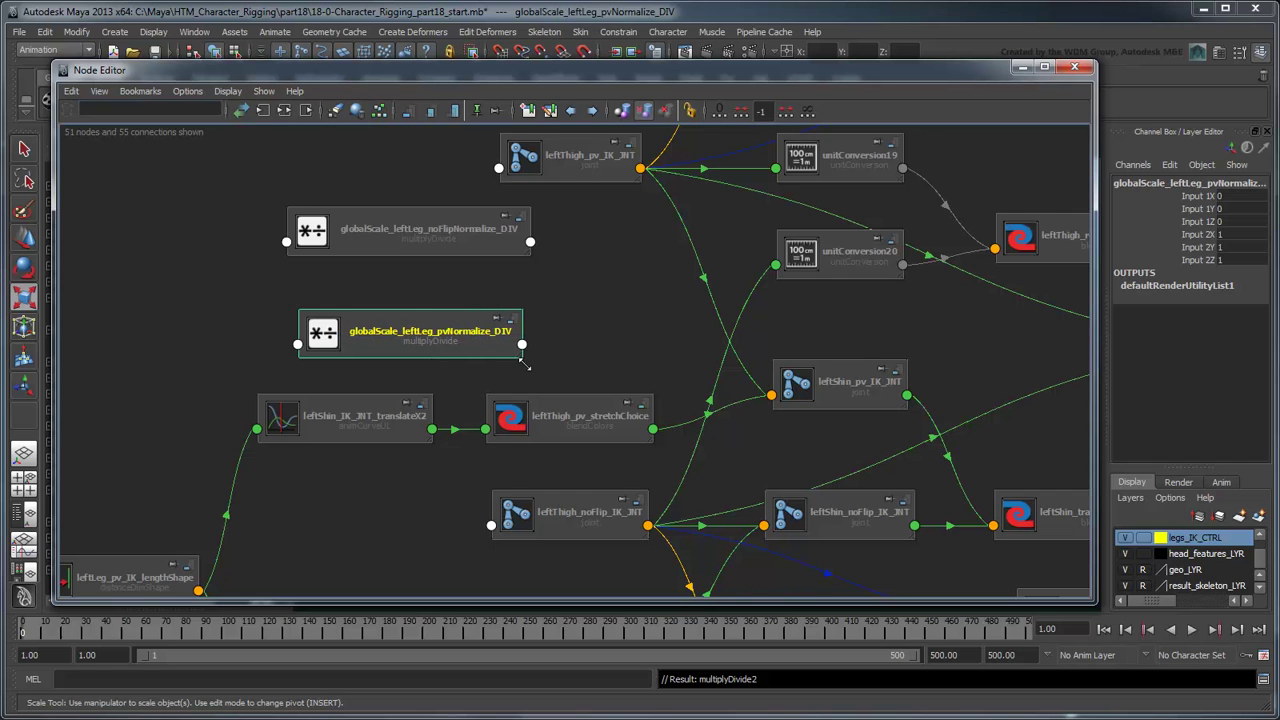
Arrange the noFlip and pv length-shape nodes beside their normalize divide nodes
{"action": "scroll", "coordinate": [400, 418], "scroll_direction": "down", "scroll_amount": 3}
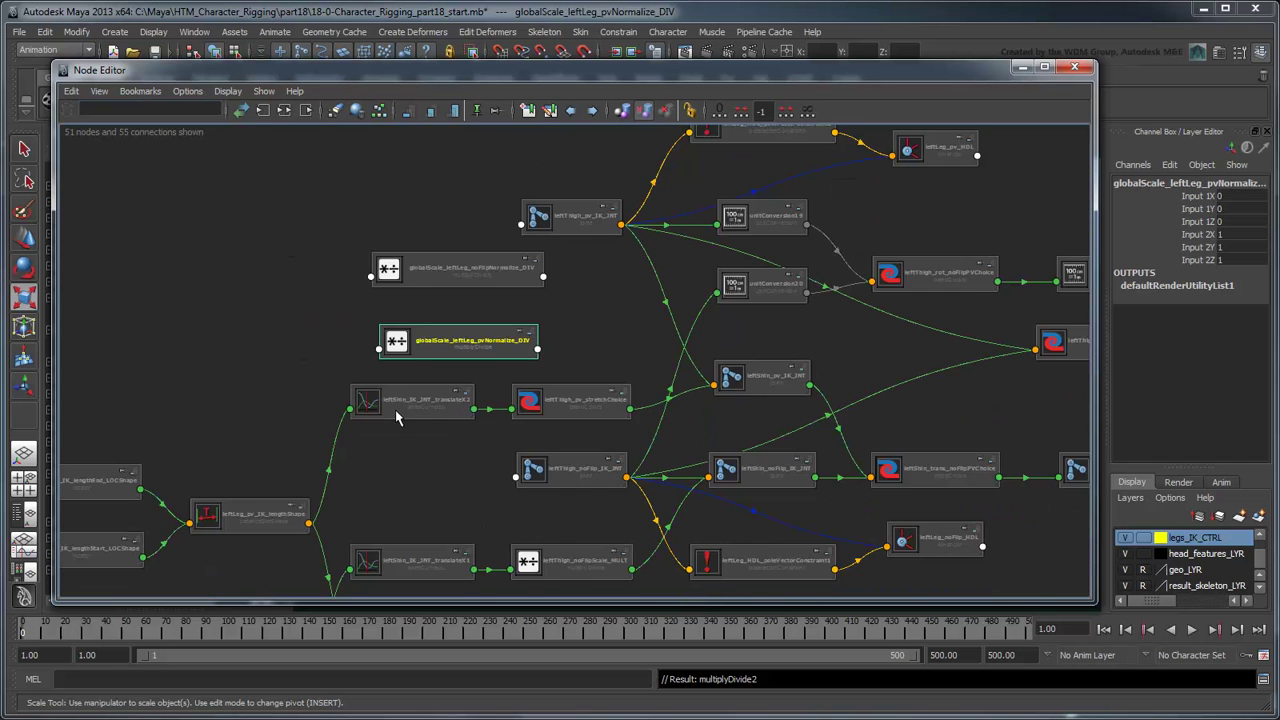
{"action": "middle_click_drag", "start_coordinate": [397, 414], "coordinate": [500, 308], "text": "alt"}
{"action": "mouse_move", "coordinate": [366, 344]}
{"action": "left_mouse_down"}
{"action": "mouse_move", "coordinate": [340, 548]}
{"action": "mouse_move", "coordinate": [345, 308]}
{"action": "left_mouse_up"}
{"action": "scroll", "coordinate": [510, 360], "scroll_direction": "up", "scroll_amount": 3}
{"action": "scroll", "coordinate": [510, 360], "scroll_direction": "up", "scroll_amount": 1}
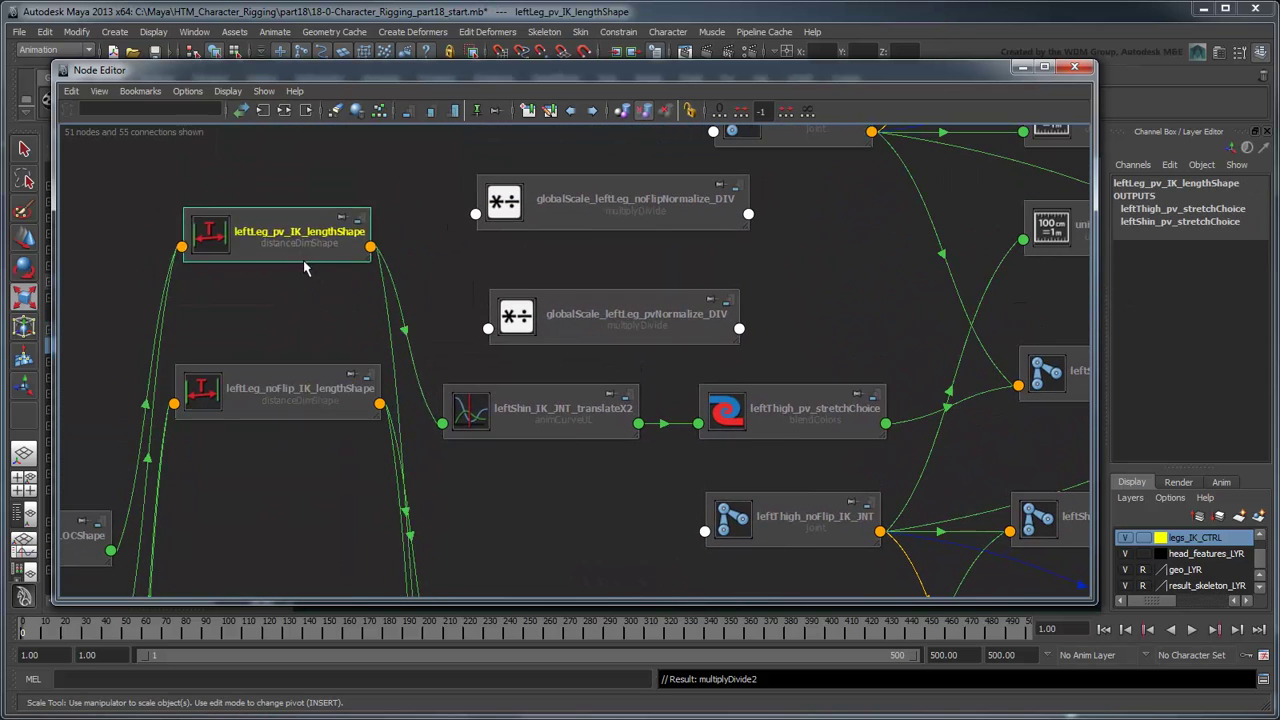
{"action": "left_click_drag", "start_coordinate": [280, 222], "coordinate": [280, 310]}
{"action": "left_click_drag", "start_coordinate": [280, 380], "coordinate": [280, 205]}
Connect each length shape's distance into input1X of its matching normalize divide node
{"action": "left_click", "coordinate": [379, 215]}
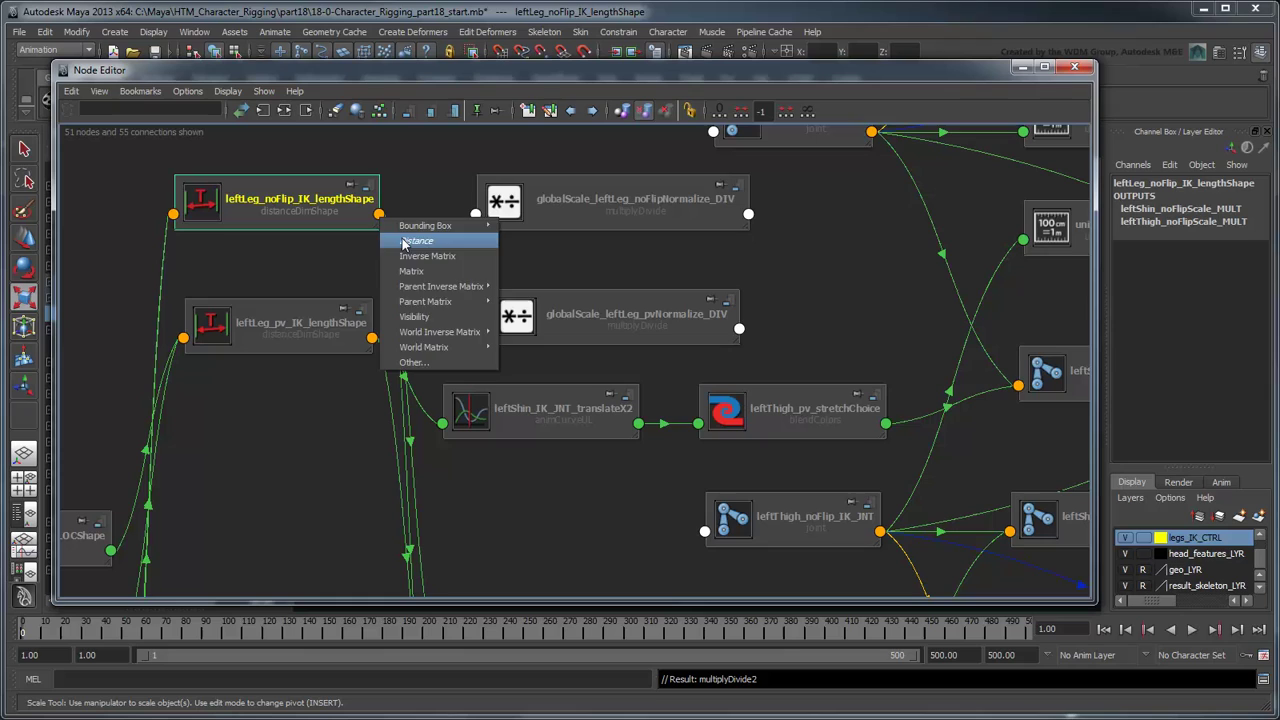
{"action": "left_click", "coordinate": [416, 241]}
{"action": "left_click", "coordinate": [484, 224]}
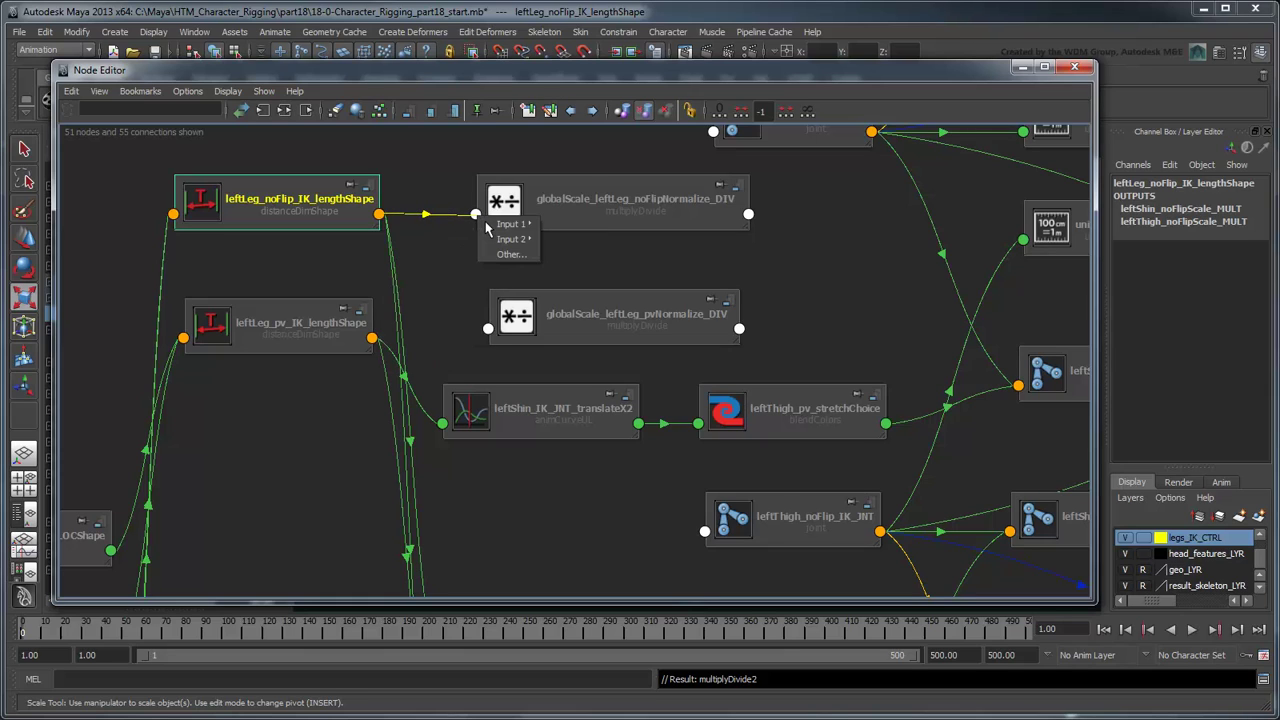
{"action": "left_click", "coordinate": [553, 226]}
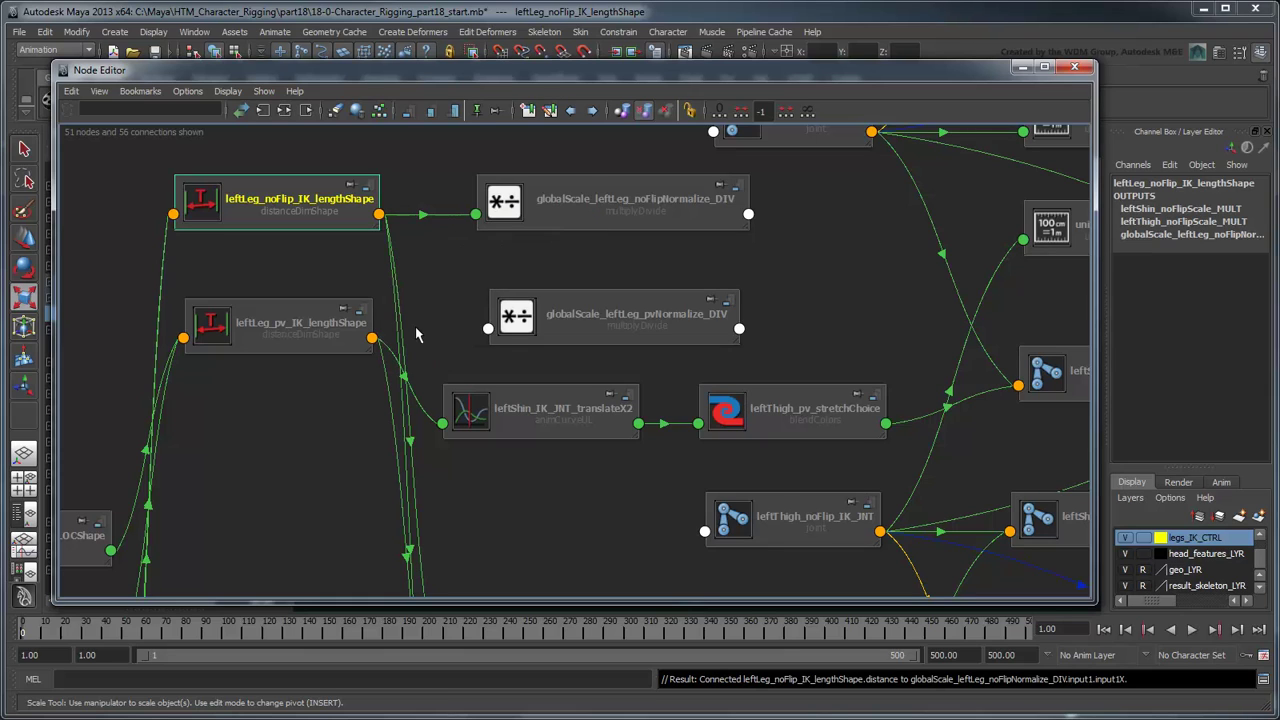
{"action": "left_click", "coordinate": [372, 338]}
{"action": "left_click", "coordinate": [425, 347]}
{"action": "left_click", "coordinate": [490, 330]}
{"action": "mouse_move", "coordinate": [524, 337]}
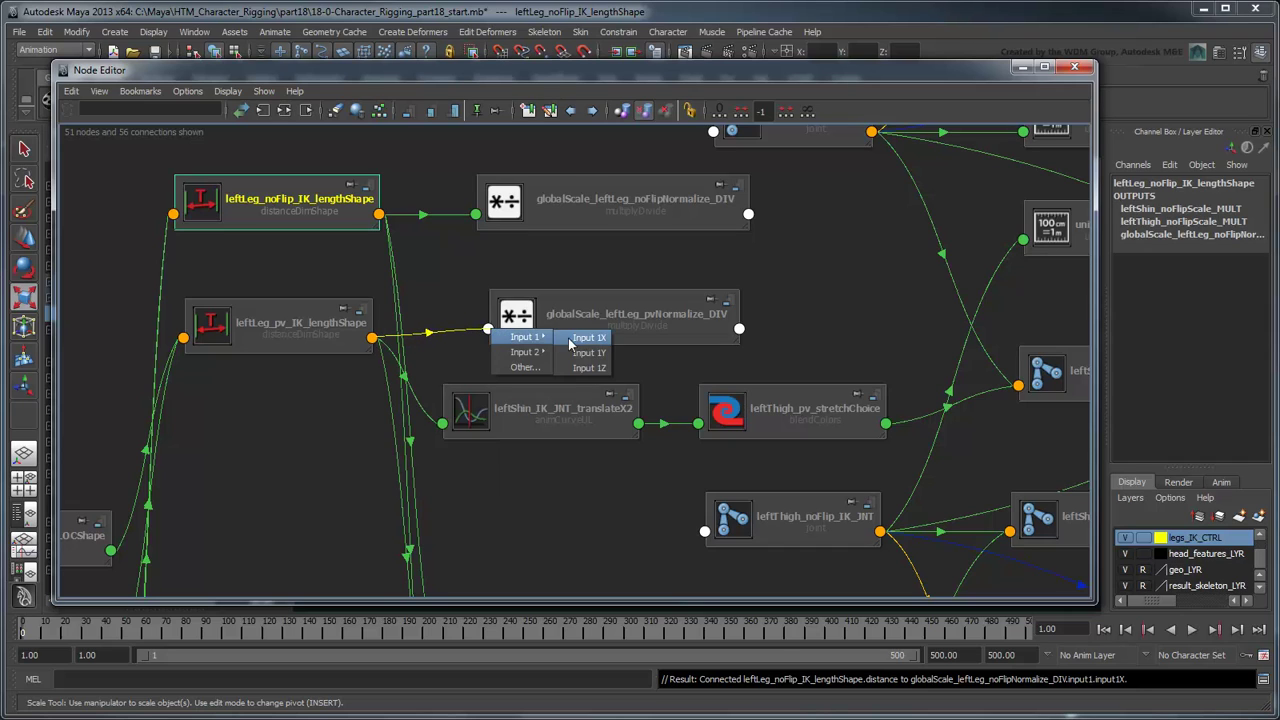
{"action": "left_click", "coordinate": [578, 333]}
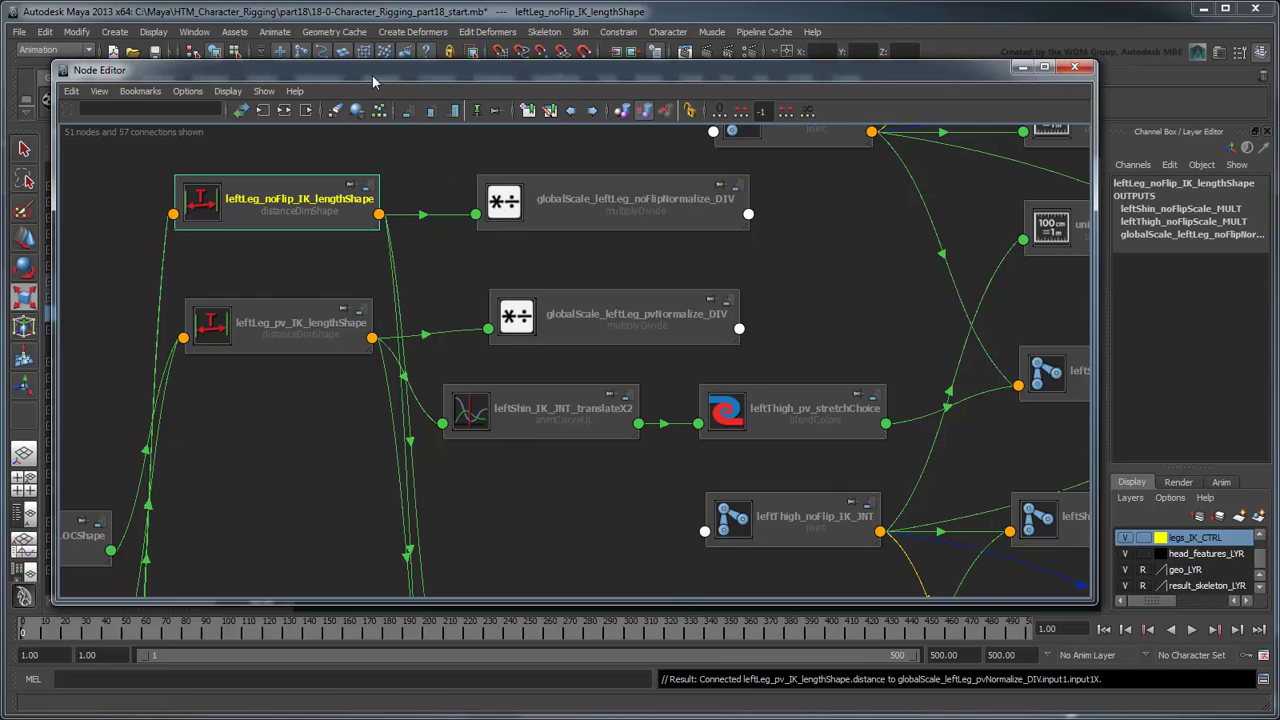
Add emma_root_transform_CTRL from the Outliner into the node graph
{"action": "left_click_drag", "start_coordinate": [373, 73], "coordinate": [546, 77]}
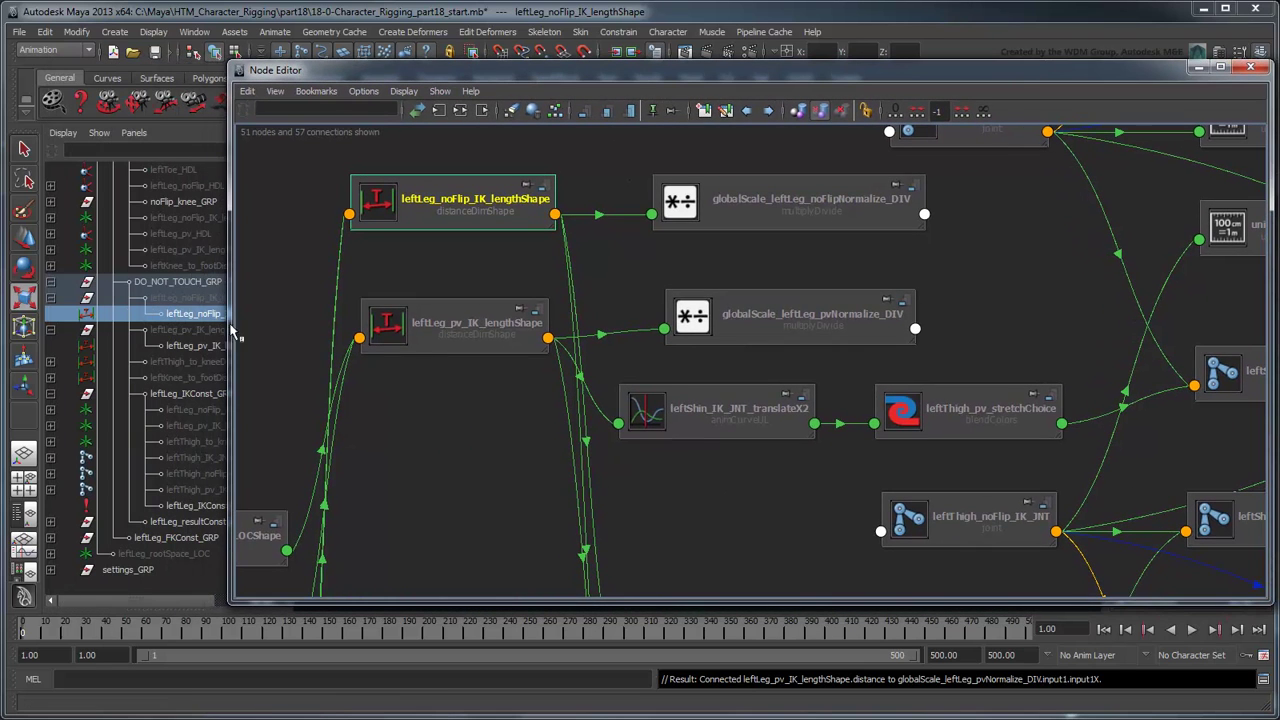
{"action": "left_click_drag", "start_coordinate": [230, 333], "coordinate": [300, 327]}
{"action": "scroll", "coordinate": [237, 370], "scroll_direction": "up", "scroll_amount": 2}
{"action": "scroll", "coordinate": [245, 370], "scroll_direction": "up", "scroll_amount": 3}
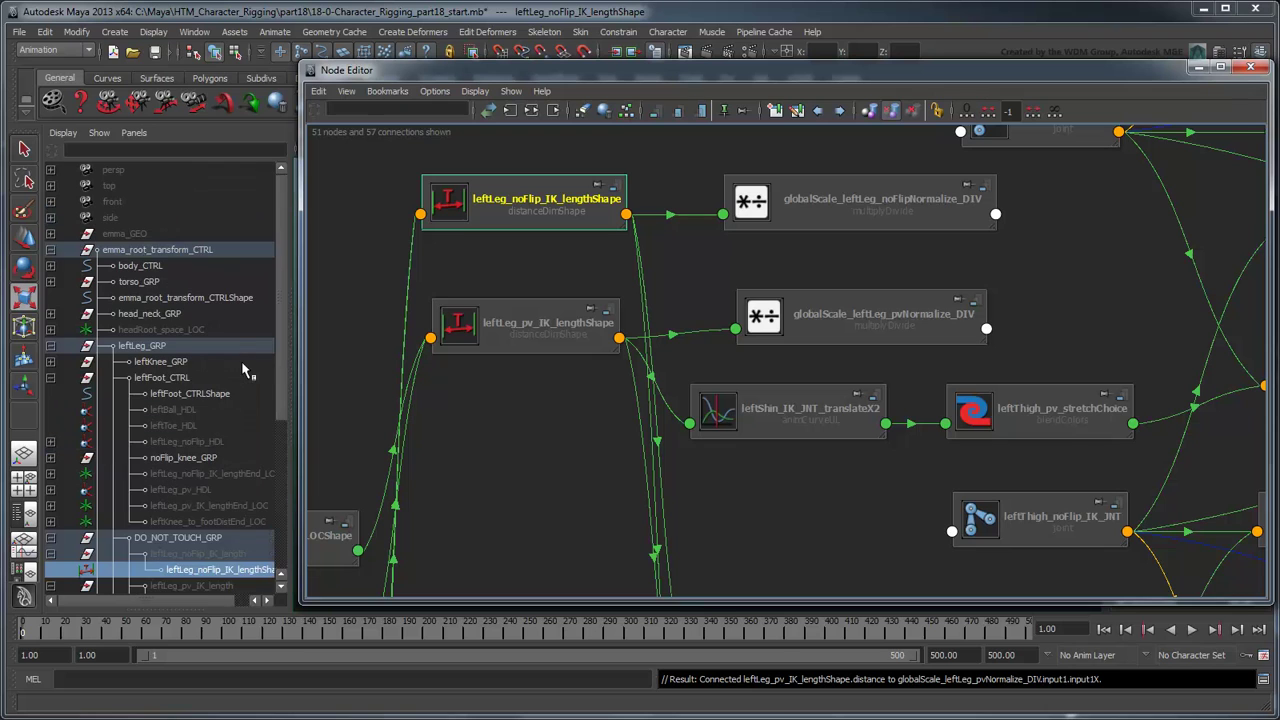
{"action": "left_click", "coordinate": [194, 250]}
{"action": "middle_click_drag", "start_coordinate": [421, 362], "coordinate": [430, 430]}
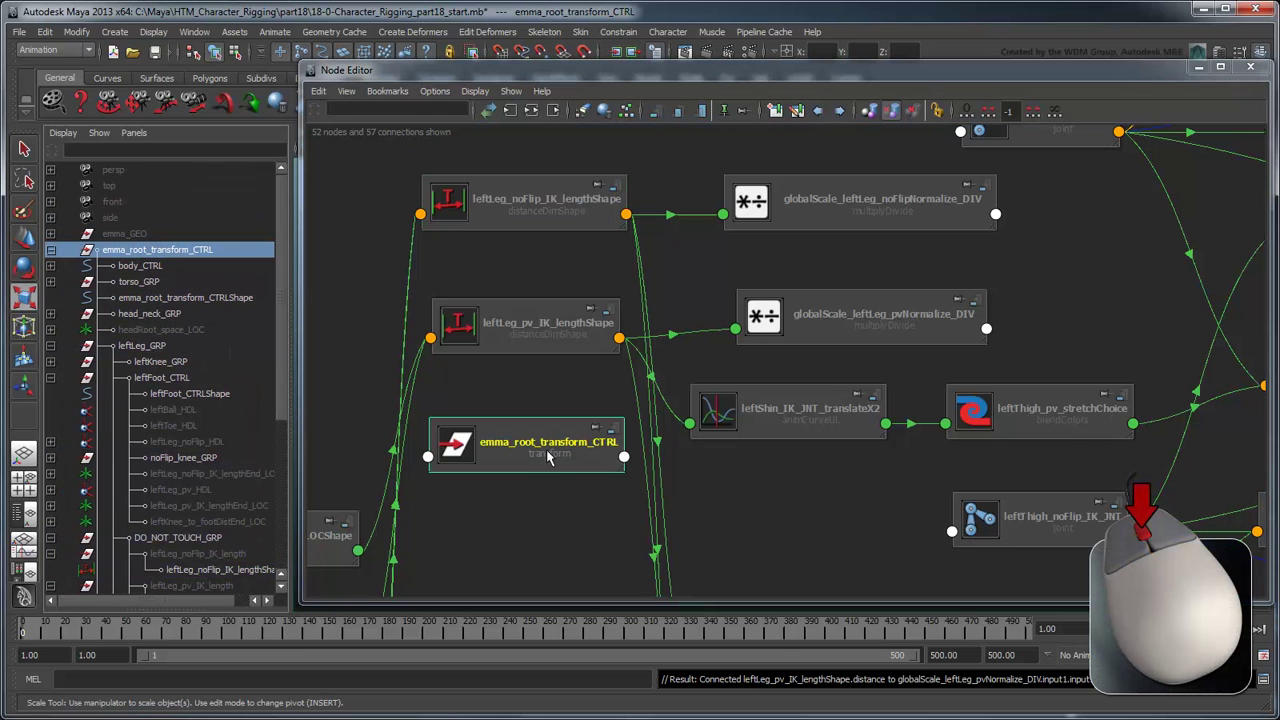
Connect the root control's scaleY into input2X of both normalize divide nodes
{"action": "left_click", "coordinate": [624, 457]}
{"action": "mouse_move", "coordinate": [655, 572]}
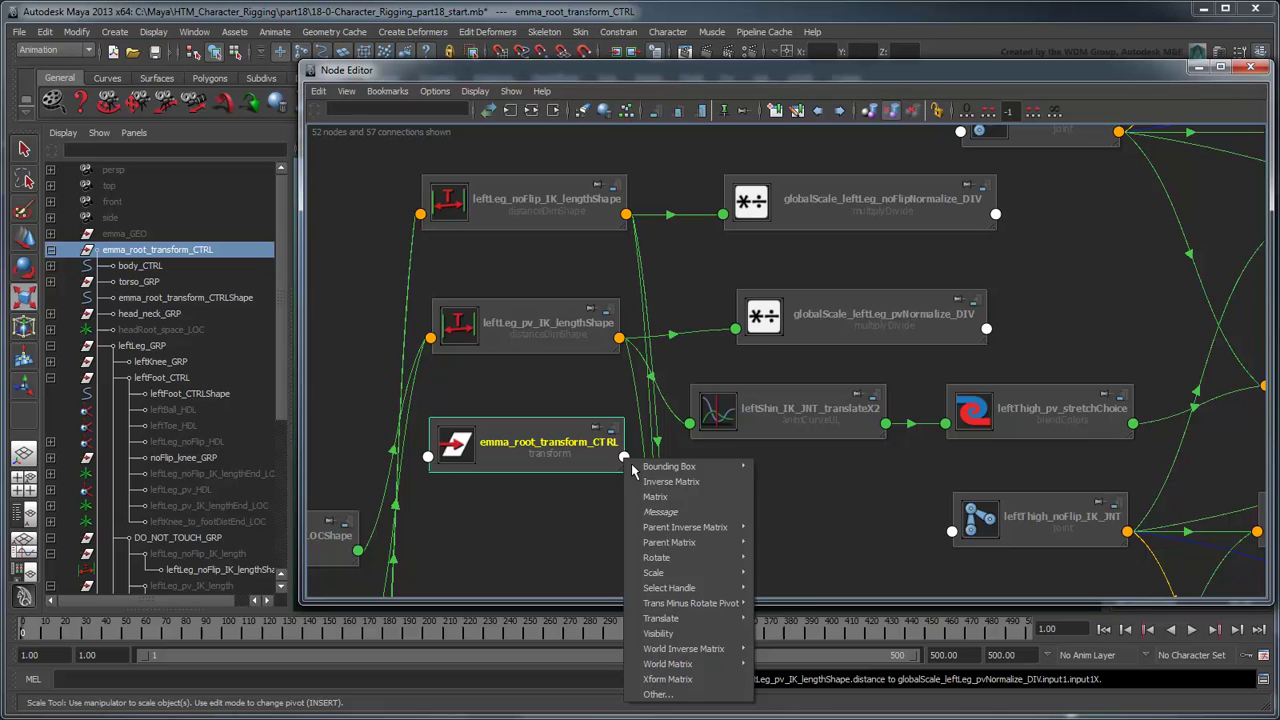
{"action": "left_click", "coordinate": [780, 606]}
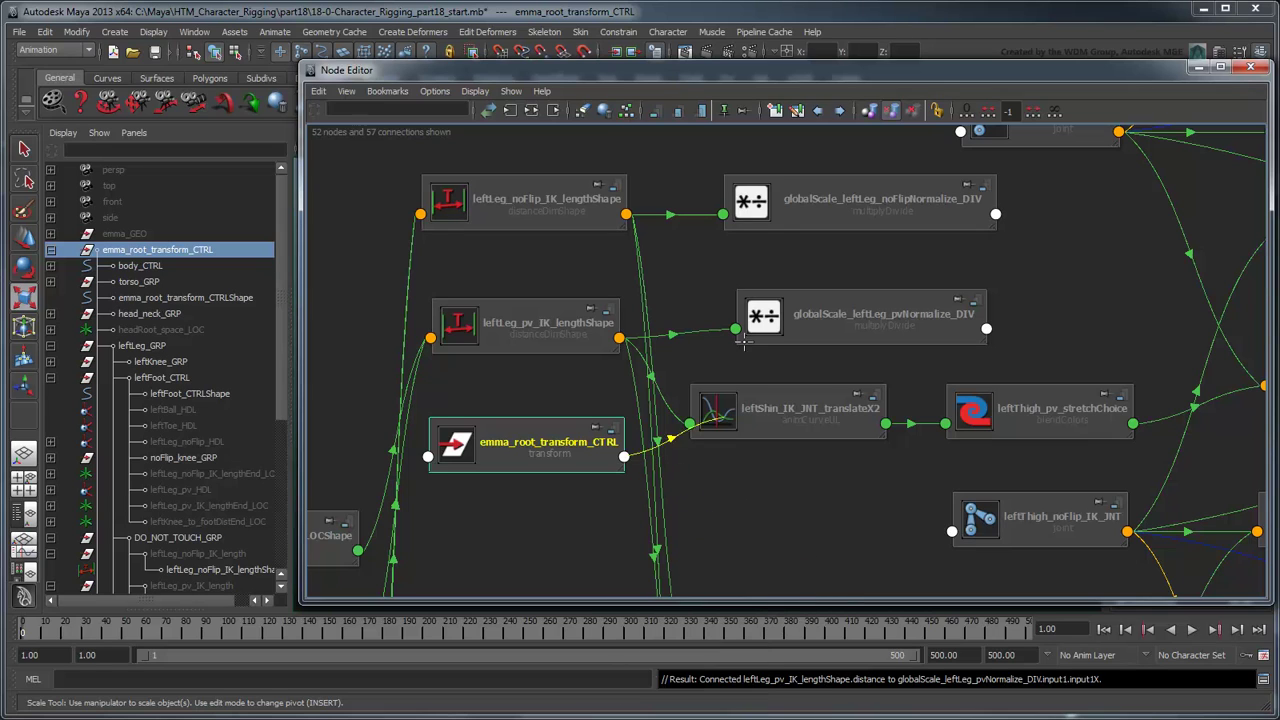
{"action": "left_click", "coordinate": [722, 214]}
{"action": "left_click", "coordinate": [805, 246]}
{"action": "left_click", "coordinate": [630, 462]}
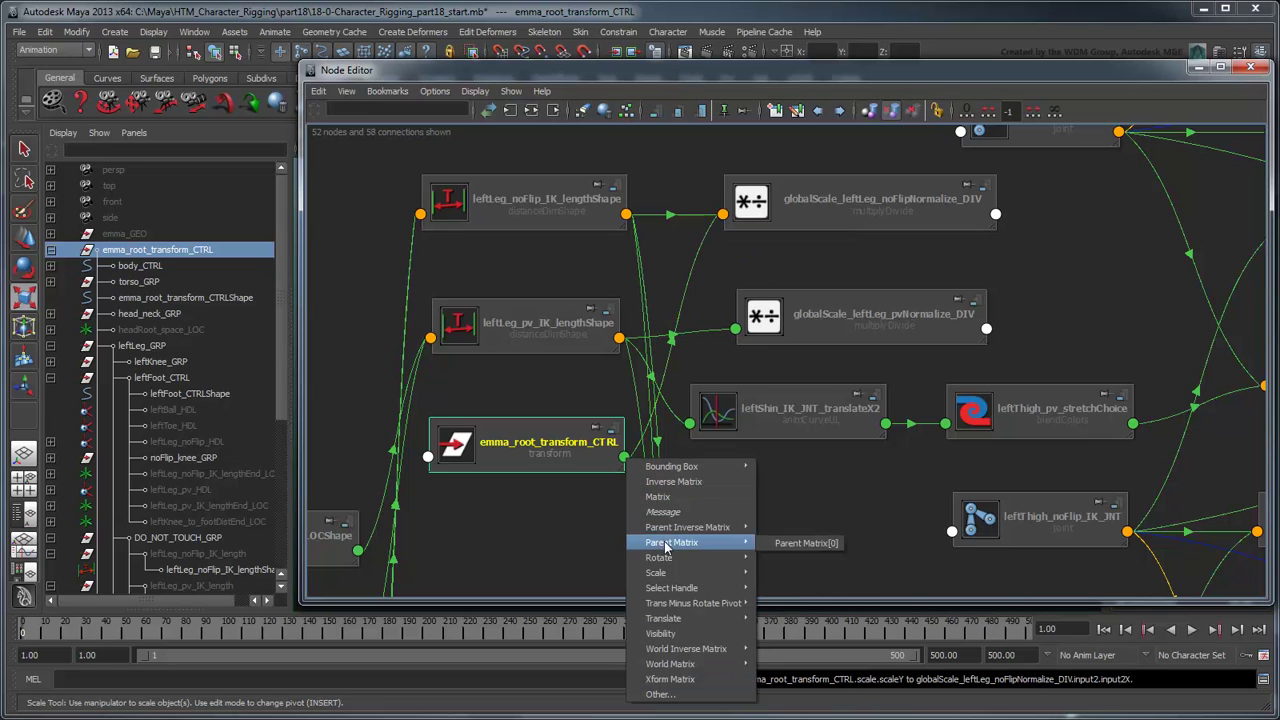
{"action": "left_click", "coordinate": [780, 602]}
{"action": "left_click", "coordinate": [735, 329]}
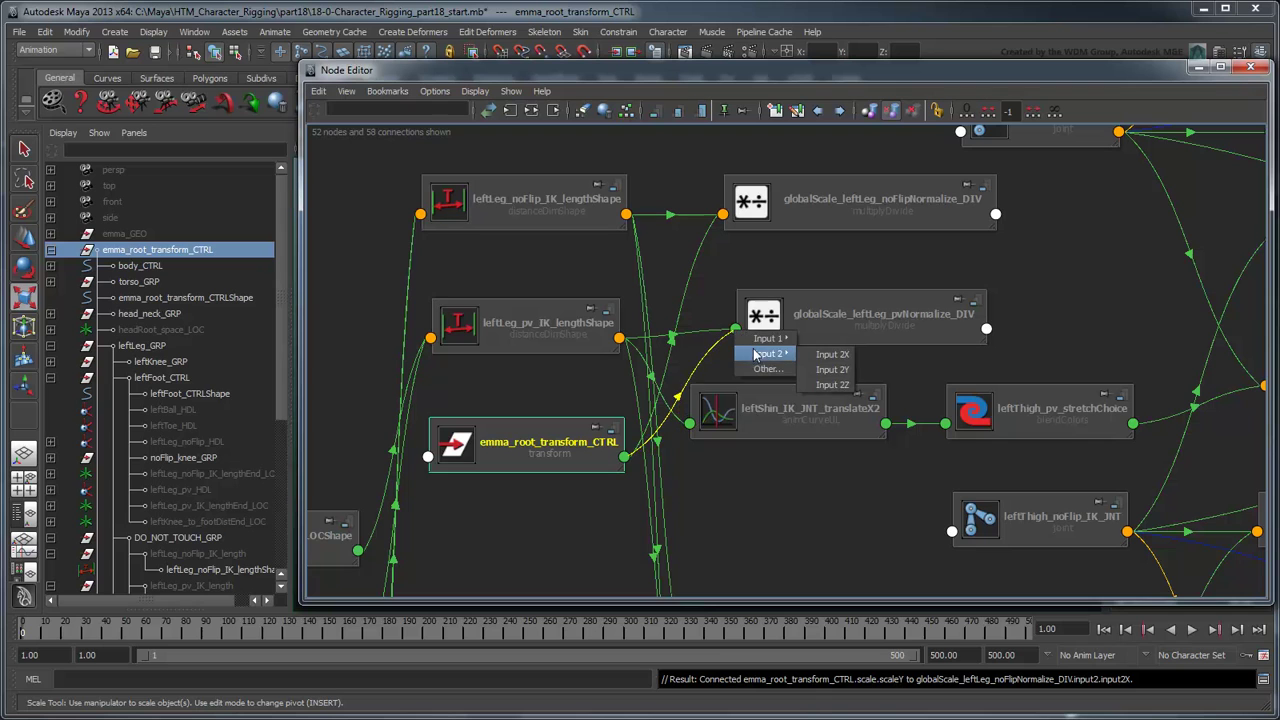
{"action": "left_click", "coordinate": [818, 355]}
Set the Operation of both normalize multiplyDivide nodes to Divide
{"action": "left_click_drag", "start_coordinate": [835, 72], "coordinate": [585, 72]}
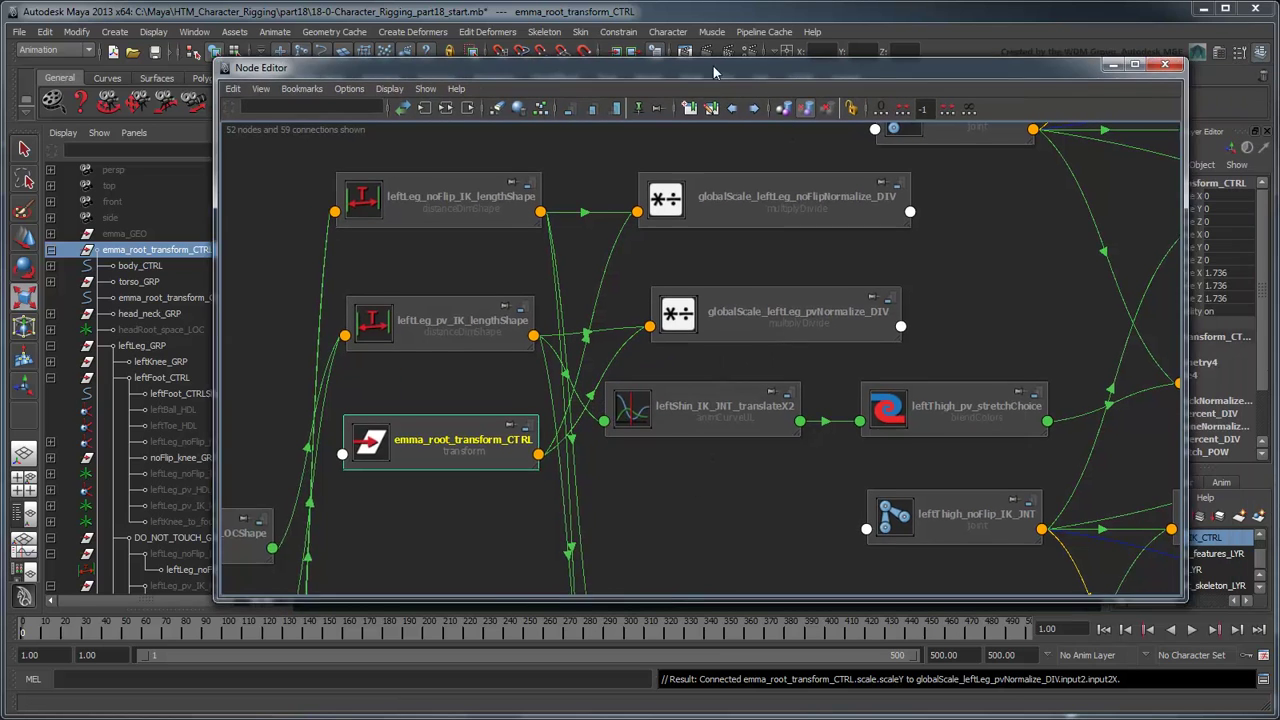
{"action": "left_click", "coordinate": [598, 220]}
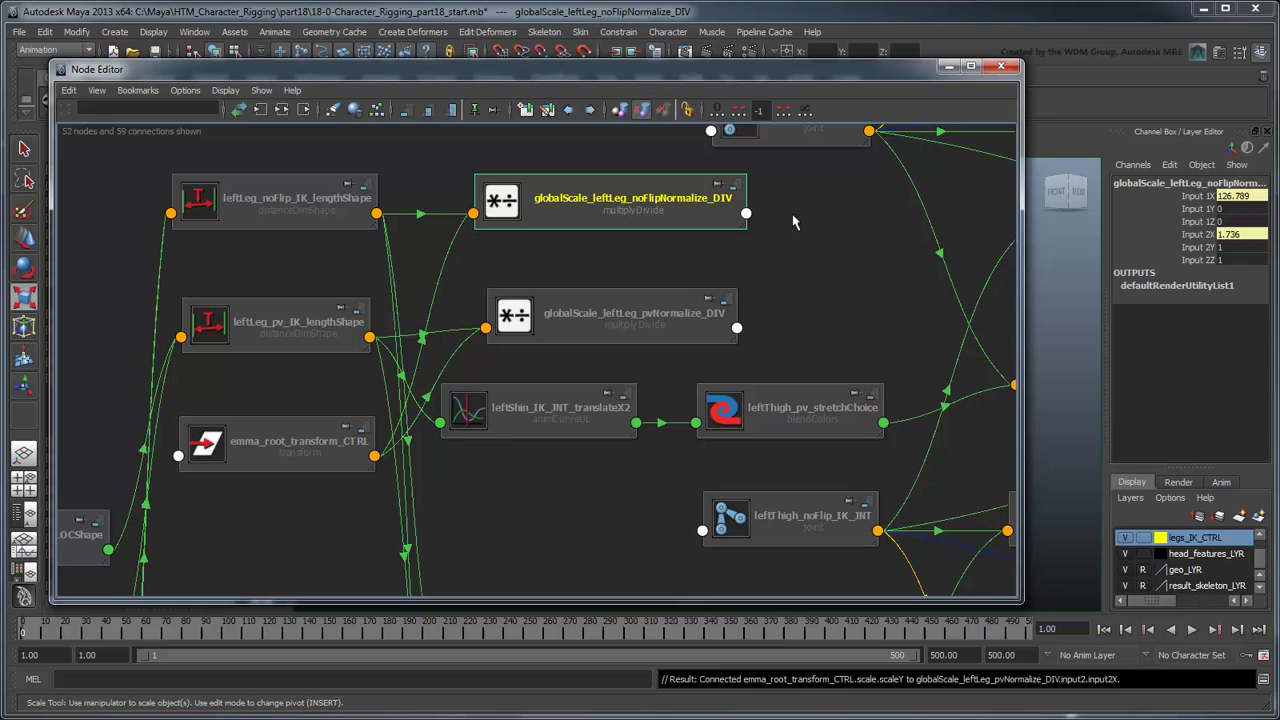
{"action": "left_click", "coordinate": [1198, 51]}
{"action": "left_click", "coordinate": [1083, 343]}
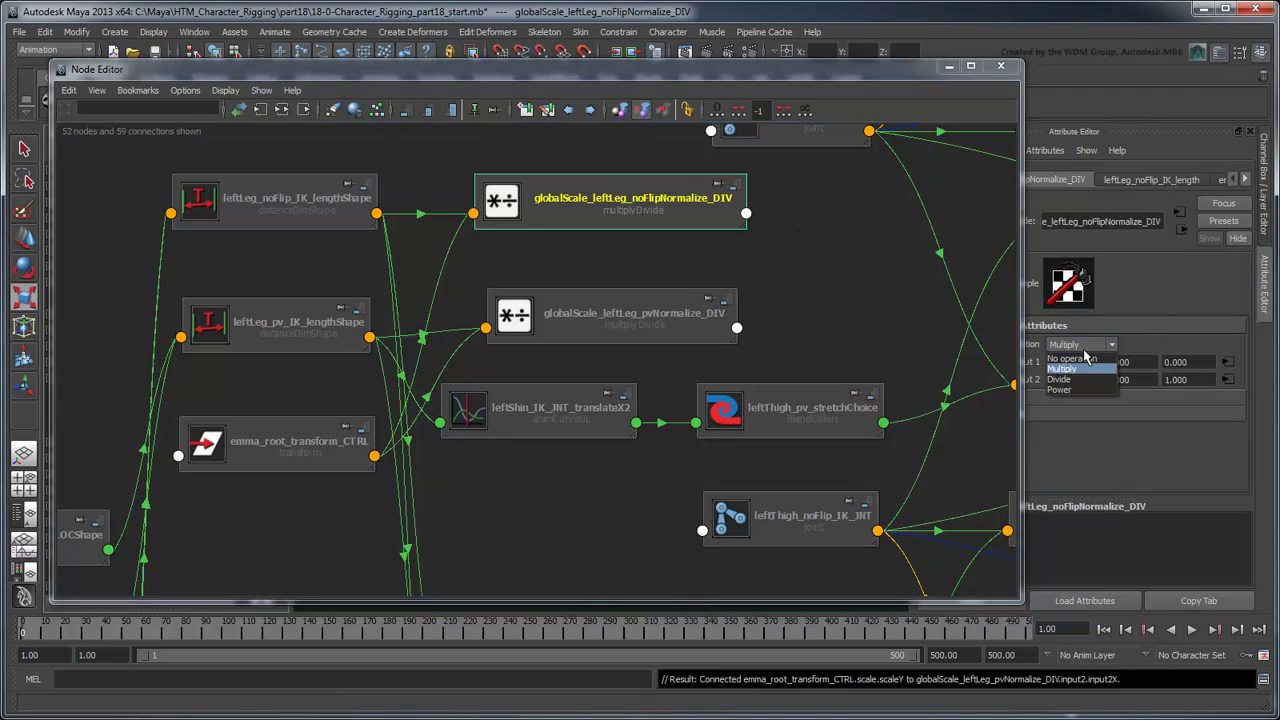
{"action": "left_click", "coordinate": [1087, 368]}
{"action": "left_click", "coordinate": [686, 328]}
{"action": "left_click", "coordinate": [1083, 345]}
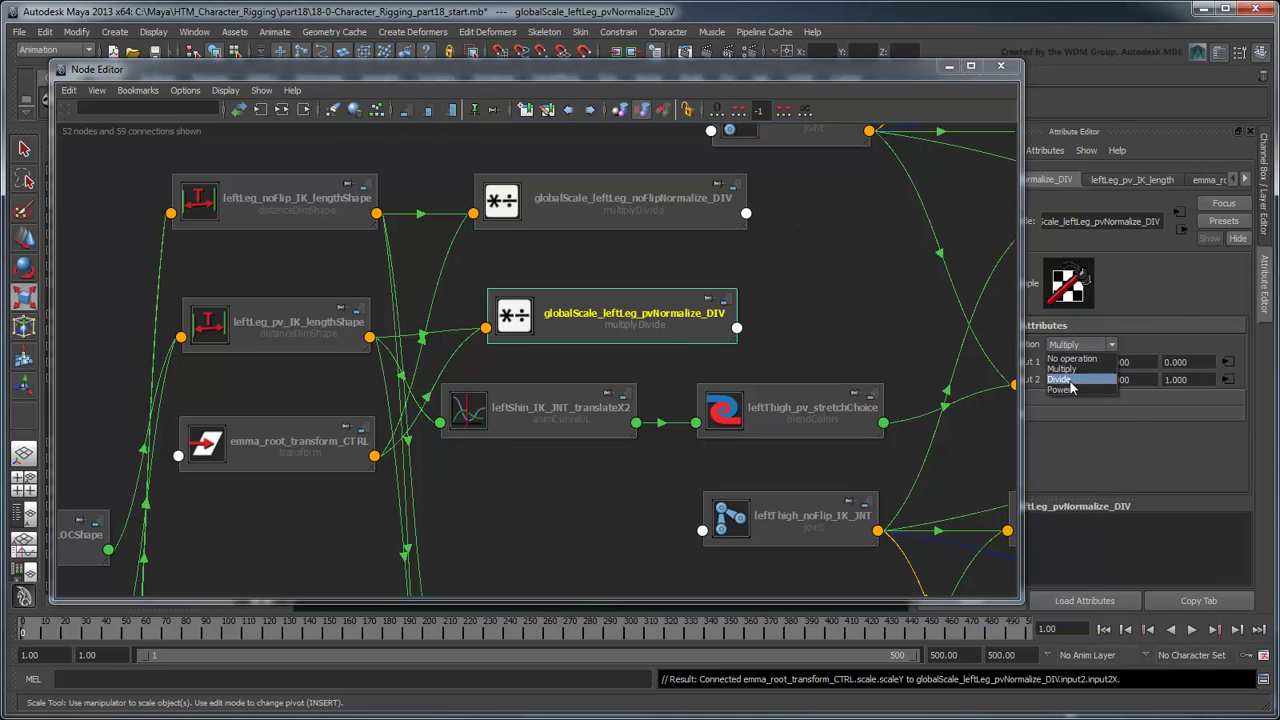
{"action": "left_click", "coordinate": [1070, 380]}
{"action": "scroll", "coordinate": [815, 330], "scroll_direction": "down", "scroll_amount": 2}
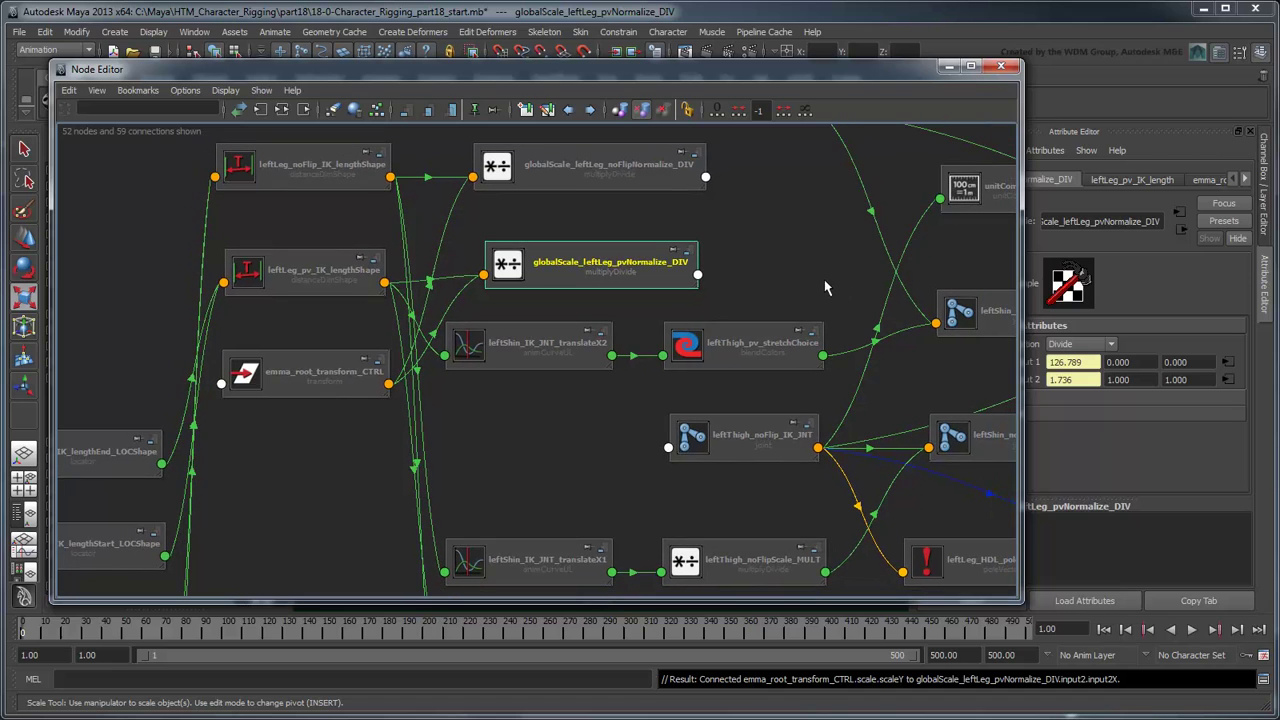
Wire noFlipNormalize outputX into the leftShin and leftFoot translateX1 curves
{"action": "left_click", "coordinate": [706, 177]}
{"action": "mouse_move", "coordinate": [743, 232]}
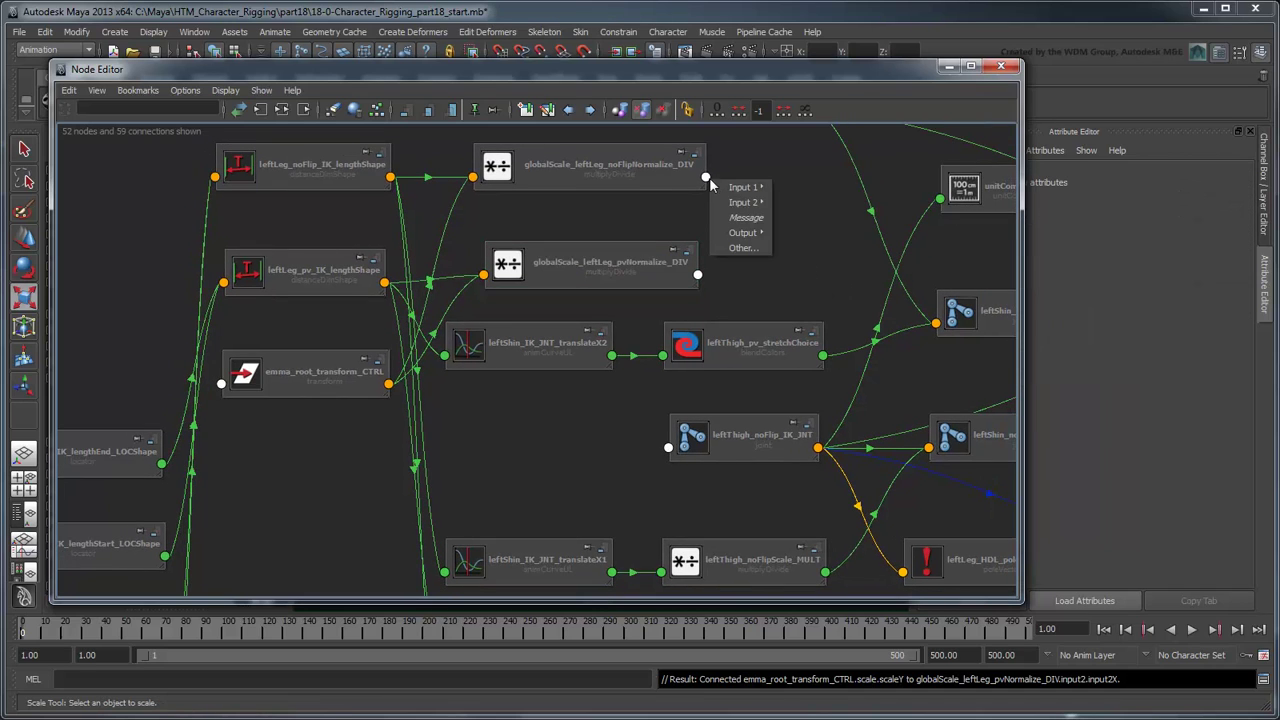
{"action": "left_click", "coordinate": [800, 233]}
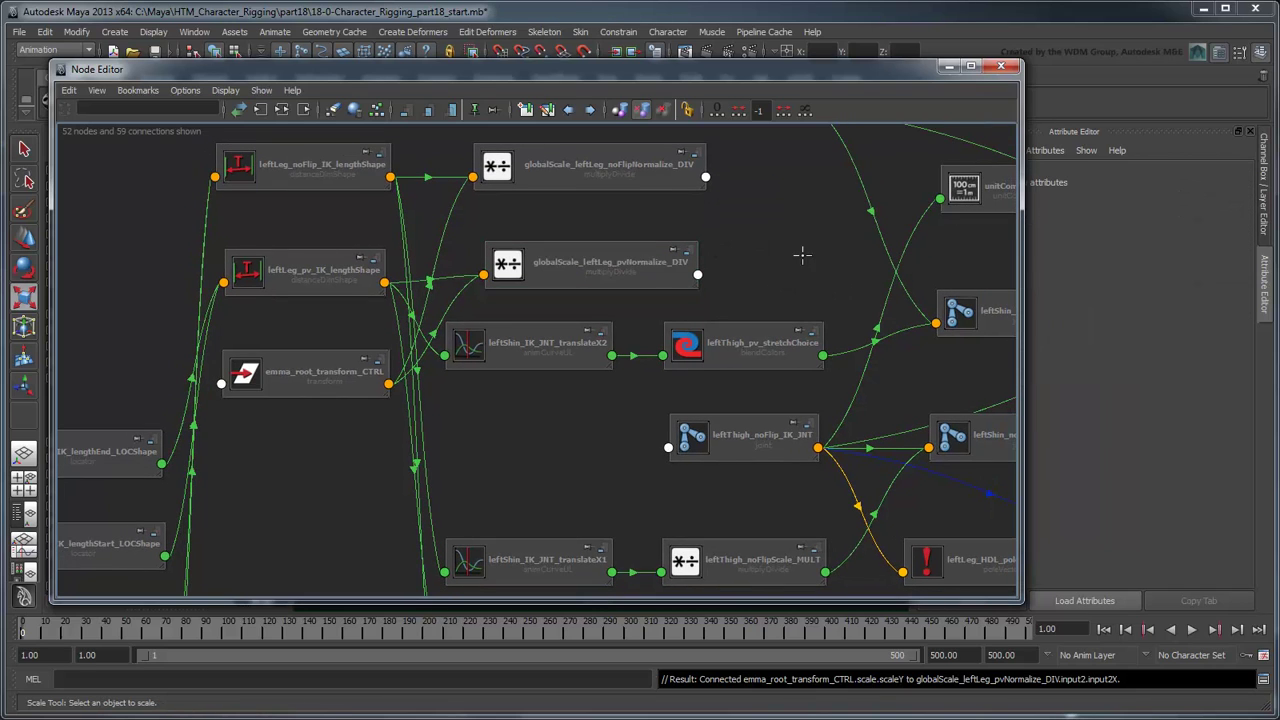
{"action": "left_click", "coordinate": [458, 578]}
{"action": "left_click", "coordinate": [465, 585]}
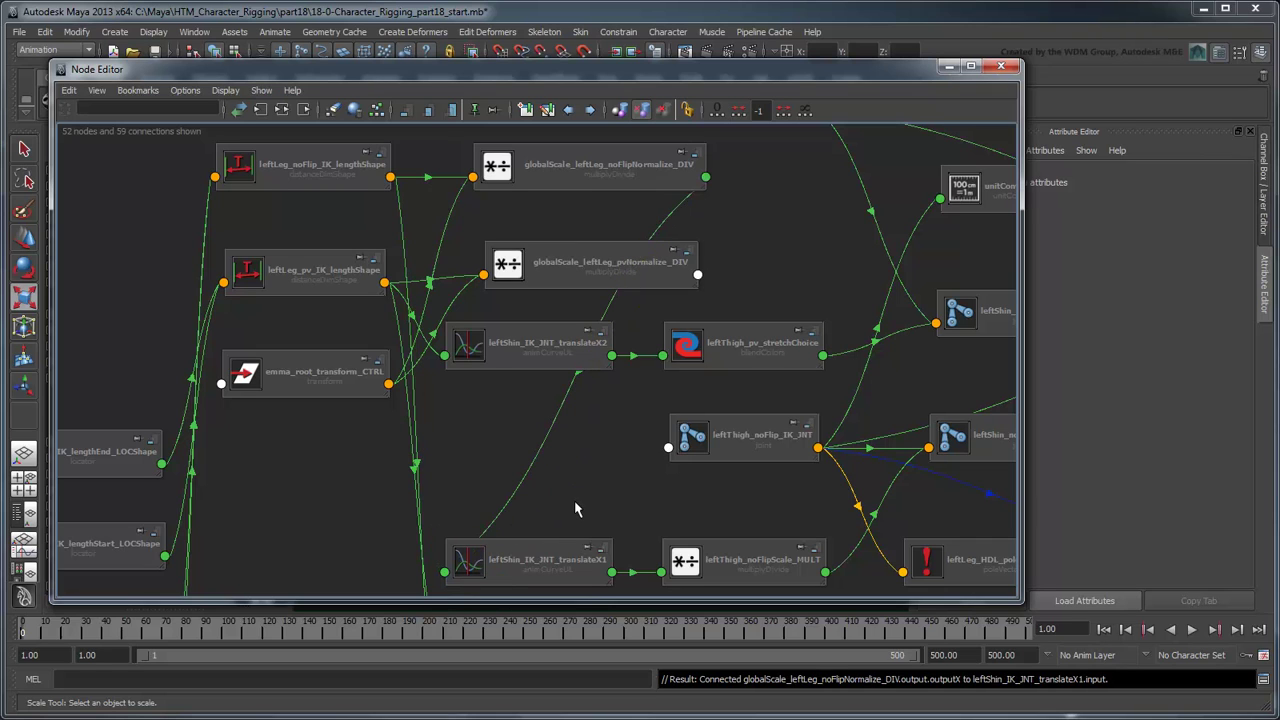
{"action": "scroll", "coordinate": [575, 509], "scroll_direction": "down", "scroll_amount": 3}
{"action": "left_click", "coordinate": [638, 218]}
{"action": "mouse_move", "coordinate": [678, 205]}
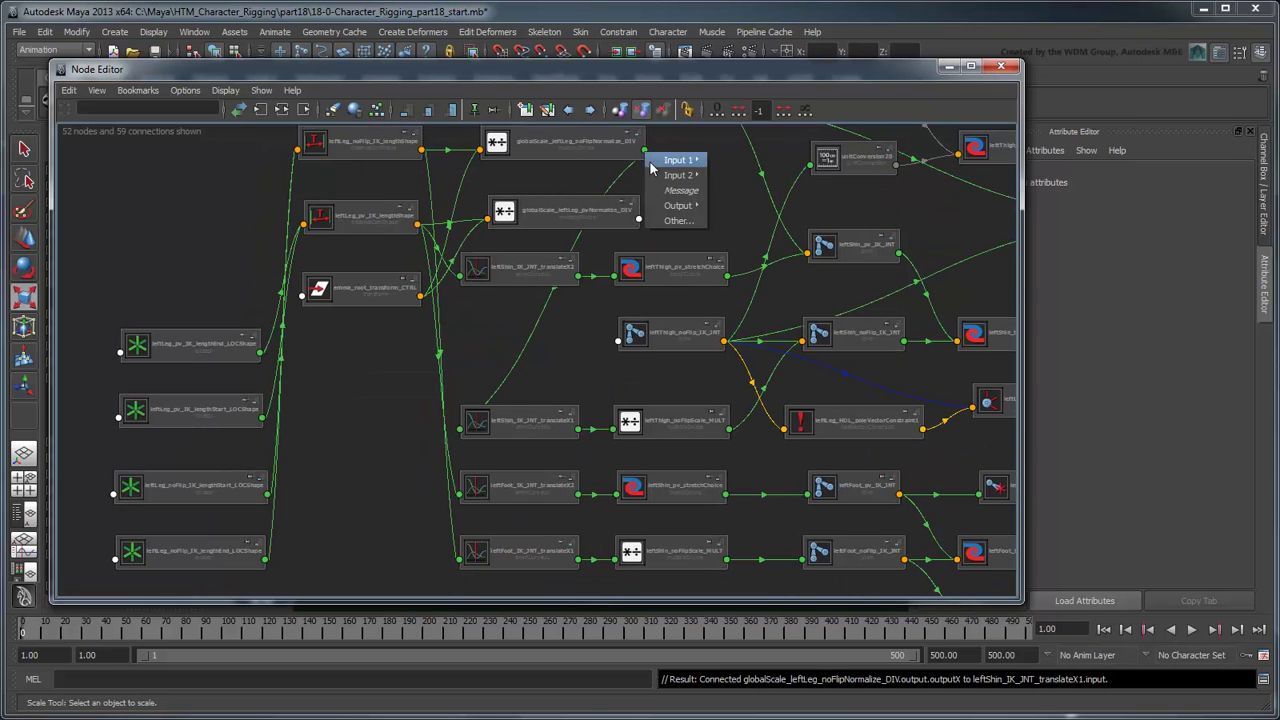
{"action": "left_click", "coordinate": [743, 221]}
{"action": "left_click", "coordinate": [462, 560]}
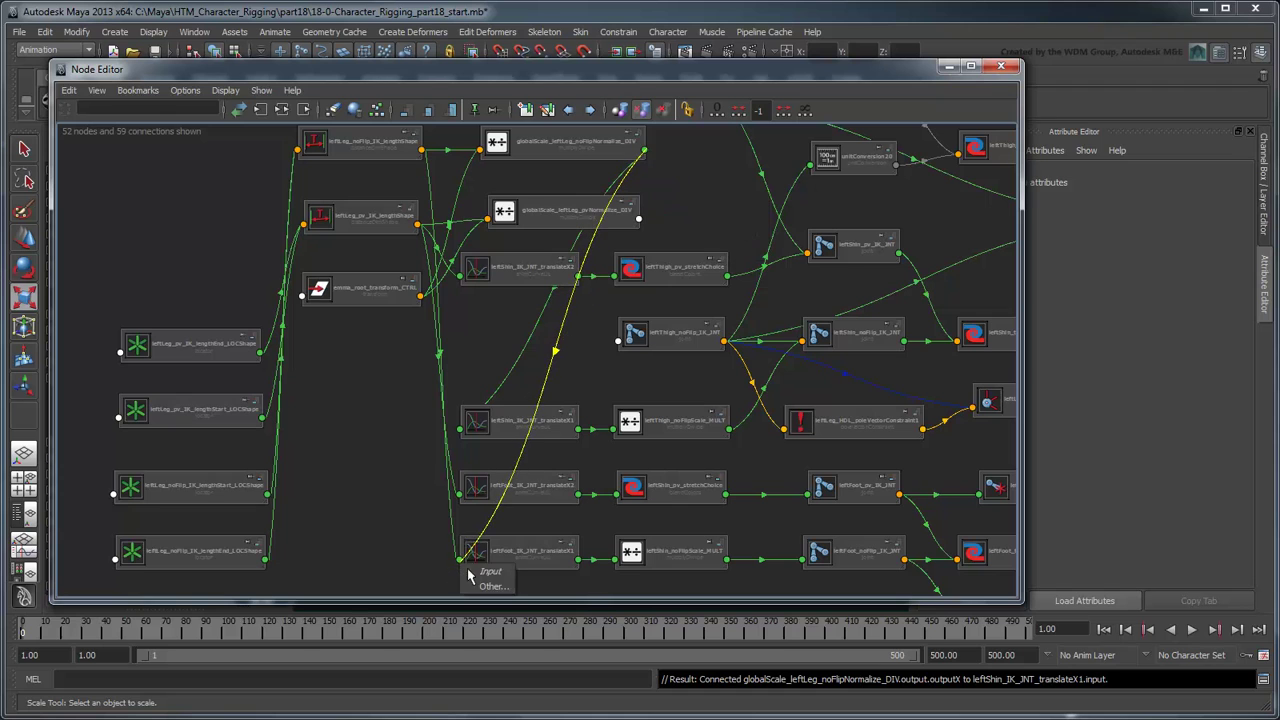
{"action": "scroll", "coordinate": [640, 230], "scroll_direction": "up", "scroll_amount": 2}
{"action": "scroll", "coordinate": [660, 235], "scroll_direction": "up", "scroll_amount": 2}
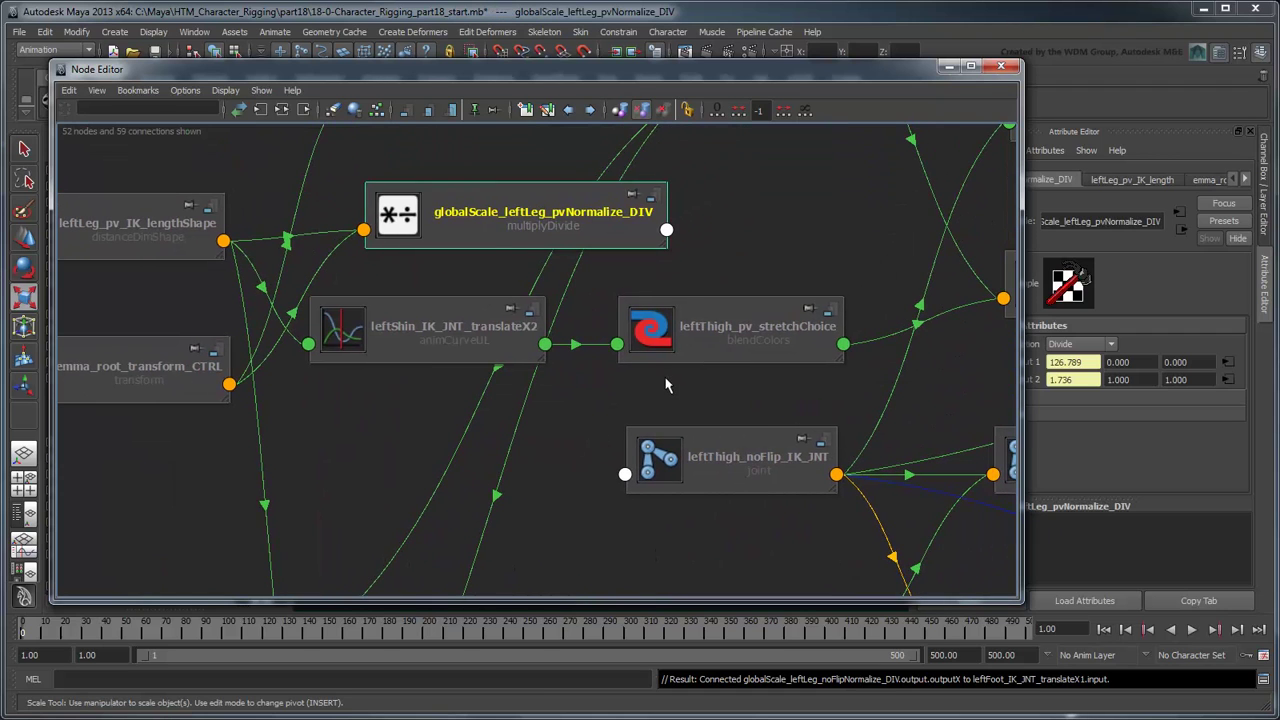
Wire pvNormalize outputX into the leftShin and leftFoot translateX2 curves
{"action": "left_click", "coordinate": [666, 231]}
{"action": "left_click", "coordinate": [755, 296]}
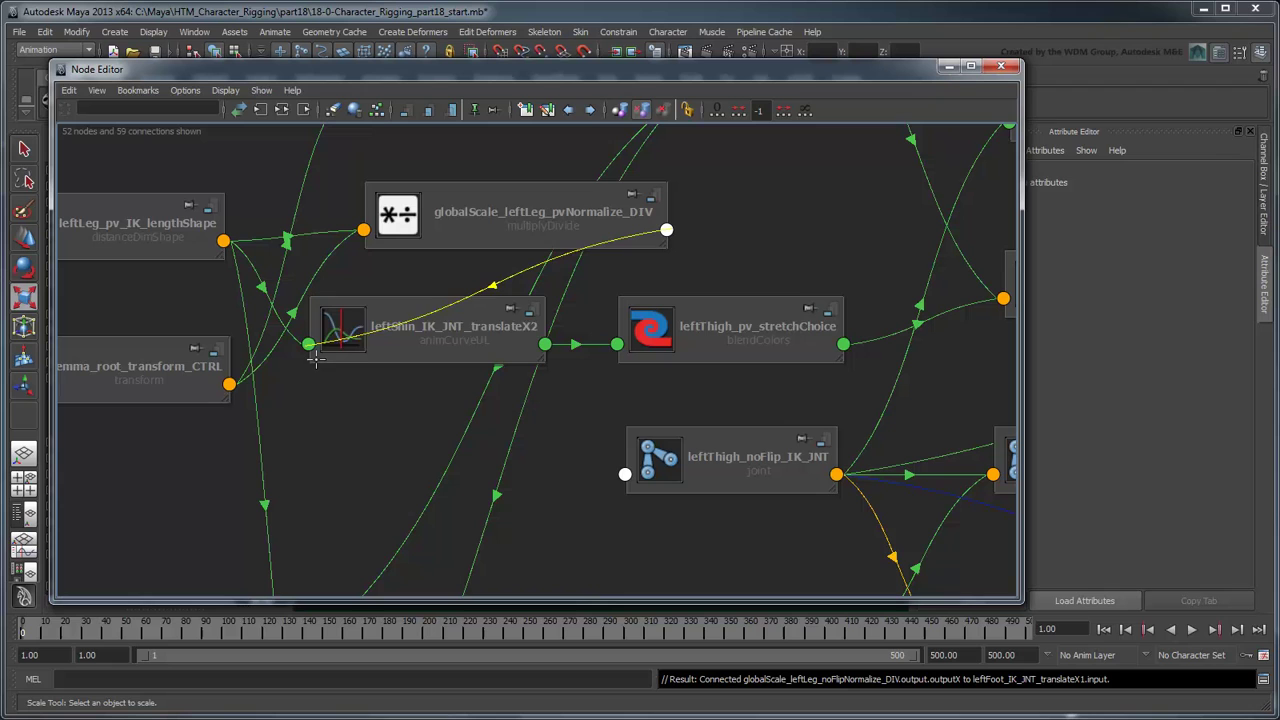
{"action": "left_click", "coordinate": [316, 350]}
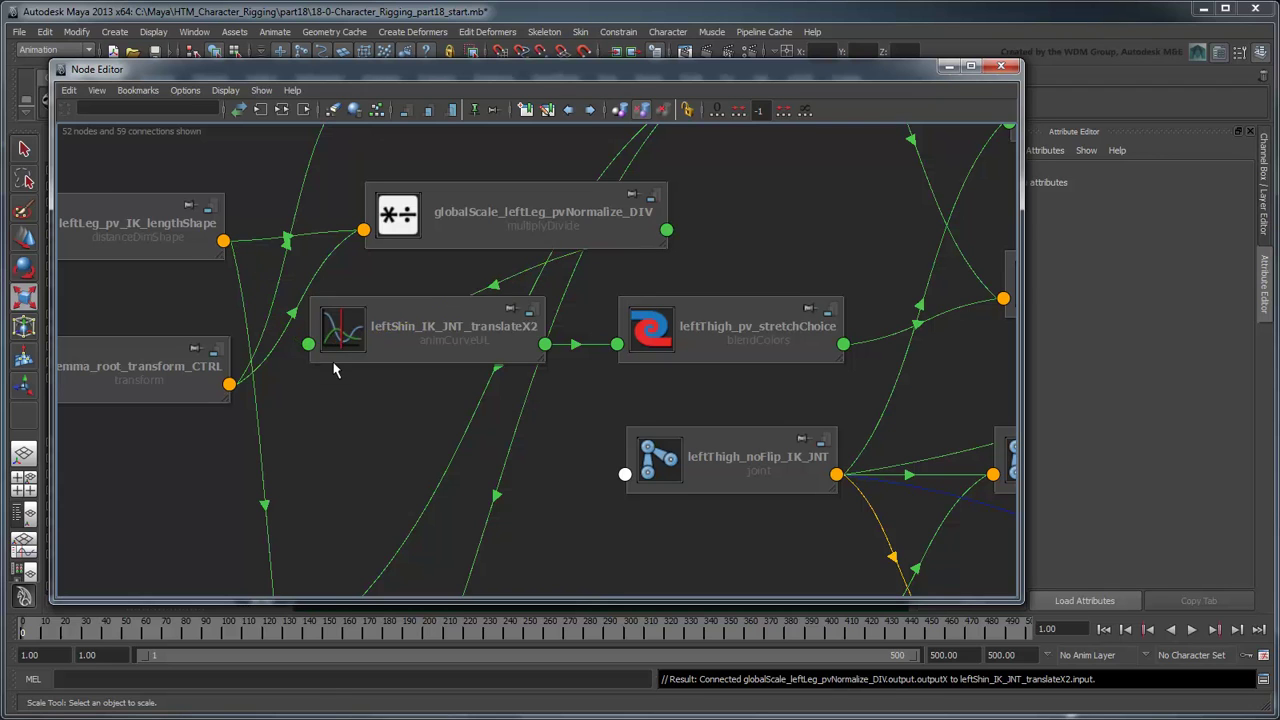
{"action": "left_click", "coordinate": [562, 166]}
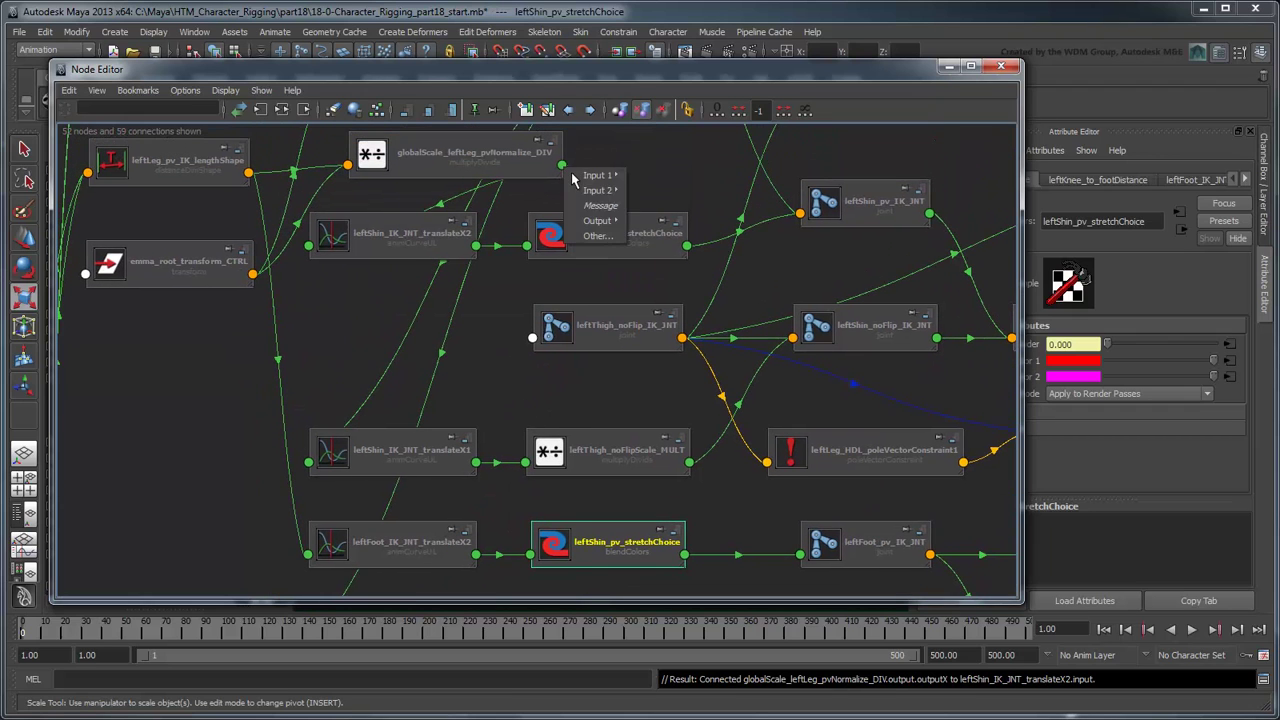
{"action": "left_click", "coordinate": [663, 236]}
{"action": "left_click", "coordinate": [307, 554]}
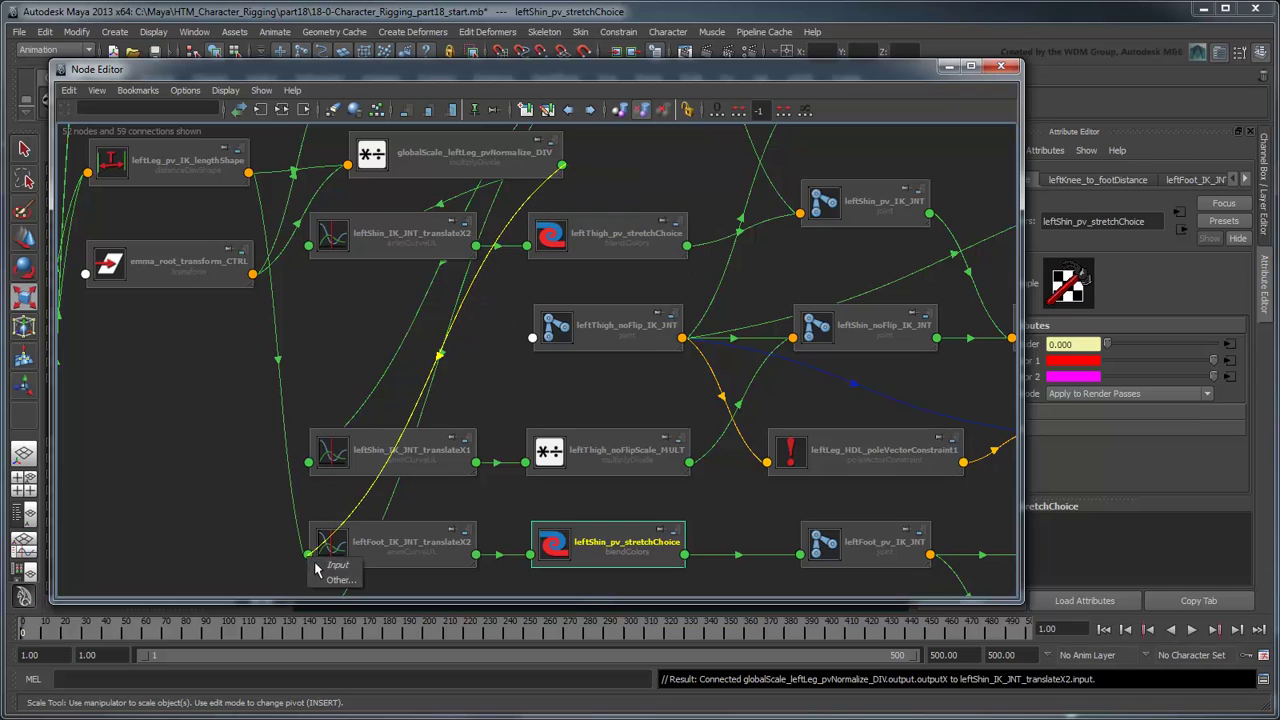
{"action": "left_click", "coordinate": [335, 576]}
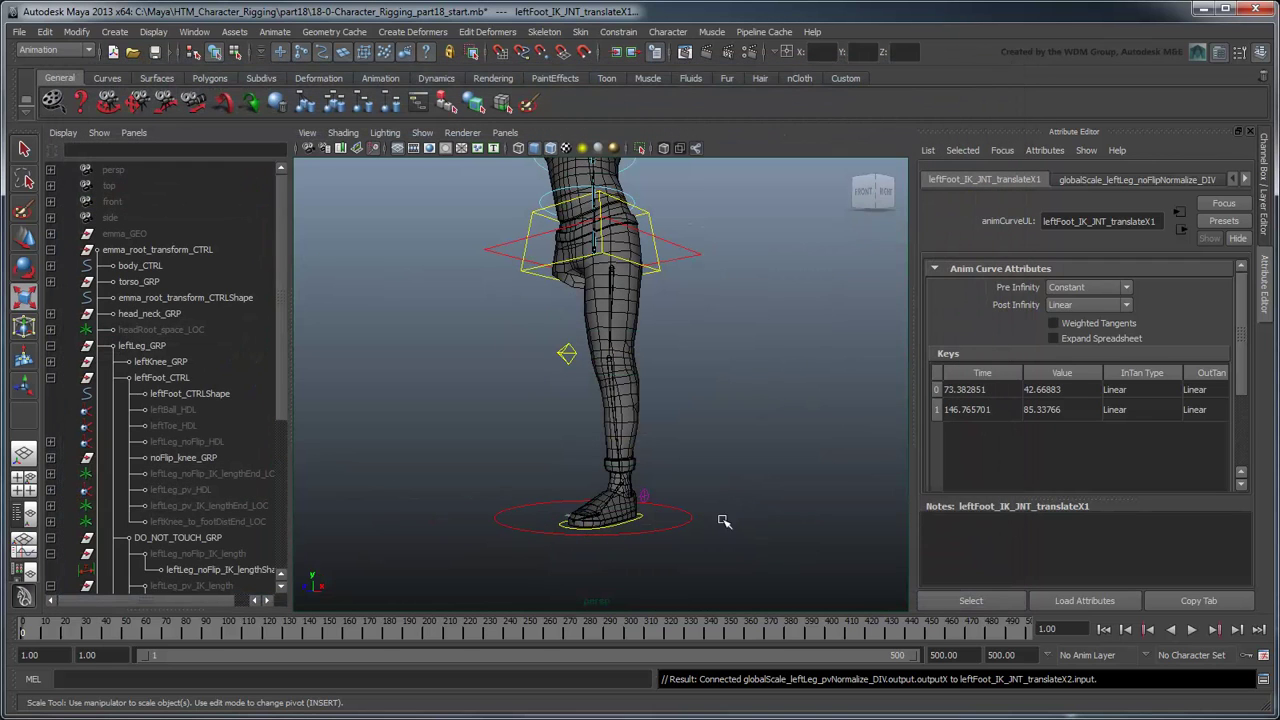
Scale emma_root_transform_CTRL up and back down to test the leg stretch
{"action": "left_click", "coordinate": [690, 520]}
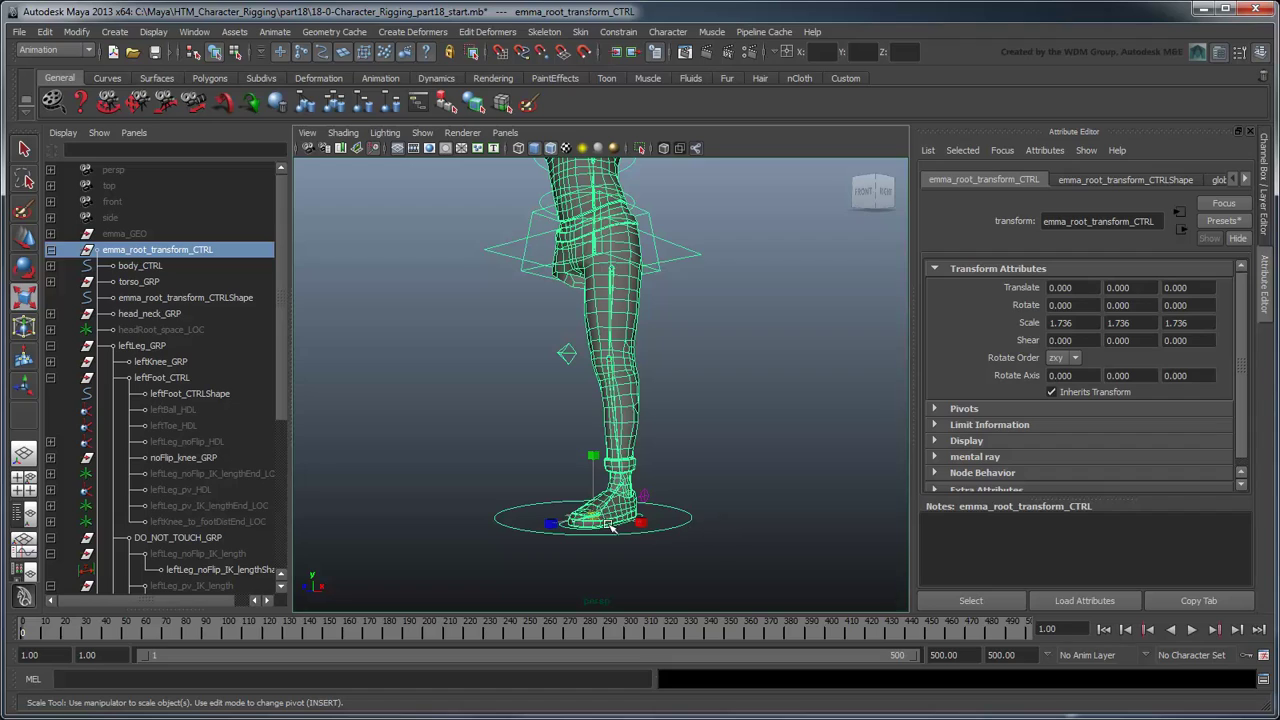
{"action": "mouse_move", "coordinate": [597, 525]}
{"action": "left_mouse_down"}
{"action": "mouse_move", "coordinate": [779, 526]}
{"action": "mouse_move", "coordinate": [630, 510]}
{"action": "left_mouse_up"}
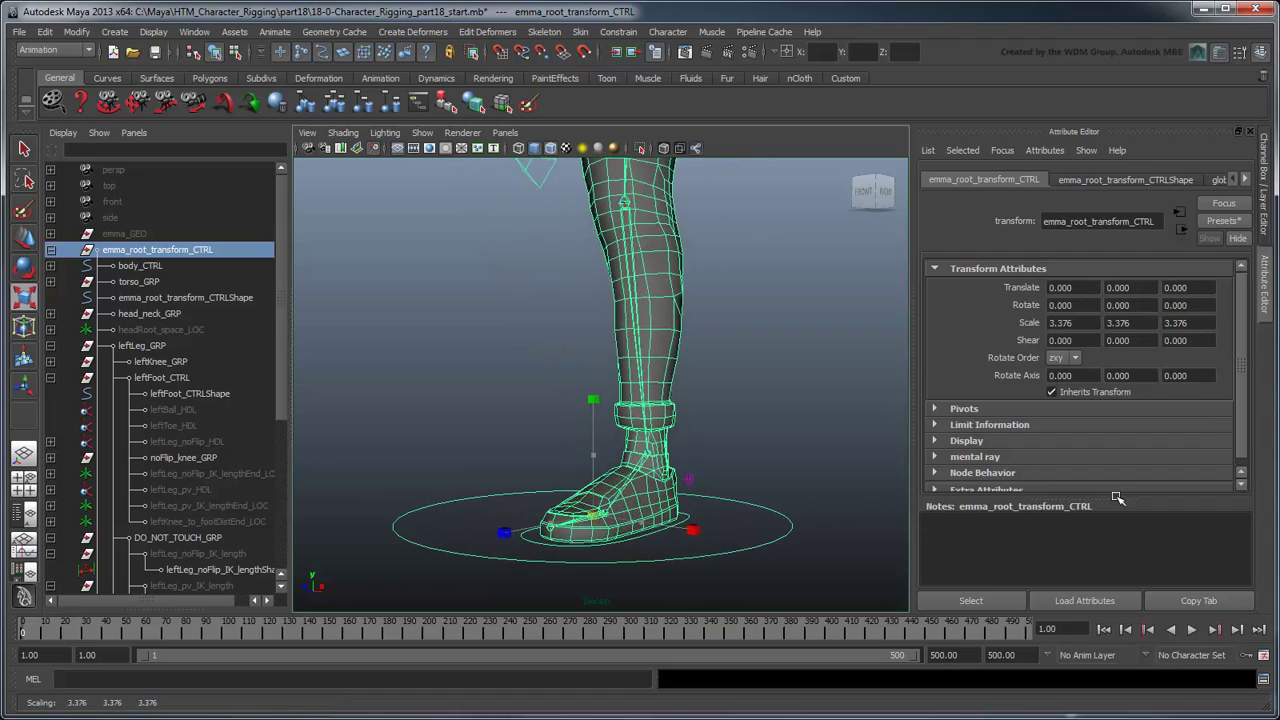
{"action": "left_click_drag", "start_coordinate": [630, 510], "coordinate": [803, 503]}
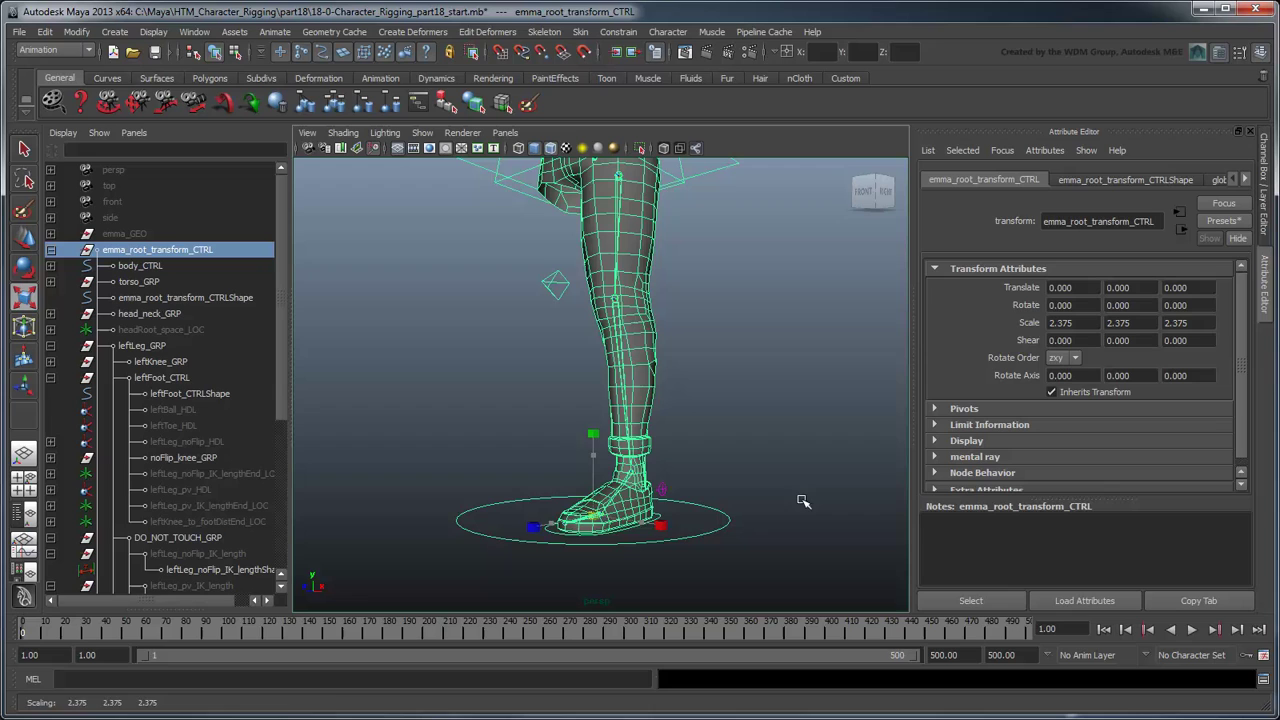
Reset the root control's Scale X, Y and Z to 1 and reframe the view on the left leg
{"action": "left_click", "coordinate": [1250, 134]}
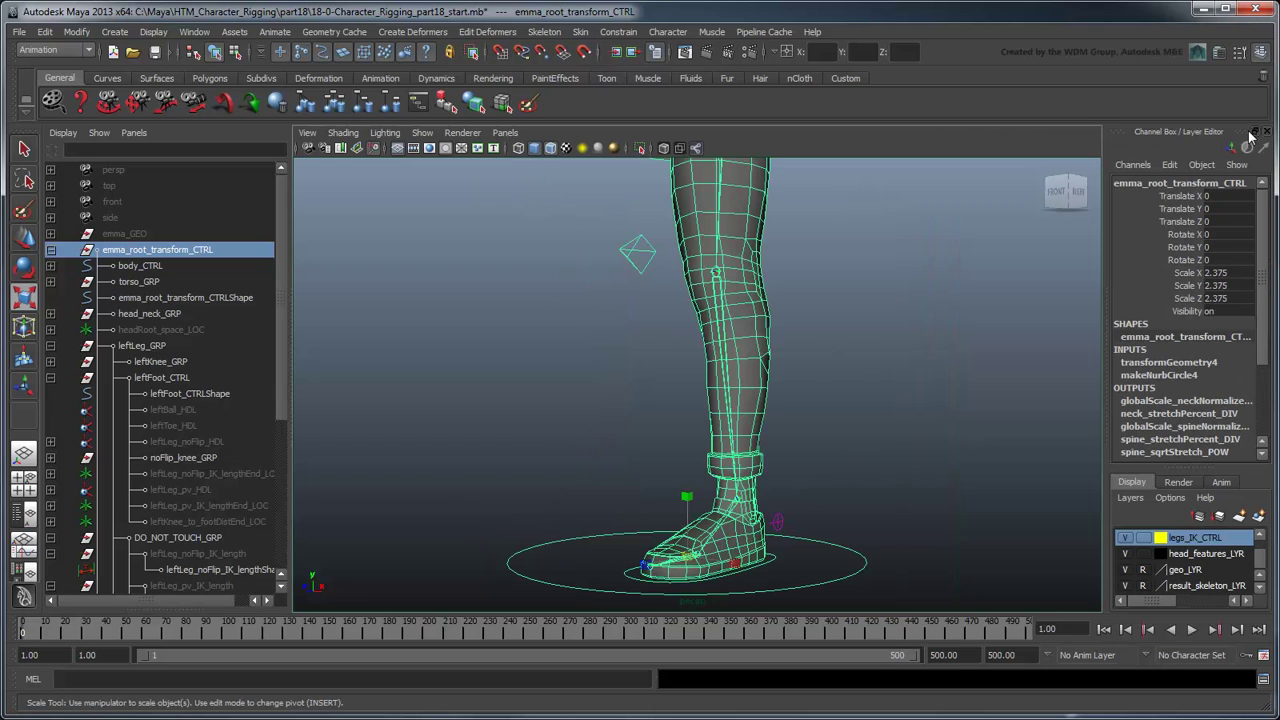
{"action": "left_click_drag", "start_coordinate": [1230, 272], "coordinate": [1238, 300]}
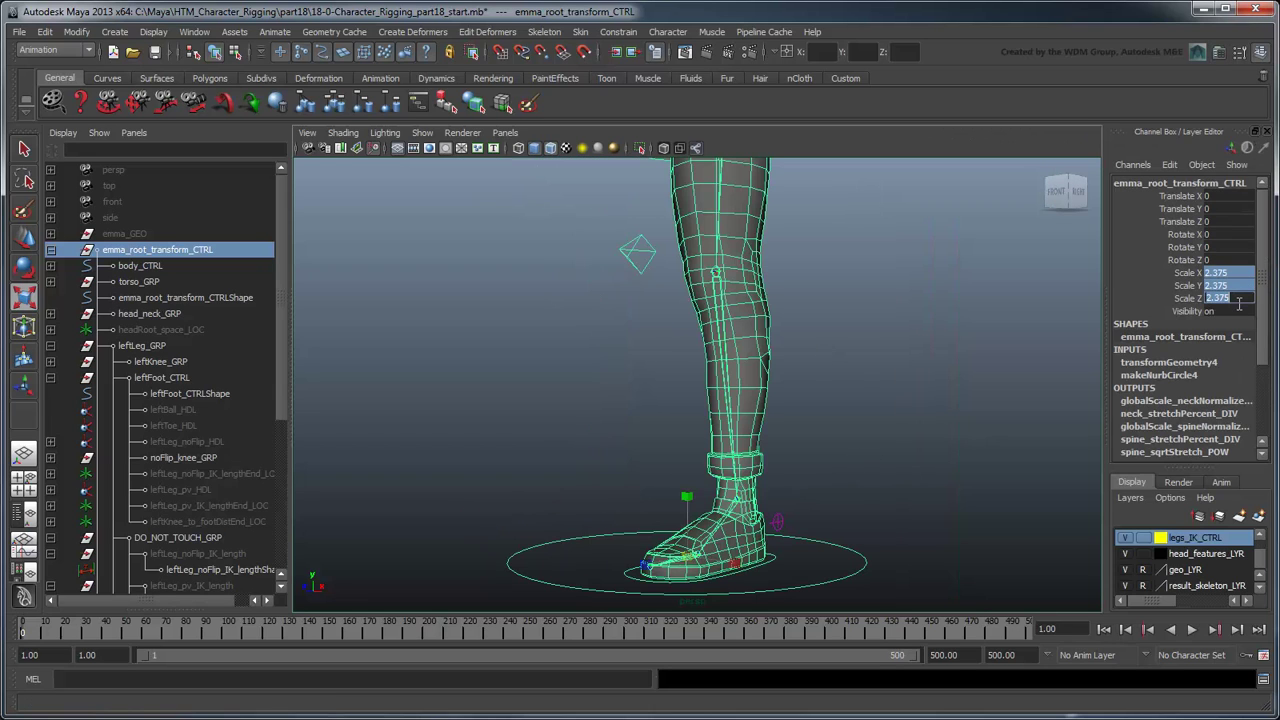
{"action": "type", "text": "1"}
{"action": "key", "text": "Return"}
{"action": "left_click", "coordinate": [835, 395]}
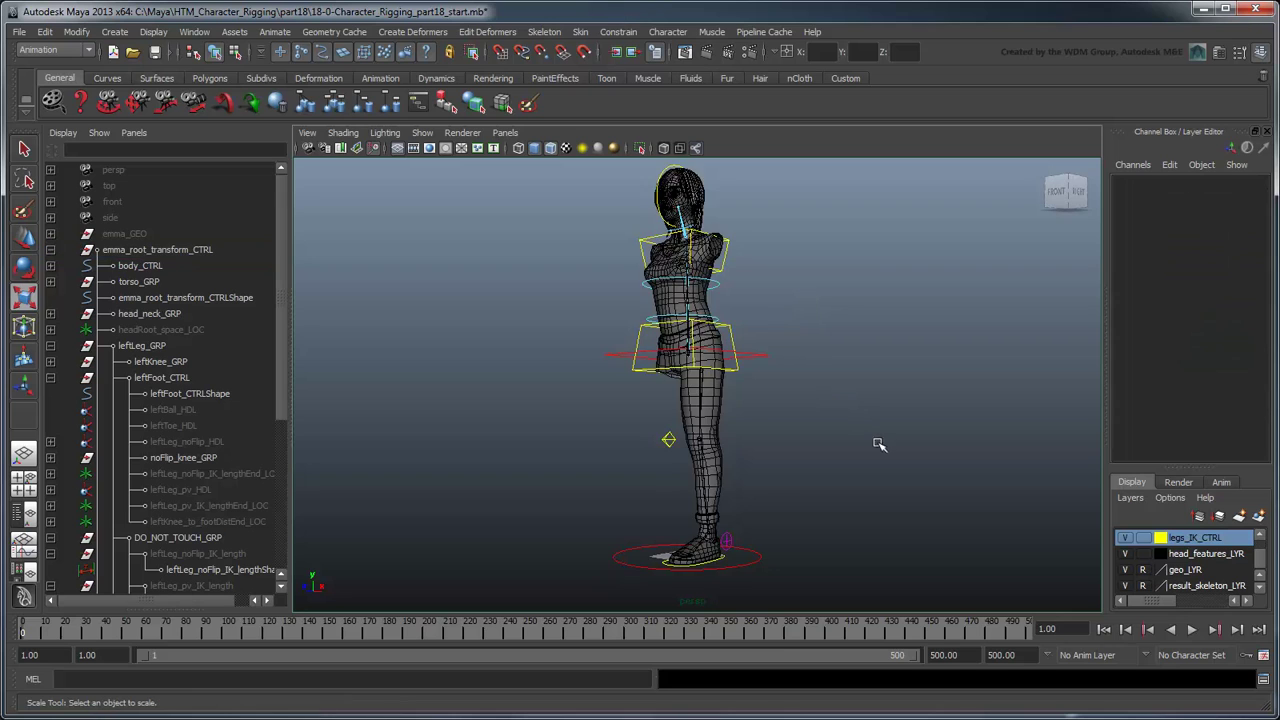
{"action": "scroll", "coordinate": [878, 444], "scroll_direction": "up", "scroll_amount": 2}
{"action": "mouse_move", "coordinate": [878, 444]}
{"action": "middle_mouse_down", "text": "alt"}
{"action": "mouse_move", "coordinate": [866, 394]}
{"action": "mouse_move", "coordinate": [817, 349]}
{"action": "mouse_move", "coordinate": [877, 371]}
{"action": "middle_mouse_up", "text": "alt"}
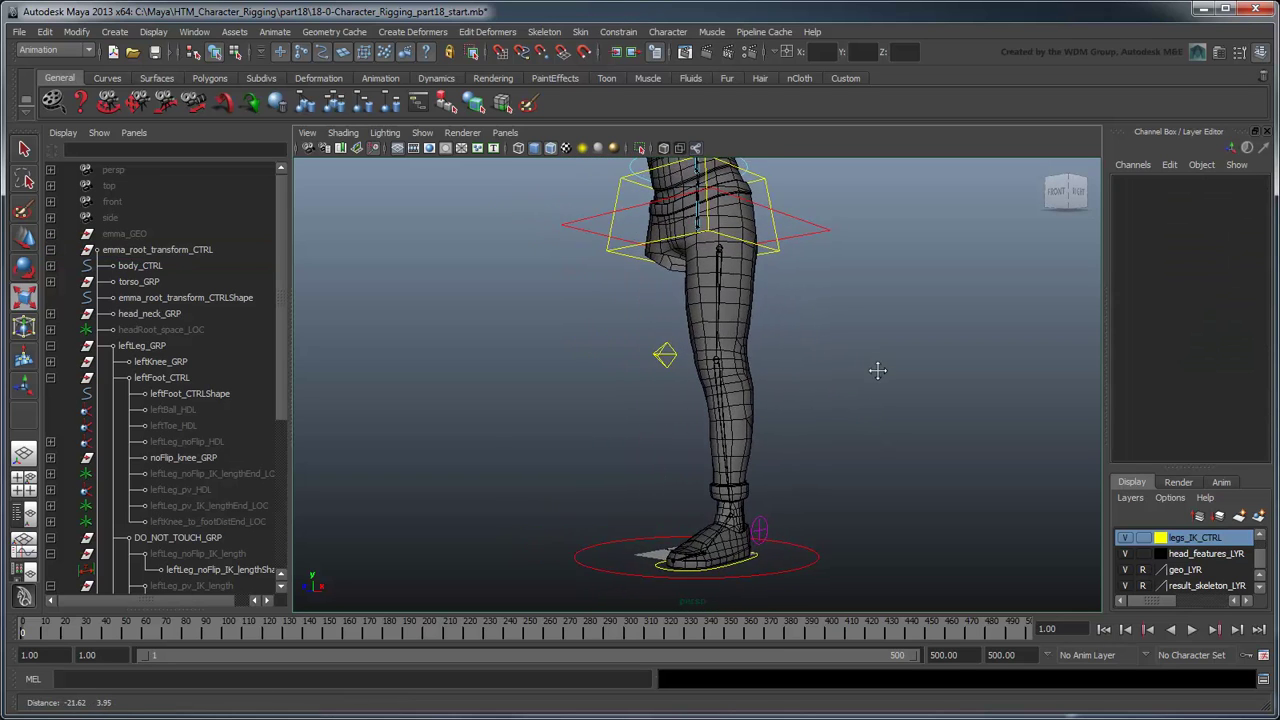
{"action": "right_click_drag", "start_coordinate": [877, 371], "coordinate": [955, 416], "text": "alt"}
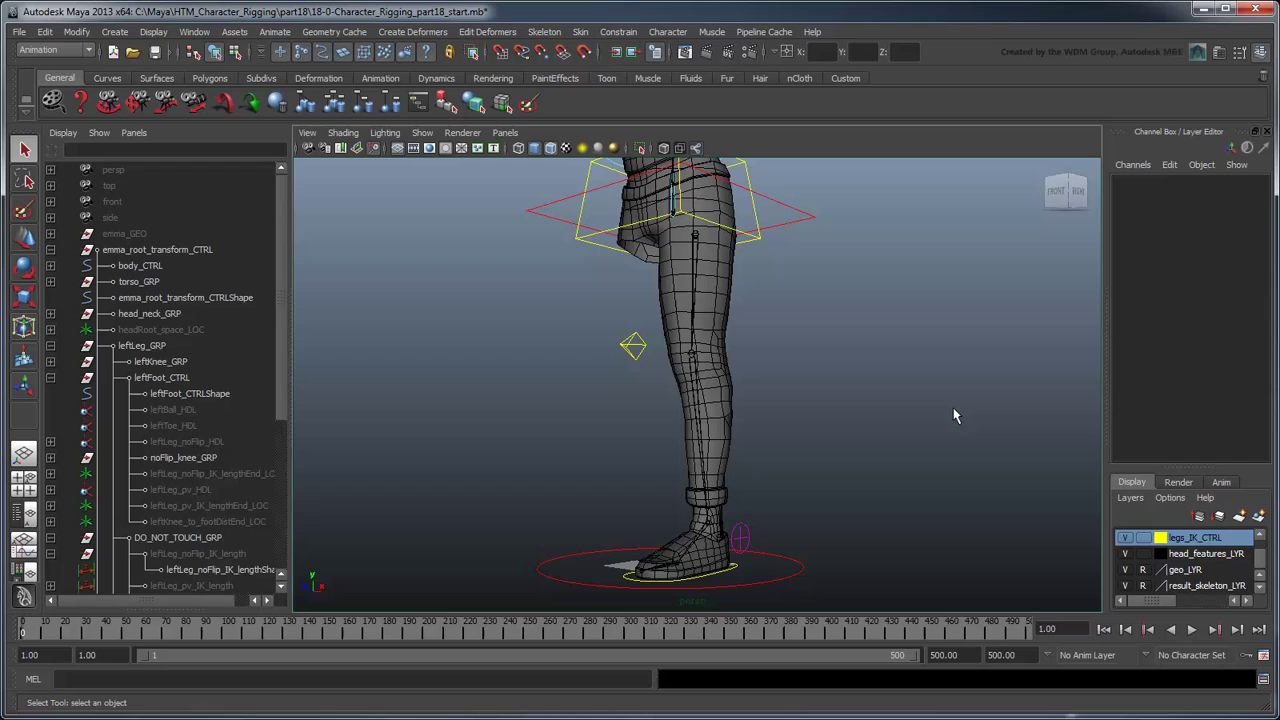
Lock and hide the translate and rotate channels on the left leg settings control
{"action": "left_click", "coordinate": [750, 541]}
{"action": "left_click_drag", "start_coordinate": [1180, 197], "coordinate": [1176, 268]}
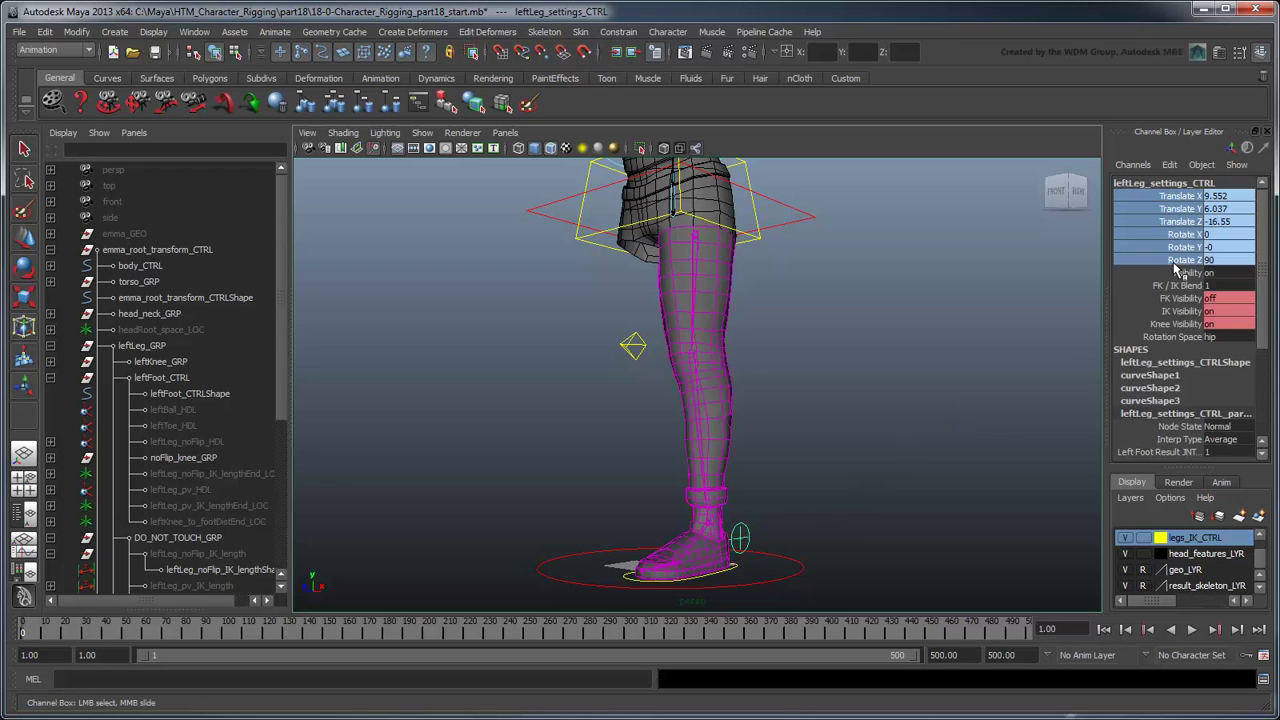
{"action": "right_click", "coordinate": [1178, 275]}
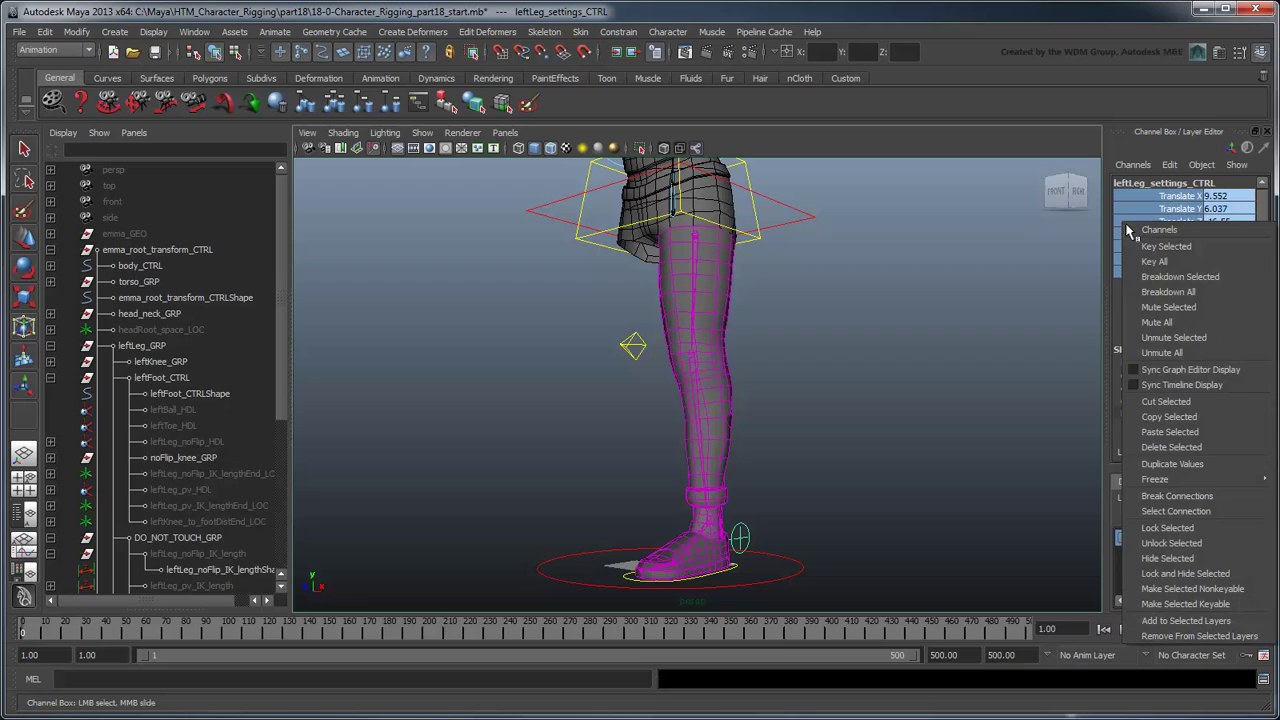
{"action": "left_click", "coordinate": [1185, 573]}
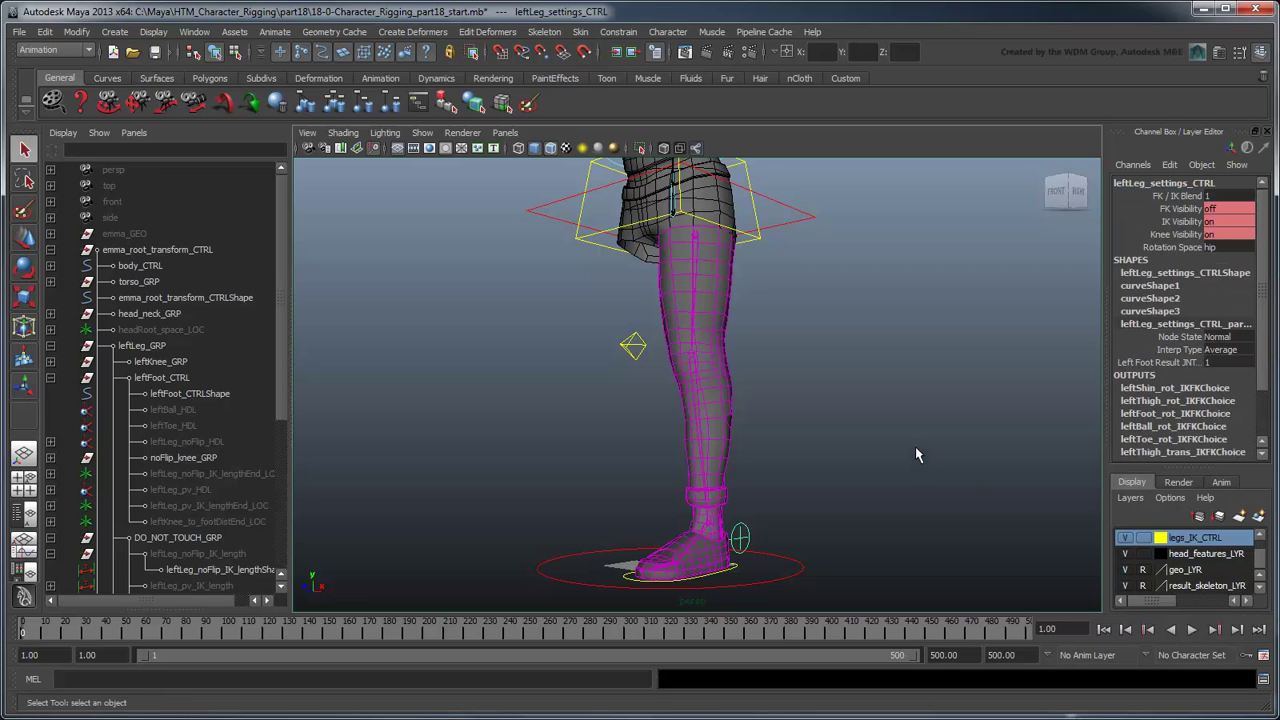
Lock and hide scale and visibility on leftFoot_CTRL
{"action": "left_click", "coordinate": [740, 582]}
{"action": "left_click_drag", "start_coordinate": [1195, 274], "coordinate": [1190, 298]}
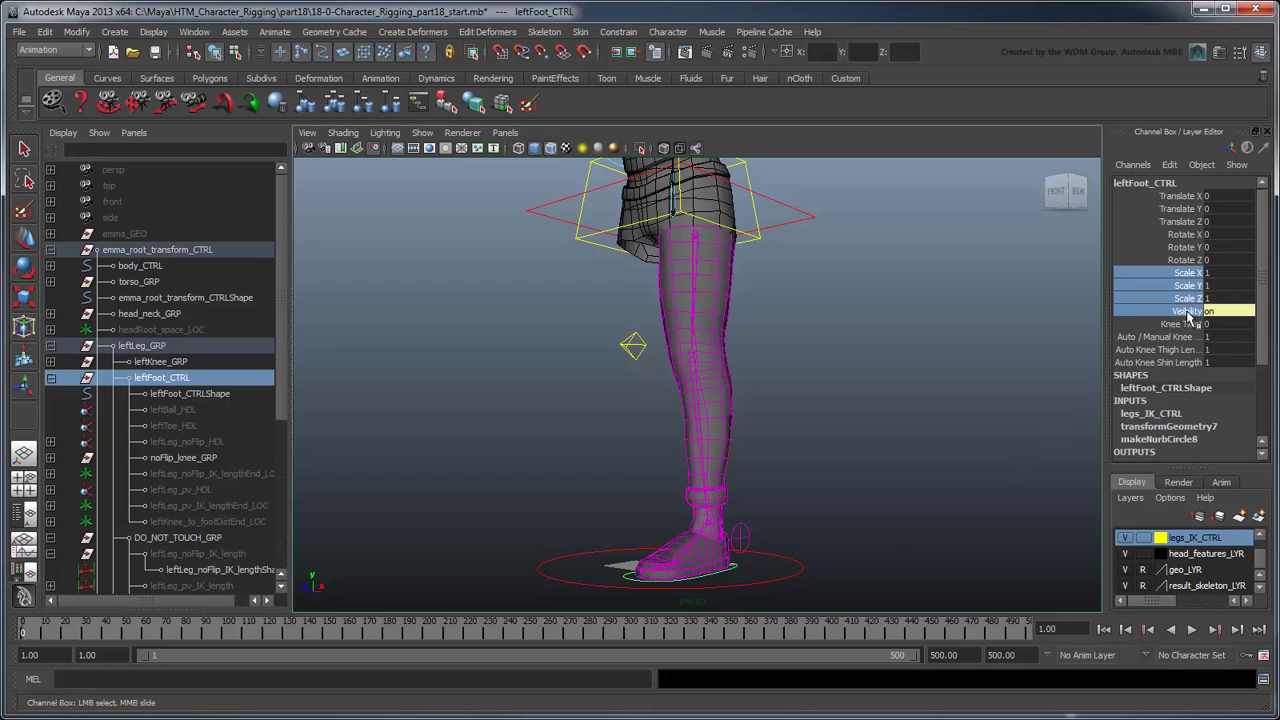
{"action": "right_click", "coordinate": [1135, 302]}
{"action": "left_click", "coordinate": [1185, 633]}
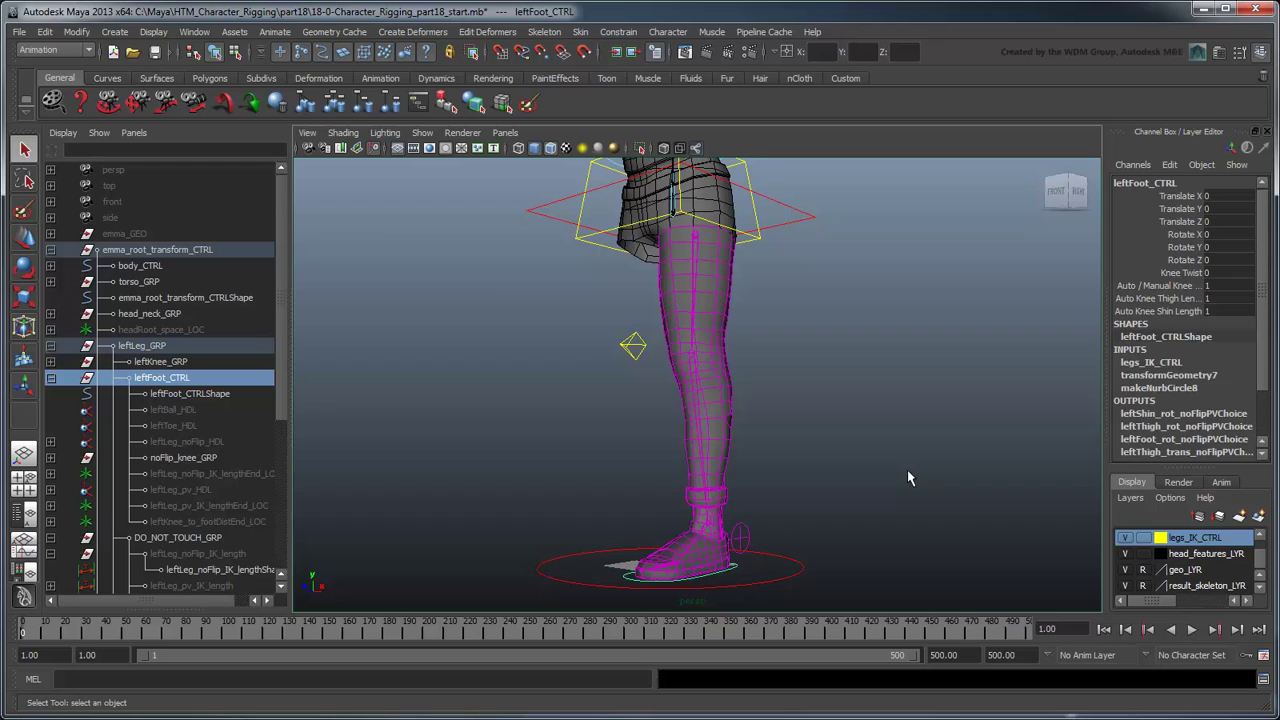
Lock and hide rotate, scale and visibility on leftKnee_CTRL
{"action": "left_click", "coordinate": [636, 350]}
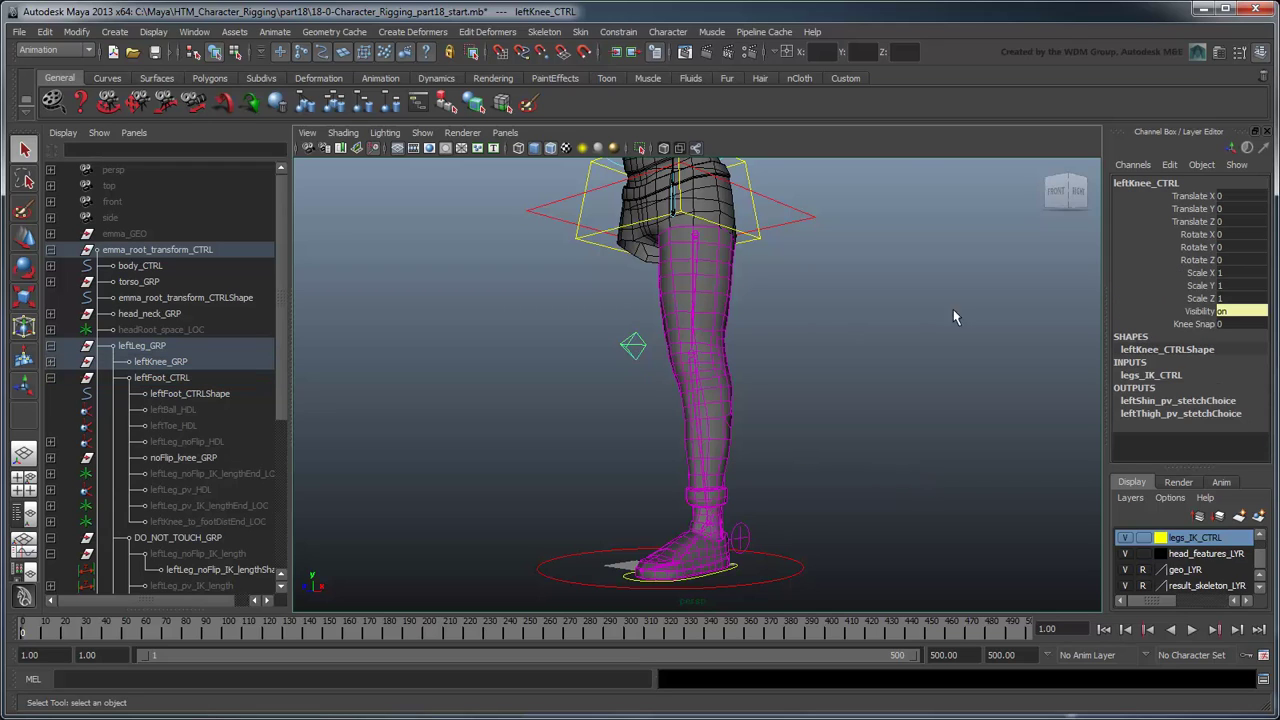
{"action": "left_click_drag", "start_coordinate": [1180, 238], "coordinate": [1185, 322]}
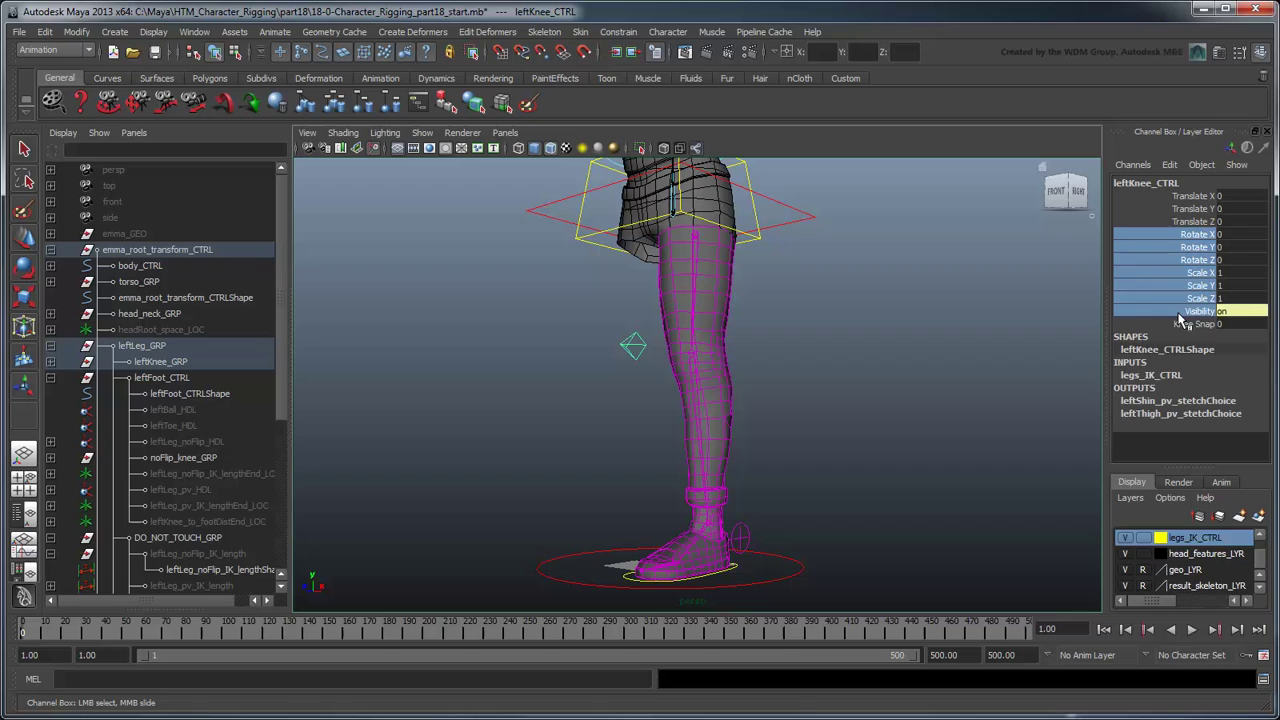
{"action": "right_click", "coordinate": [1137, 285]}
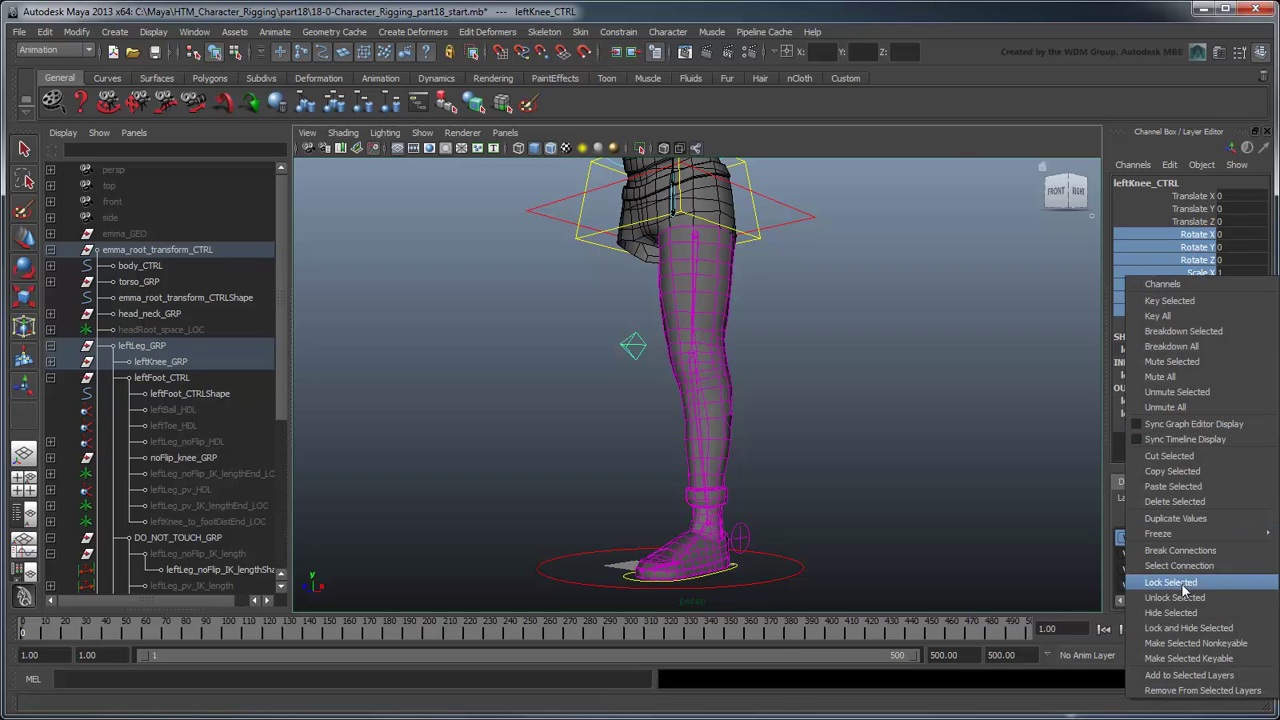
{"action": "left_click", "coordinate": [1188, 628]}
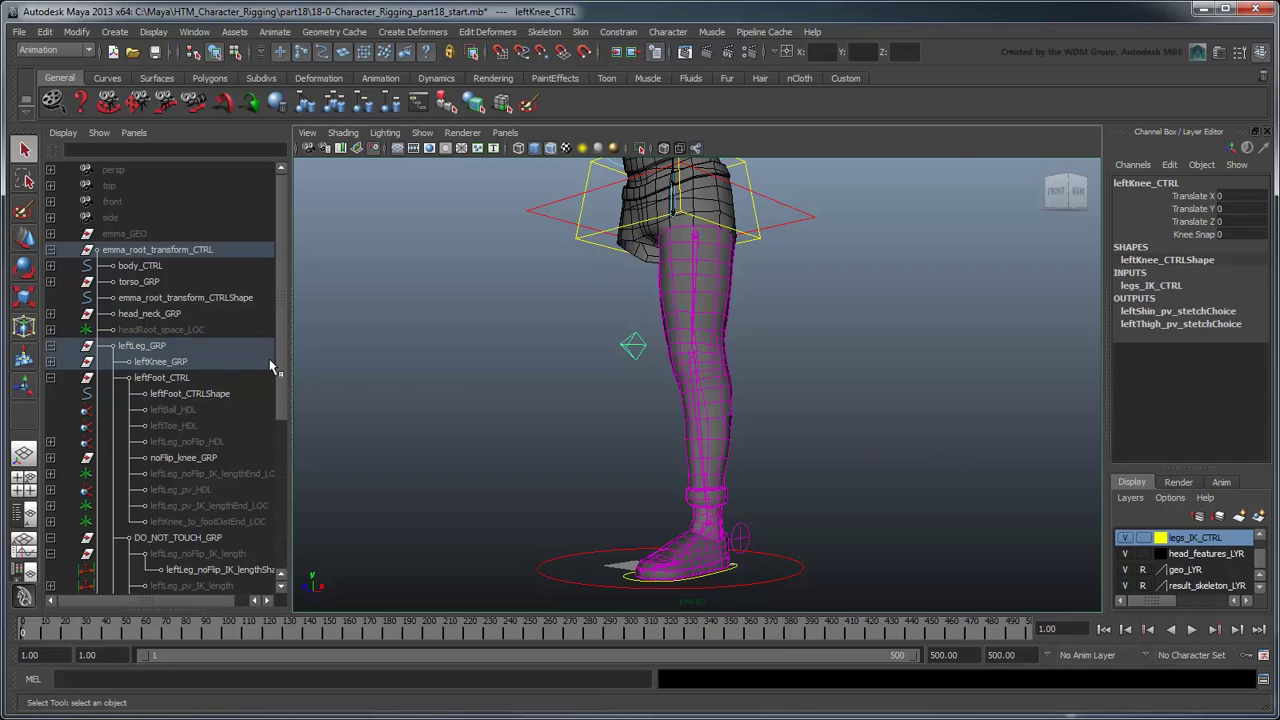
Lock and hide every channel on leftKnee_GRP
{"action": "left_click", "coordinate": [220, 367]}
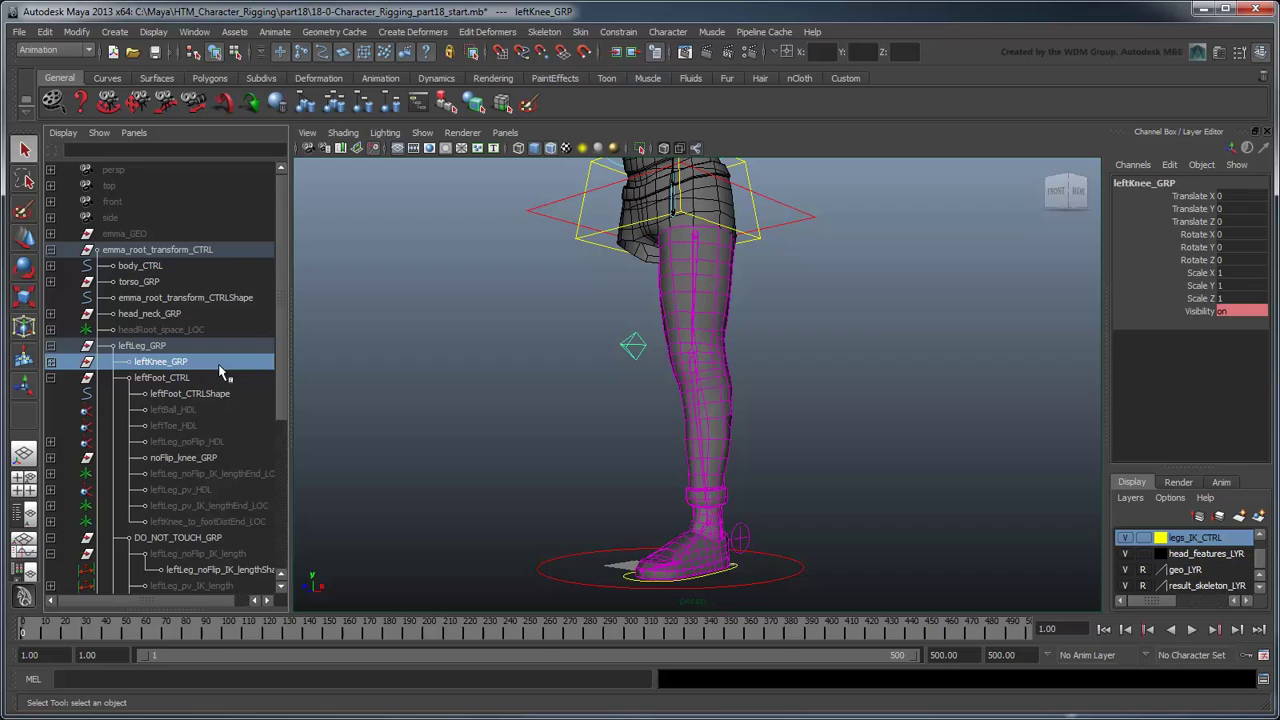
{"action": "left_click", "coordinate": [1198, 198]}
{"action": "left_click_drag", "start_coordinate": [1198, 200], "coordinate": [1206, 314]}
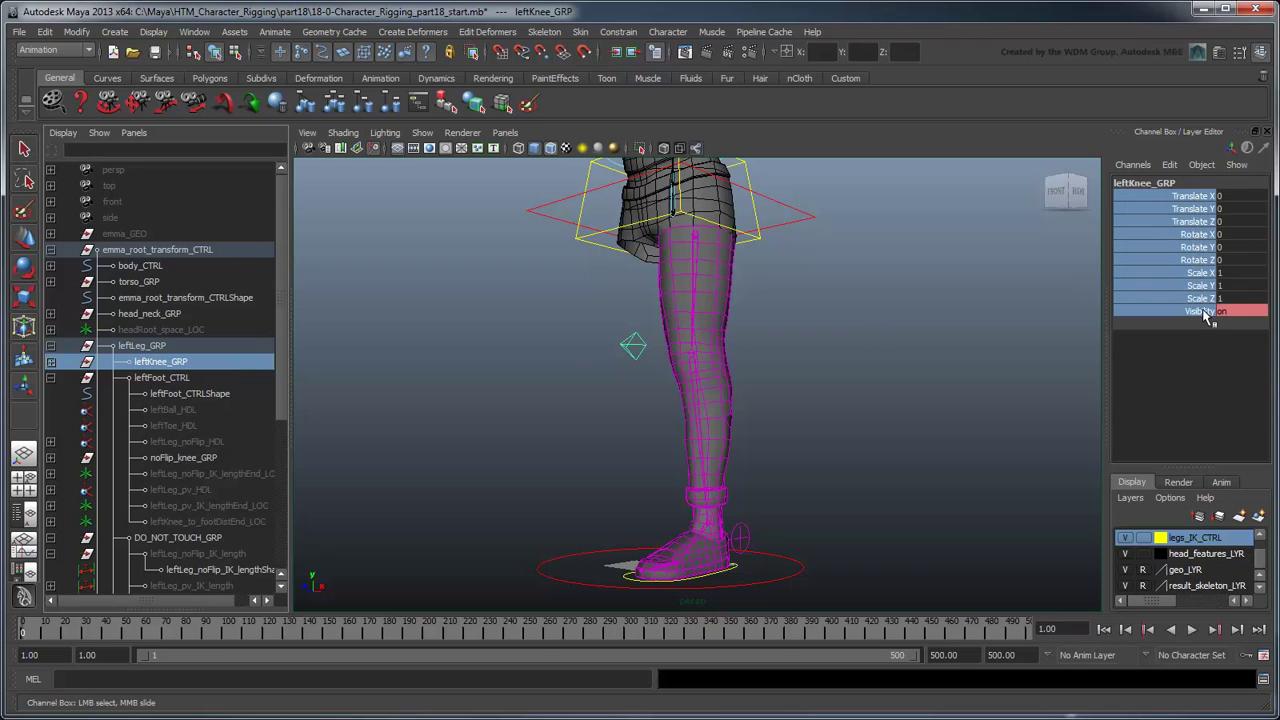
{"action": "right_click", "coordinate": [1156, 275]}
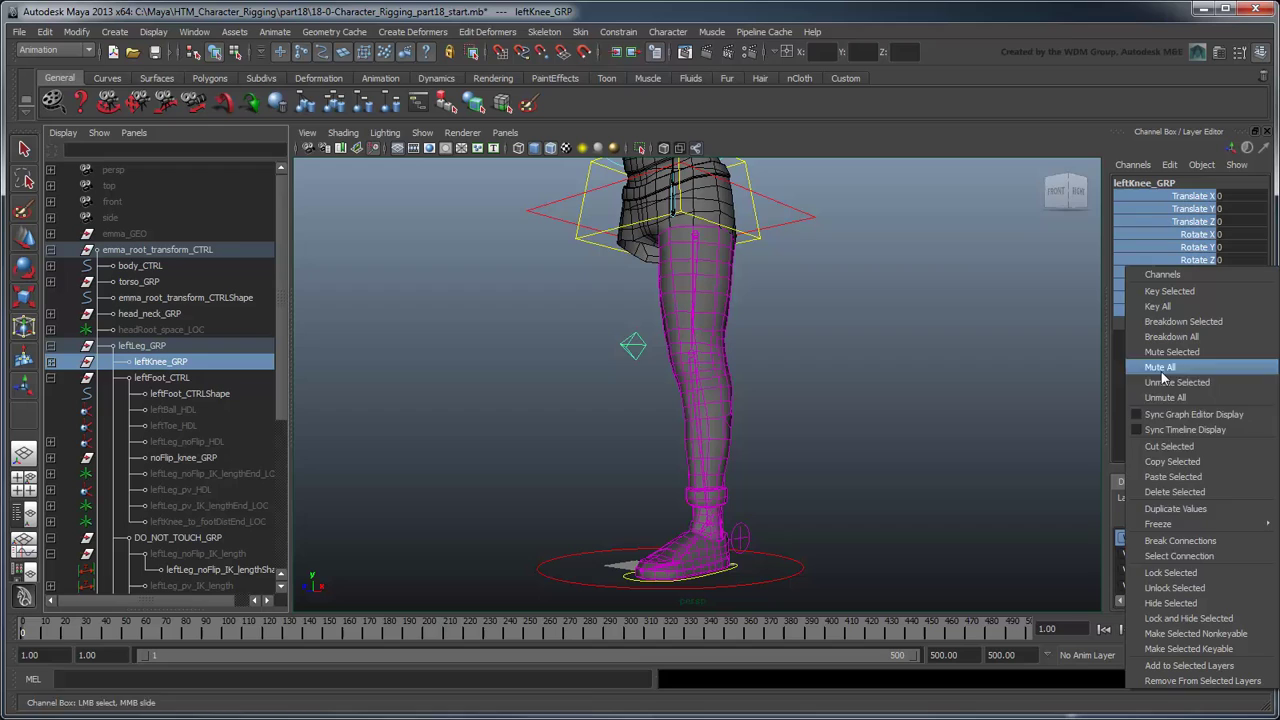
{"action": "left_click", "coordinate": [1180, 618]}
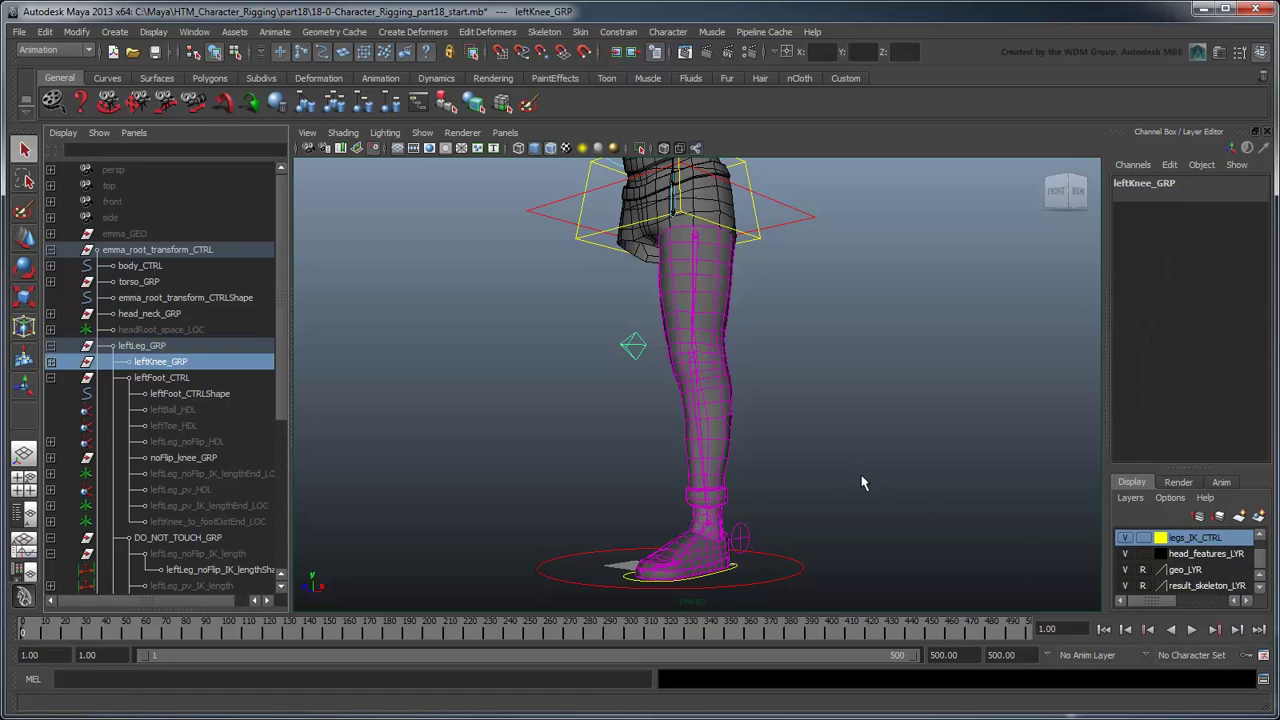
Set the leg settings control's FK / IK Blend to 0 to switch to FK
{"action": "left_click", "coordinate": [742, 540]}
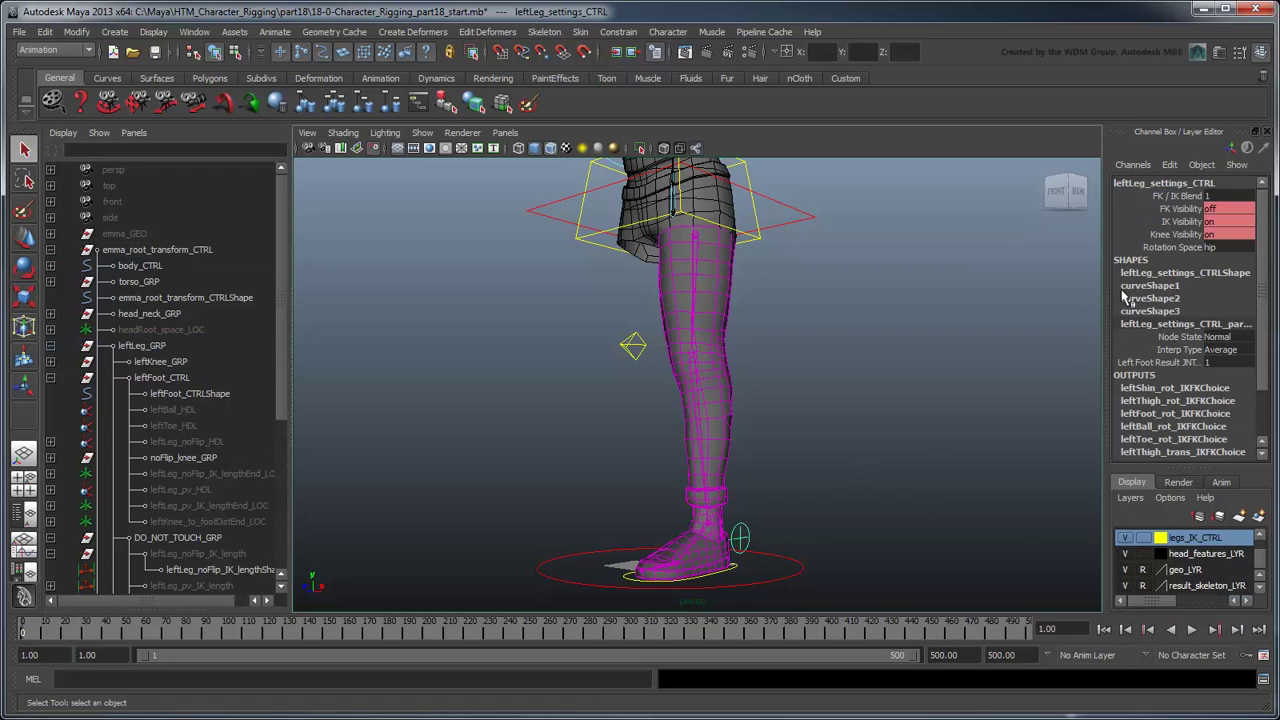
{"action": "left_click", "coordinate": [1185, 196]}
{"action": "middle_click_drag", "start_coordinate": [859, 313], "coordinate": [900, 394]}
{"action": "left_click", "coordinate": [900, 394]}
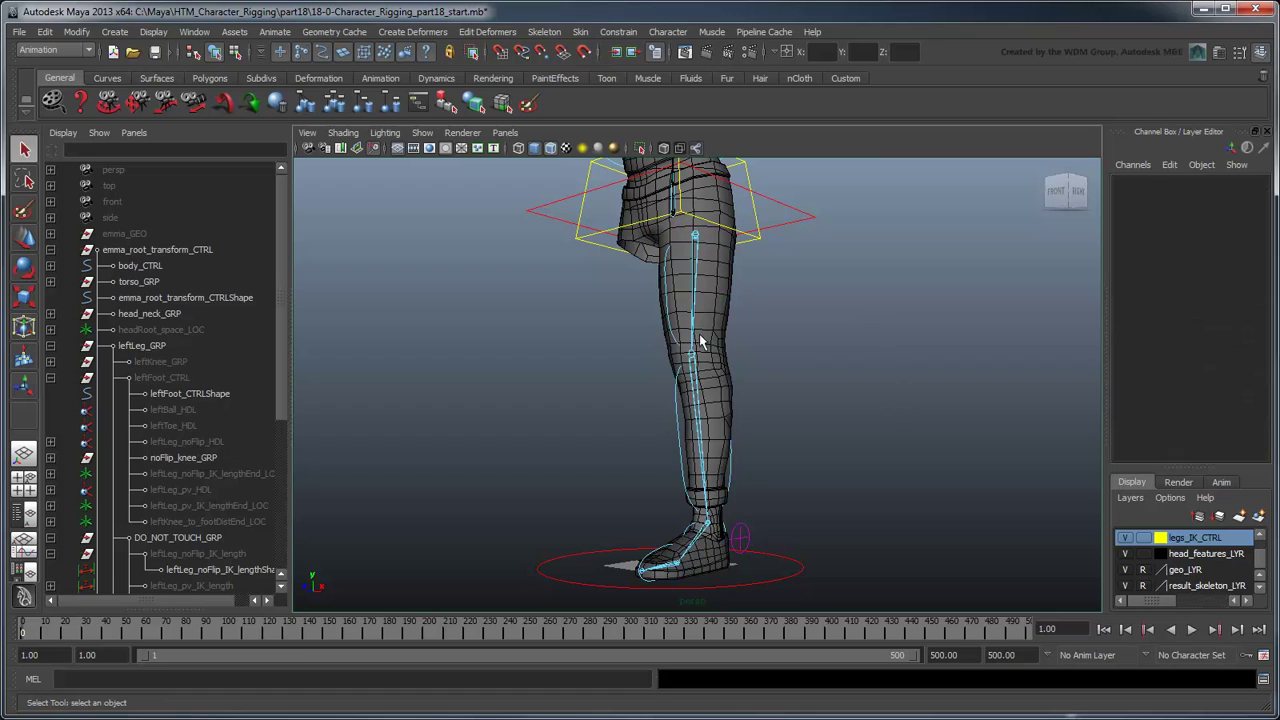
Lock and hide translate, scale and visibility on the FK thigh control
{"action": "left_click", "coordinate": [680, 335]}
{"action": "left_click_drag", "start_coordinate": [1200, 196], "coordinate": [1200, 221]}
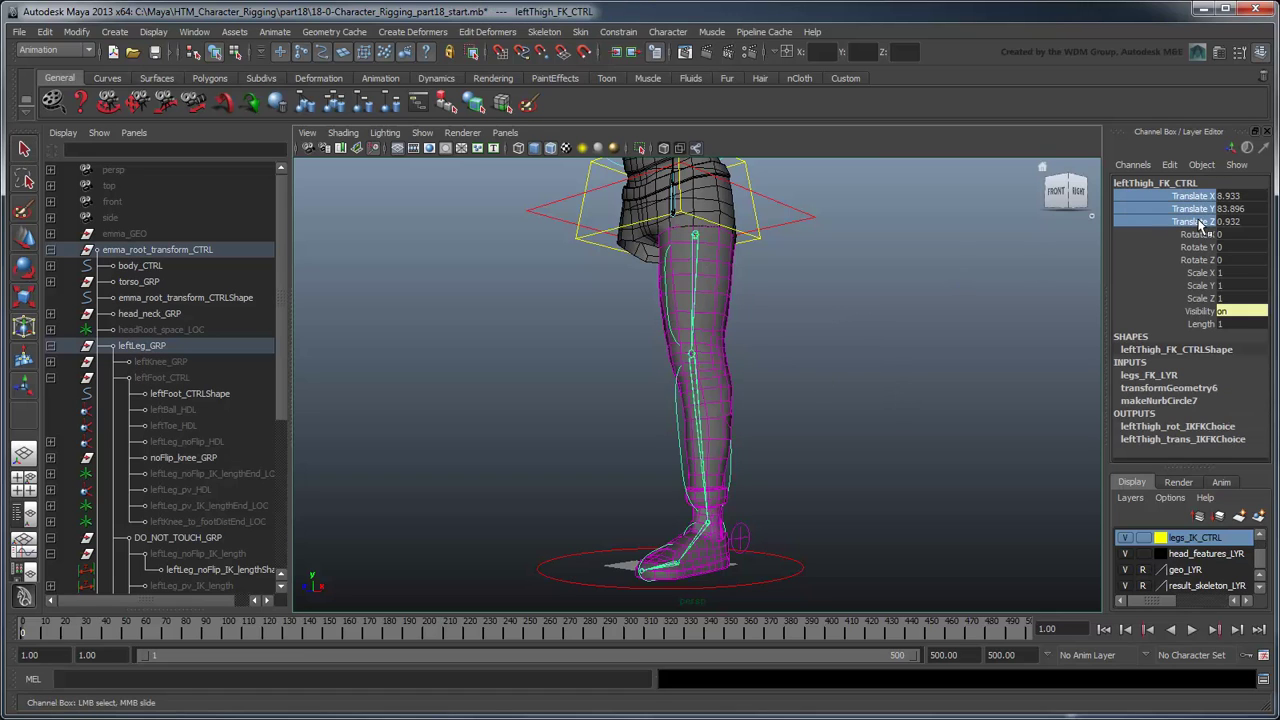
{"action": "left_click_drag", "start_coordinate": [1200, 272], "coordinate": [1198, 298], "text": "ctrl"}
{"action": "right_click_drag", "start_coordinate": [1198, 318], "coordinate": [1150, 586]}
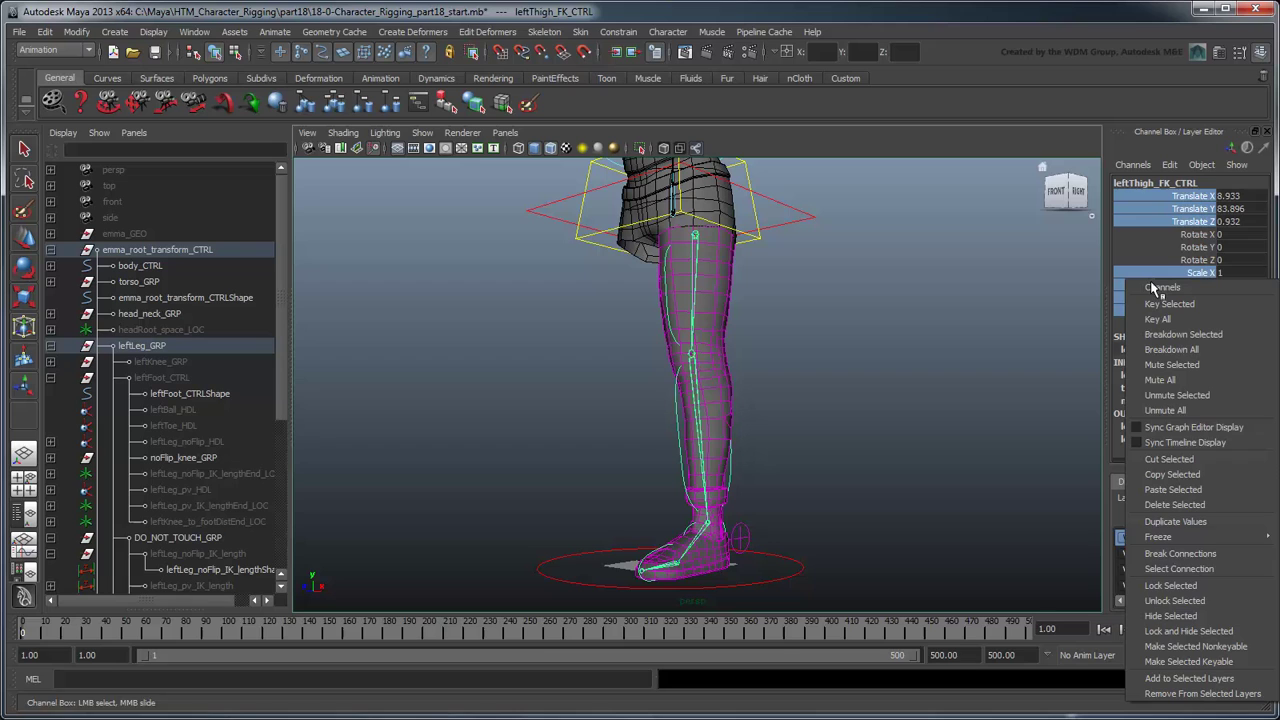
Lock and hide translate, scale and visibility on the FK shin and ball controls
{"action": "left_click", "coordinate": [687, 441]}
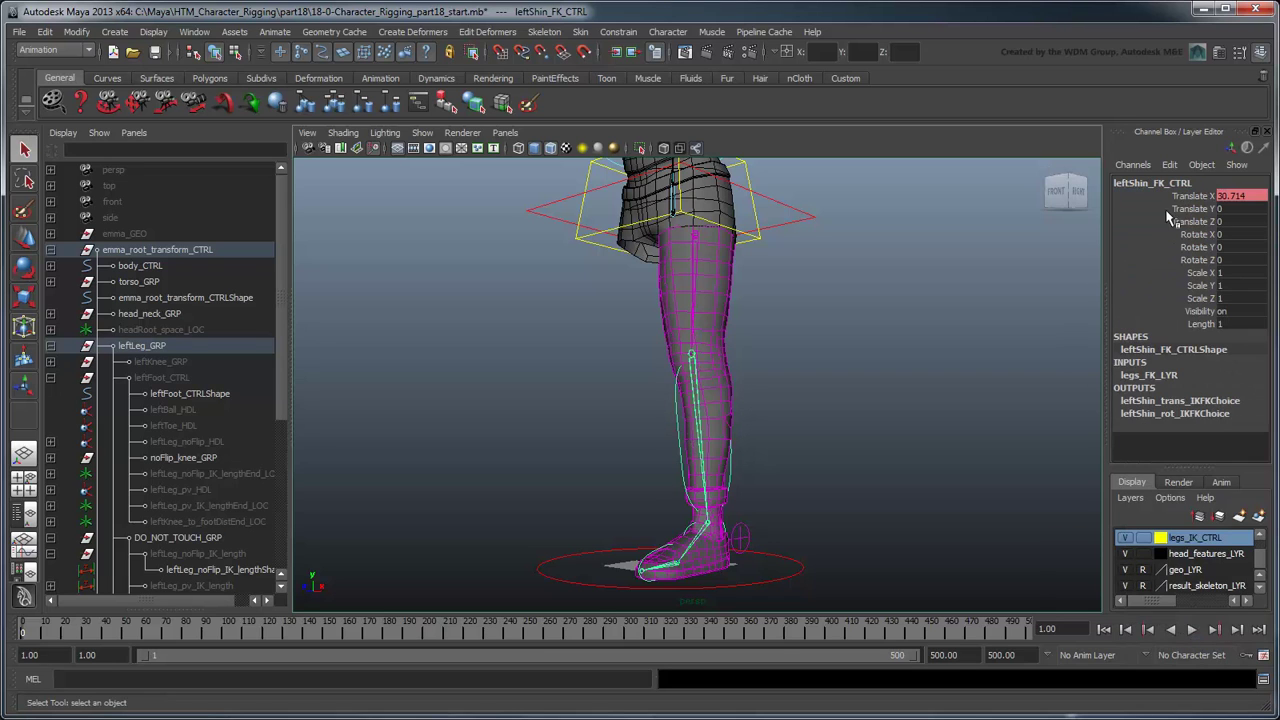
{"action": "left_click_drag", "start_coordinate": [1170, 196], "coordinate": [1163, 222]}
{"action": "left_click_drag", "start_coordinate": [1158, 272], "coordinate": [1158, 318], "text": "ctrl"}
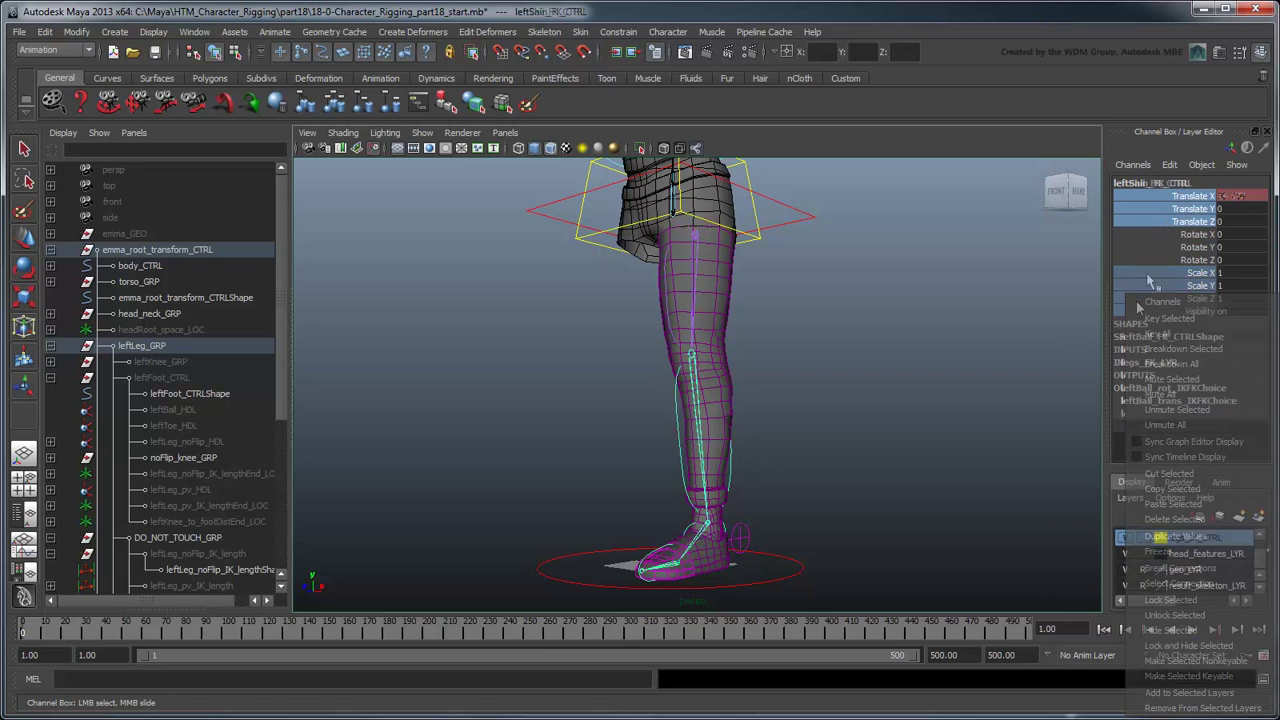
{"action": "left_click", "coordinate": [660, 563]}
{"action": "right_click", "coordinate": [1130, 295]}
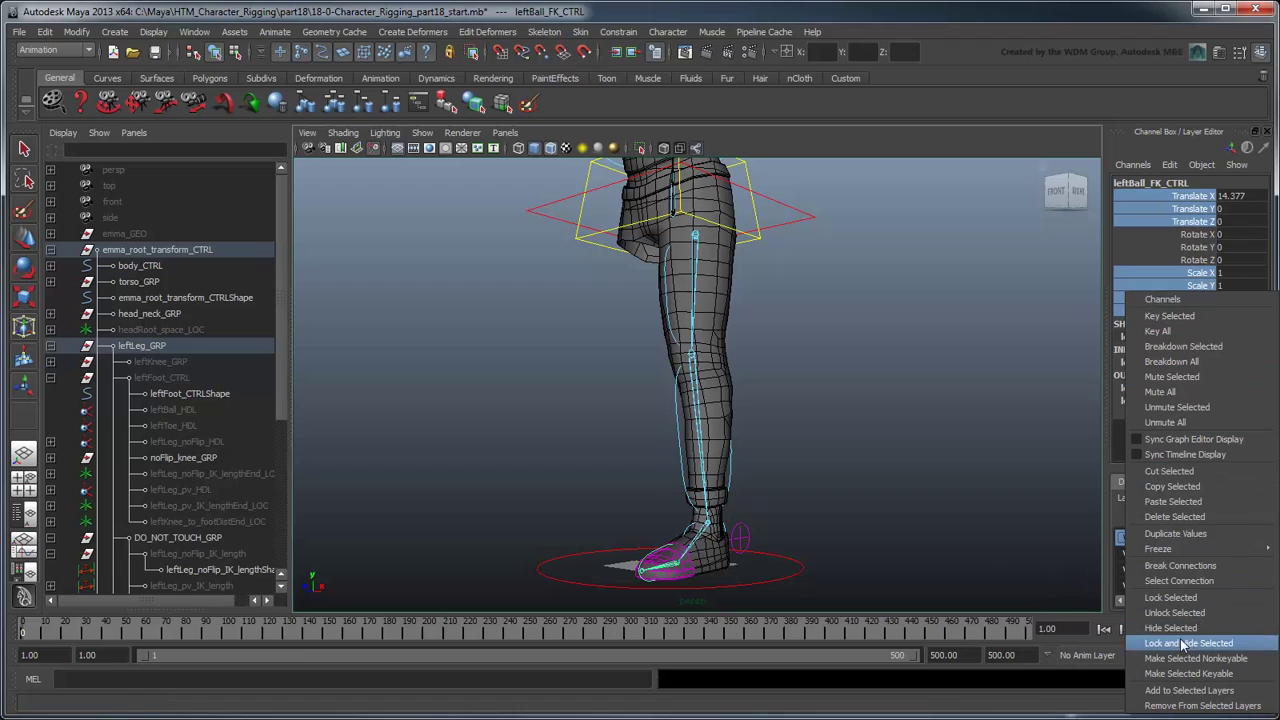
{"action": "right_click_drag", "start_coordinate": [1176, 571], "coordinate": [1188, 643]}
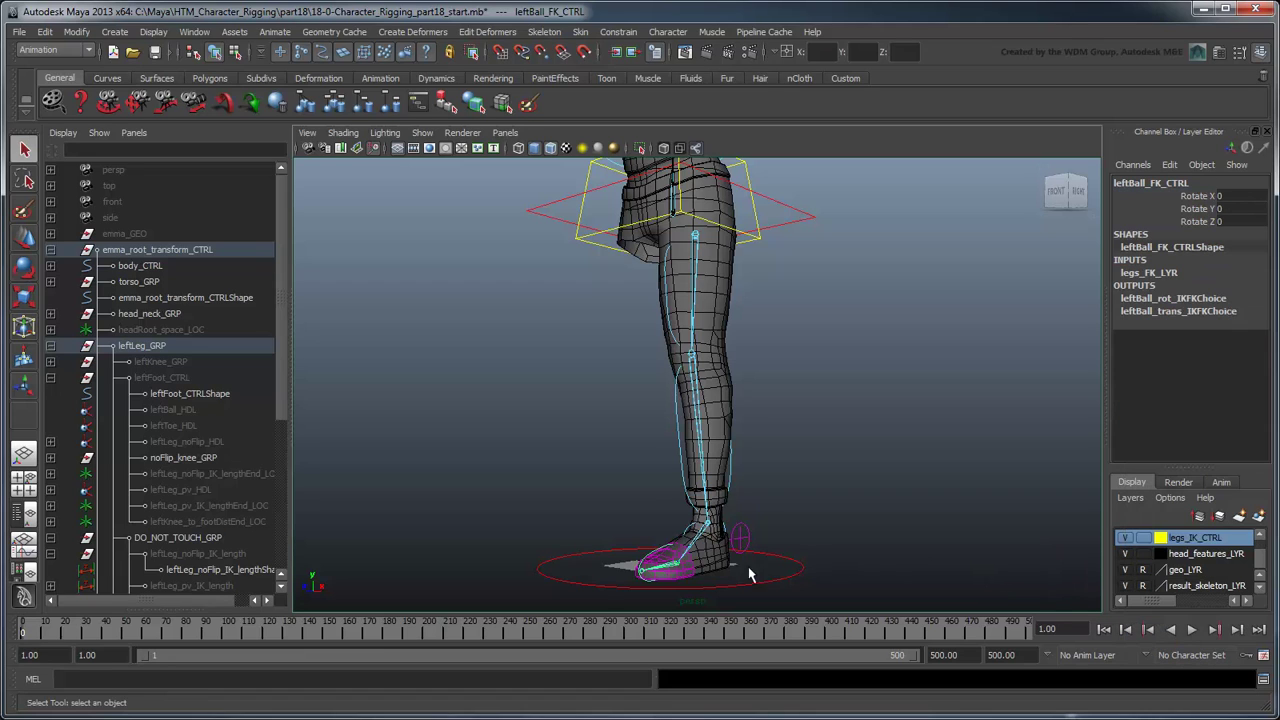
Check the FK foot, shin and thigh controls now show only their rotation channels
{"action": "left_click", "coordinate": [698, 543]}
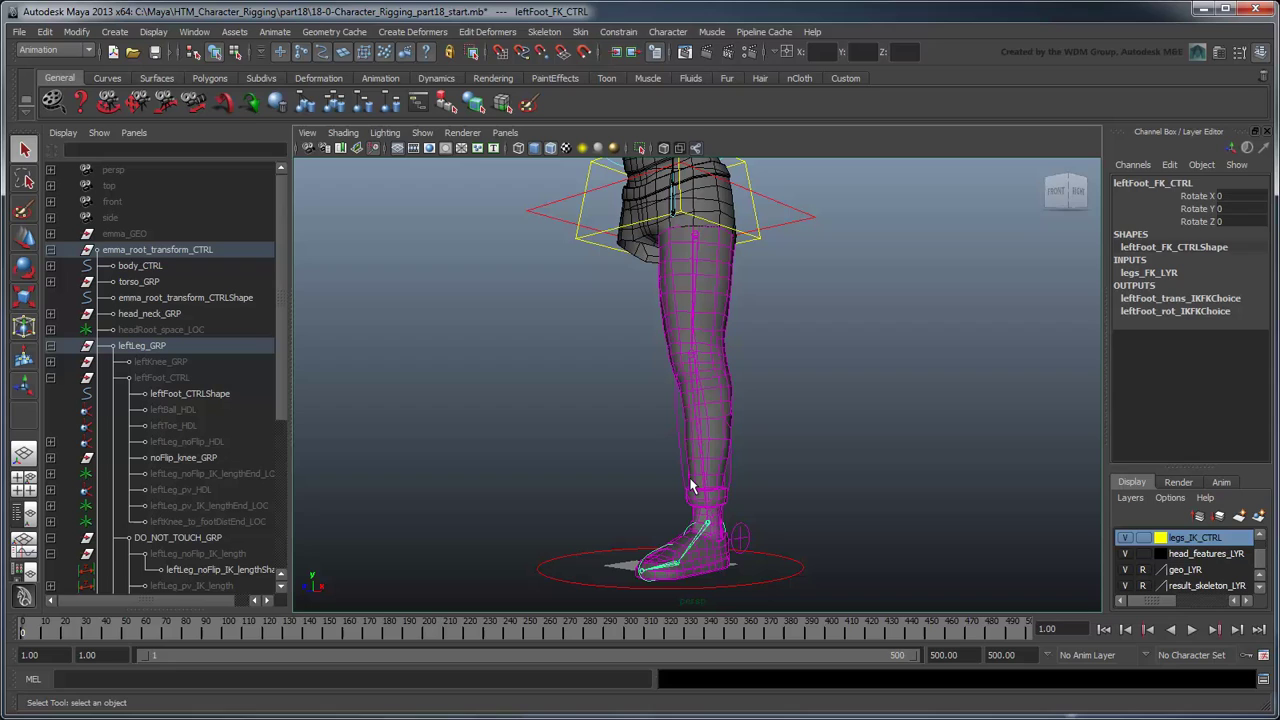
{"action": "left_click", "coordinate": [690, 485]}
{"action": "left_click", "coordinate": [676, 323]}
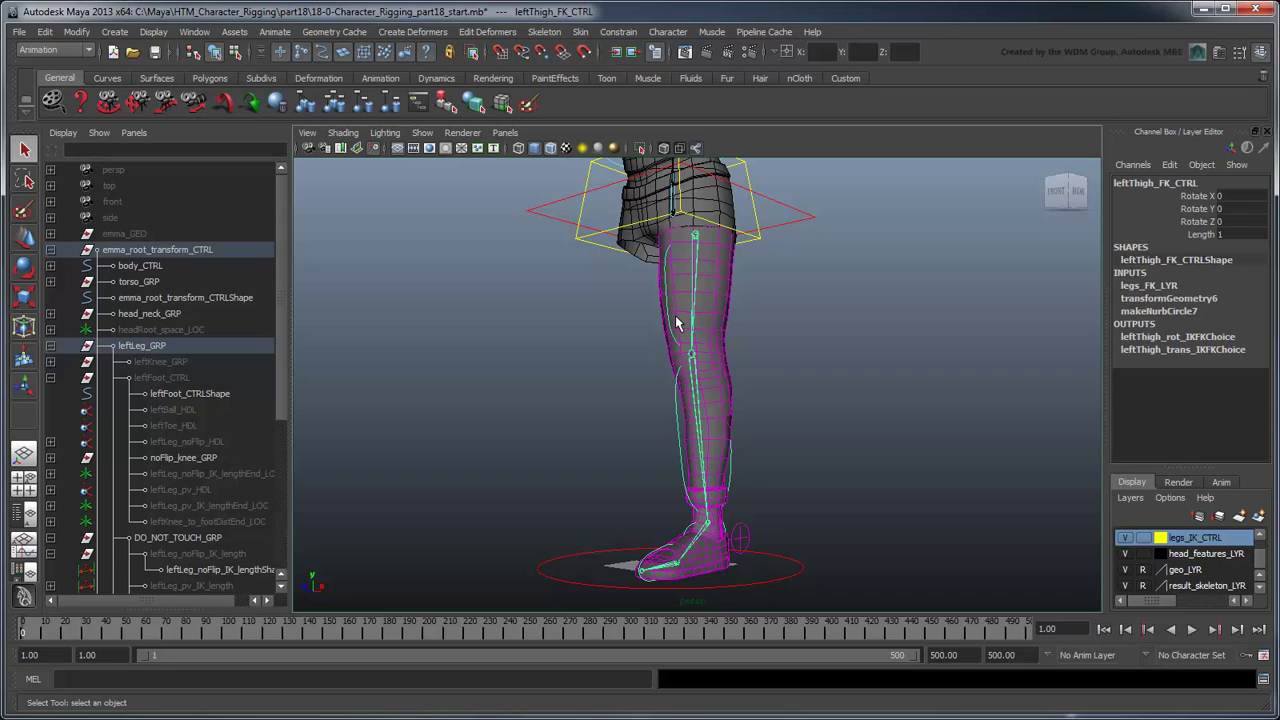
Set leftLeg_settings_CTRL FK / IK Blend back to 1, then inspect the IK knee and foot controls
{"action": "left_click", "coordinate": [750, 550]}
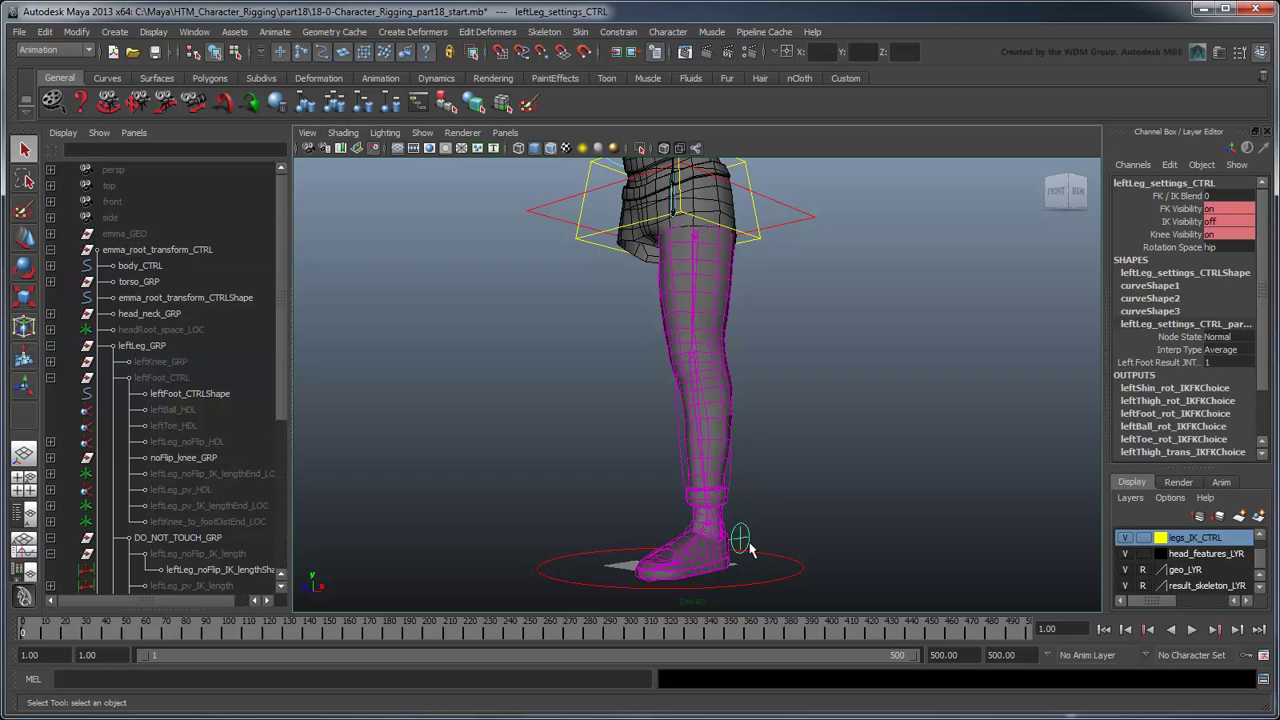
{"action": "left_click", "coordinate": [1180, 196]}
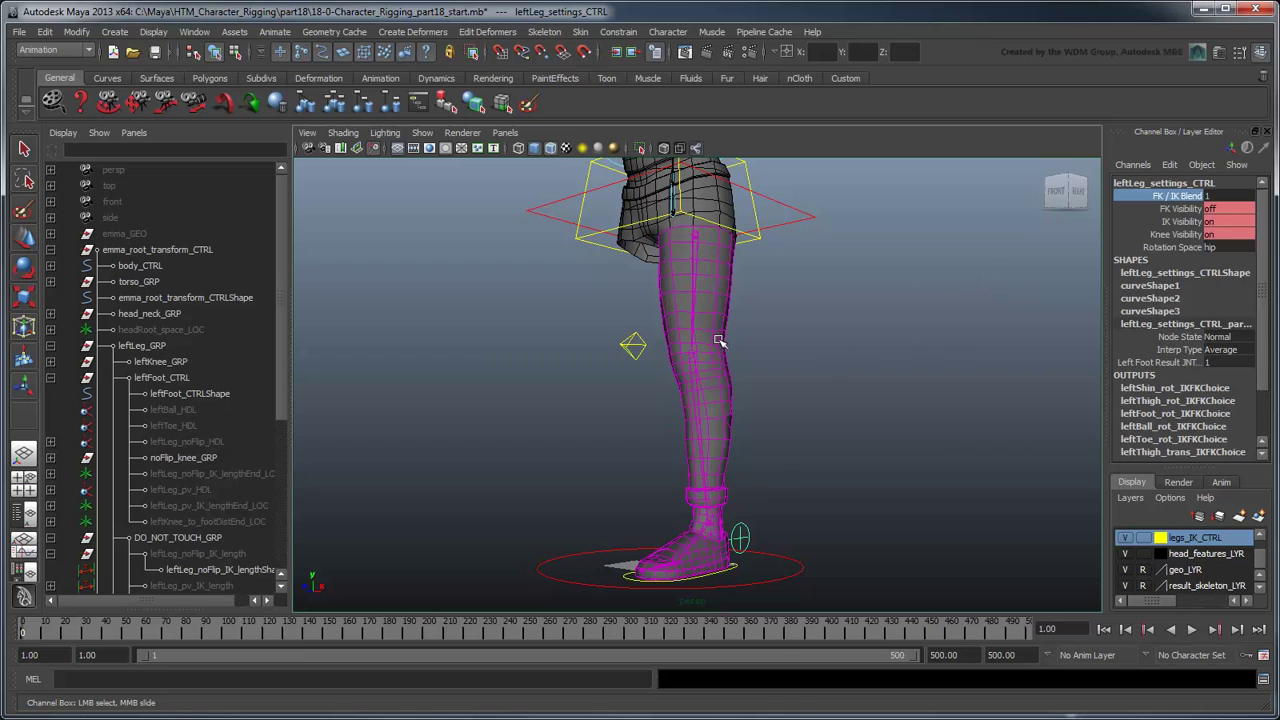
{"action": "left_click", "coordinate": [638, 350]}
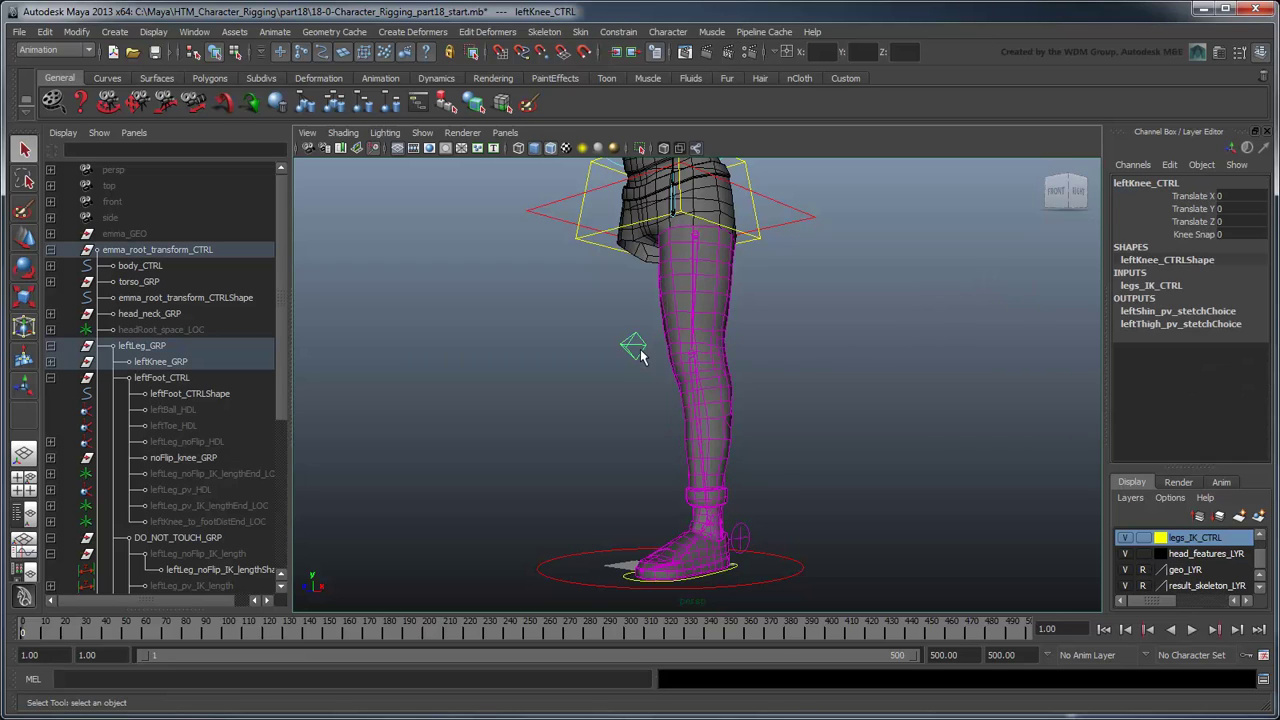
{"action": "left_click", "coordinate": [722, 587]}
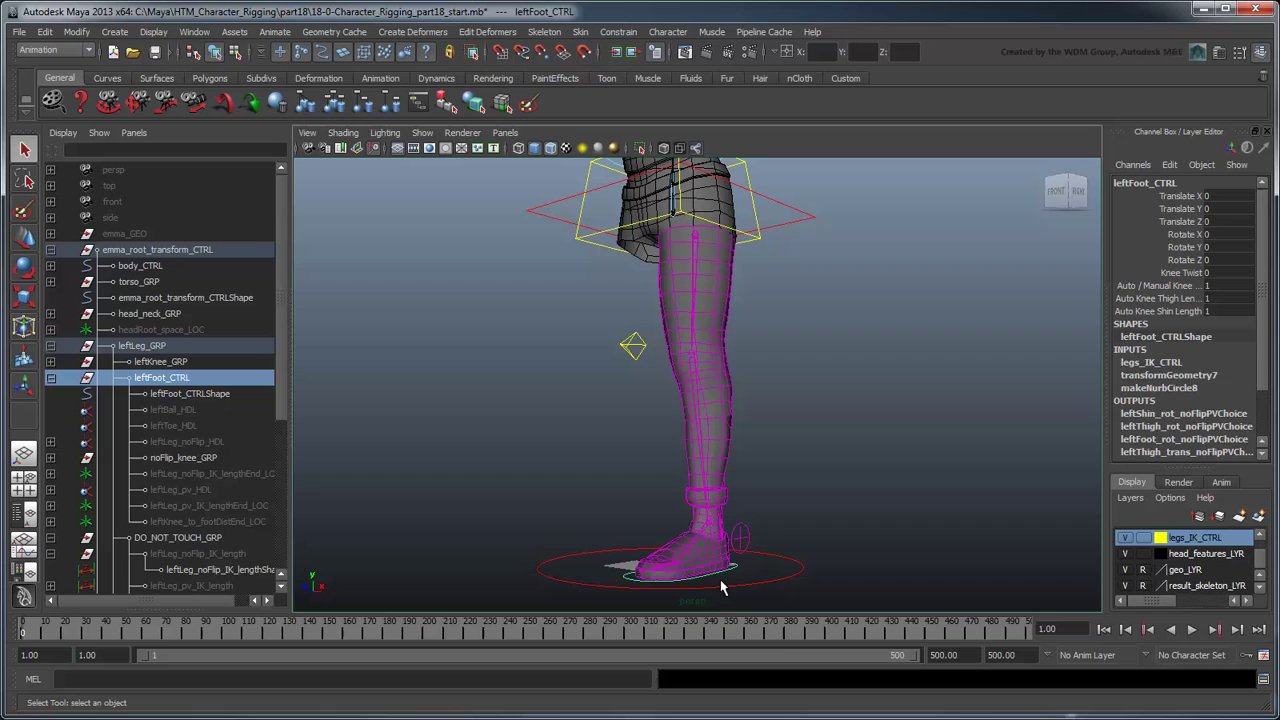